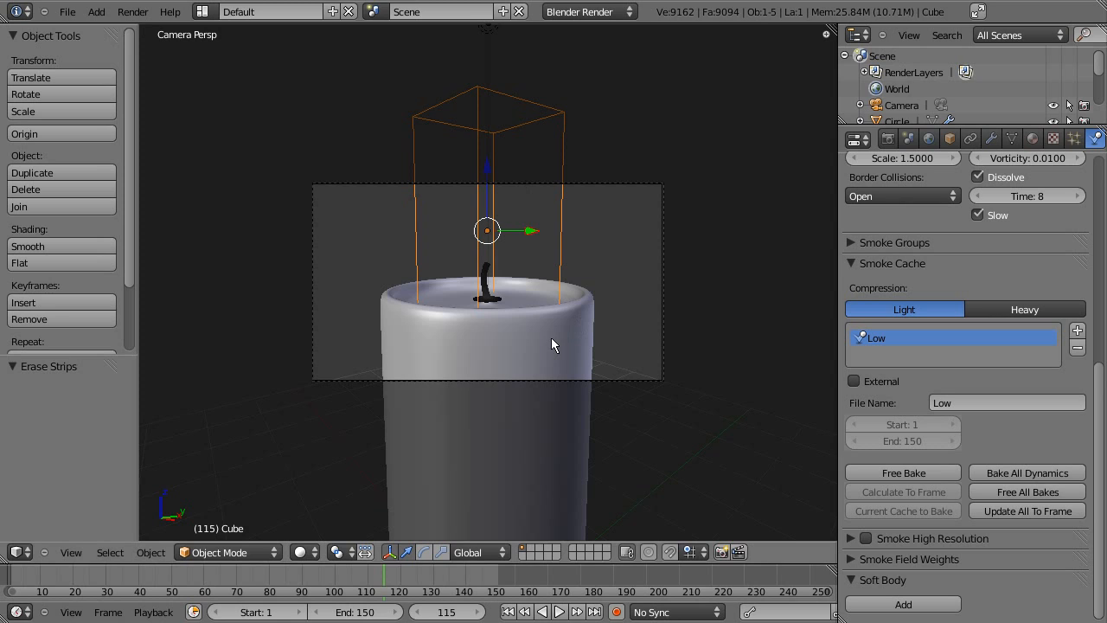
scroll(541, 303, "up", 7)
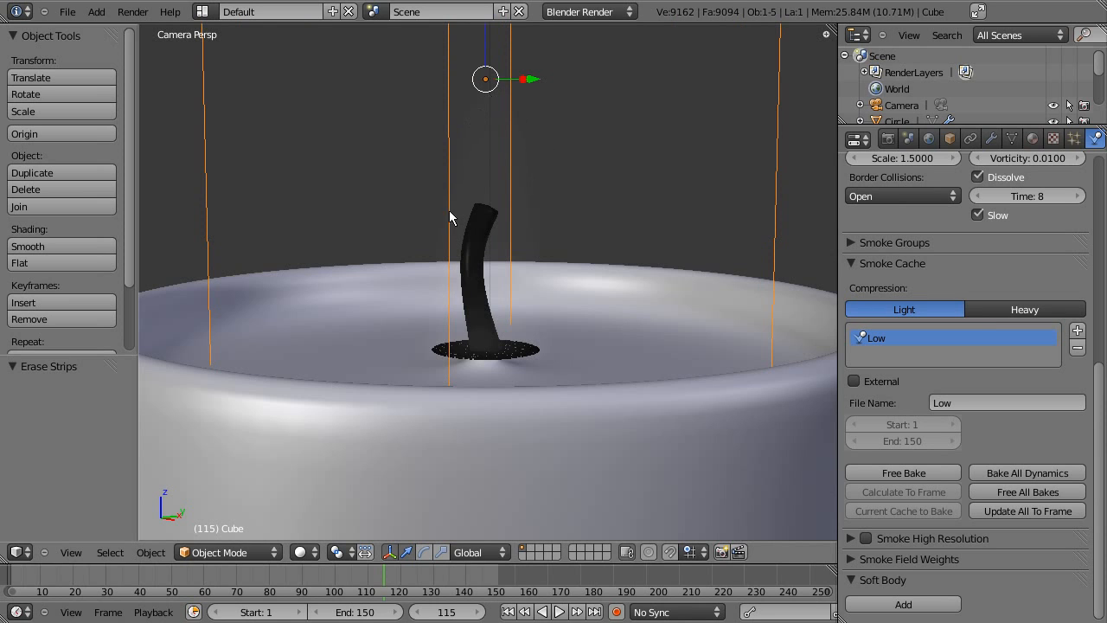
scroll(510, 227, "up", 4)
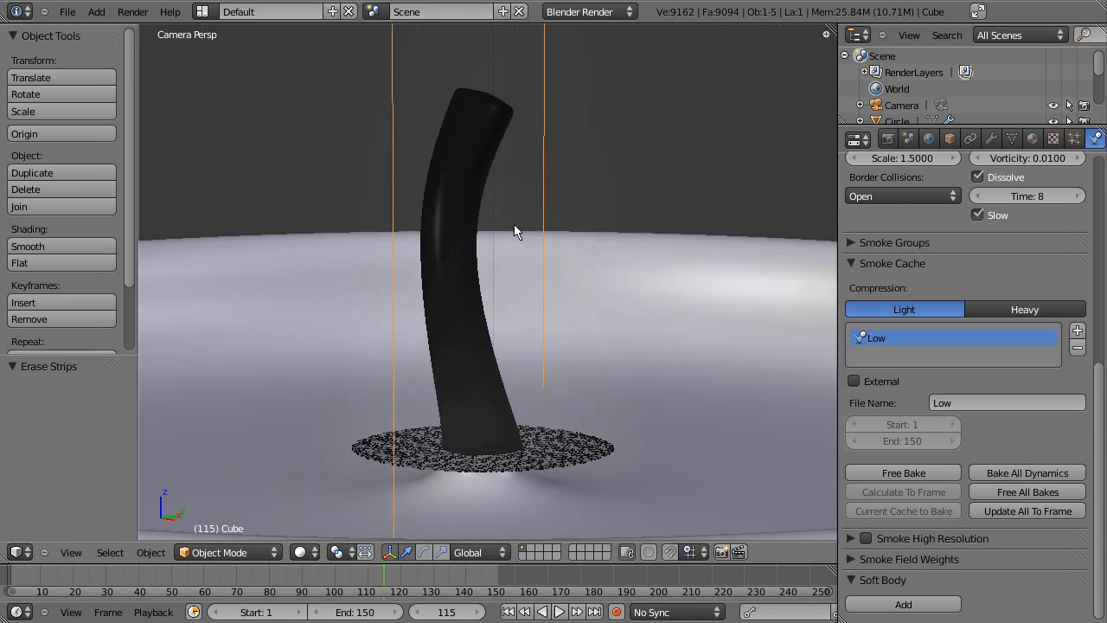
scroll(517, 238, "down", 8)
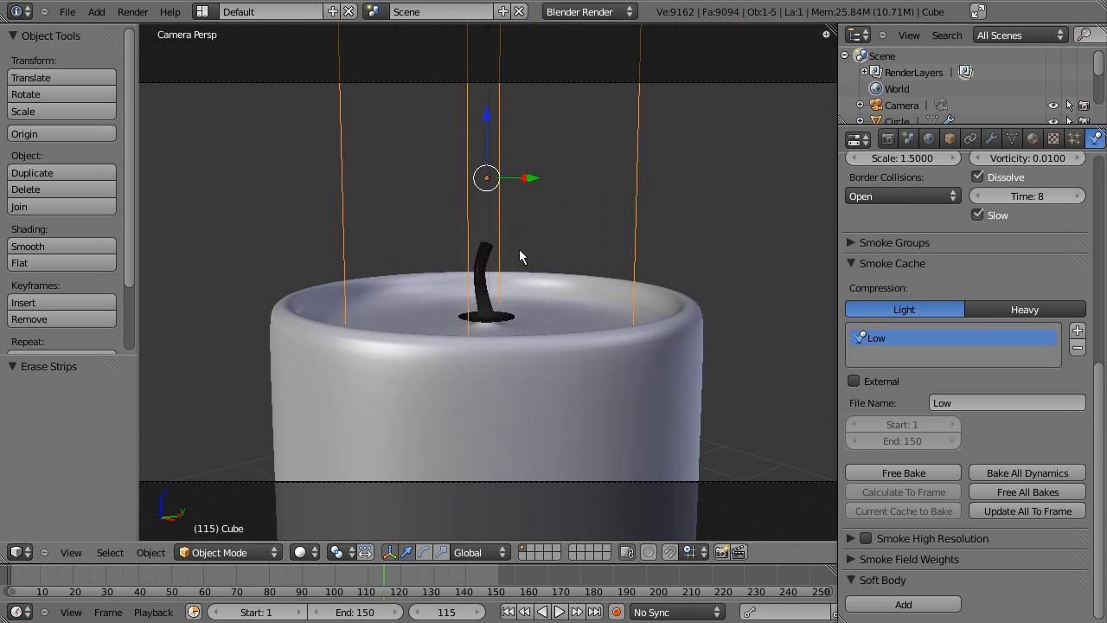
scroll(520, 256, "down", 6)
scroll(520, 256, "up", 3)
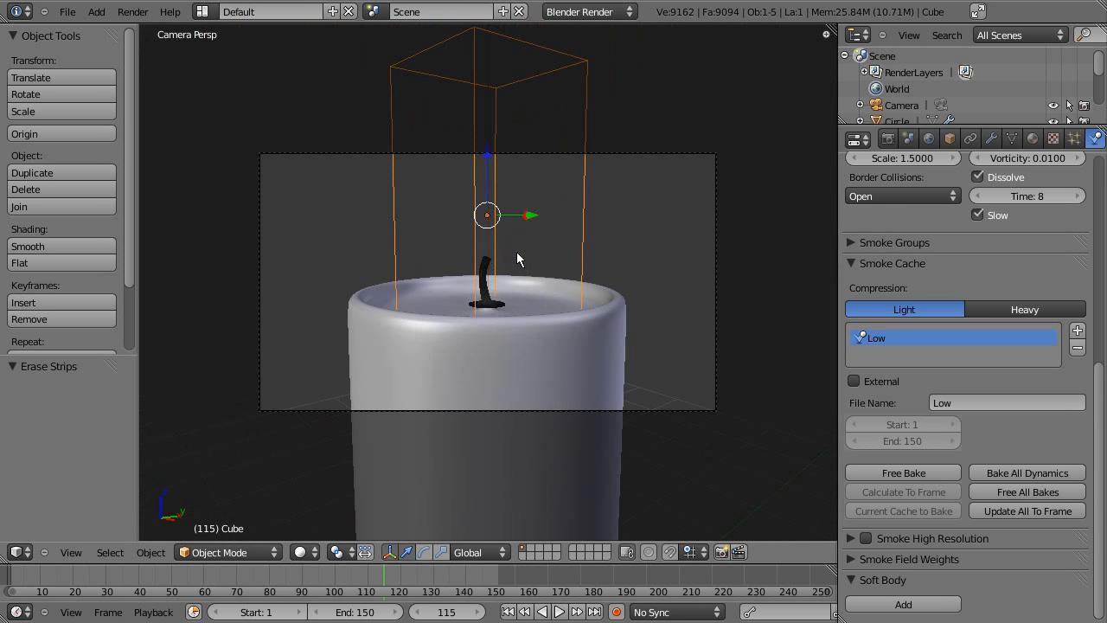
Create a new material for the smoke domain cube and set its type to Volume
left_click(1032, 138)
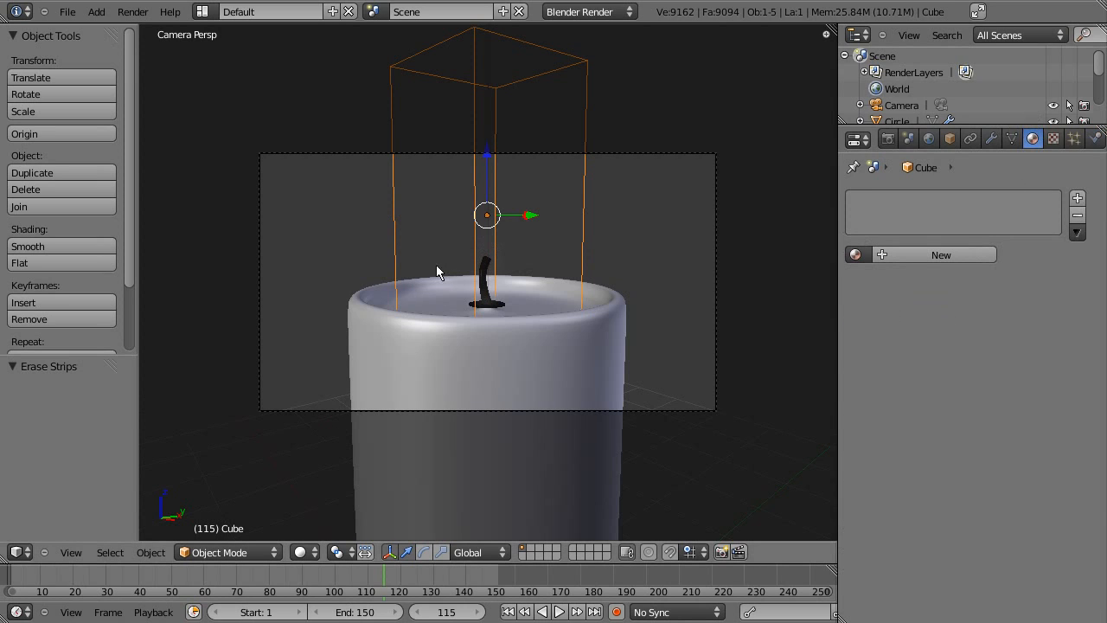
left_click(956, 252)
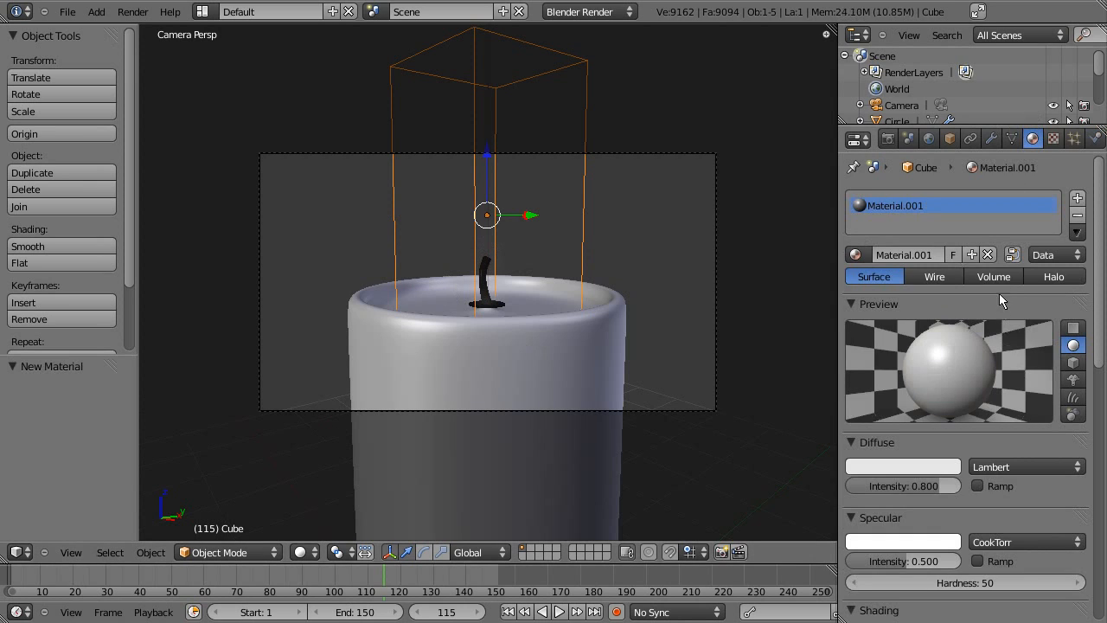
left_click(1001, 275)
Set the volume material's density to 0 and its density scale to 5
scroll(1012, 338, "down", 5)
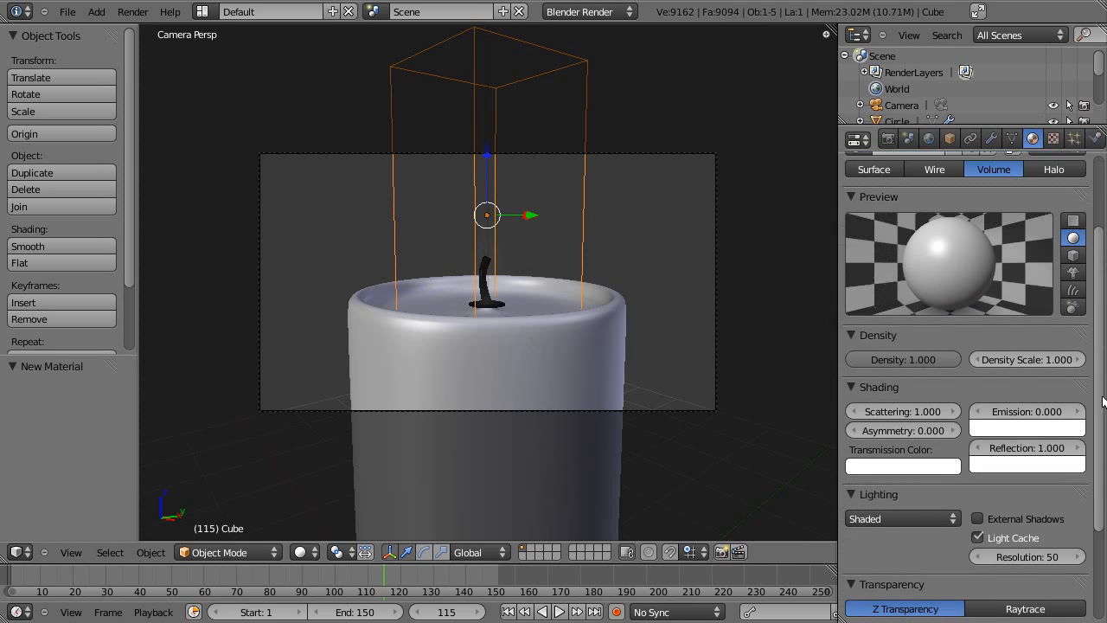
left_click(897, 341)
type("0")
key("Return")
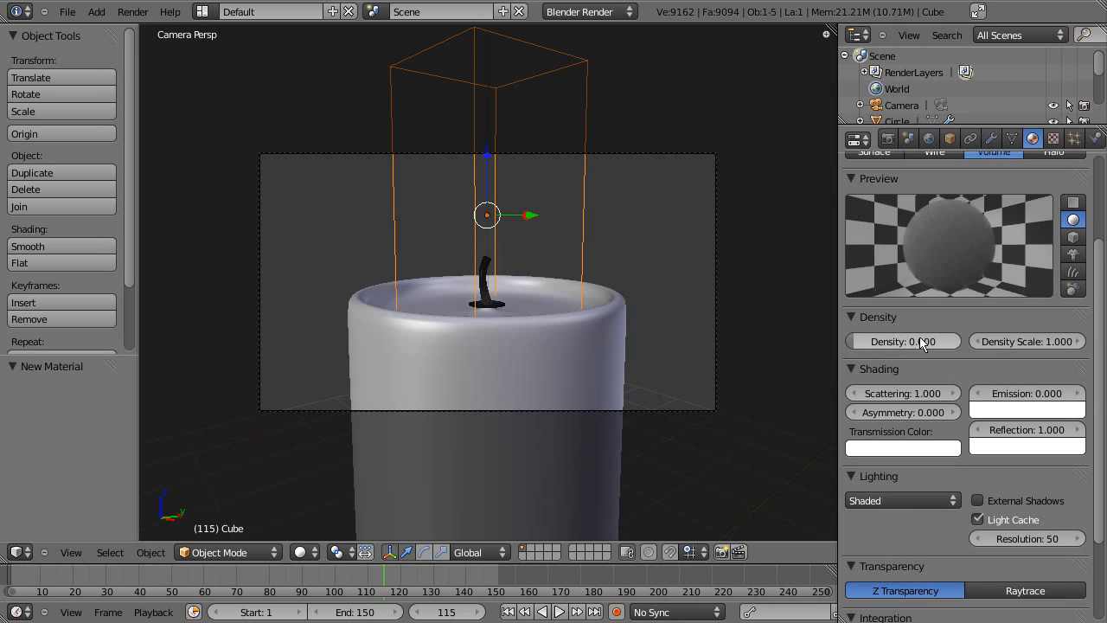
scroll(1002, 343, "down", 1, "ctrl")
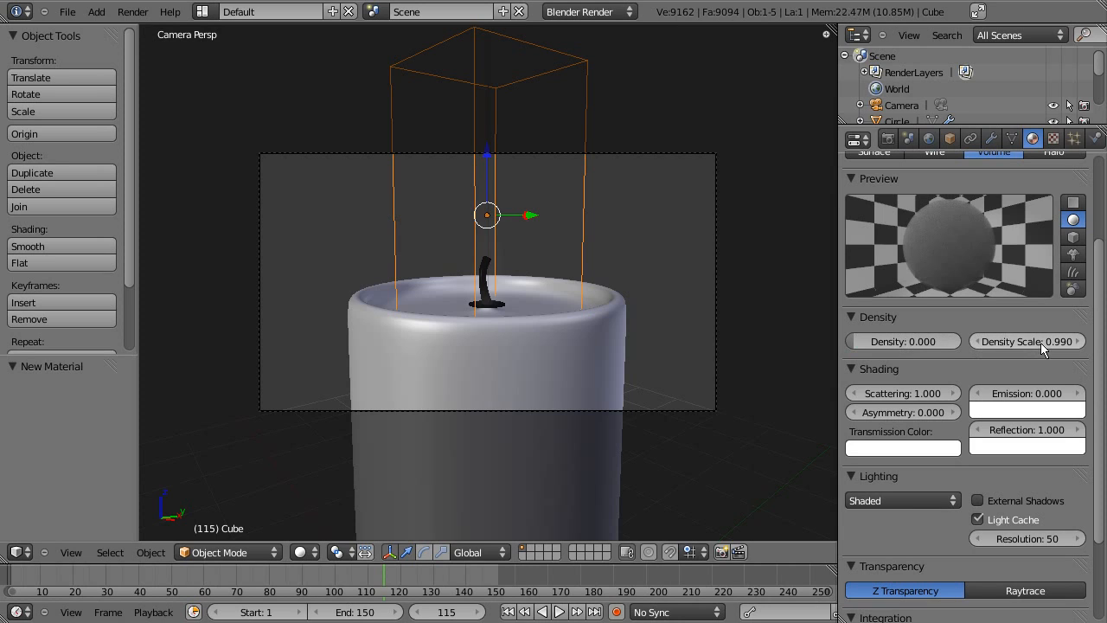
left_click(1041, 342)
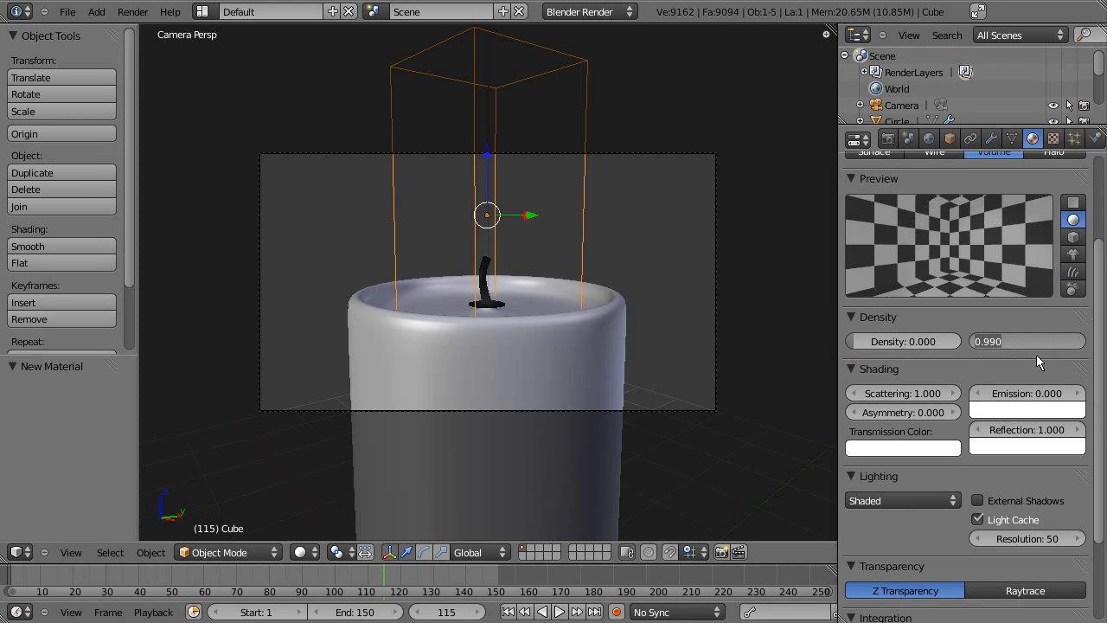
type("5")
key("Return")
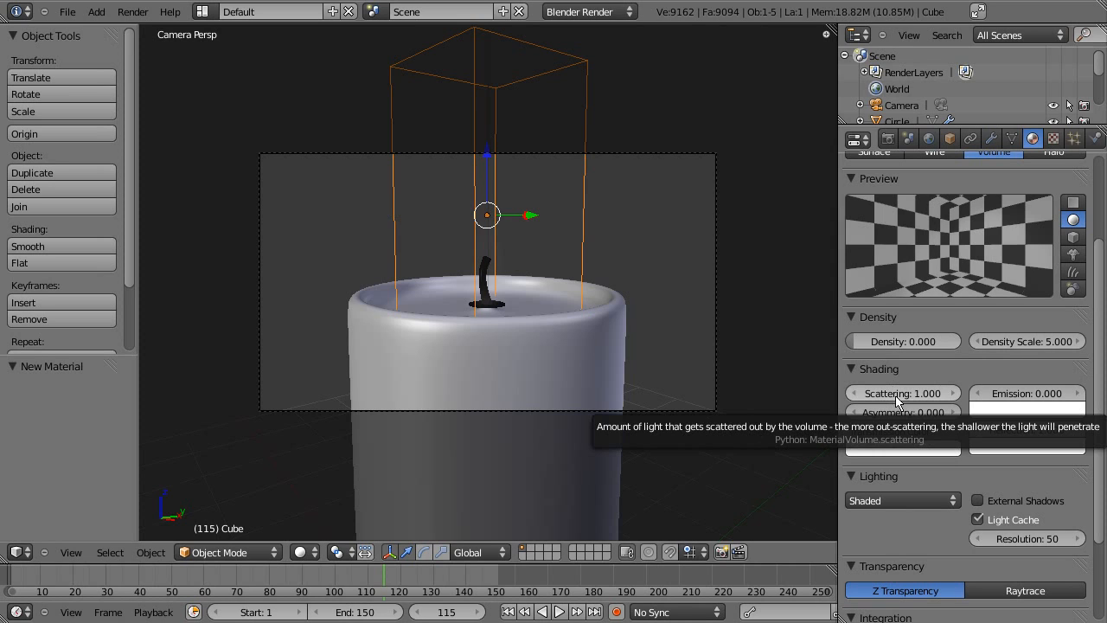
Set the volume material's emission to 10
left_click_drag(1095, 390, 1094, 426)
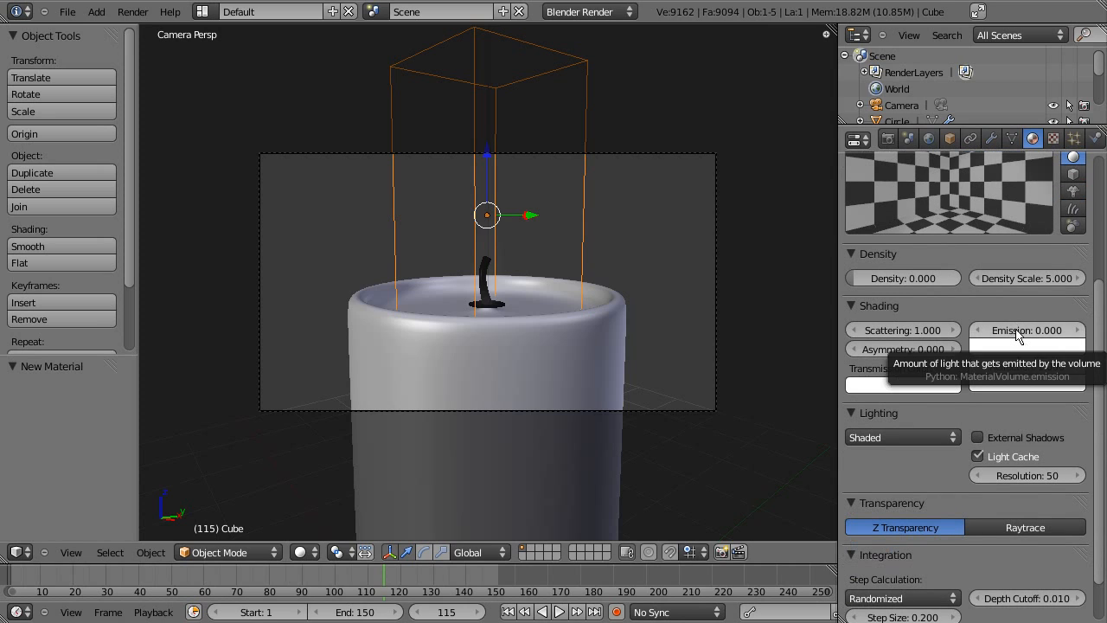
left_click(1017, 331)
type("10")
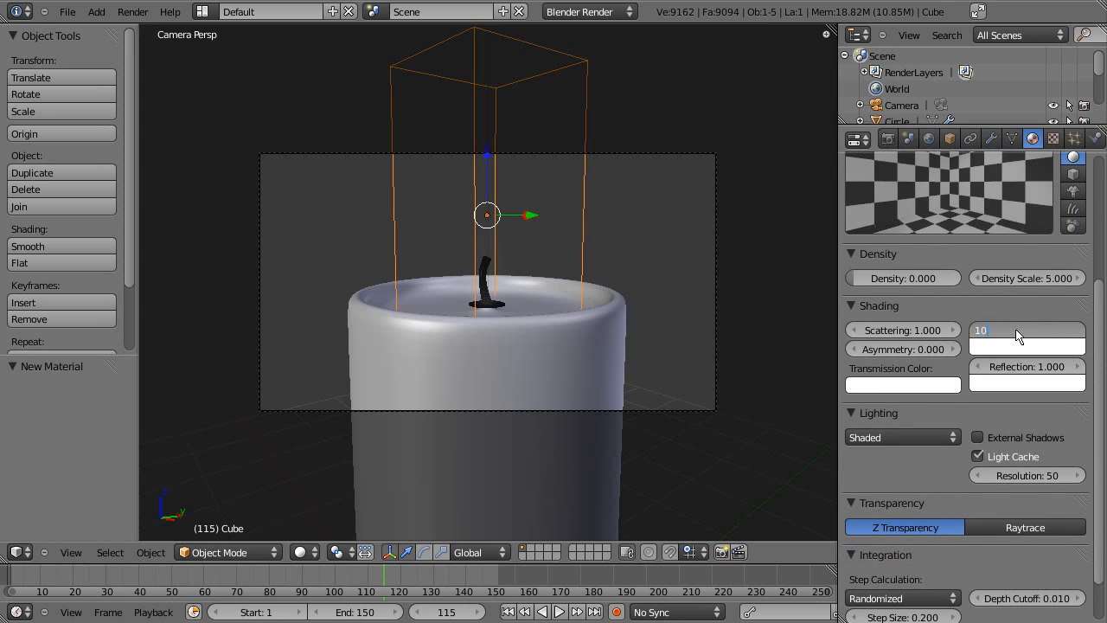
key("Return")
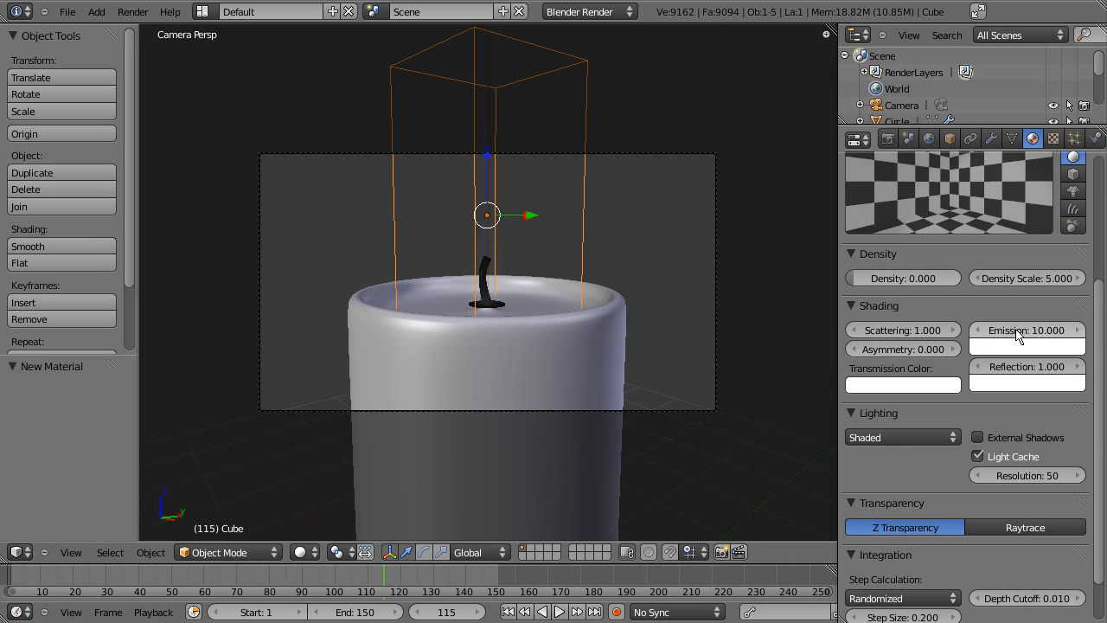
Add a new texture to the smoke domain's material and set its type to Voxel Data
left_click(1051, 143)
left_click(952, 301)
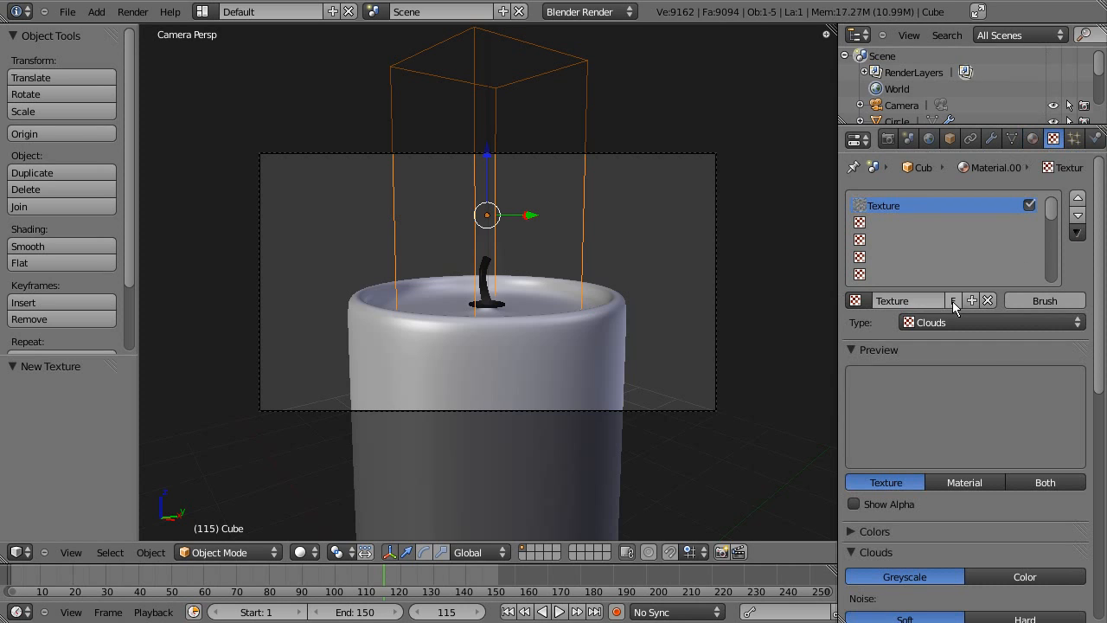
left_click(951, 322)
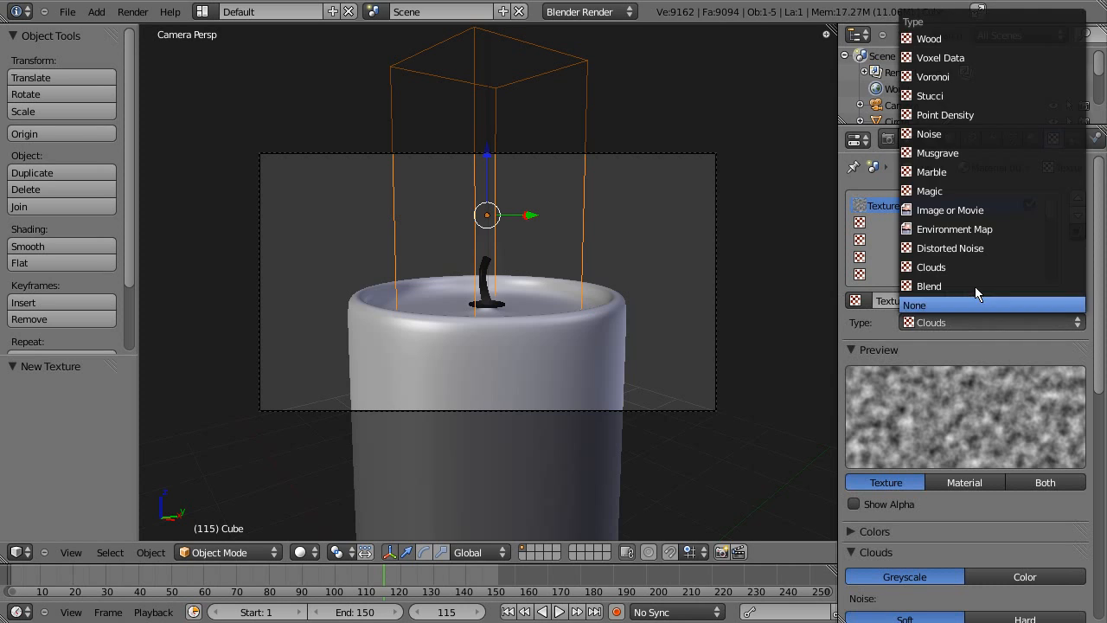
left_click(963, 59)
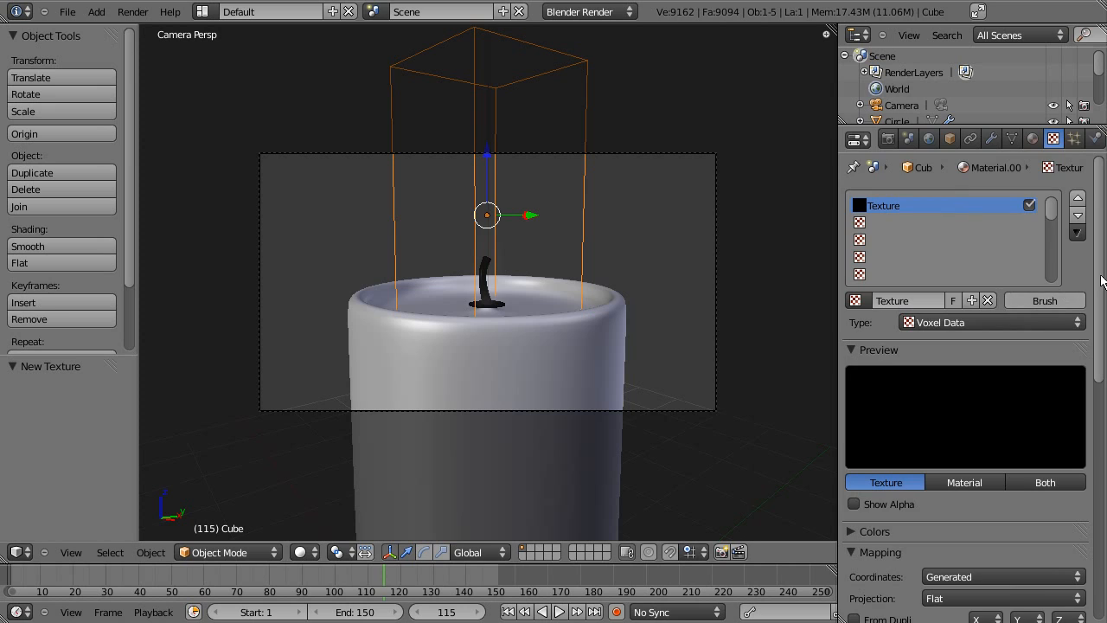
Assign Cube as the domain object of the Voxel Data texture
left_click_drag(1103, 263, 1101, 477)
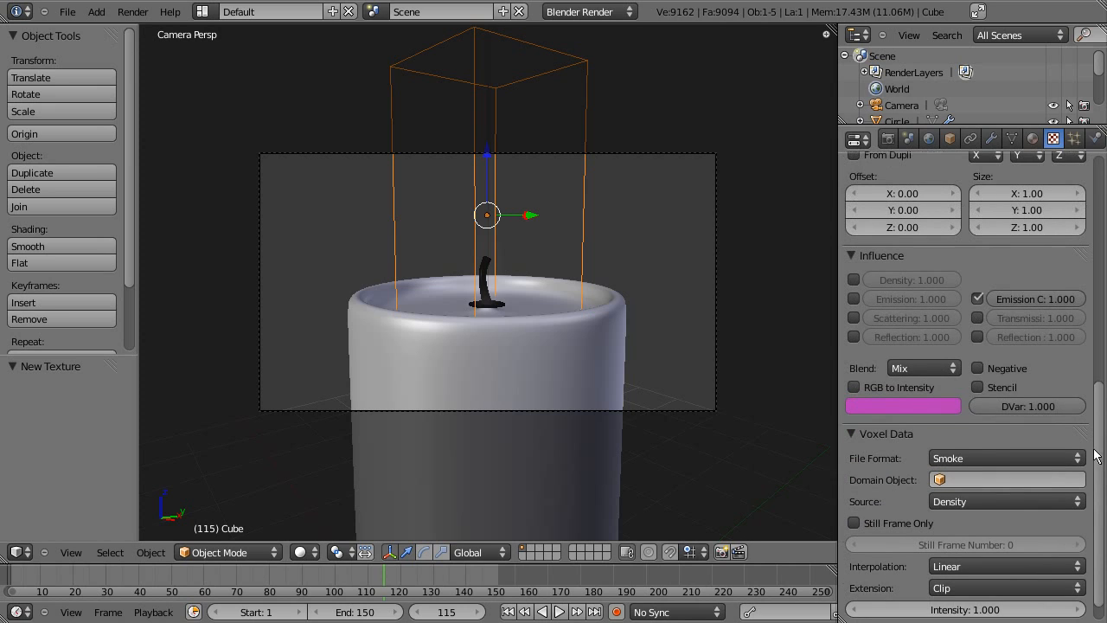
left_click(957, 484)
left_click(972, 336)
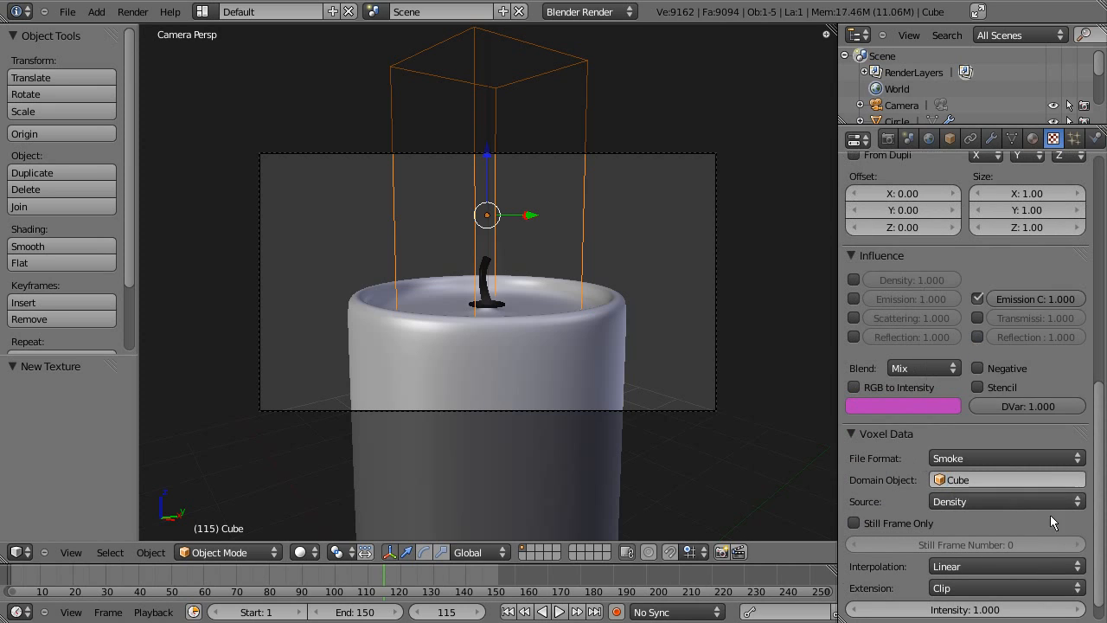
Make the voxel texture influence density and disable its influence on emission color
scroll(1104, 526, "down", 1)
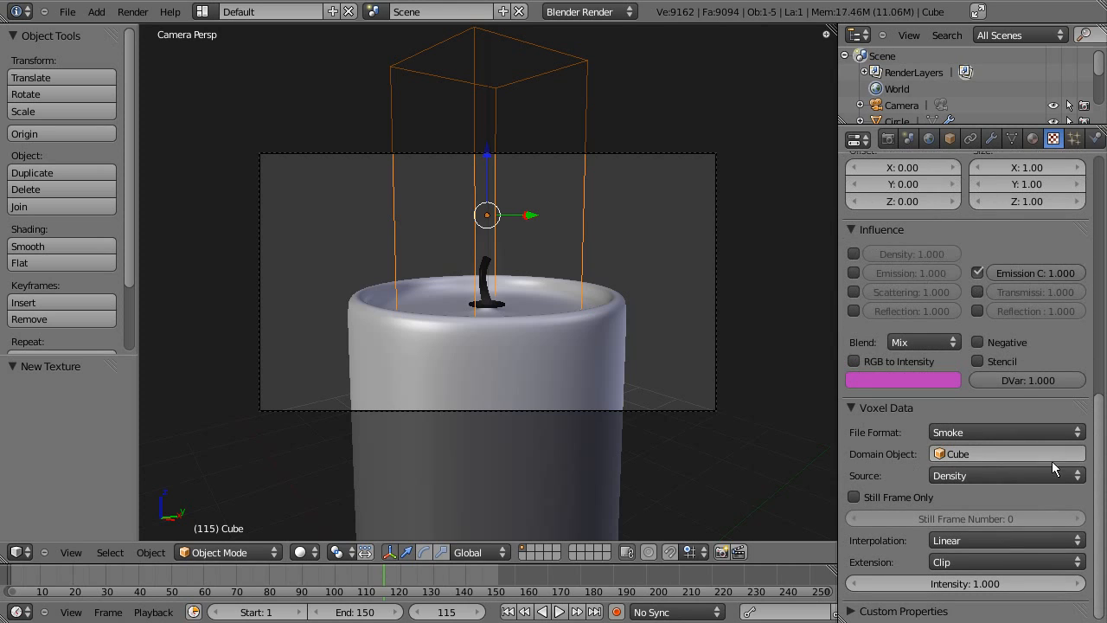
left_click_drag(1104, 480, 1103, 413)
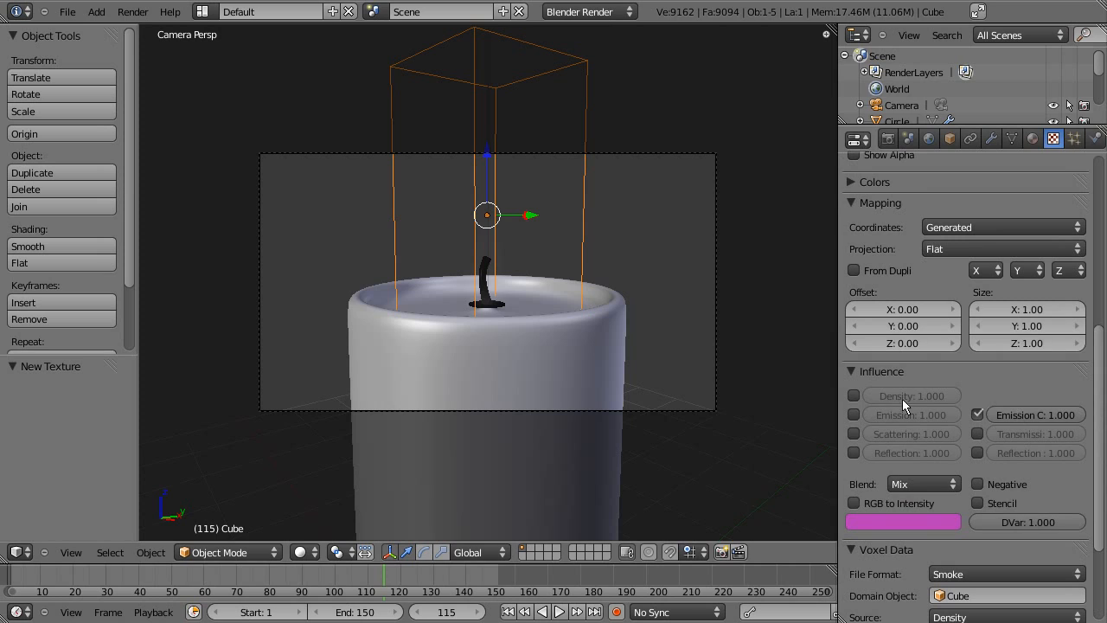
left_click(853, 396)
left_click(978, 414)
Render a test image of the candle flame at the current frame, and return to the 3D view
left_click_drag(1102, 409, 1101, 250)
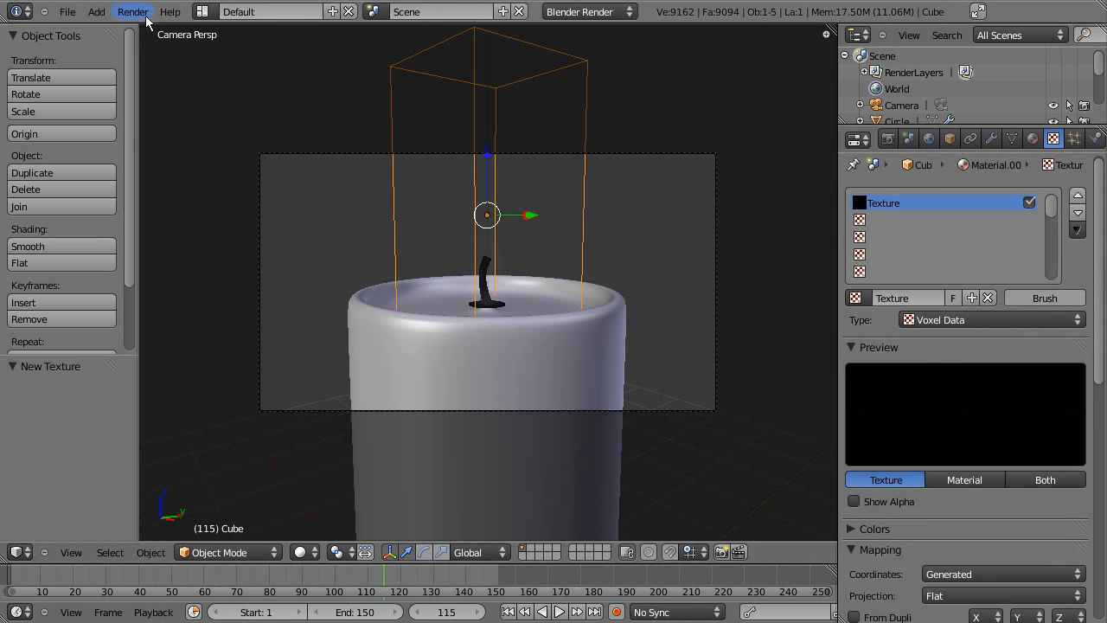
left_click(132, 12)
left_click(143, 28)
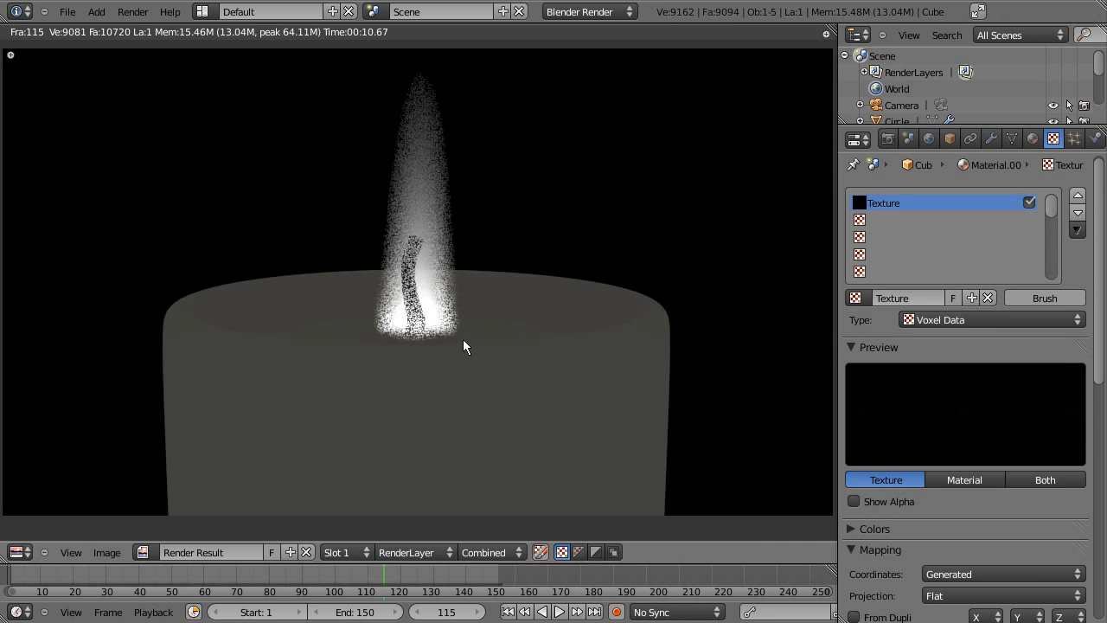
key("Escape")
Set the integration step size of the smoke domain's volume material to 0.01
scroll(1103, 279, "down", 12)
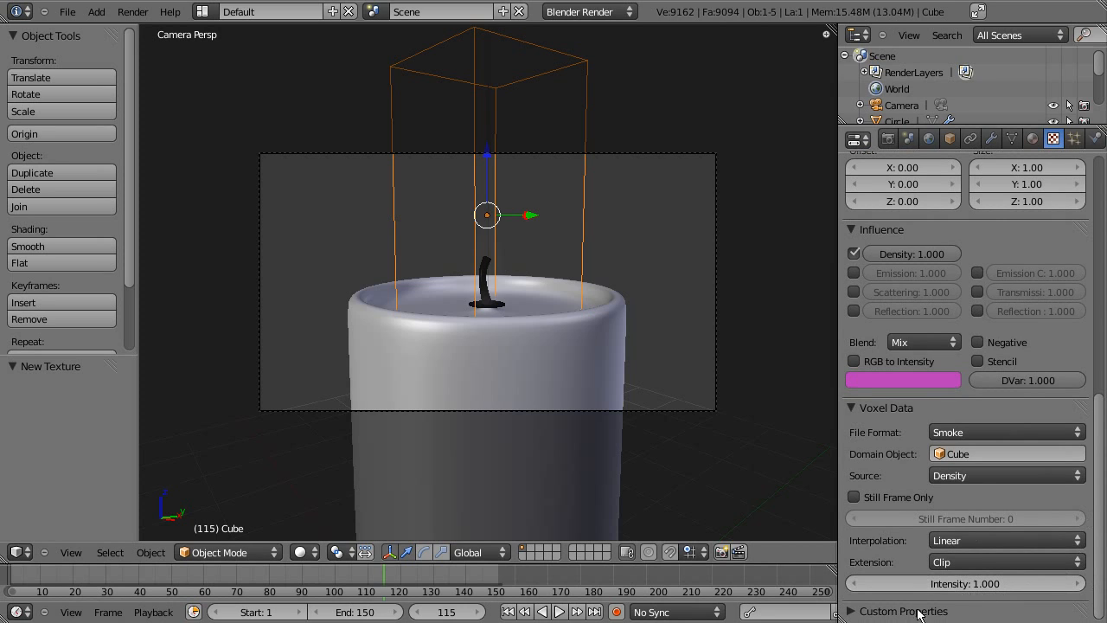
mouse_move(1102, 482)
left_mouse_down()
mouse_move(1101, 229)
mouse_move(1106, 388)
left_mouse_up()
left_click(1033, 139)
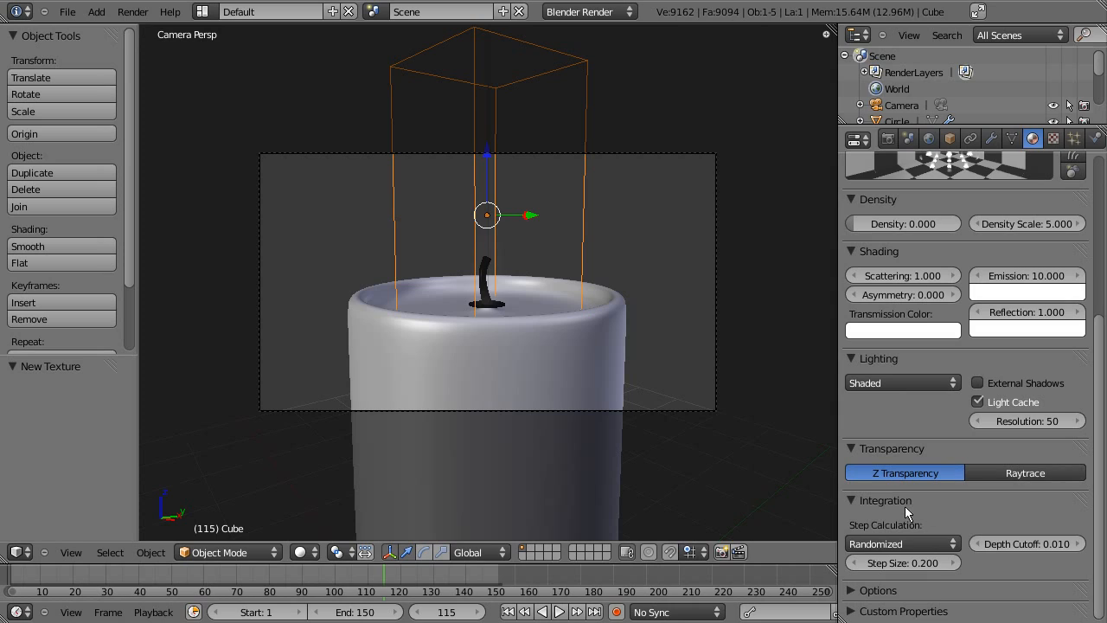
left_click(920, 566)
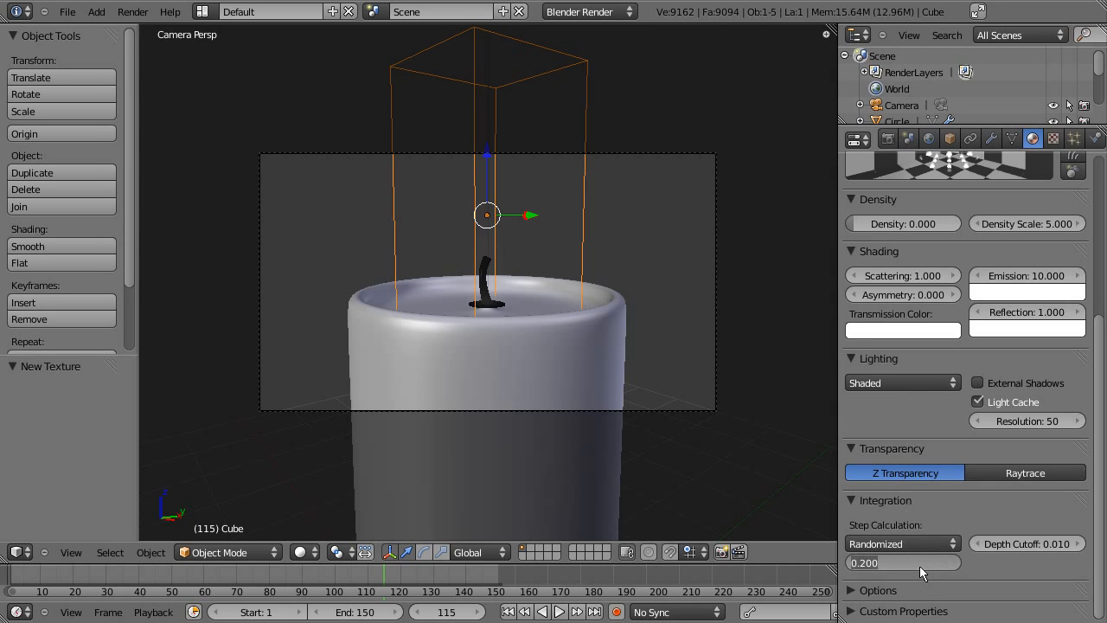
key("BackSpace")
type("1")
key("Left")
key("BackSpace")
type("0")
key("Return")
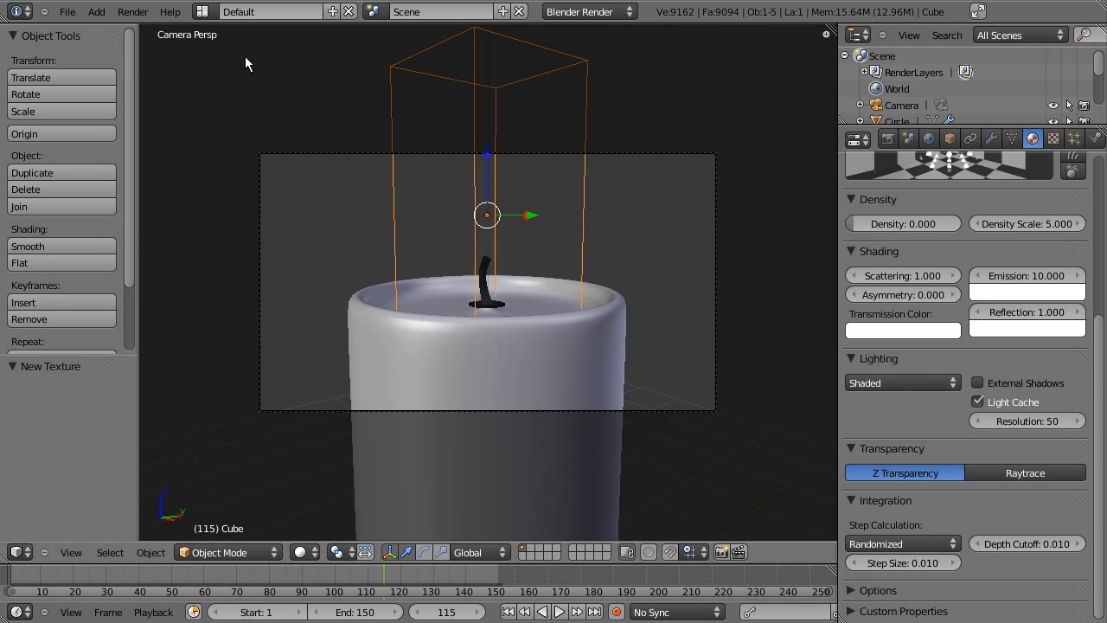
Render the current frame again to check the flame with the finer step size, and close the render
left_click(134, 12)
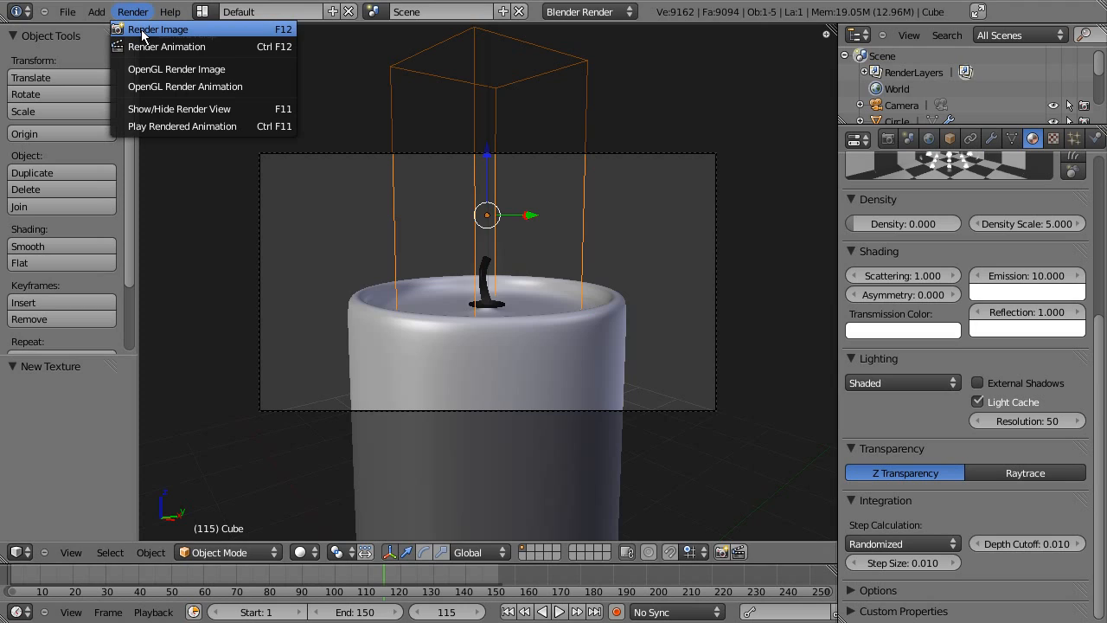
left_click(143, 31)
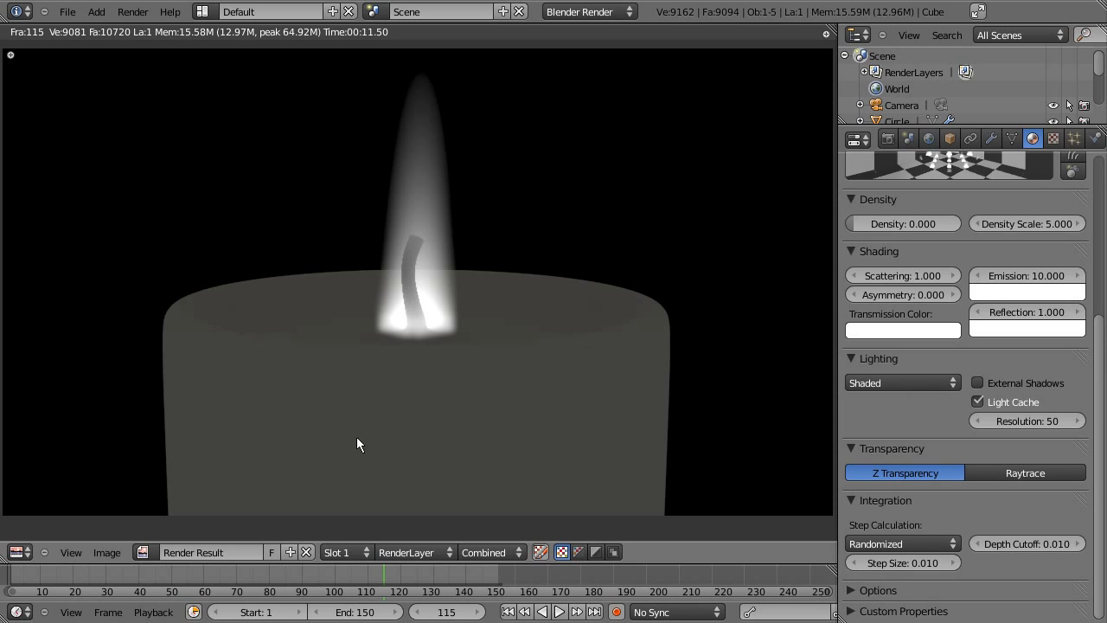
key("Escape")
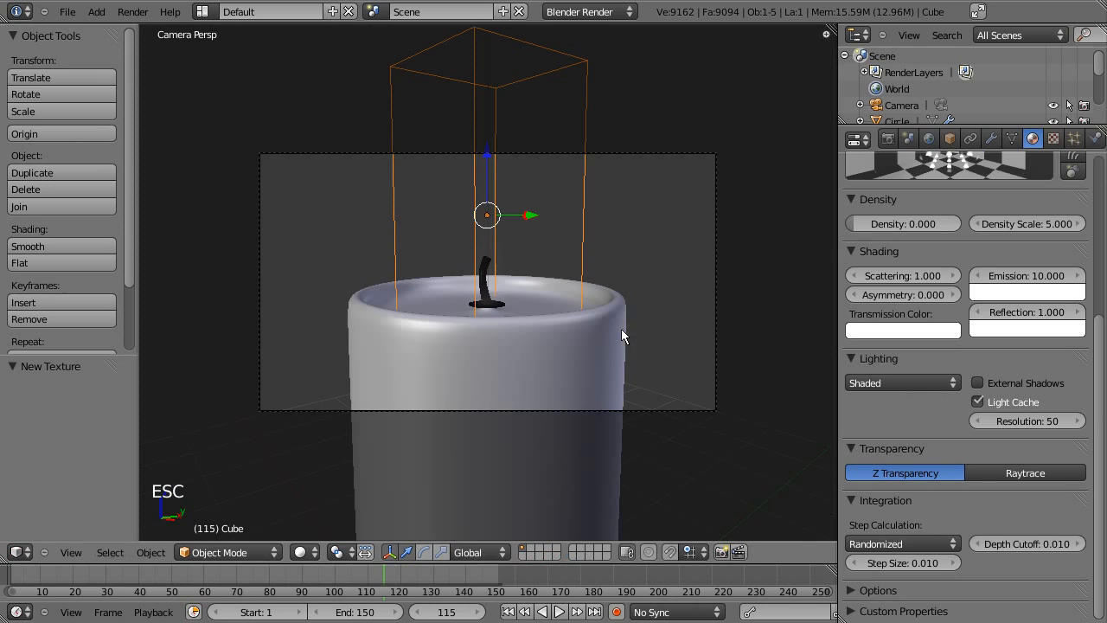
Select the candle object and enable Receive Transparent in the shadow settings of its Wax material
right_click(568, 351)
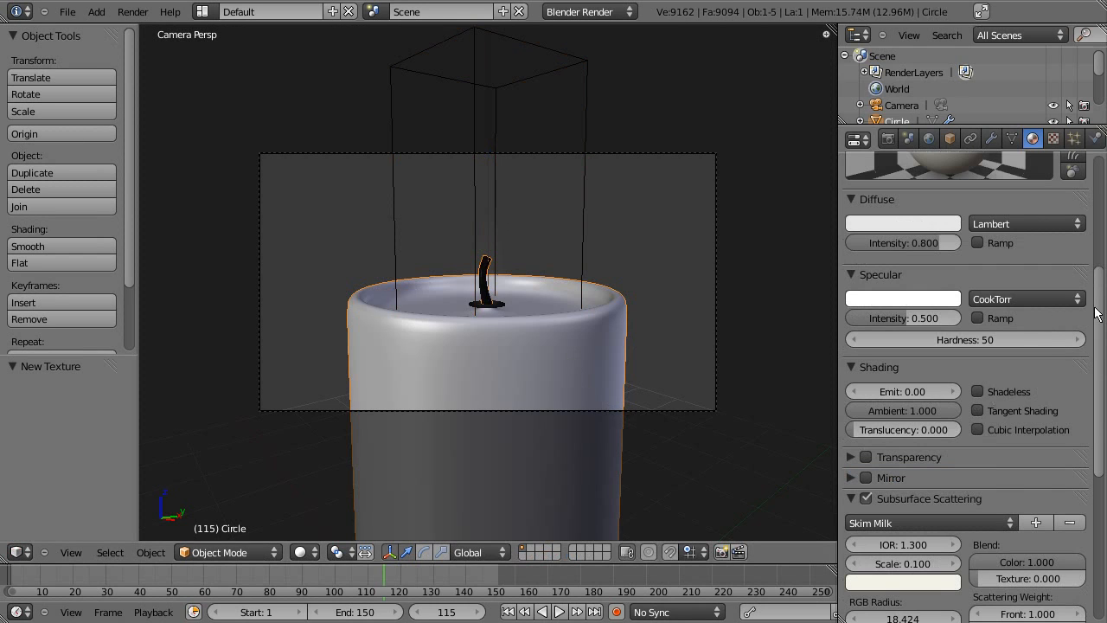
scroll(1096, 311, "down", 8)
left_click(858, 594)
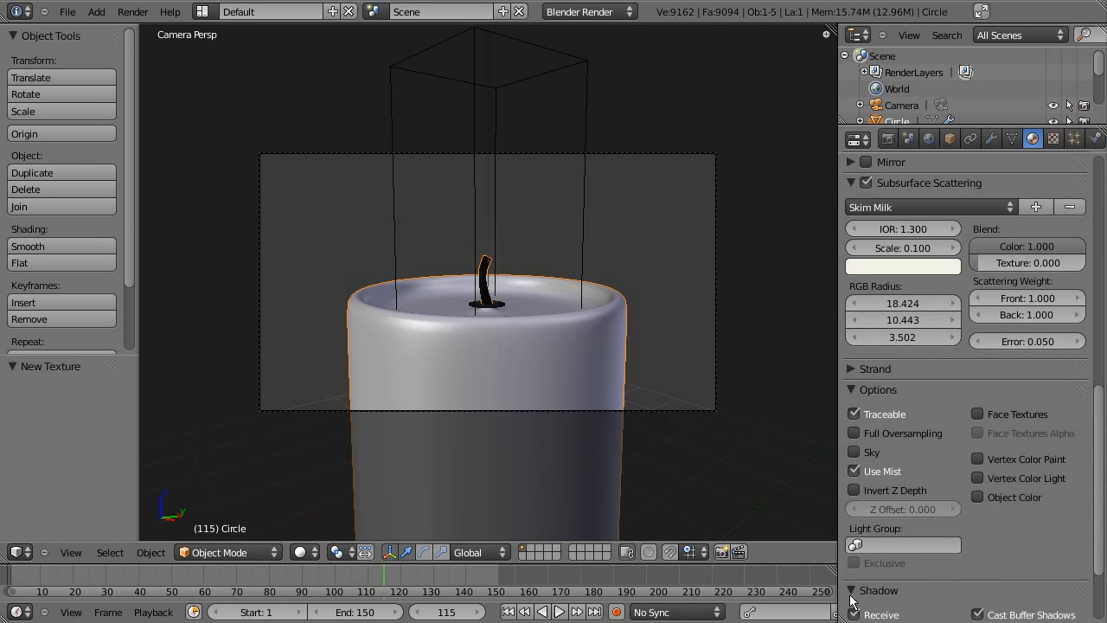
scroll(969, 540, "down", 3)
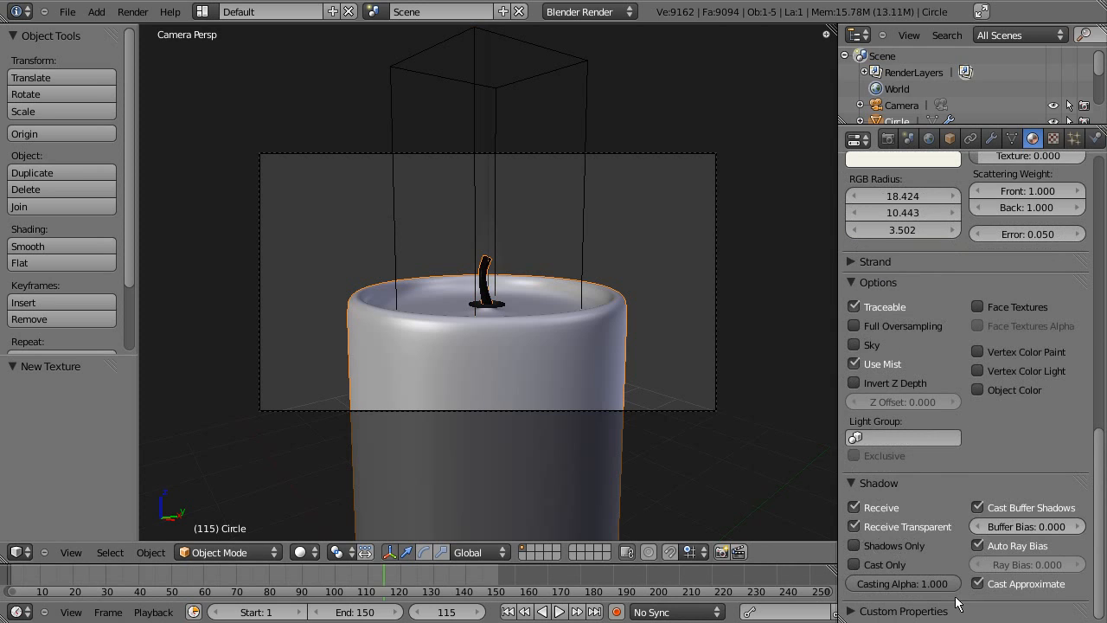
Enable Receive Transparent in the shadow settings of the candle's Wick material
scroll(1103, 538, "up", 15)
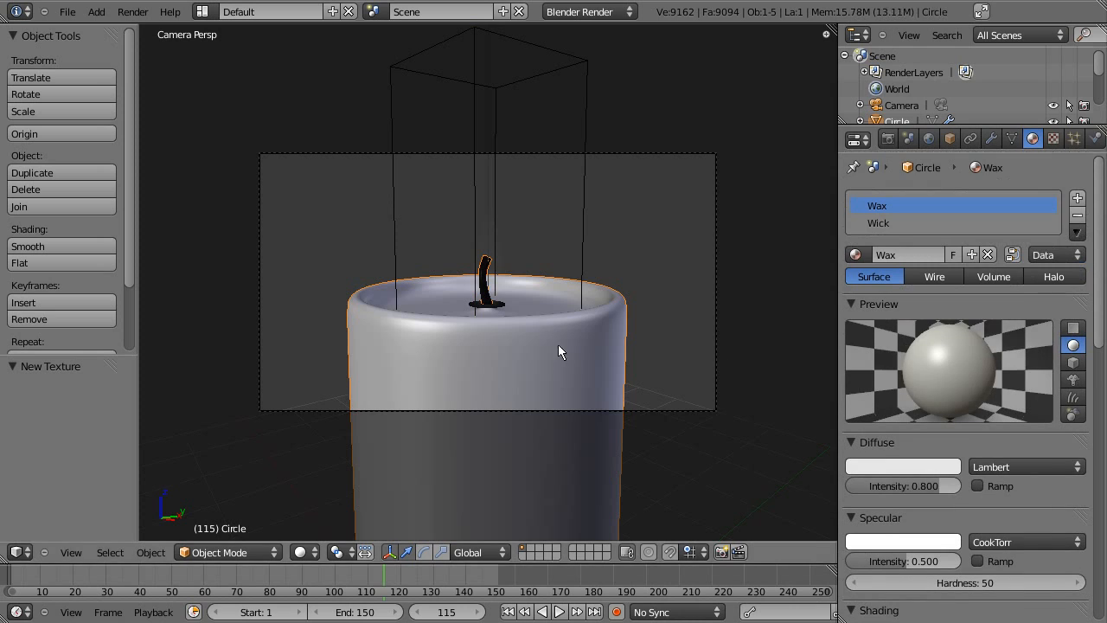
left_click(926, 223)
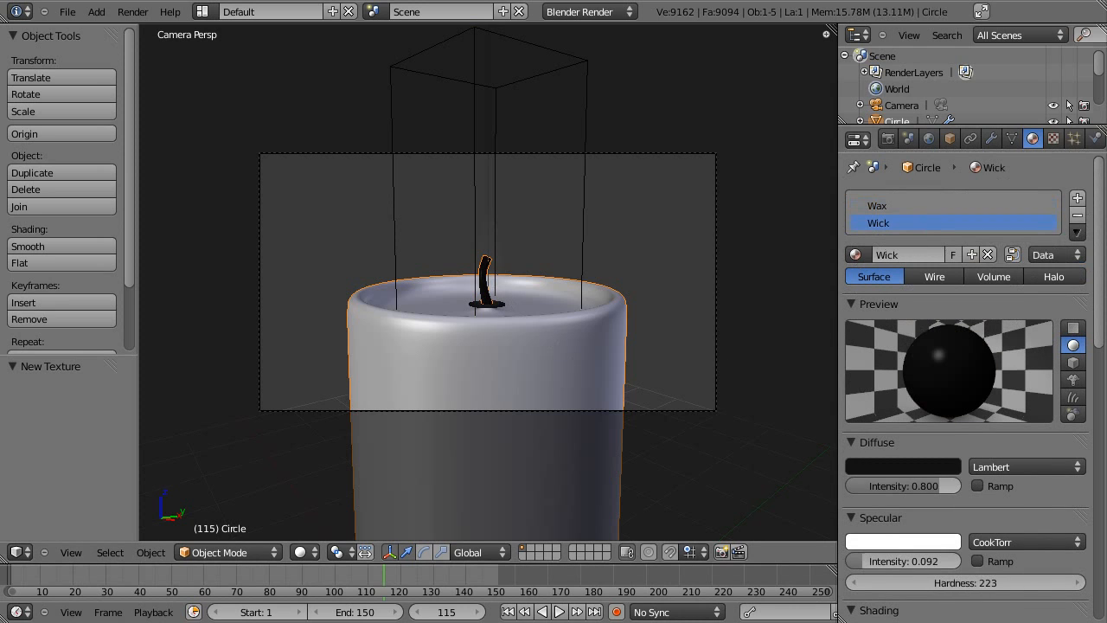
scroll(926, 223, "down", 15)
scroll(865, 519, "down", 2)
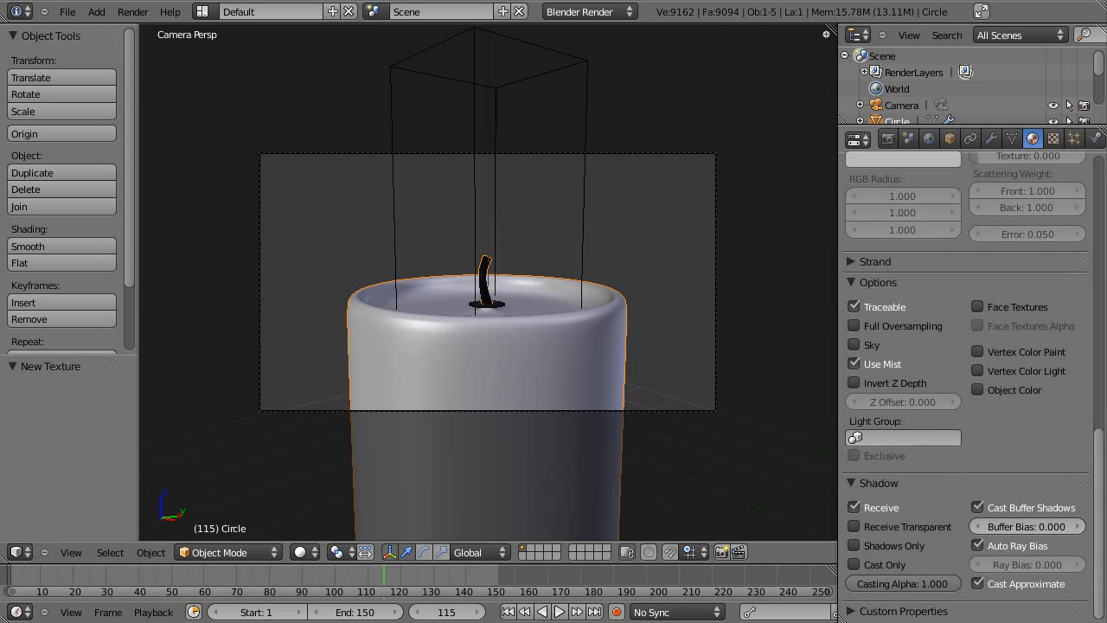
left_click(855, 526)
left_click_drag(1098, 552, 1101, 257)
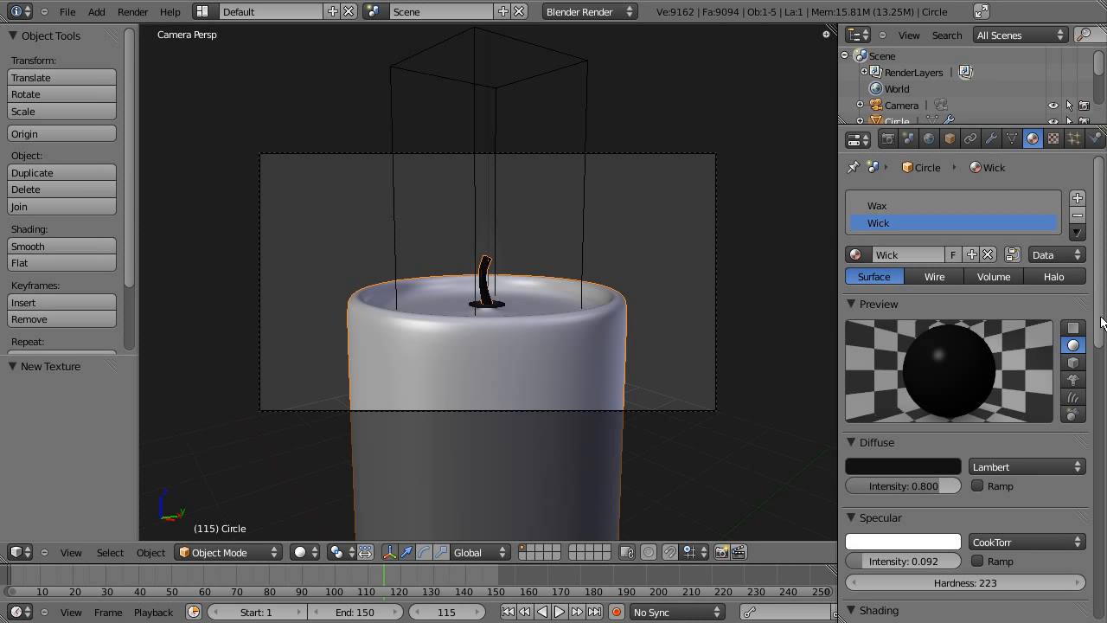
left_click_drag(1102, 322, 1103, 202)
Render the current frame to check the wick inside the flame, and return to the 3D view
left_click(1054, 140)
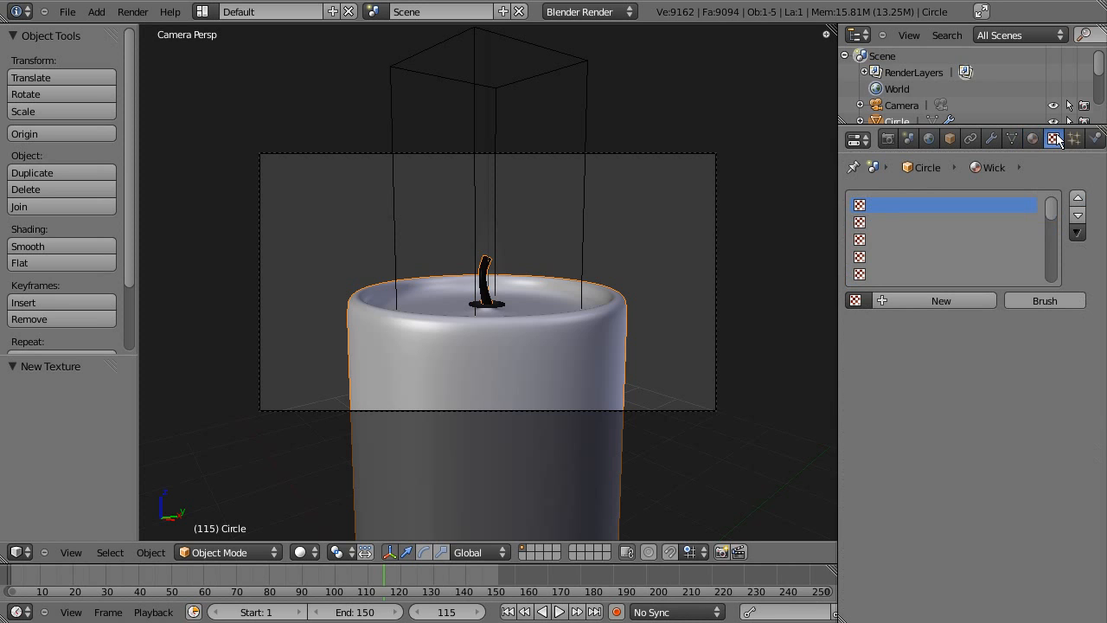
left_click(132, 11)
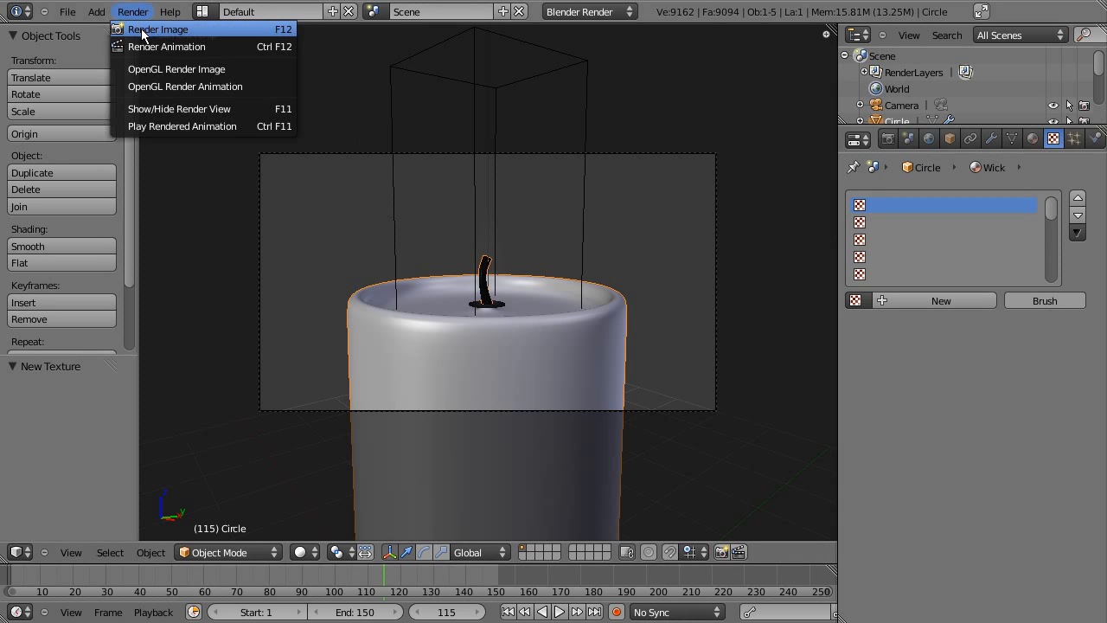
left_click(156, 31)
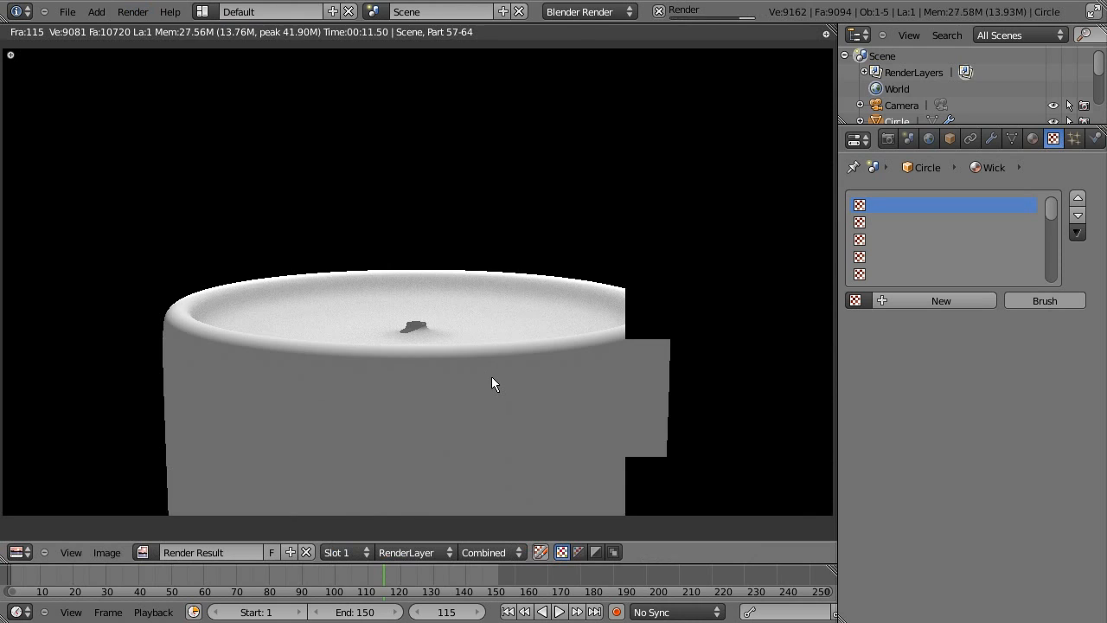
key("F12")
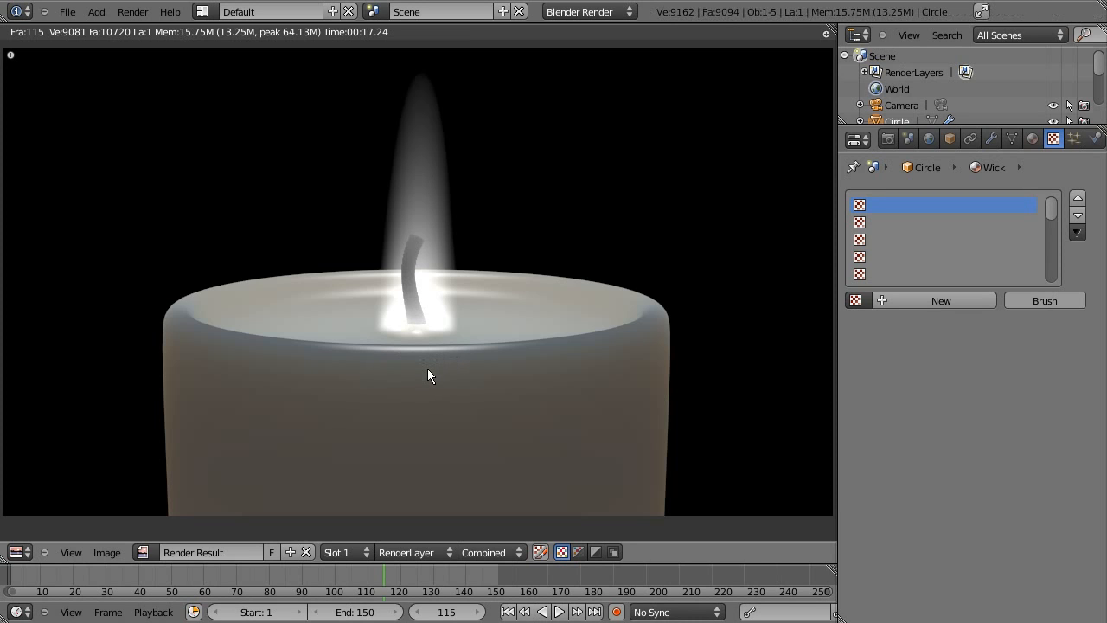
key("Escape")
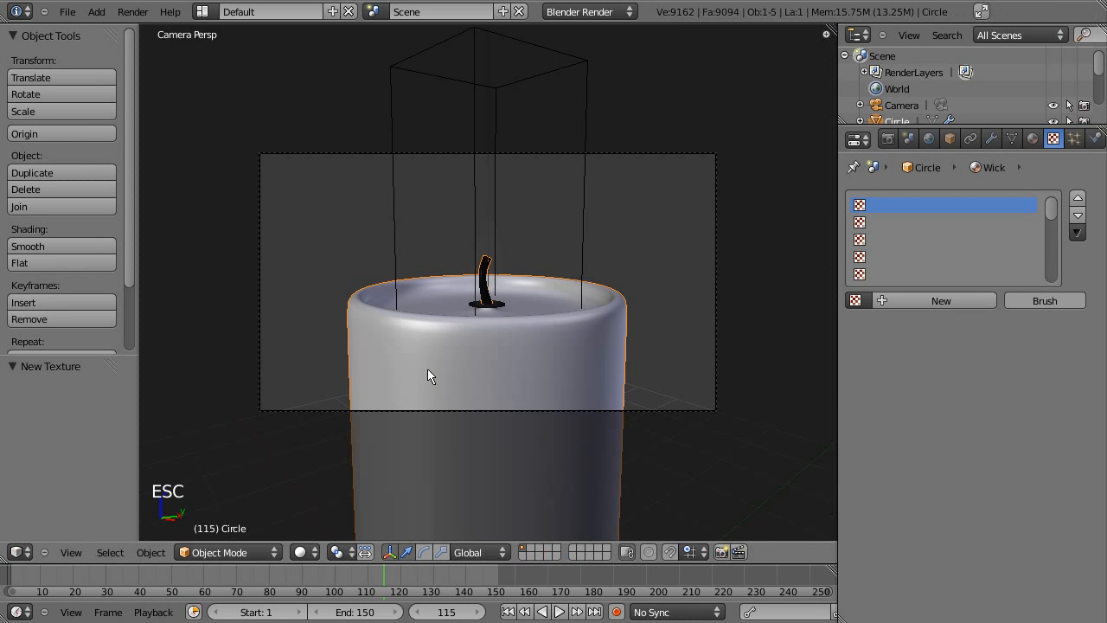
Select the smoke domain cube and add a new texture named Flame in its material's second texture slot
right_click(475, 196)
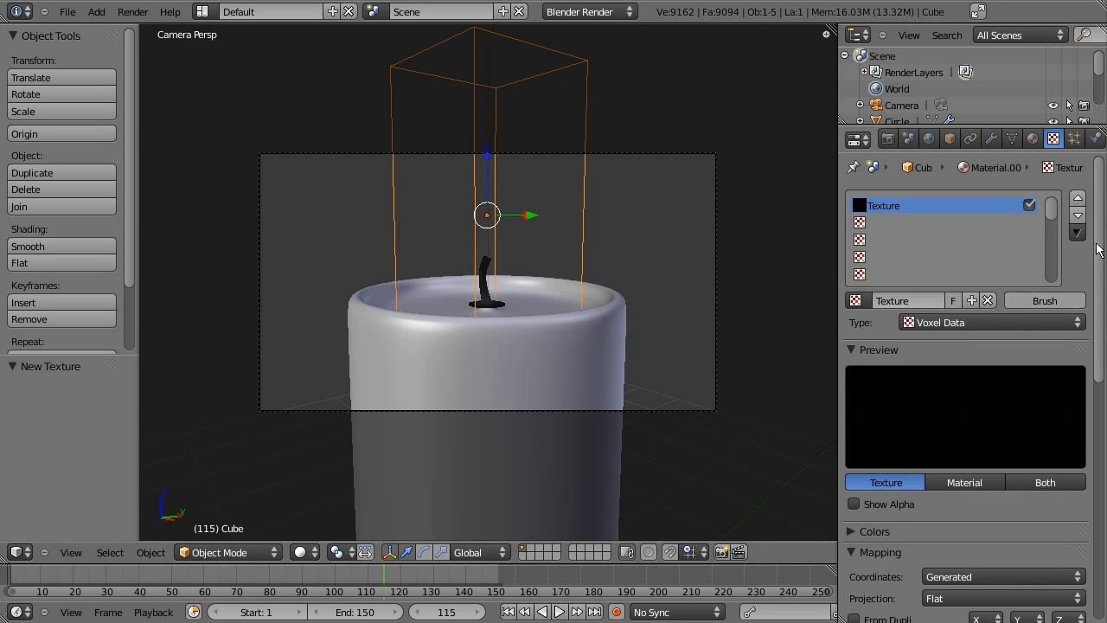
left_click_drag(1099, 253, 1100, 362)
scroll(1100, 363, "up", 5)
left_click(904, 222)
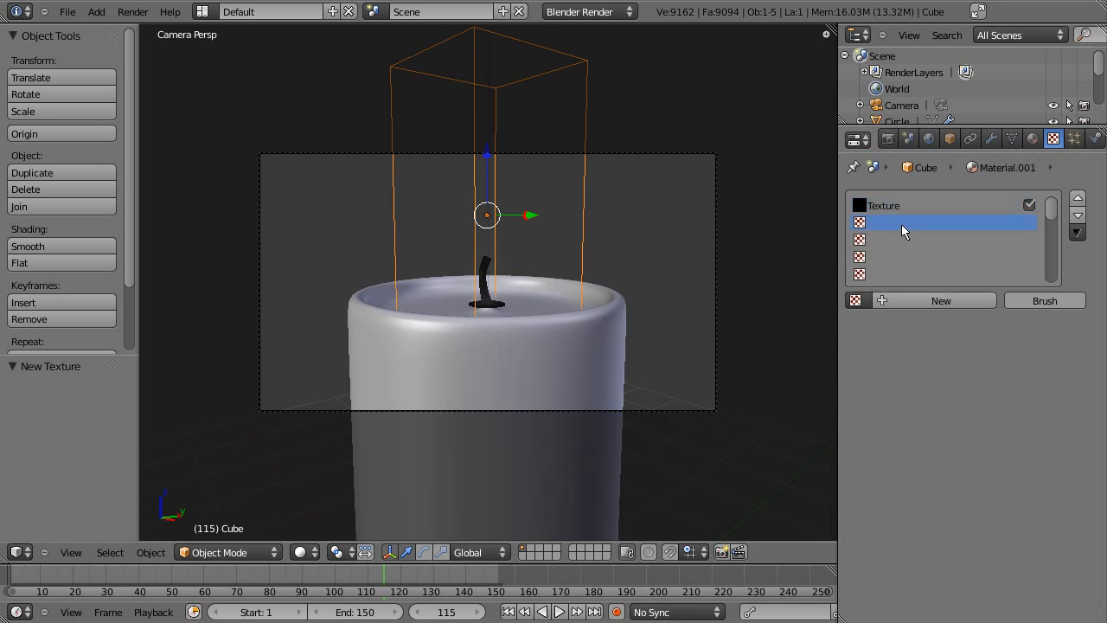
left_click(917, 302)
double_click(918, 304)
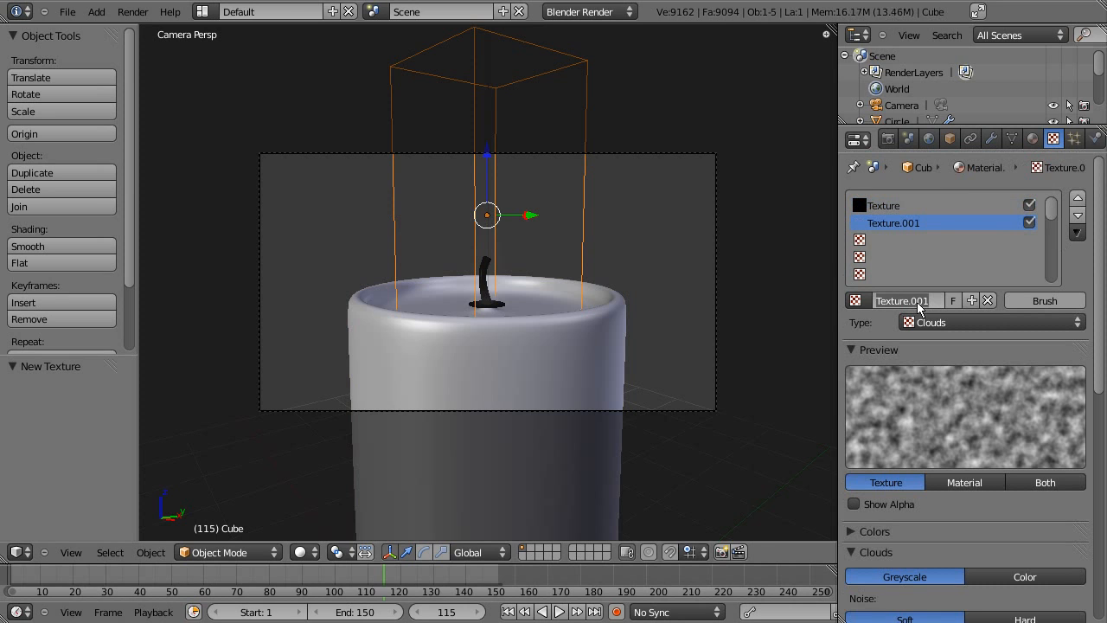
type("Flame")
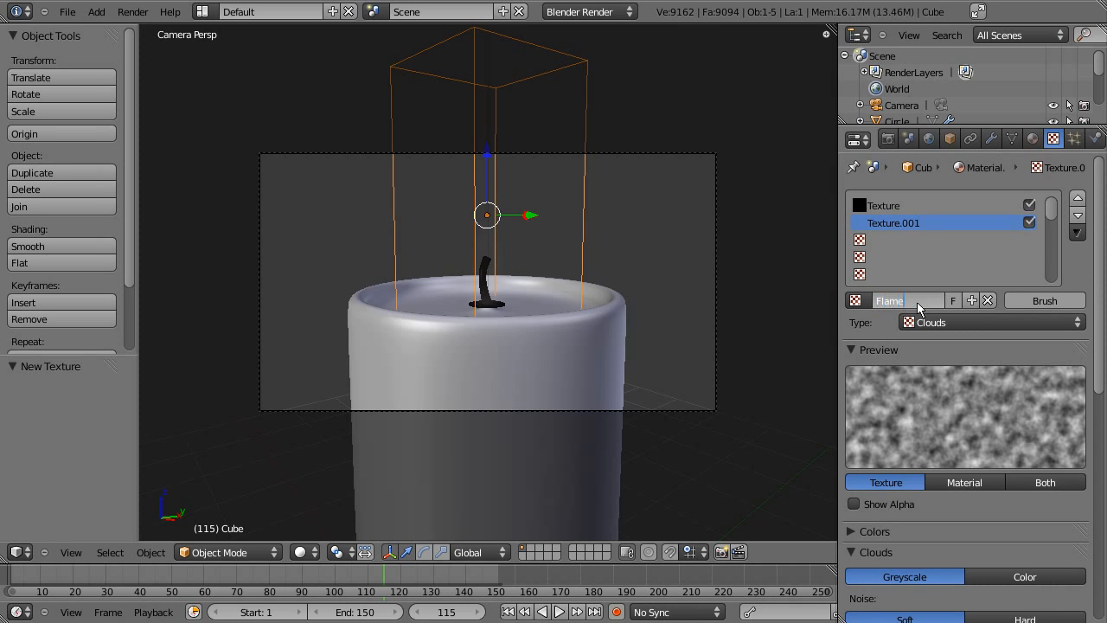
key("Return")
Rename the domain material's first texture to Smoke
left_click(909, 209)
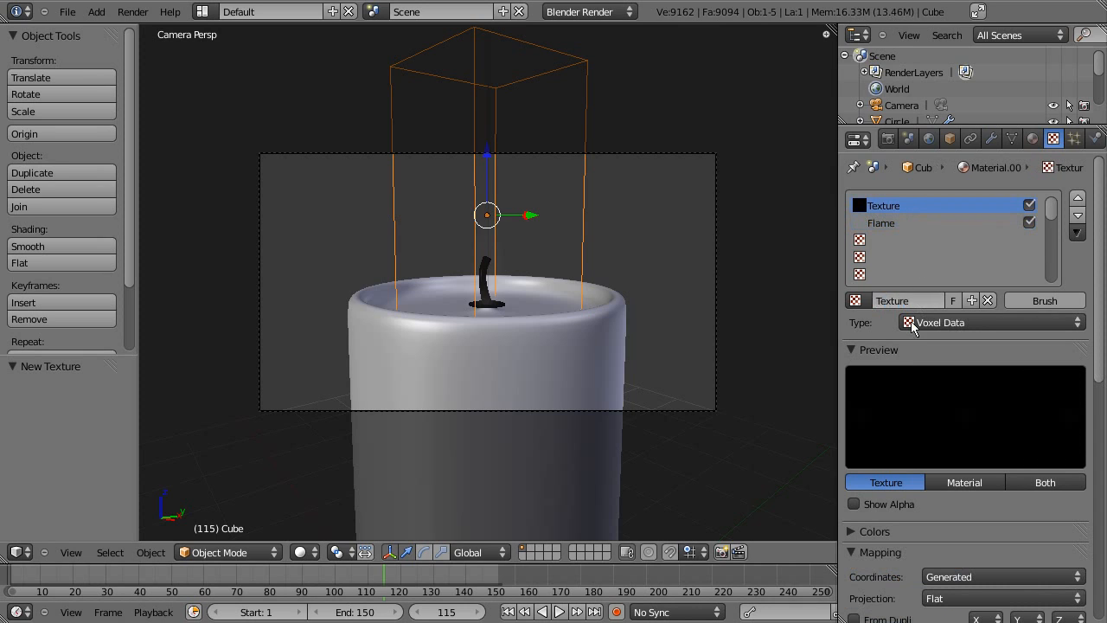
type("Smoke")
key("Return")
Change the Flame texture's type to Voxel Data
left_click(900, 223)
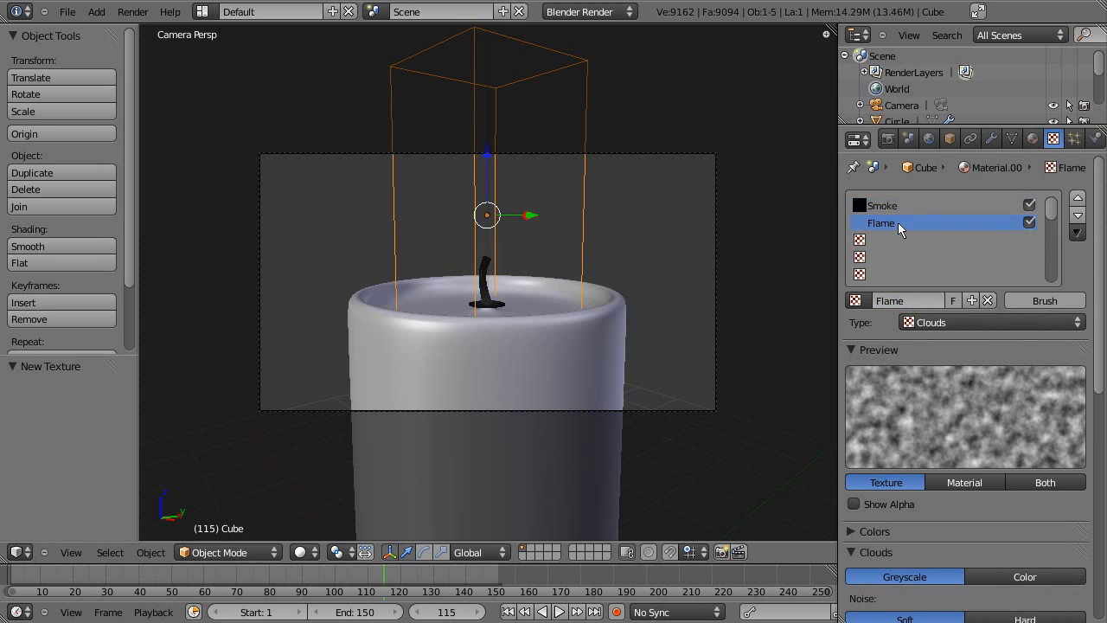
left_click(1005, 324)
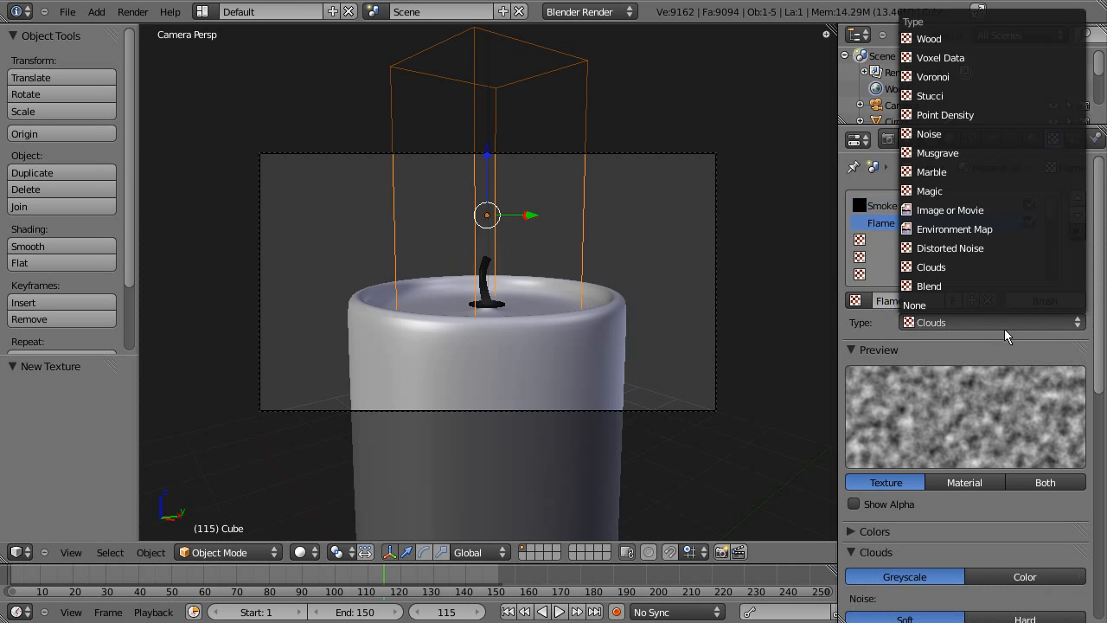
left_click(968, 60)
Enable the Flame texture's Density influence and set its voxel data domain object to Cube
left_click_drag(1103, 262, 1102, 320)
scroll(947, 317, "down", 8)
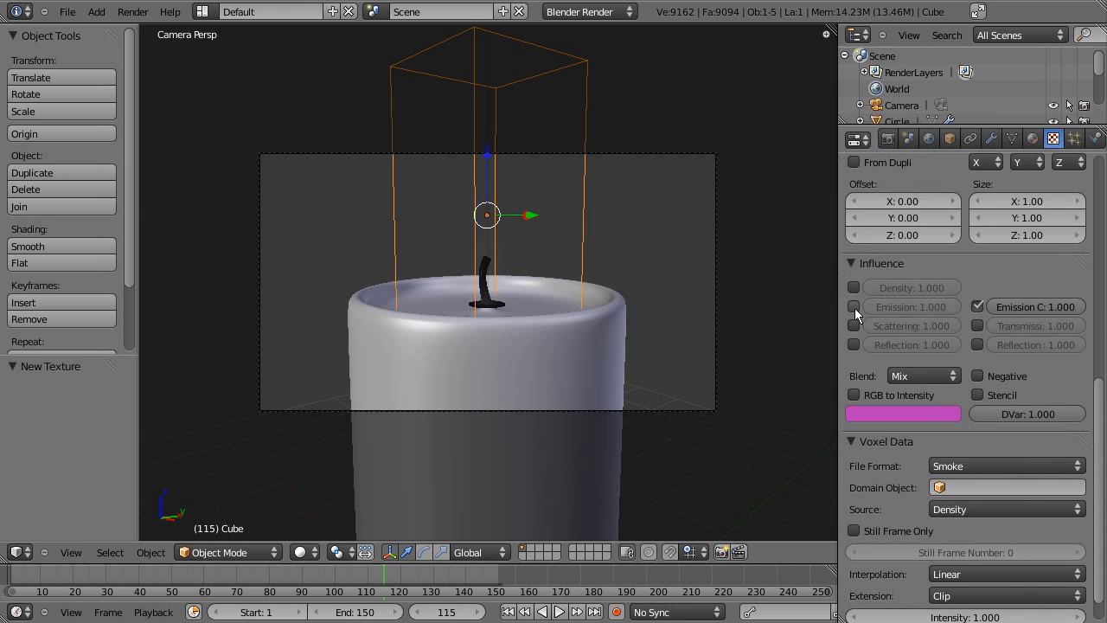
left_click(854, 288)
left_click(964, 487)
left_click(961, 339)
scroll(1103, 546, "down", 2)
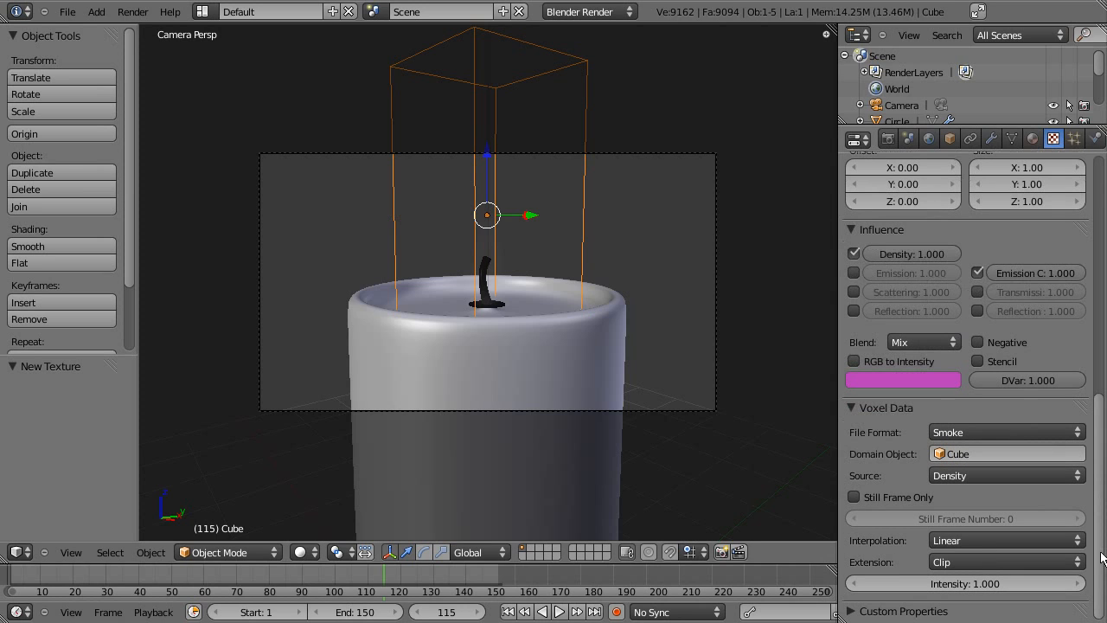
Enable the colour ramp on the Flame texture and add a dark red, half-transparent stop at position 0.199
scroll(1103, 558, "up", 10)
scroll(1103, 558, "down", 4)
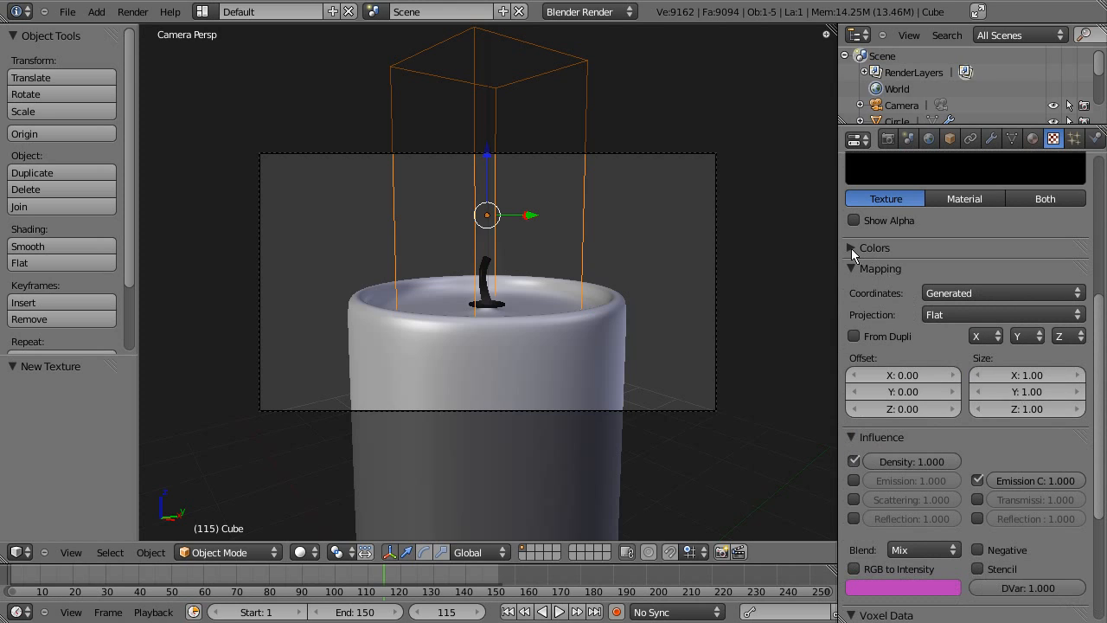
left_click(845, 248)
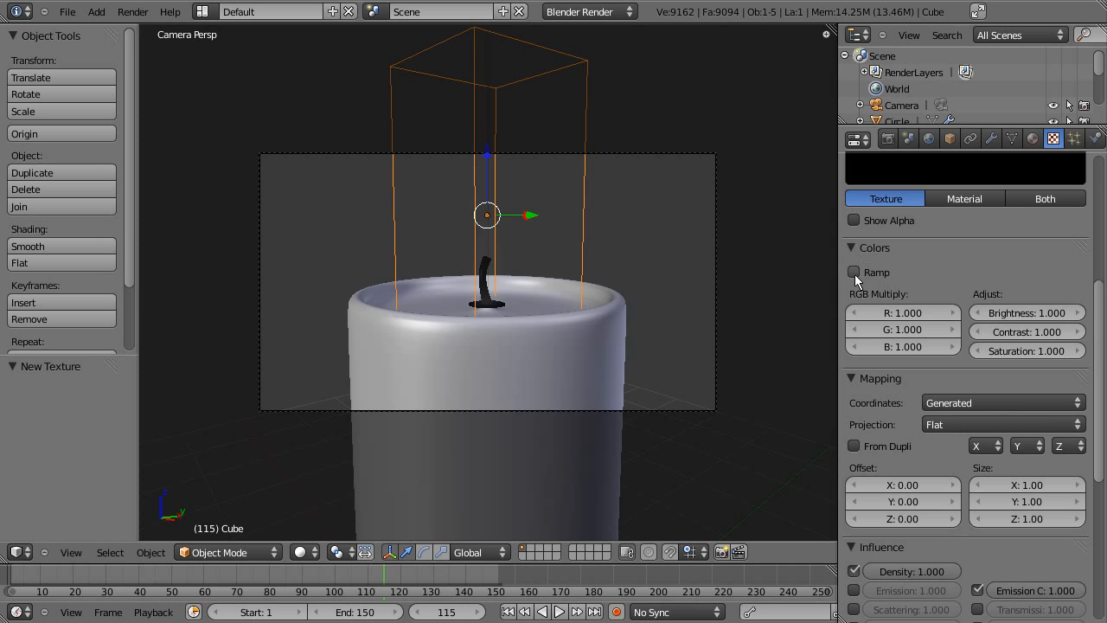
left_click(855, 273)
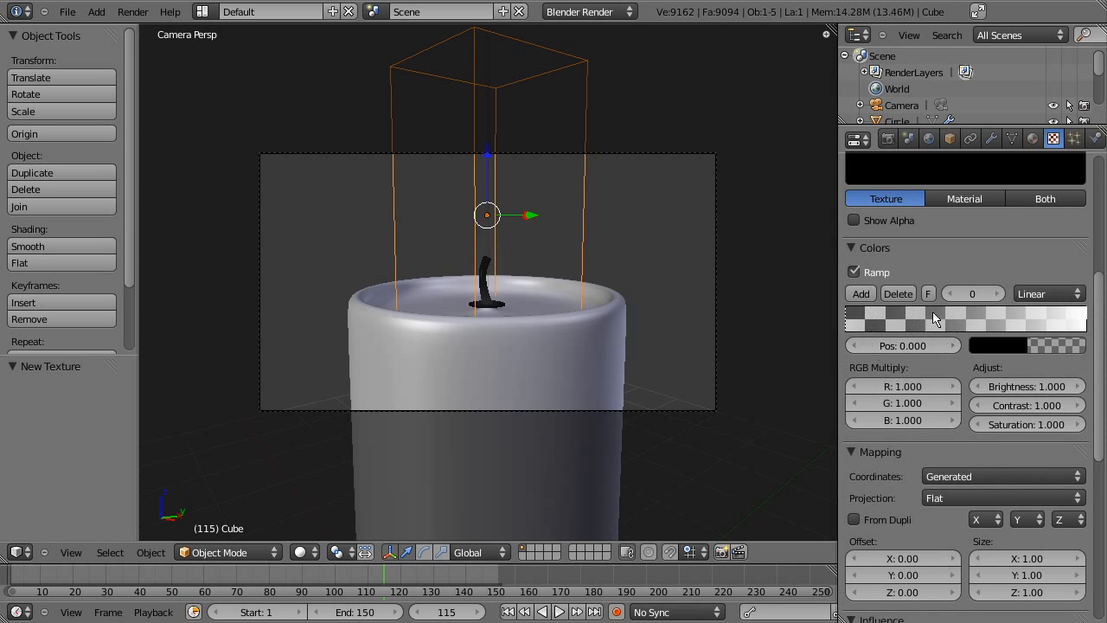
left_click(857, 295)
left_click_drag(966, 320, 895, 322)
left_click(1032, 348)
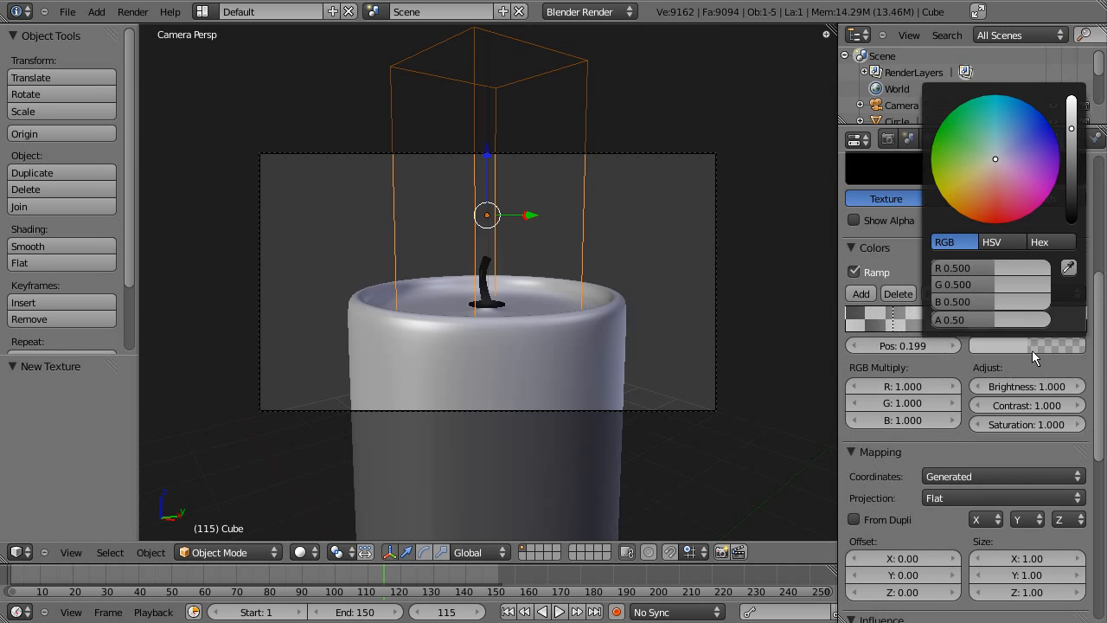
mouse_move(1013, 200)
left_mouse_down()
mouse_move(987, 227)
mouse_move(997, 240)
mouse_move(1001, 216)
left_mouse_up()
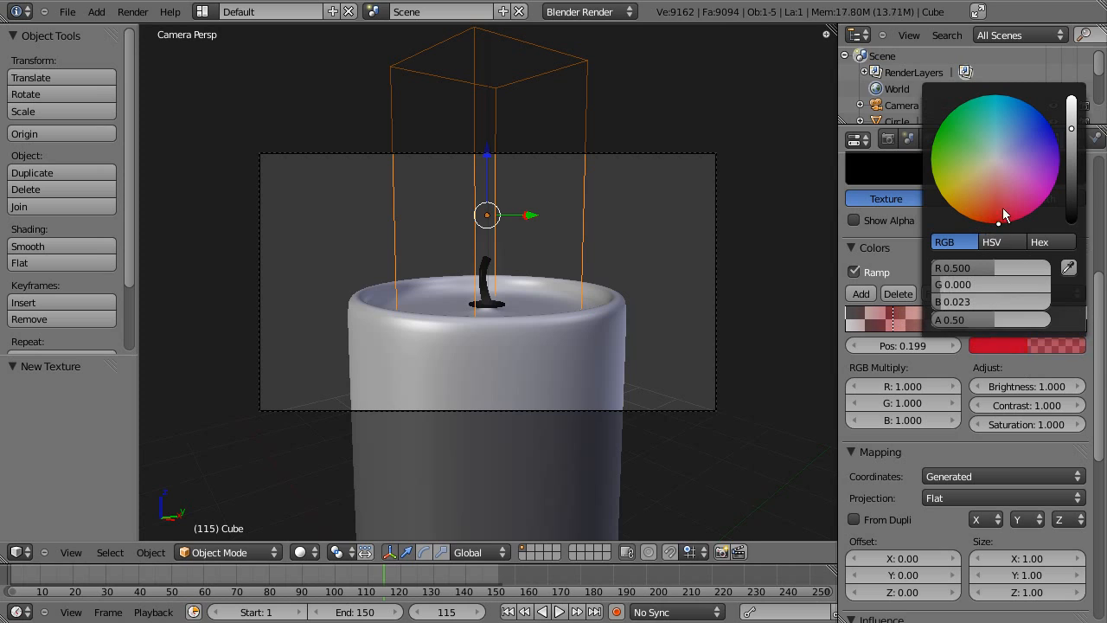
left_click_drag(1073, 177, 1079, 186)
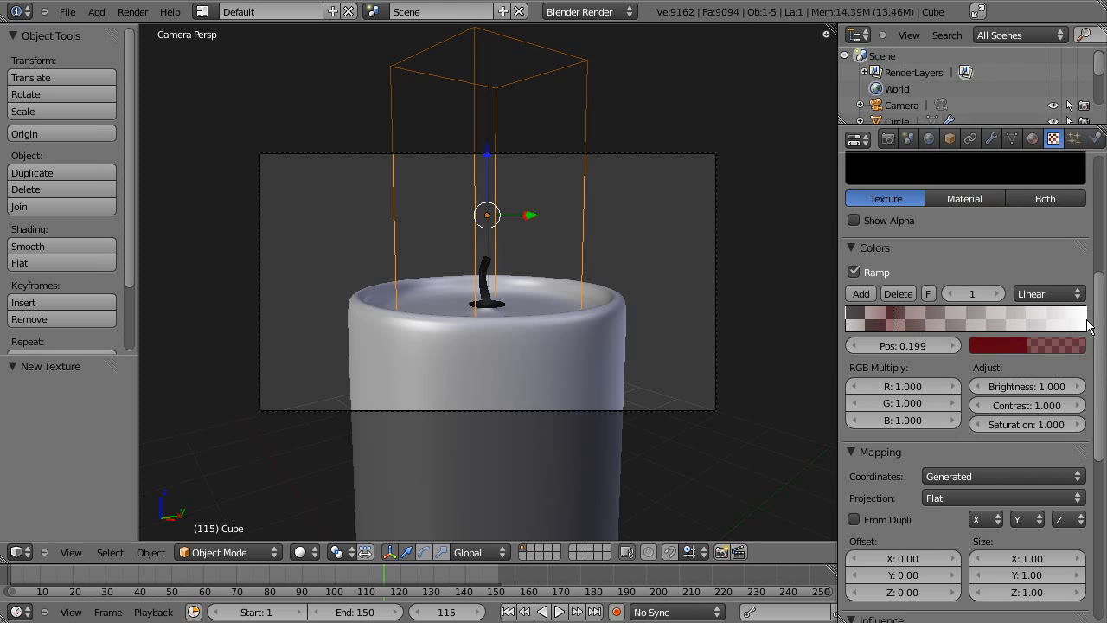
Colour the ramp's end stop pale yellow, about R 1.000, G 0.932, B 0.583
left_click(1085, 323)
left_click(1019, 349)
mouse_move(970, 184)
left_mouse_down()
mouse_move(989, 180)
mouse_move(977, 182)
left_mouse_up()
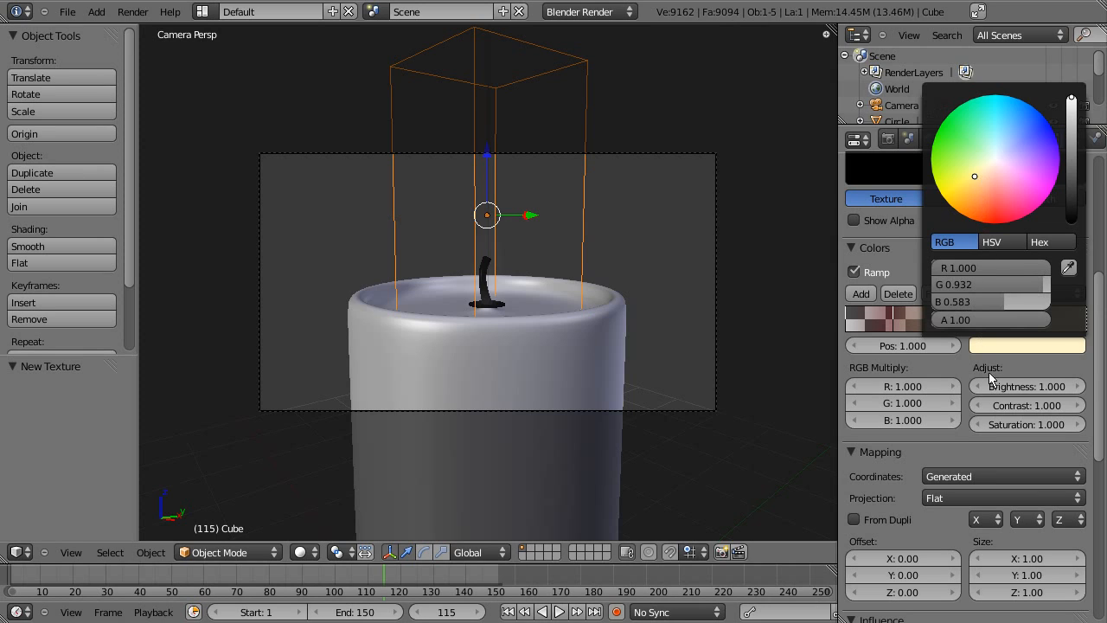
Add another ramp stop at position 0.316, coloured R 1.000, G 0.841, B 0.531 with alpha 1.00
left_click(870, 293)
left_click_drag(1004, 322, 962, 322)
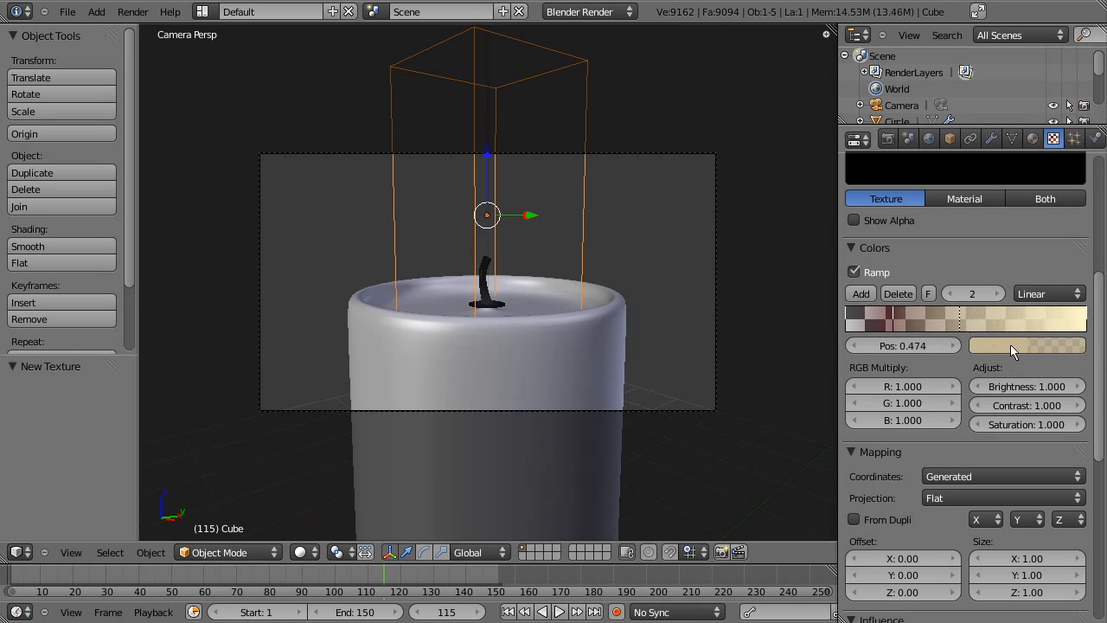
left_click(1011, 344)
left_click_drag(1075, 141, 1073, 97)
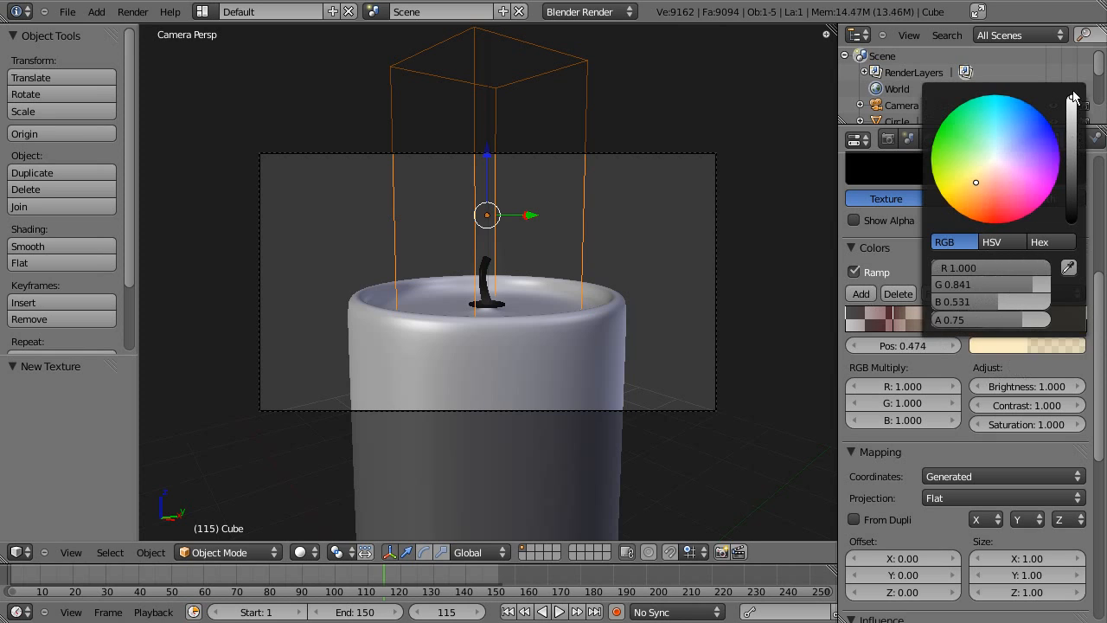
left_click_drag(1028, 317, 1075, 321)
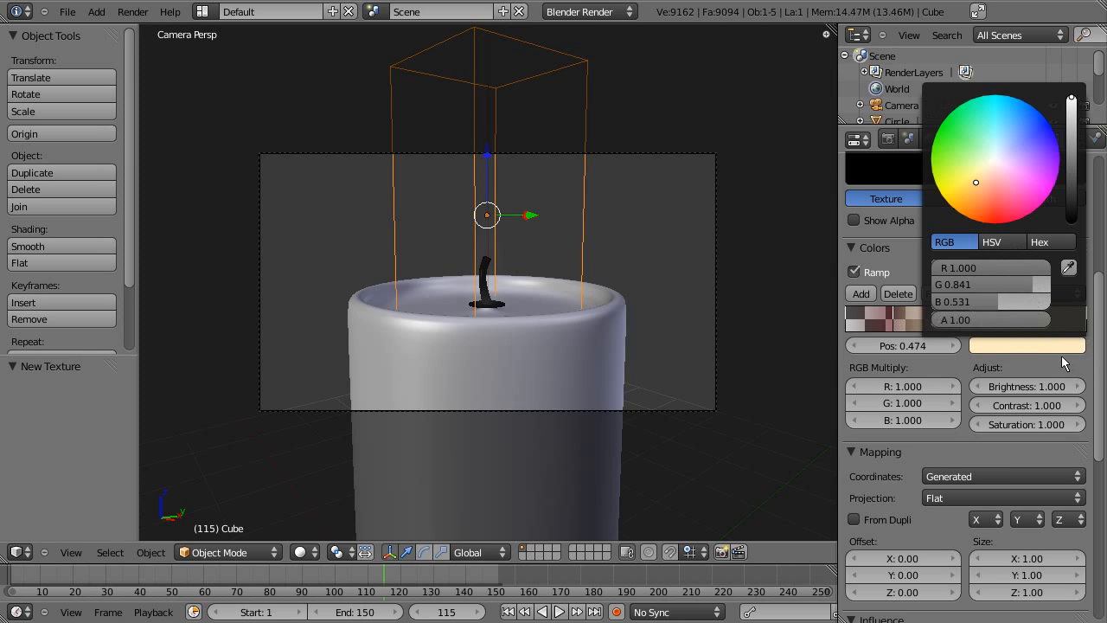
left_click_drag(960, 321, 947, 322)
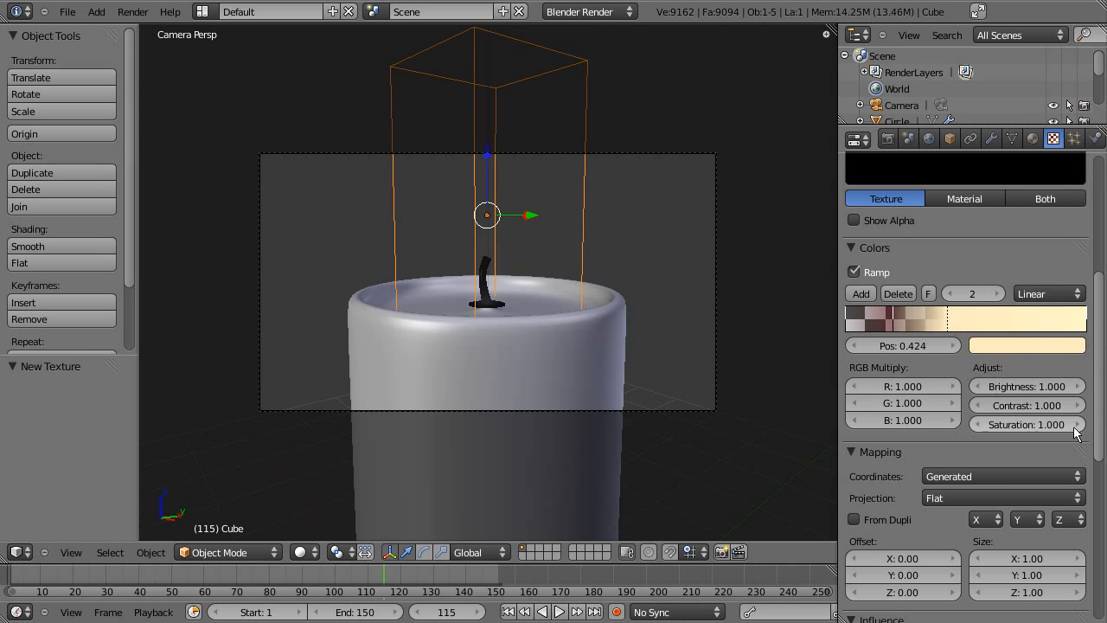
scroll(1098, 389, "up", 3)
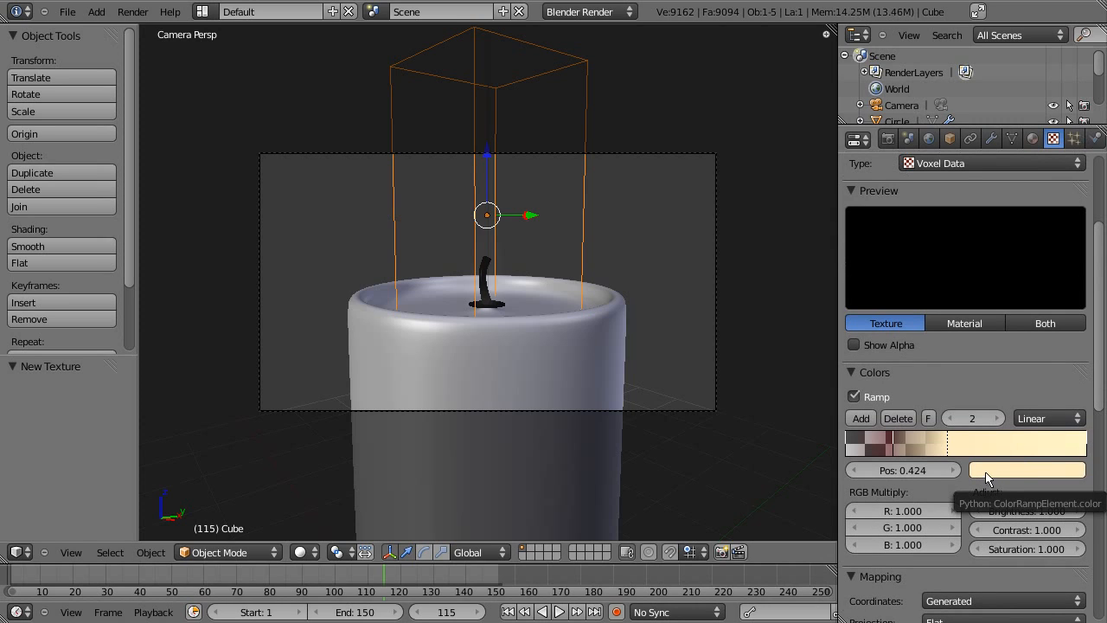
left_click_drag(948, 448, 922, 450)
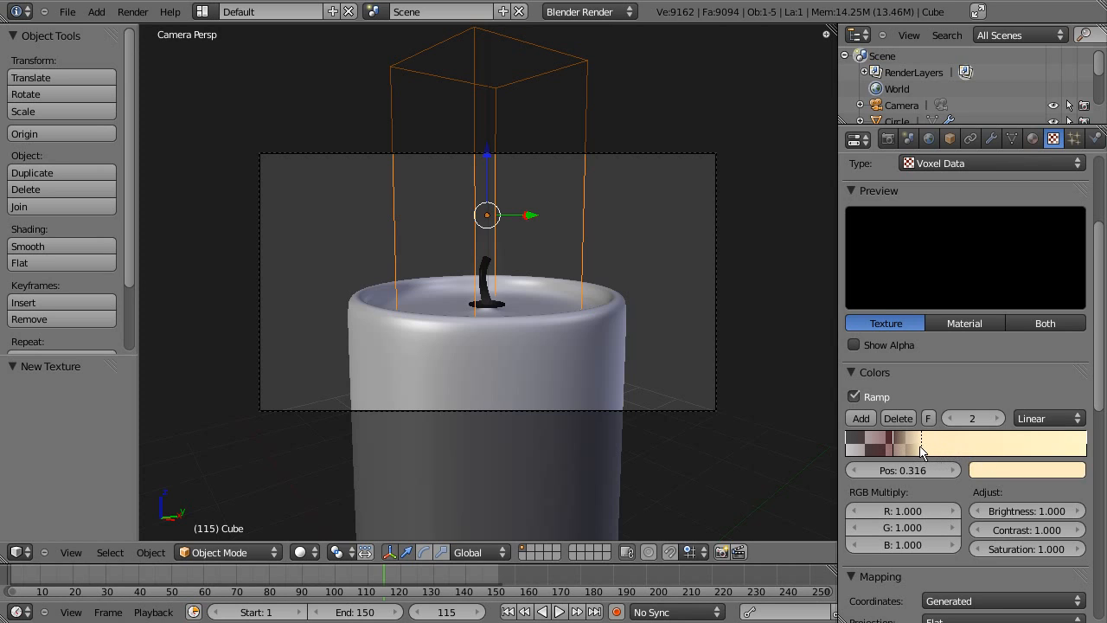
Check the texture preview and start a test render of the current frame, returning to the 3D view
left_click(965, 323)
left_click(894, 324)
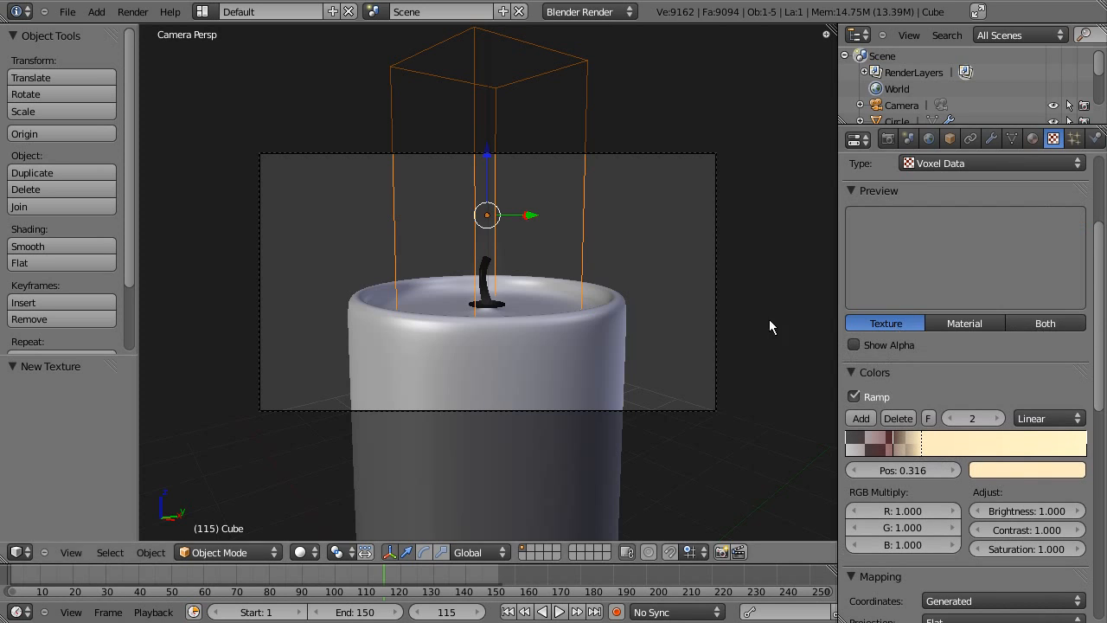
left_click(131, 11)
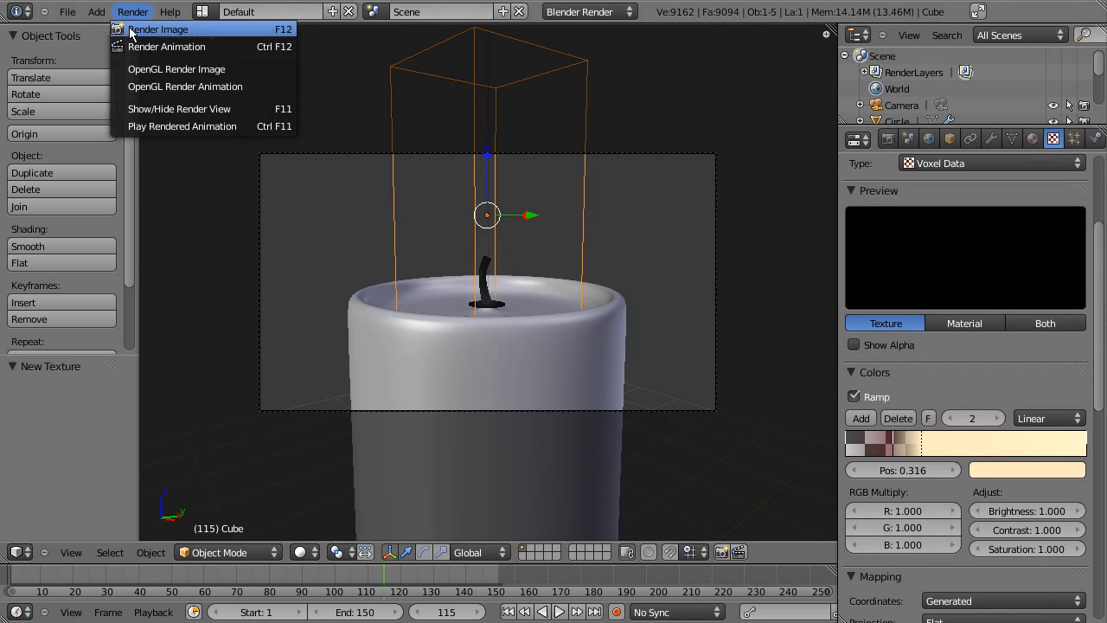
left_click(130, 30)
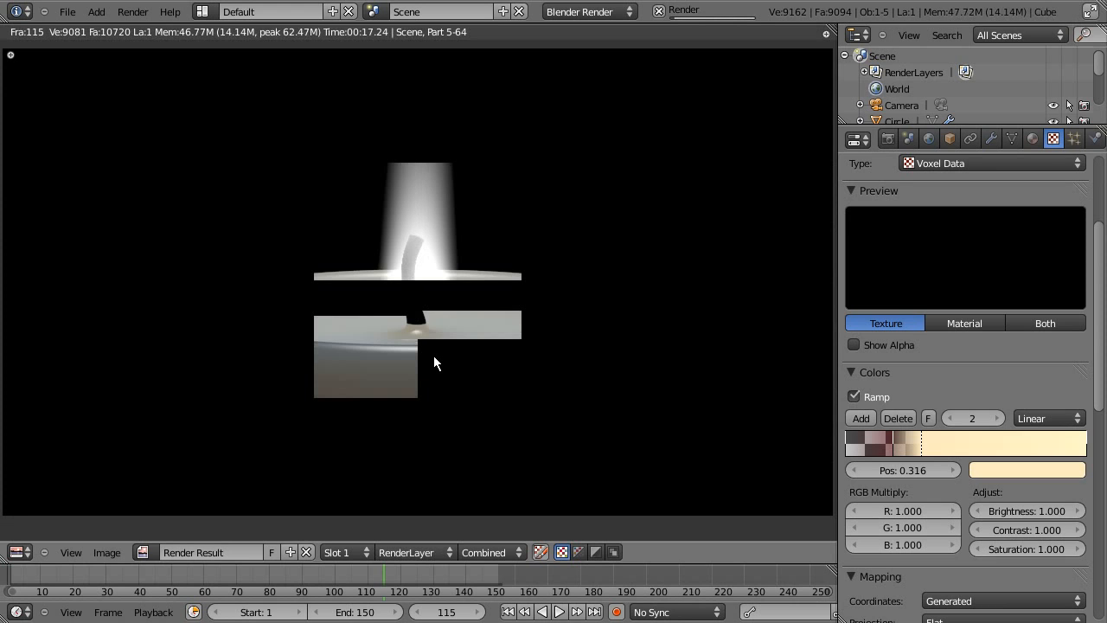
key("Escape")
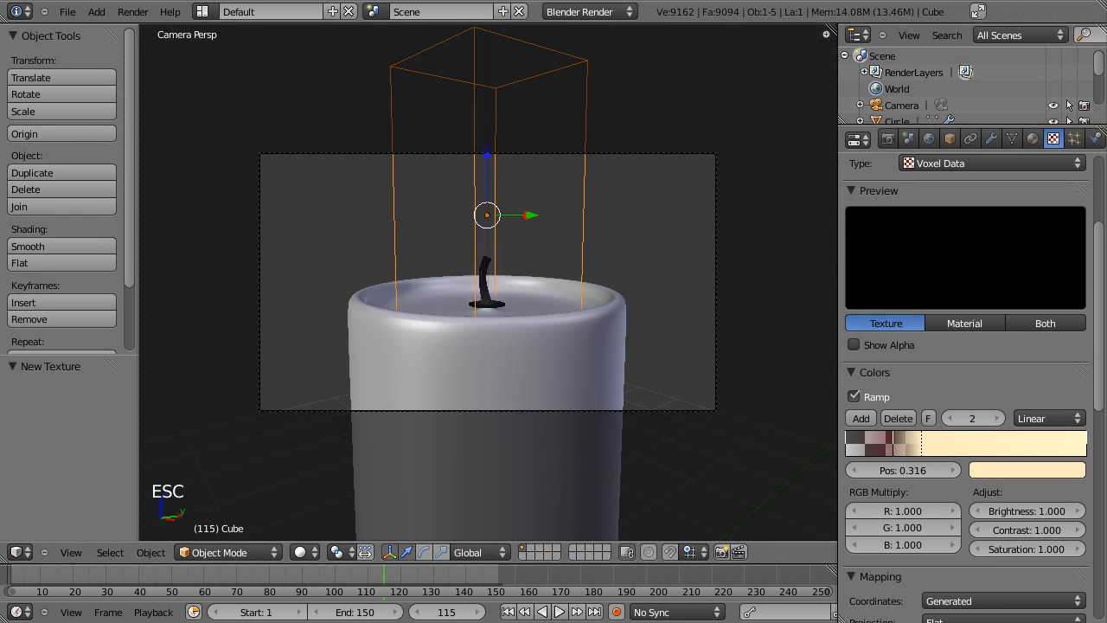
Set the Flame texture's blend mode to Multiply and test-render the current frame, returning to the 3D view
scroll(965, 390, "down", 12)
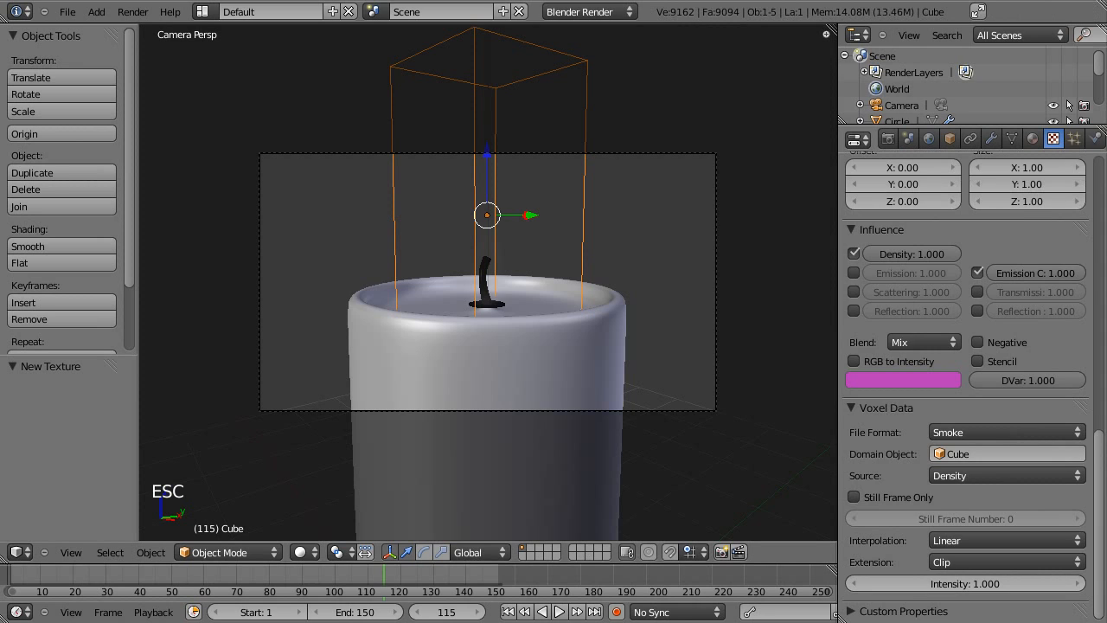
scroll(1001, 483, "up", 4)
left_click(927, 481)
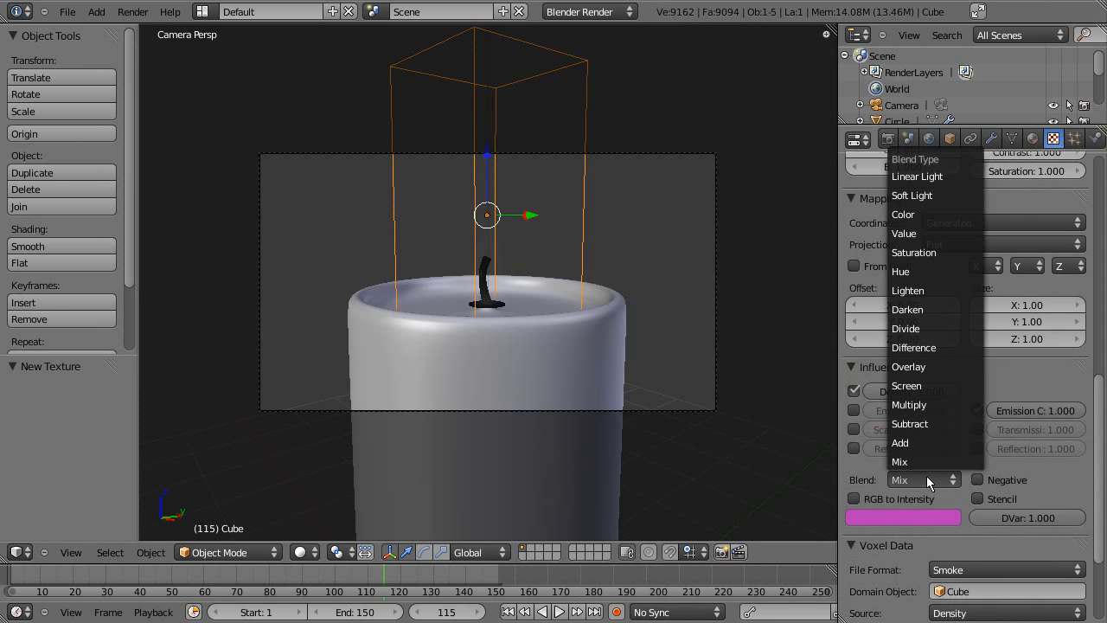
left_click(919, 414)
left_click_drag(1100, 536, 1089, 360)
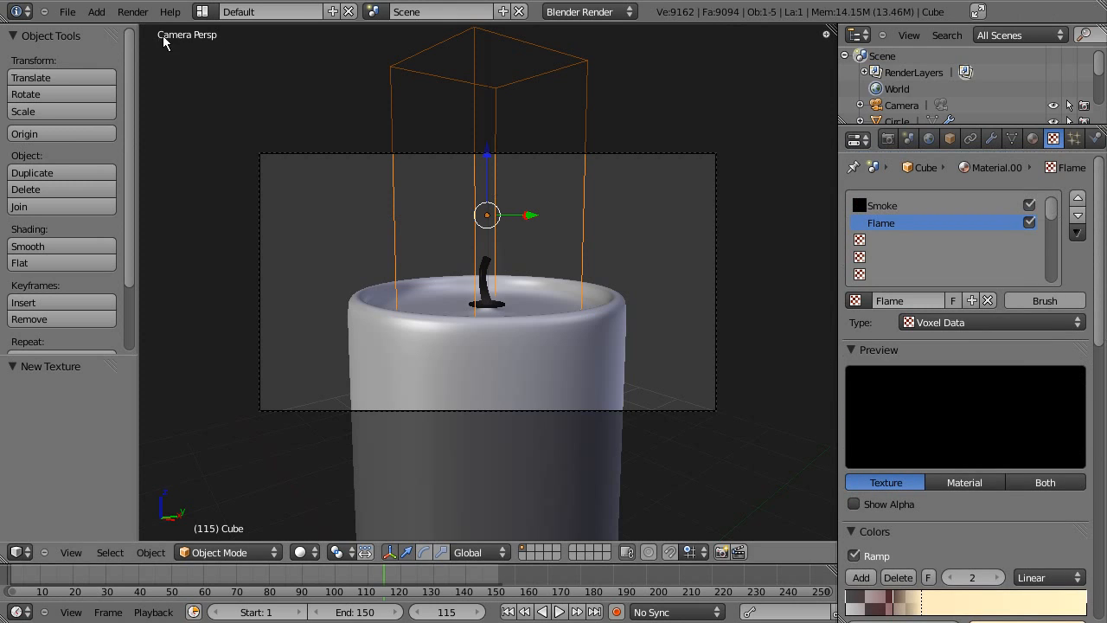
left_click(132, 11)
left_click(143, 31)
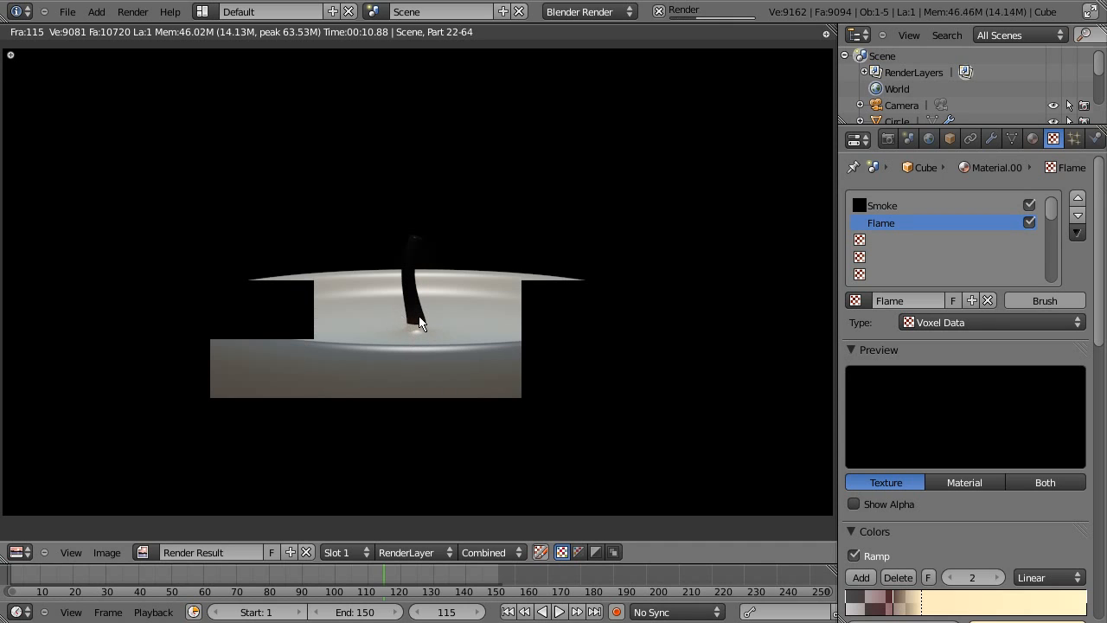
key("Escape")
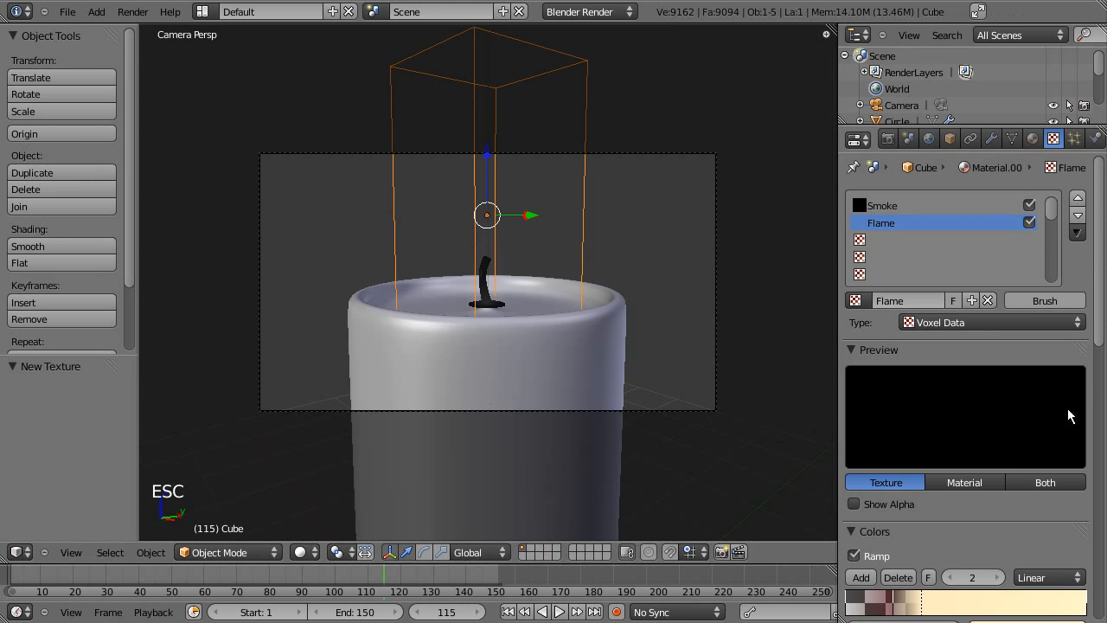
Try a green ramp stop at position 0.000, about R 0.134, G 0.554, B 0.091, alpha 0.75, and test-render the frame
scroll(1103, 316, "down", 5)
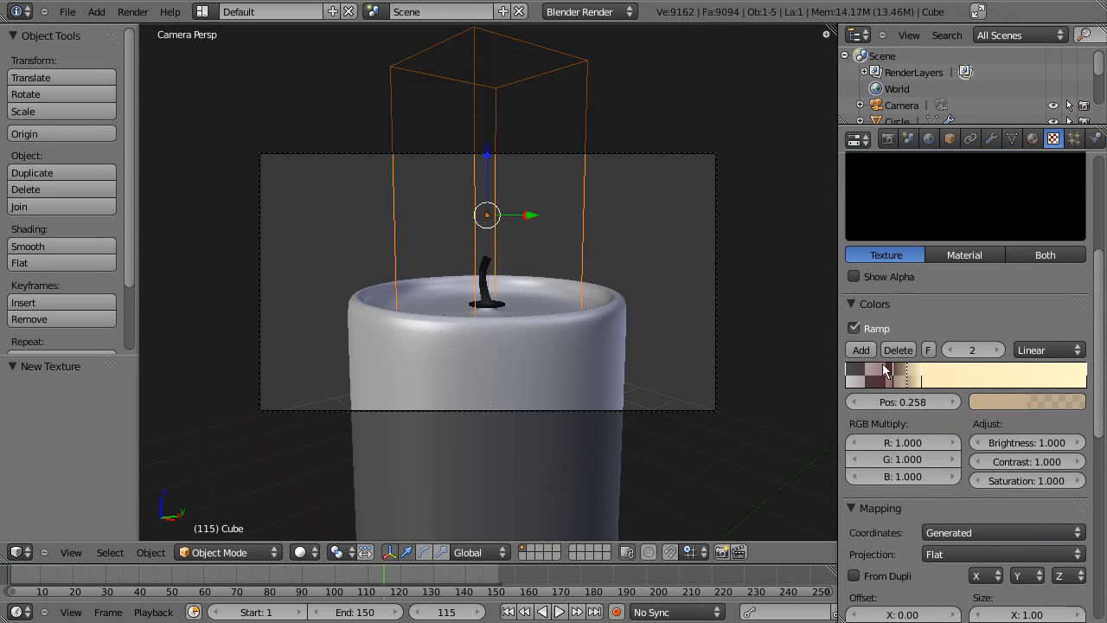
left_click_drag(908, 378, 834, 372)
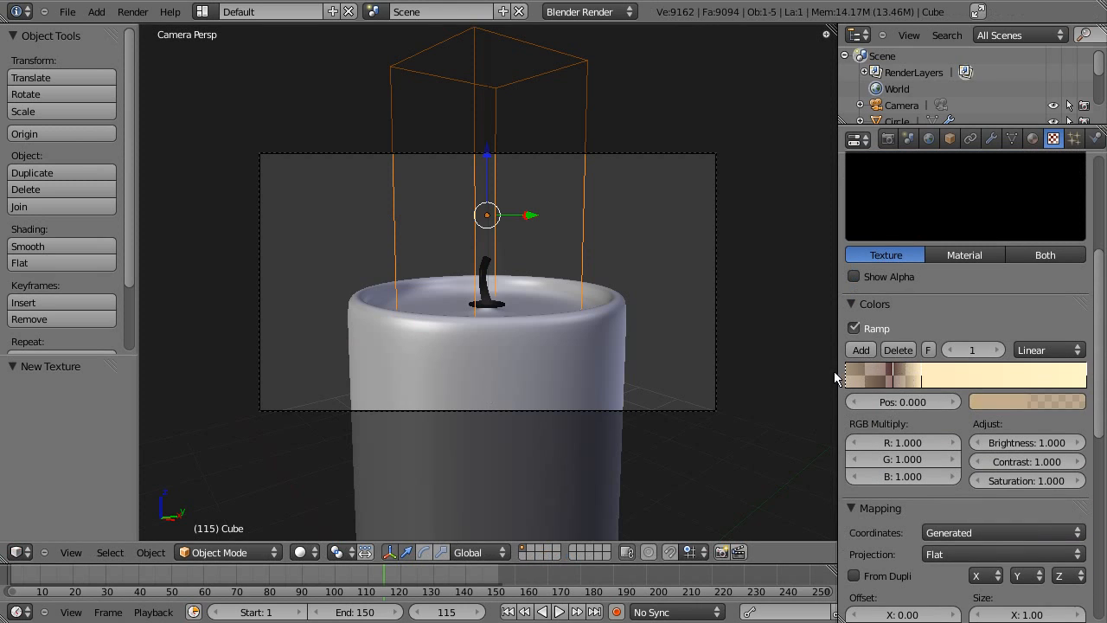
left_click(1028, 400)
left_click_drag(1037, 210, 946, 192)
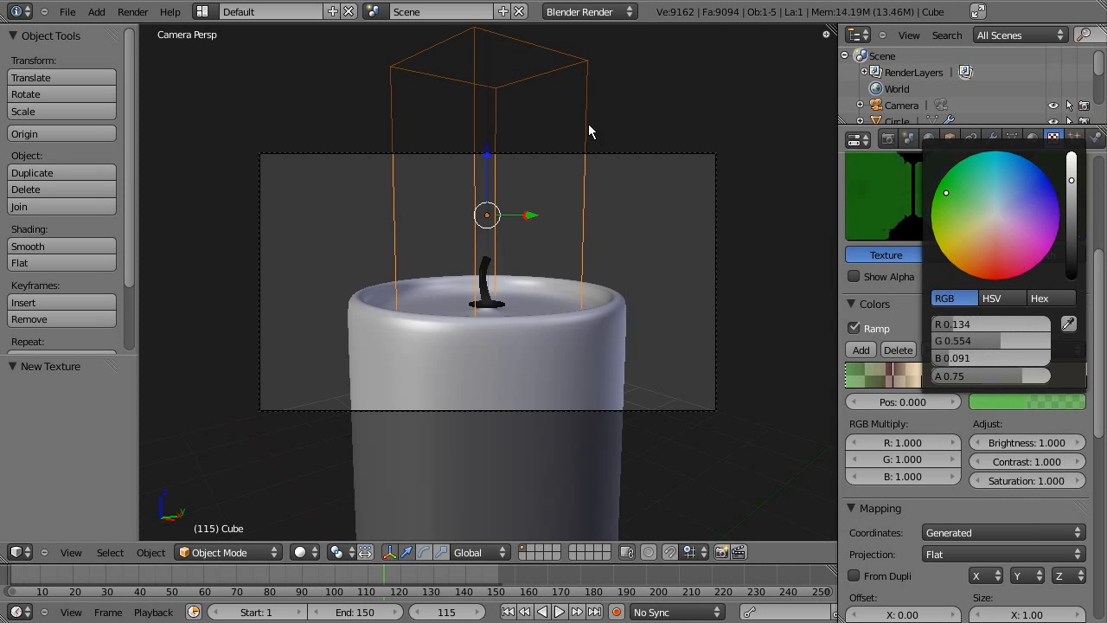
left_click(132, 11)
left_click(164, 26)
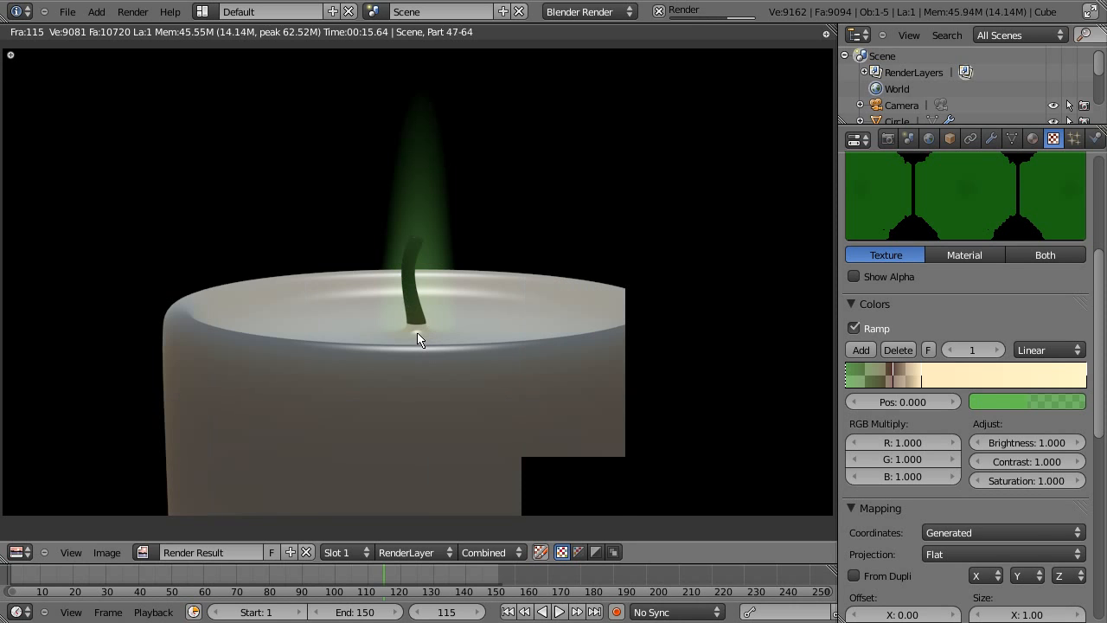
key("Escape")
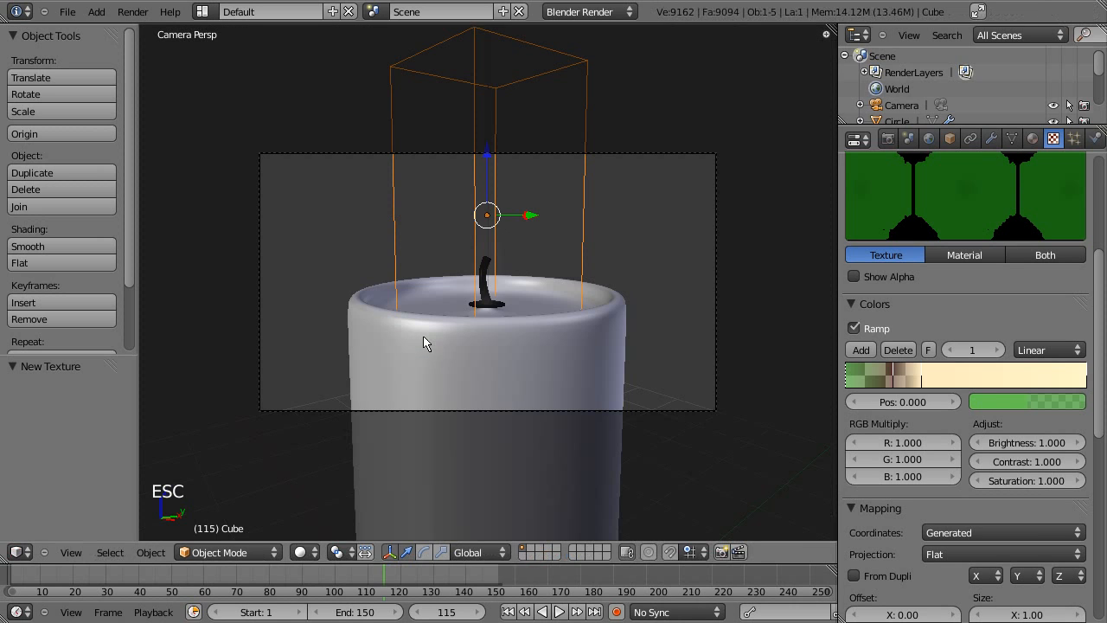
Move the dark red ramp stop almost to the ramp's start and delete the green stop
left_click_drag(893, 379, 863, 384)
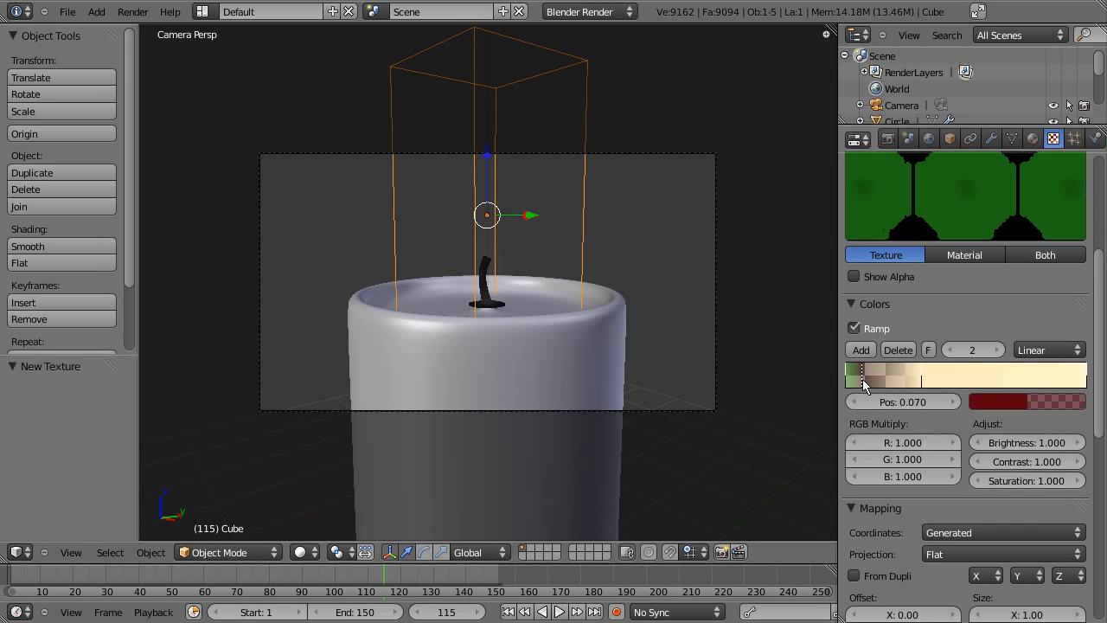
left_click_drag(863, 384, 854, 383)
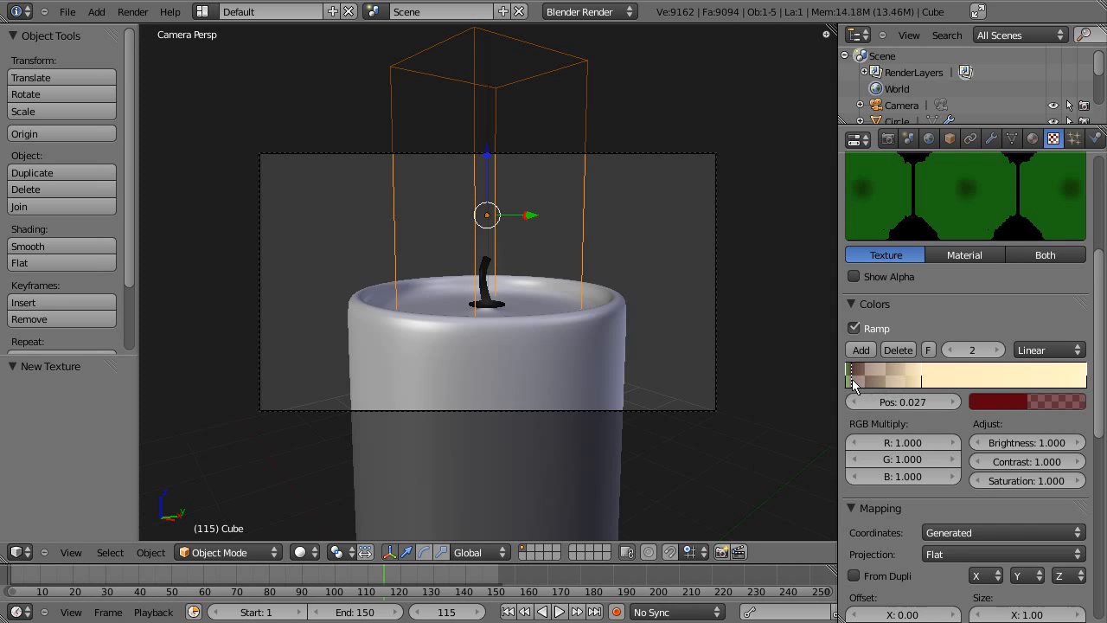
left_click_drag(853, 381, 847, 380)
left_click(847, 381)
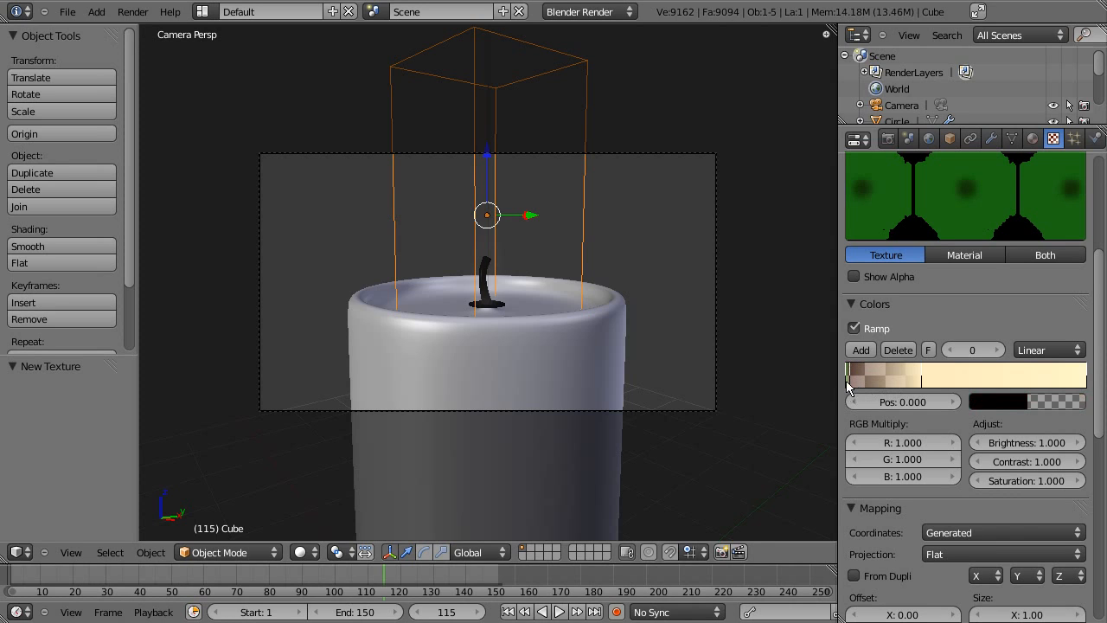
left_click(1025, 403)
left_click(999, 350)
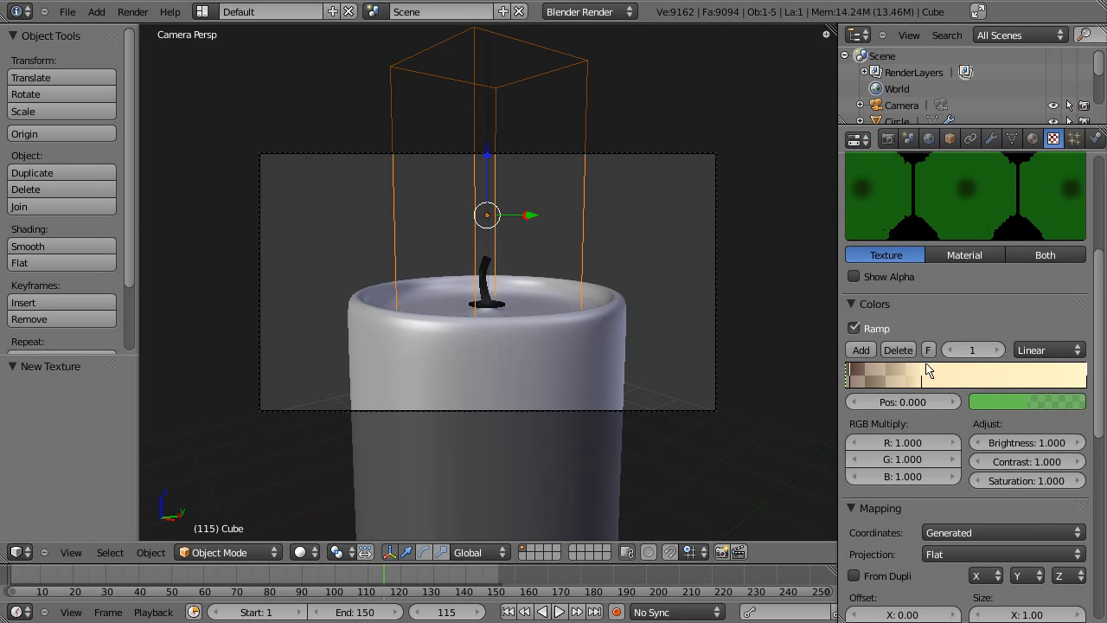
left_click(899, 351)
Move the pale yellow ramp stop to position 0.044 and test-render the current frame, returning to the 3D view
left_click(909, 379)
left_click_drag(909, 379, 856, 383)
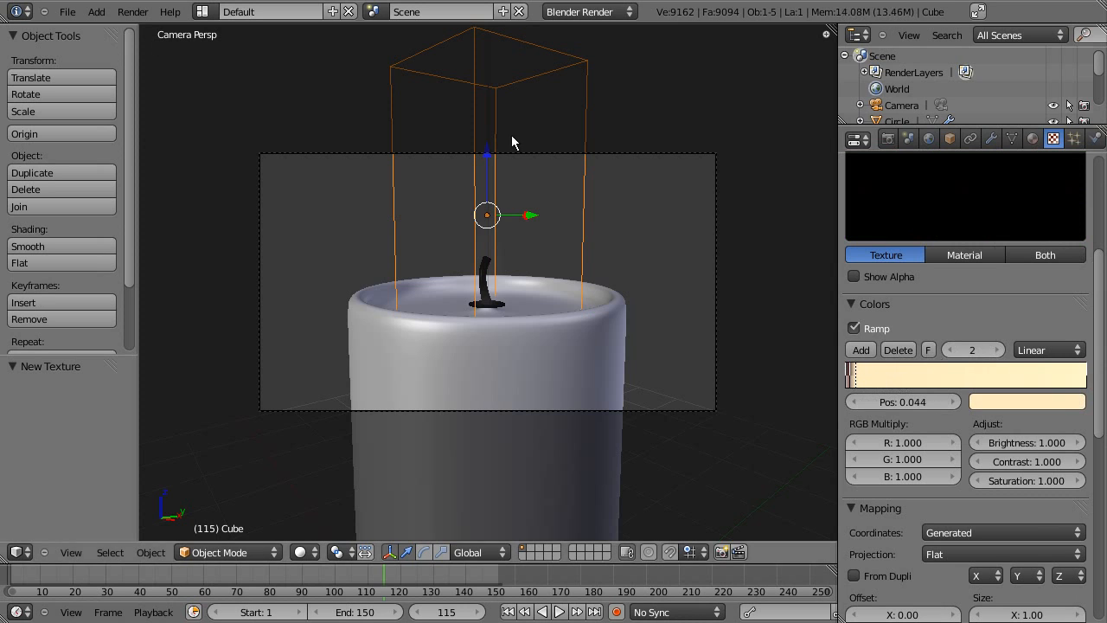
left_click(132, 11)
left_click(134, 29)
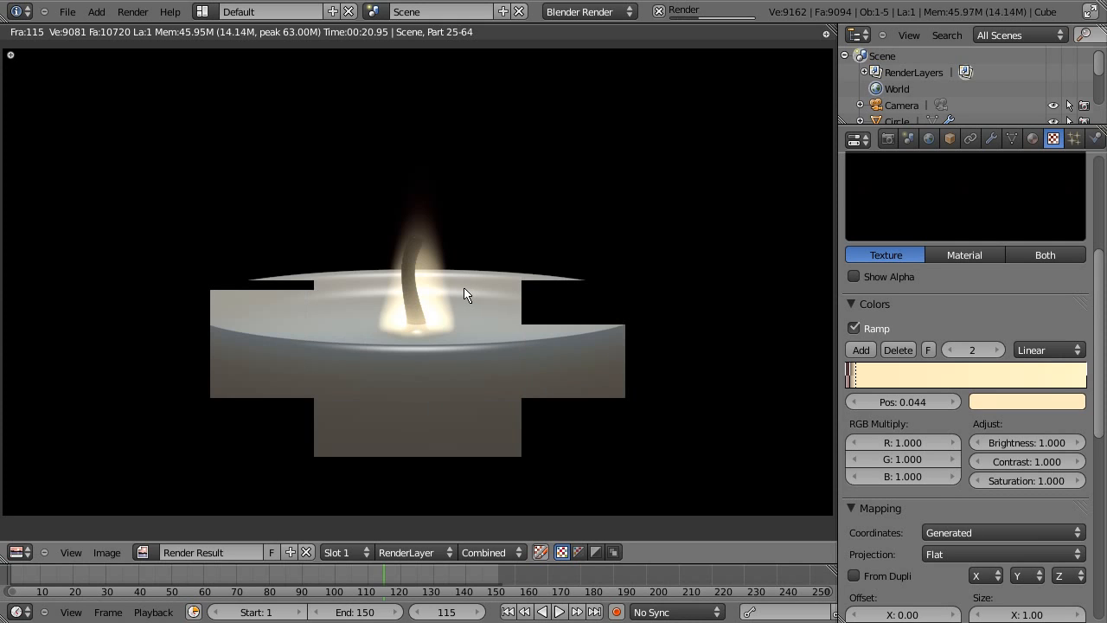
key("Escape")
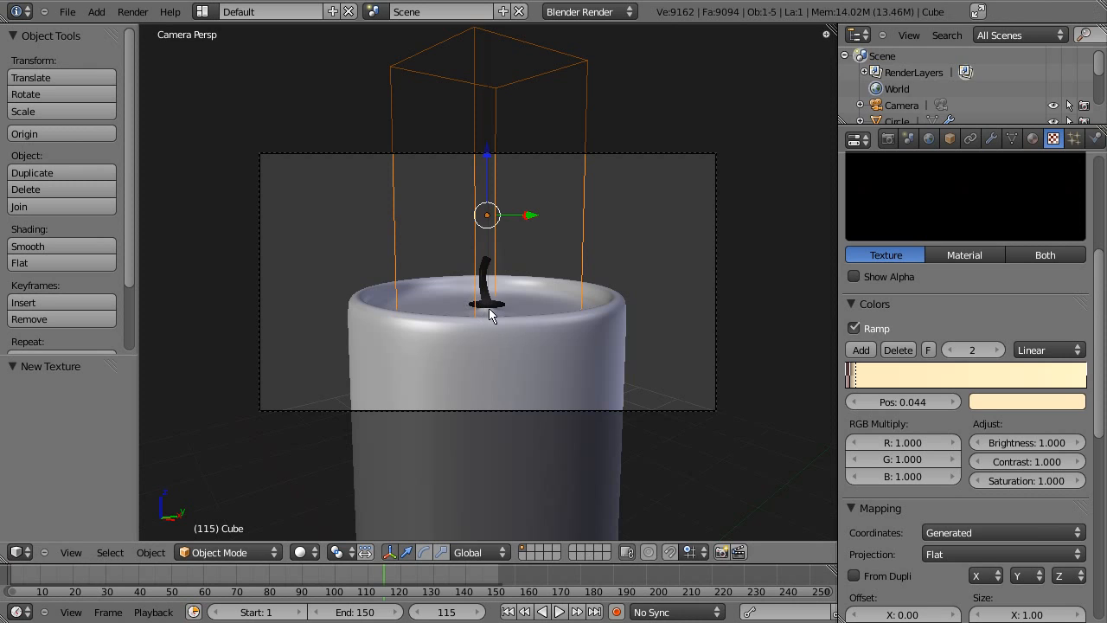
Set the particle emission amount of the small emitter plane at the wick's base to 20000
right_click(492, 308)
left_click(1073, 138)
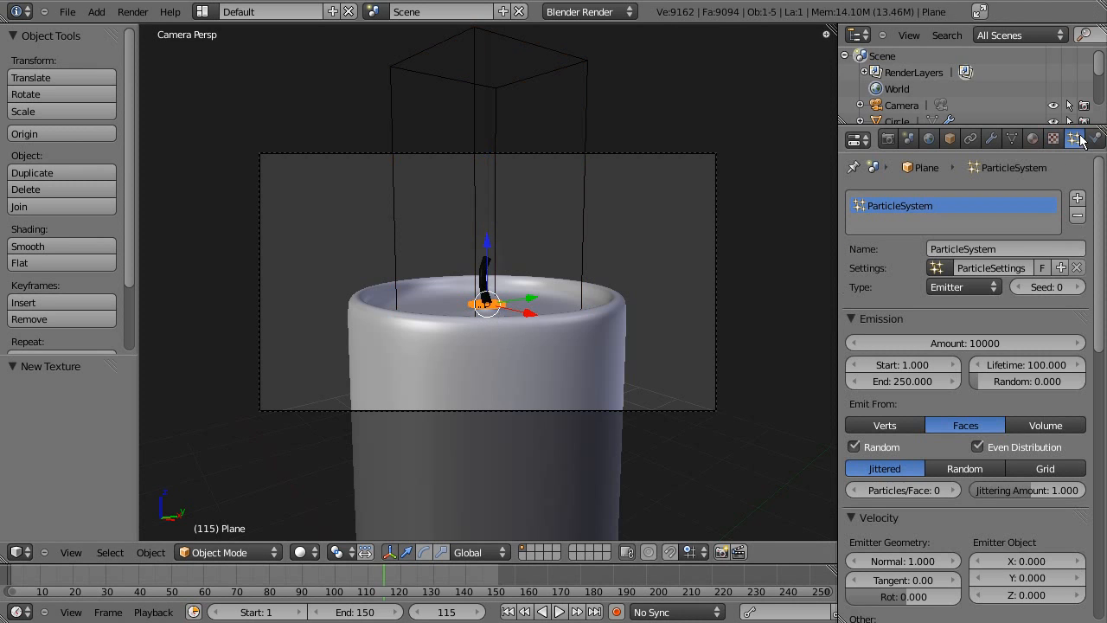
left_click(972, 346)
type("2000")
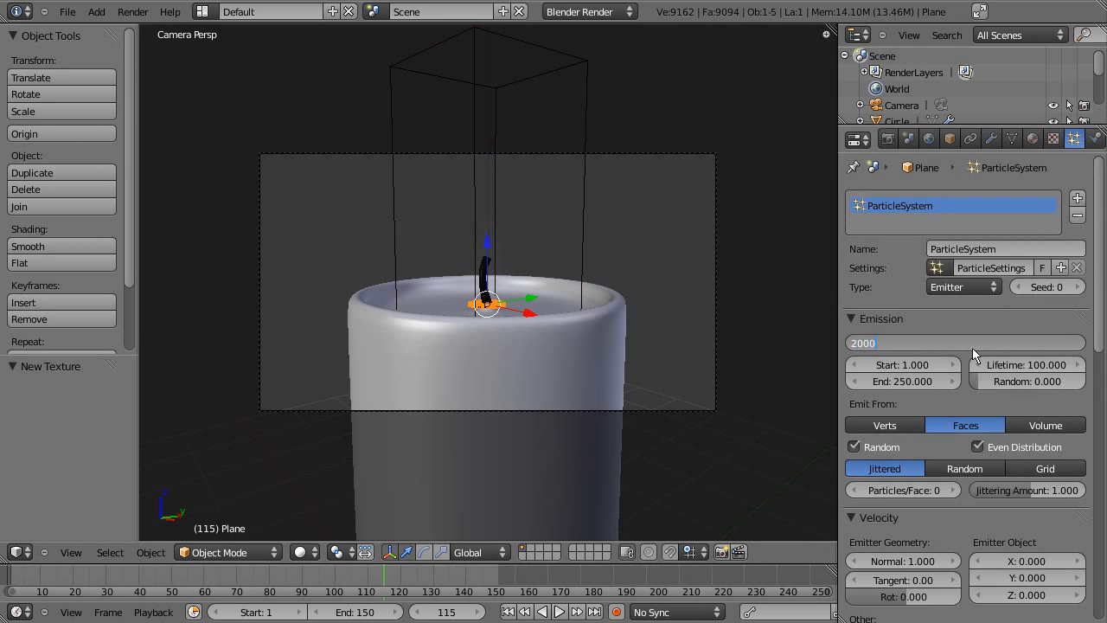
type("0")
key("Return")
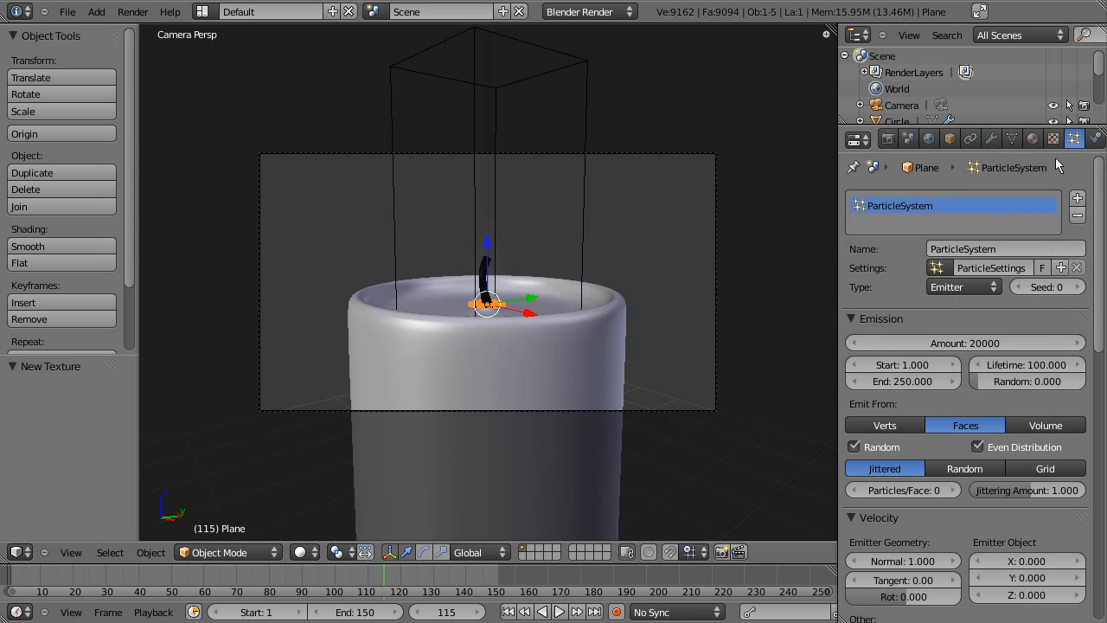
Set the smoke domain cube's heat to 0.2 in its physics settings
left_click(1097, 140)
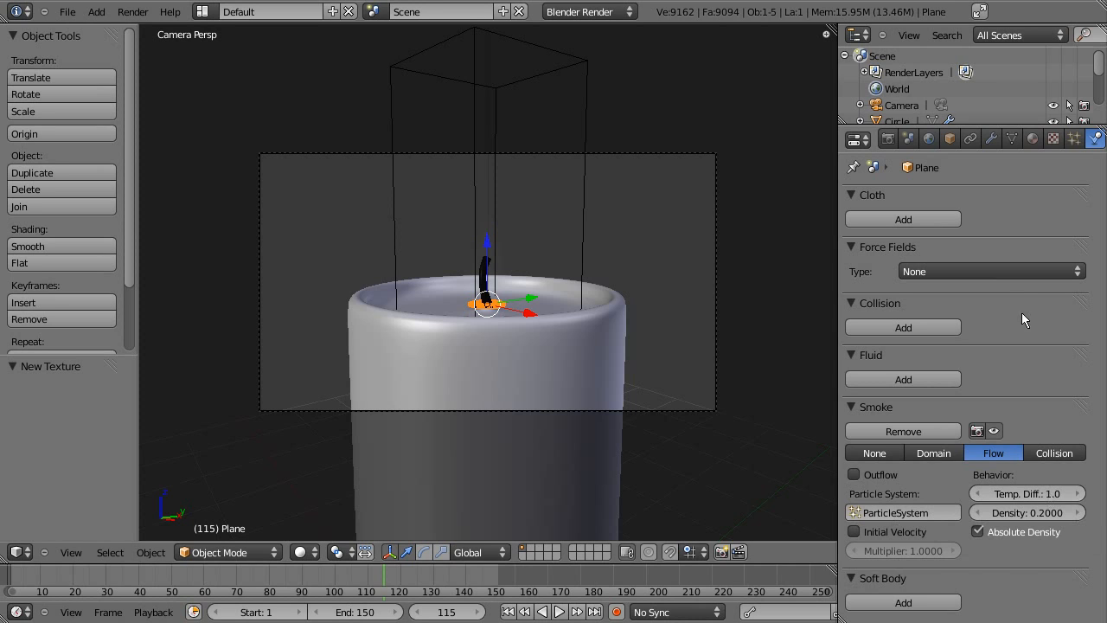
right_click(474, 302)
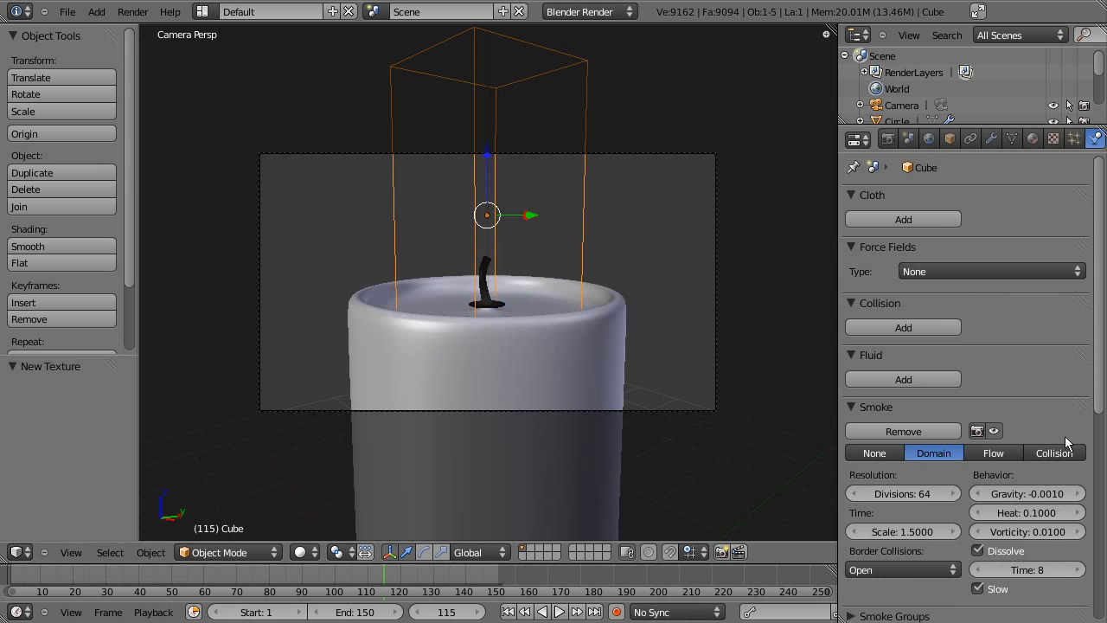
scroll(1065, 436, "down", 2)
left_click(1043, 446)
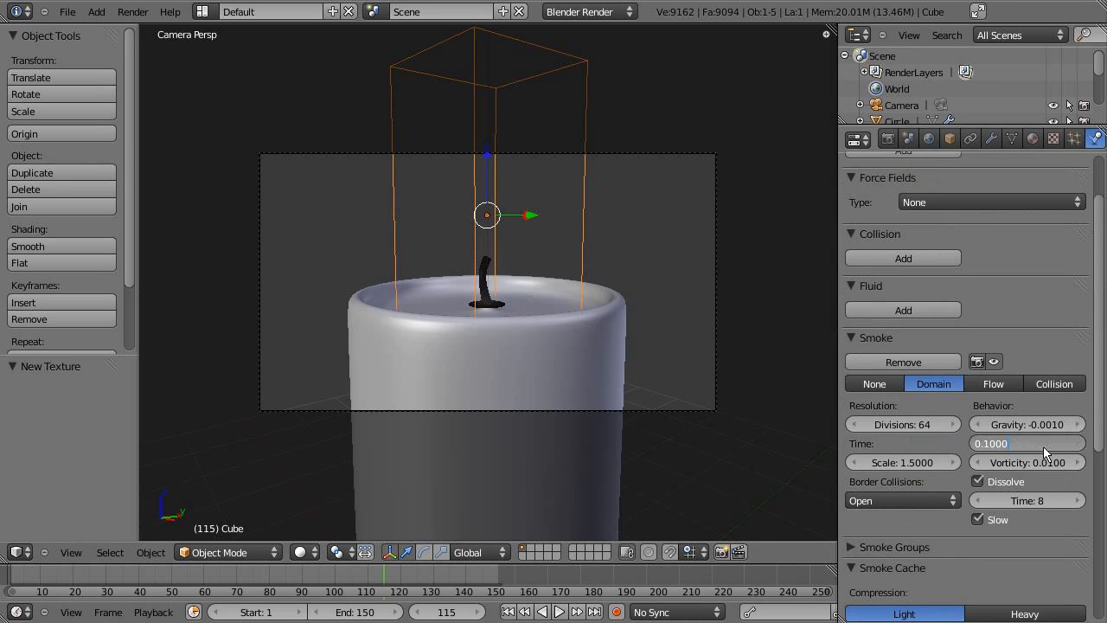
type("0.2")
key("Return")
Free all existing bakes and nudge the smoke domain's resolution divisions to 65 and back to 64
left_click_drag(1104, 364, 1104, 584)
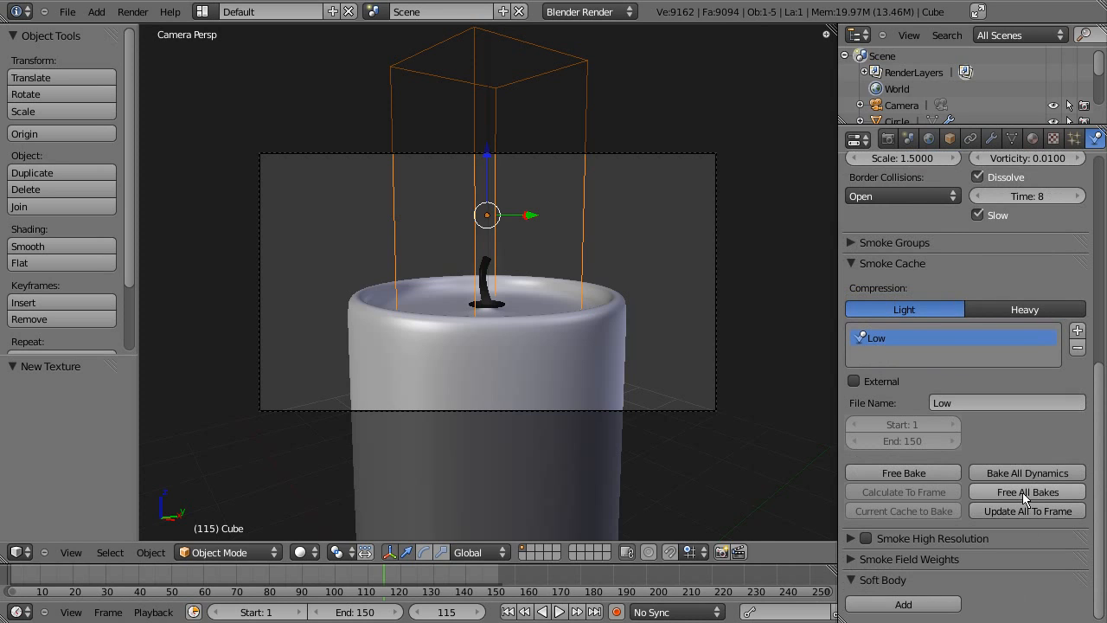
left_click(1023, 493)
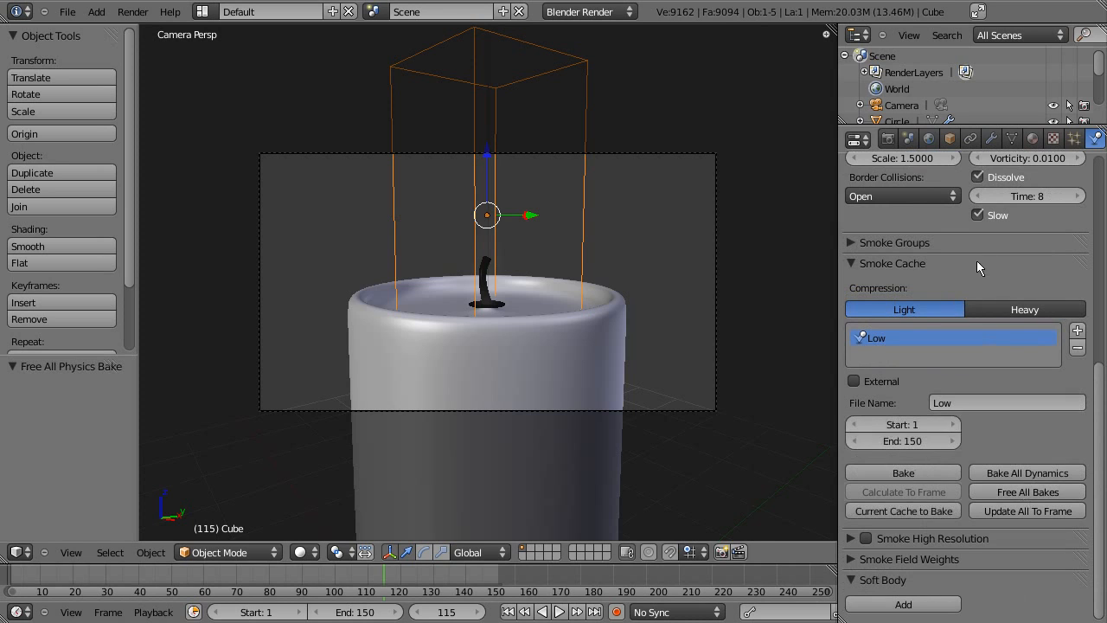
scroll(976, 261, "up", 3)
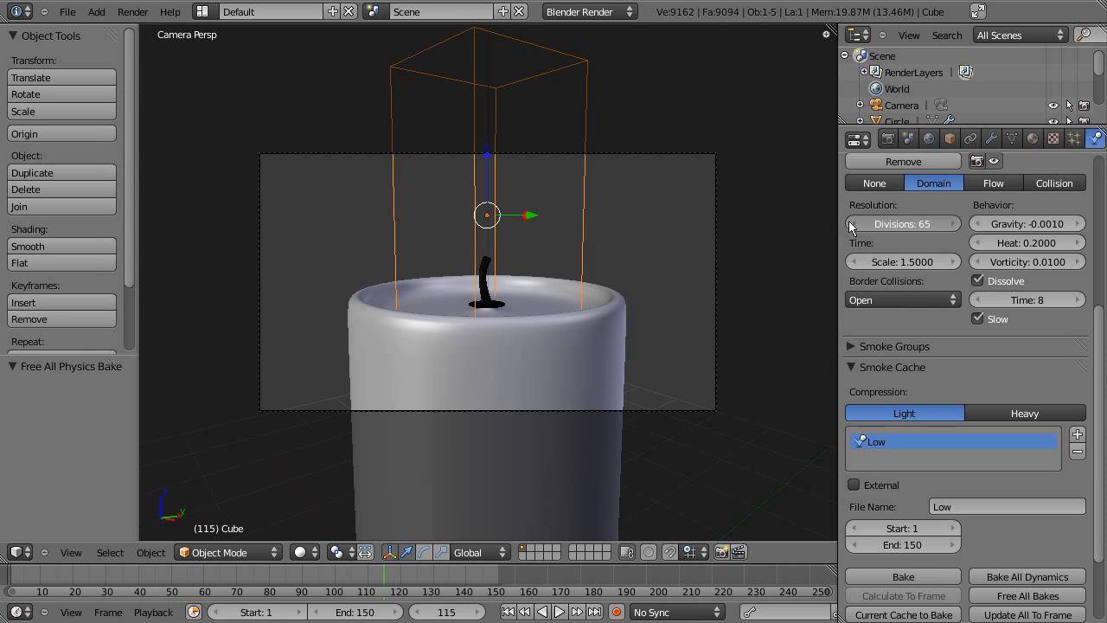
scroll(1101, 400, "down", 3)
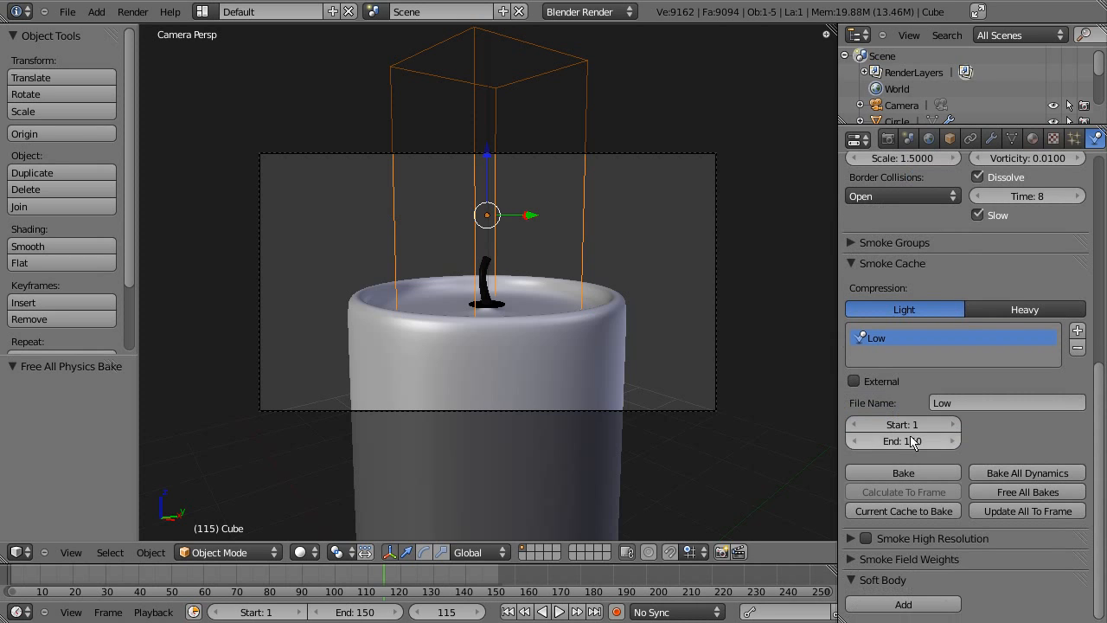
Save the file over the existing one and bake all dynamics
key("ctrl+s")
left_click(601, 289)
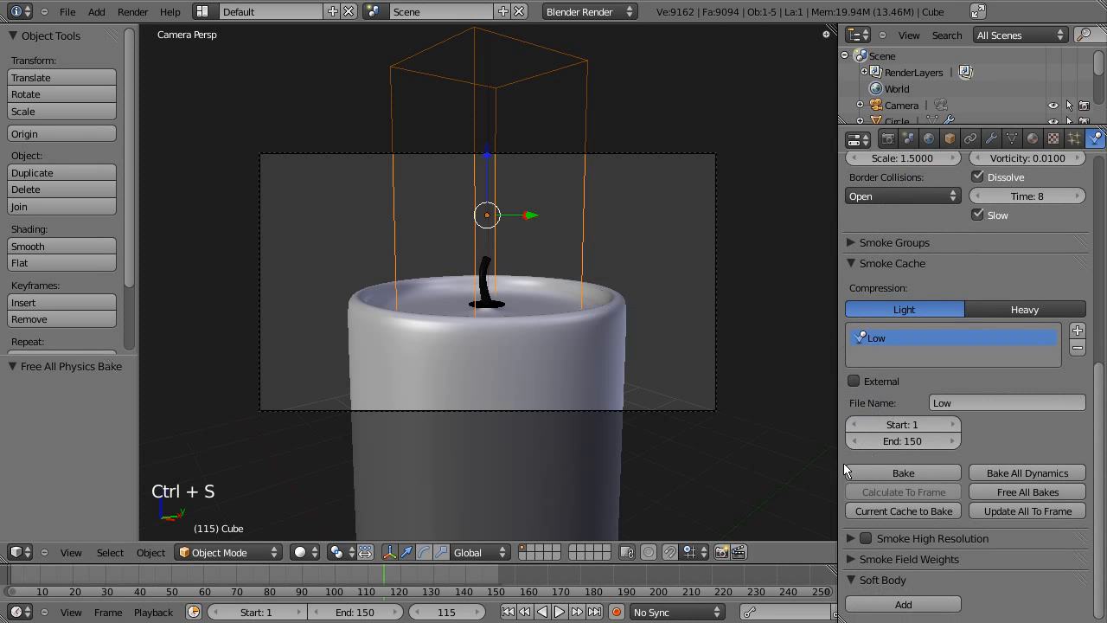
left_click(994, 475)
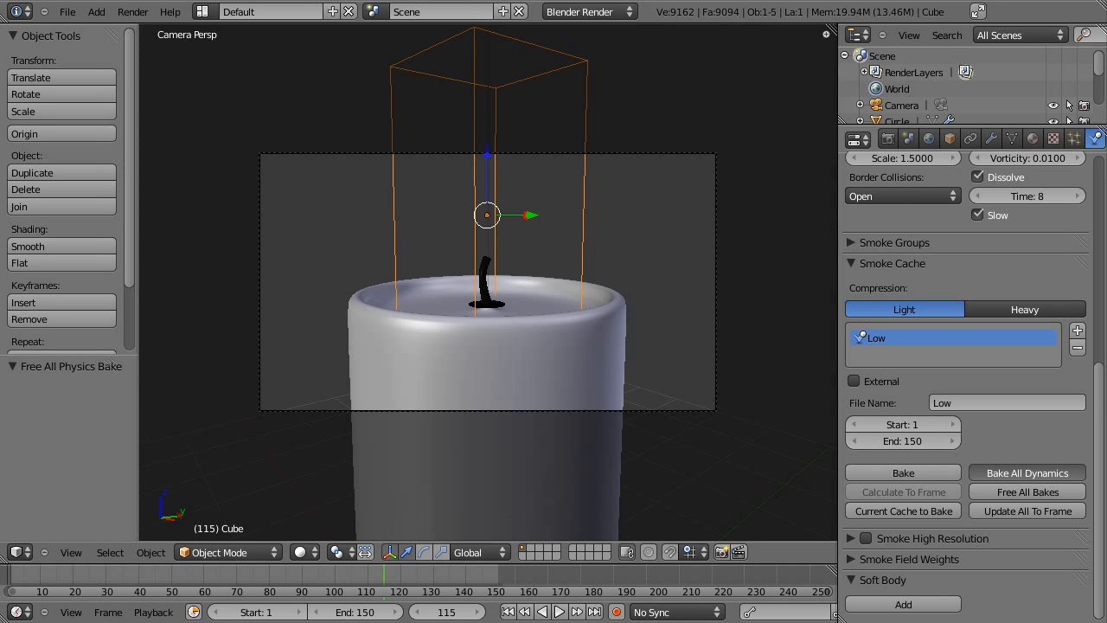
Select the emitter plane and render the current frame to check the rebaked flame, returning to the 3D view
right_click(484, 304)
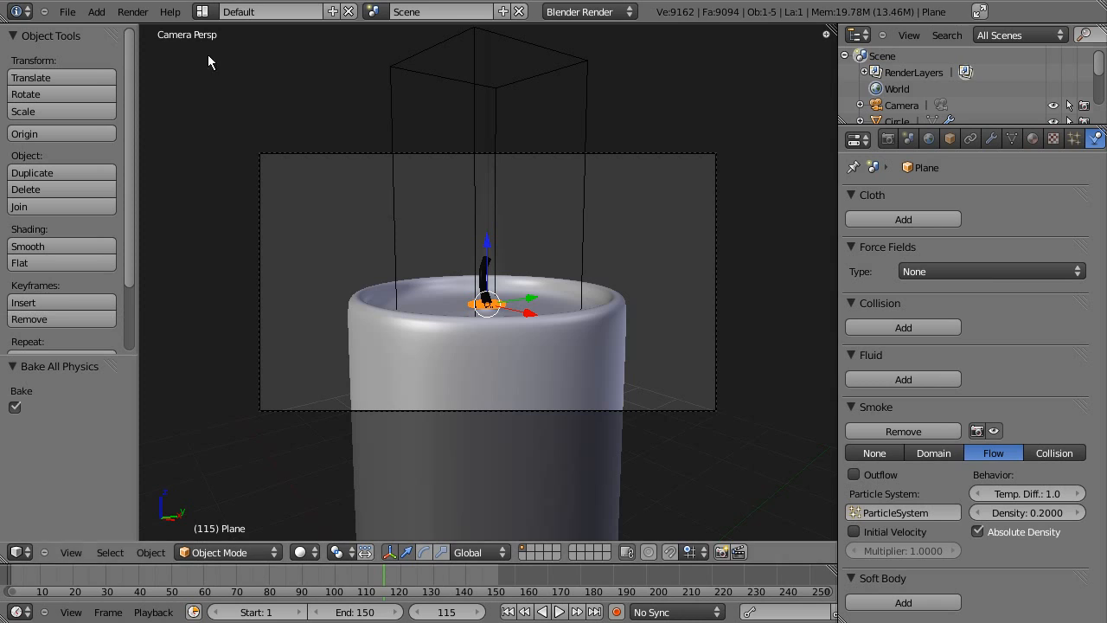
left_click(132, 11)
left_click(164, 30)
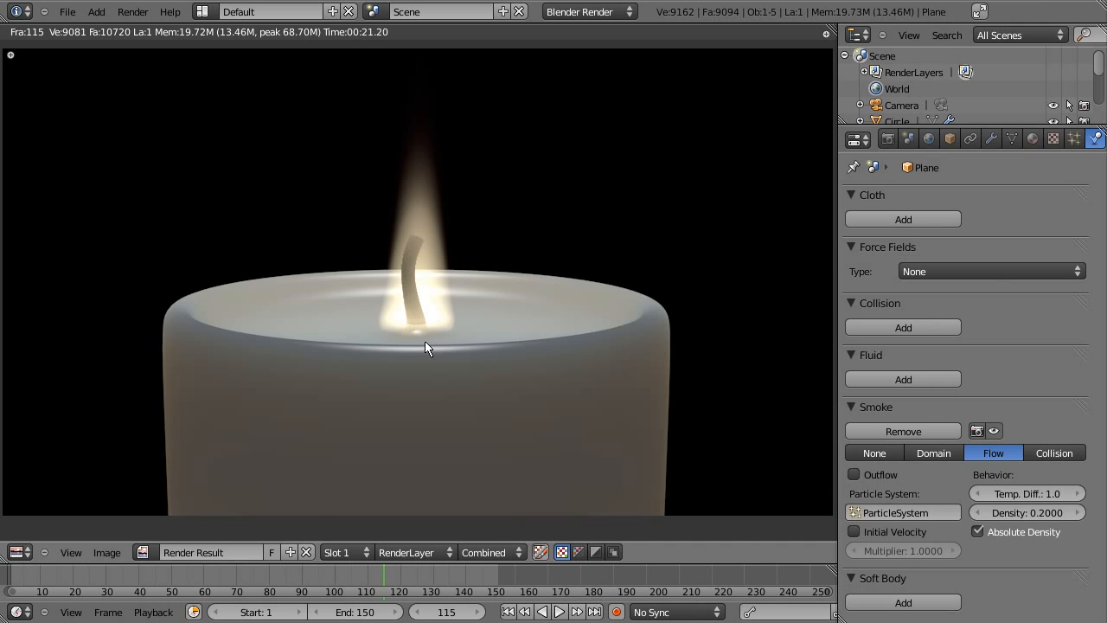
key("Escape")
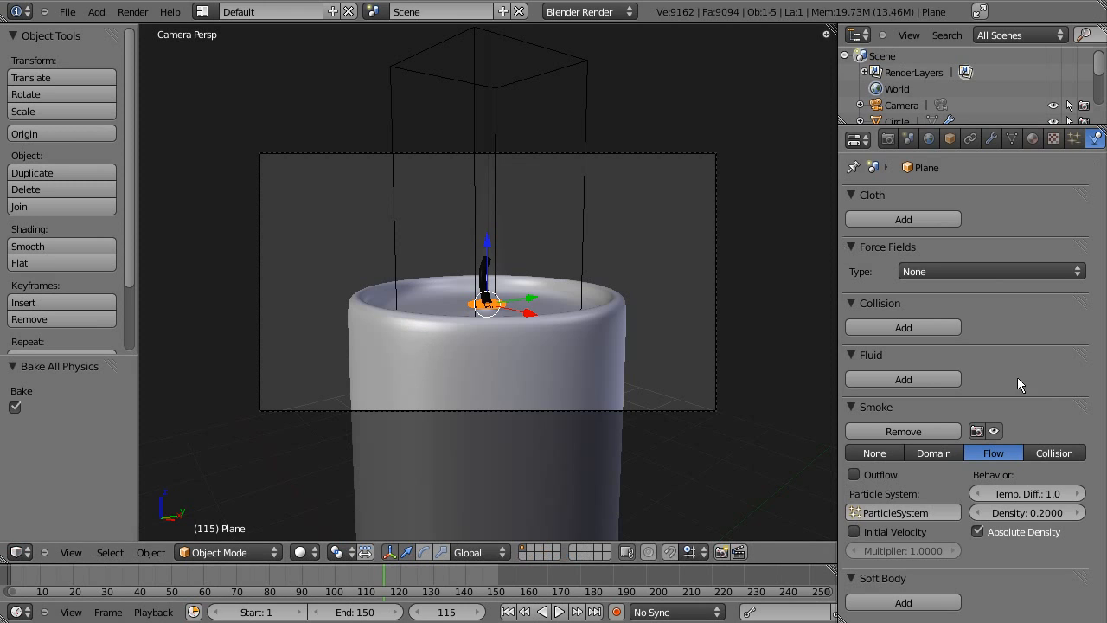
Set the smoke domain cube's dissolve time to 9
right_click(472, 268)
scroll(1069, 411, "down", 2)
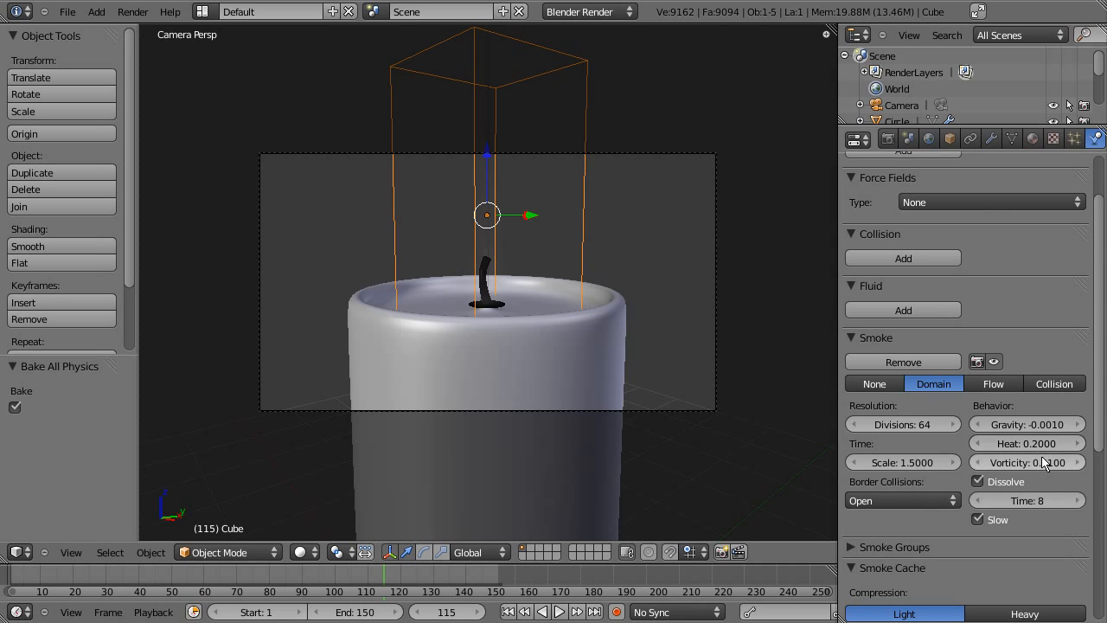
left_click(1034, 500)
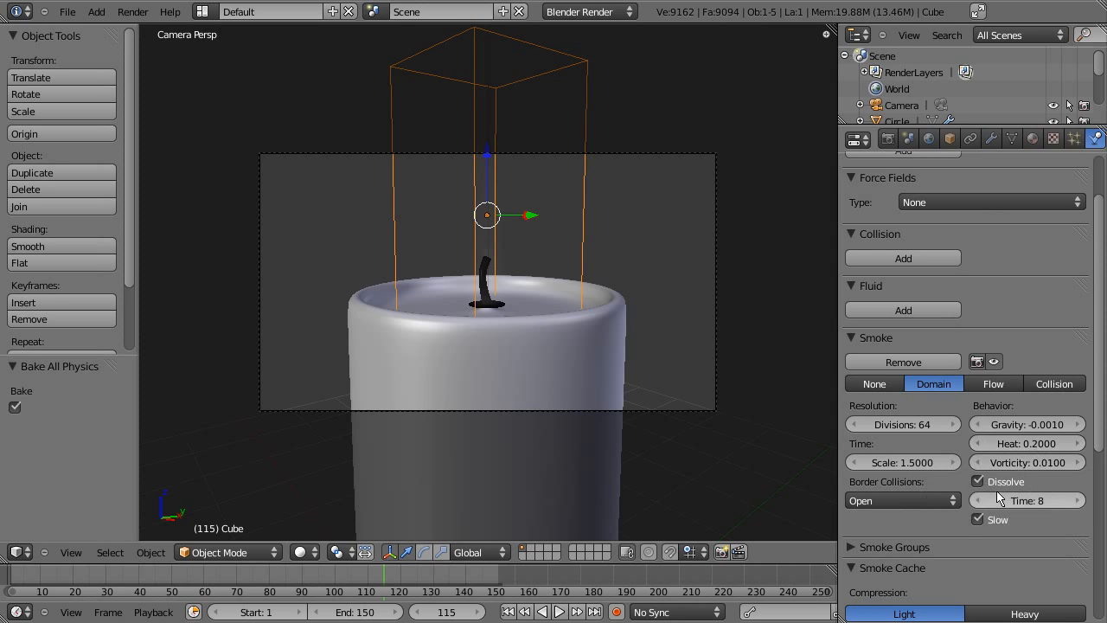
type("9")
key("Return")
Select the emitter plane and set its smoke flow density to 0.5
right_click(498, 311)
left_click(1074, 139)
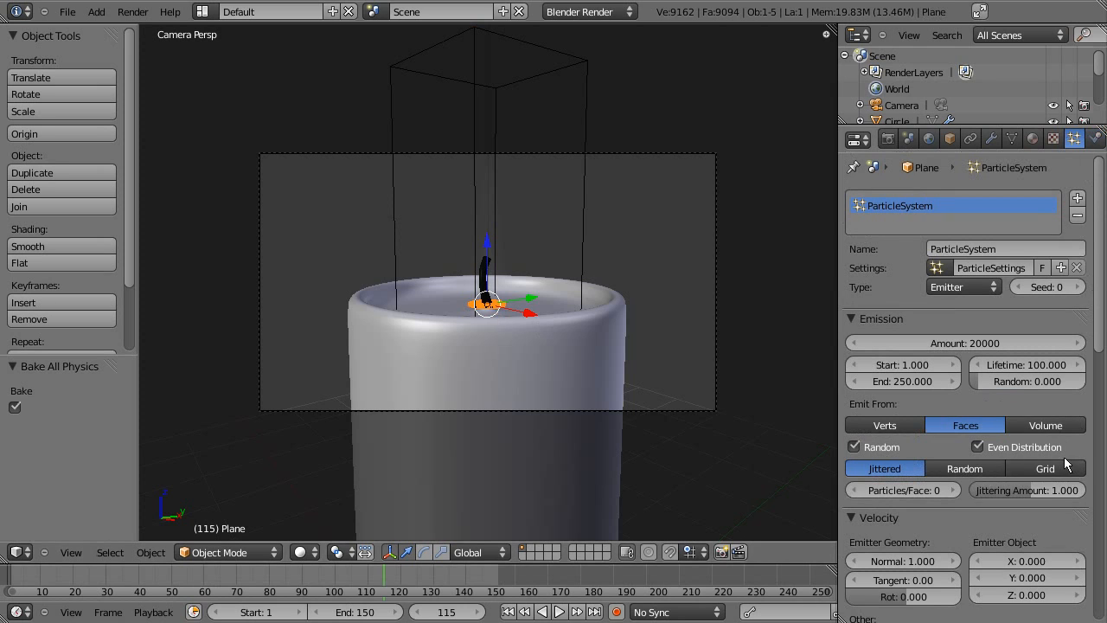
left_click(1096, 139)
left_click(1042, 512)
type("0.5")
key("Return")
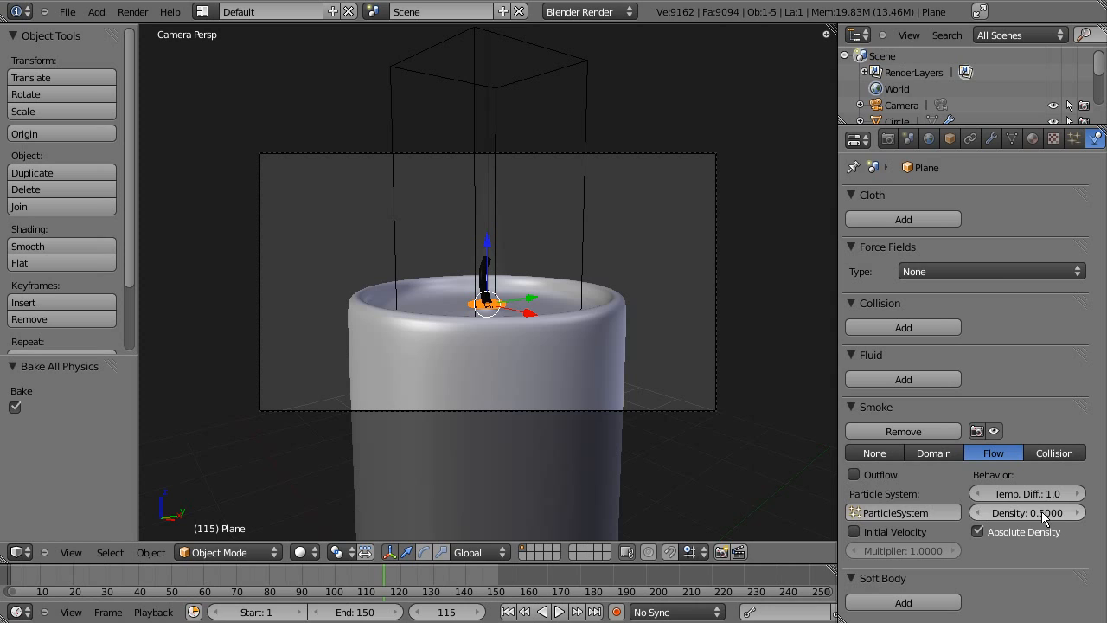
left_click(1074, 139)
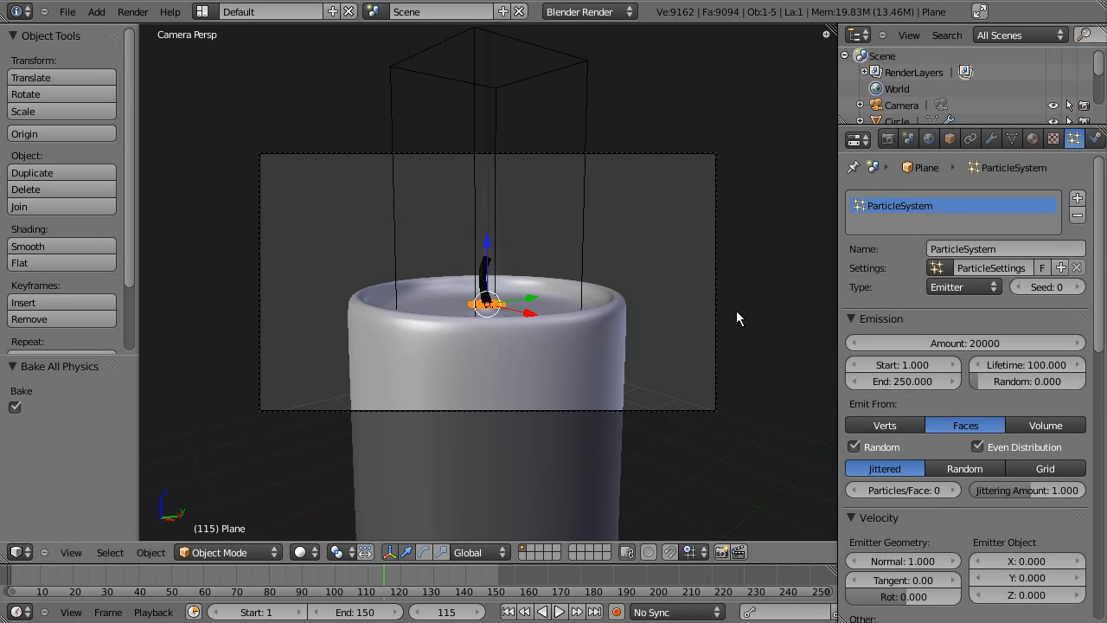
scroll(1103, 323, "down", 1)
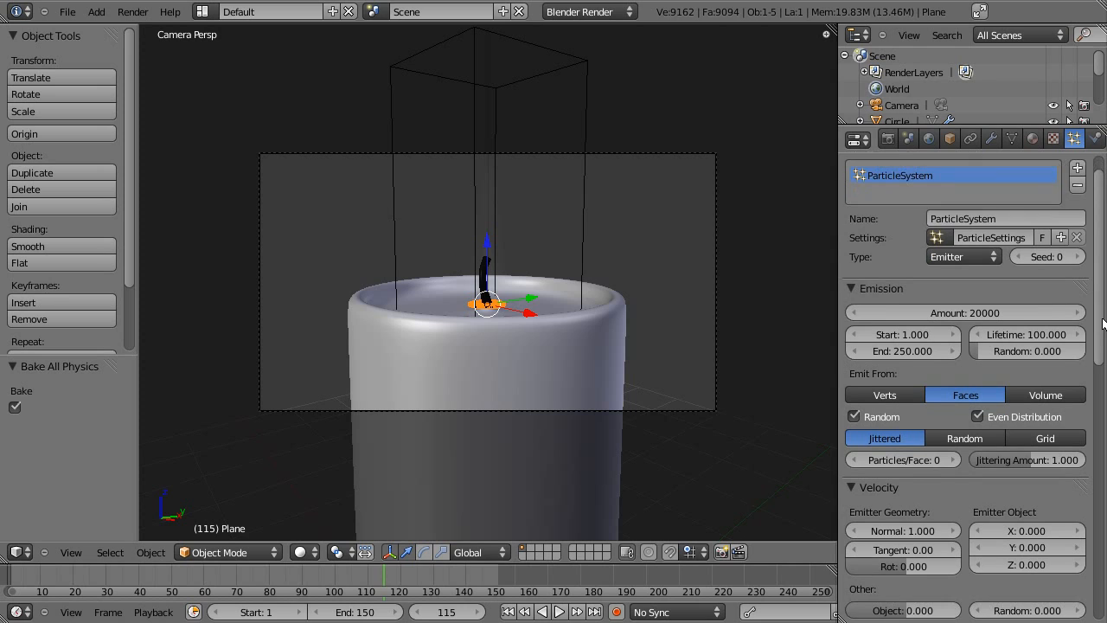
scroll(1103, 323, "down", 6)
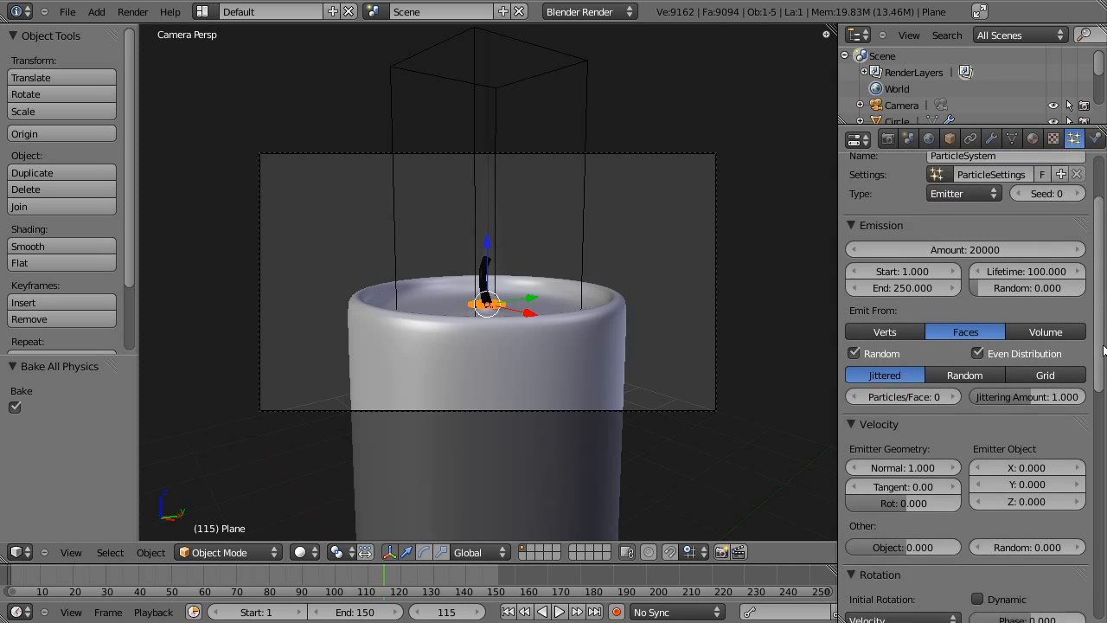
scroll(1103, 322, "up", 8)
left_click(1095, 138)
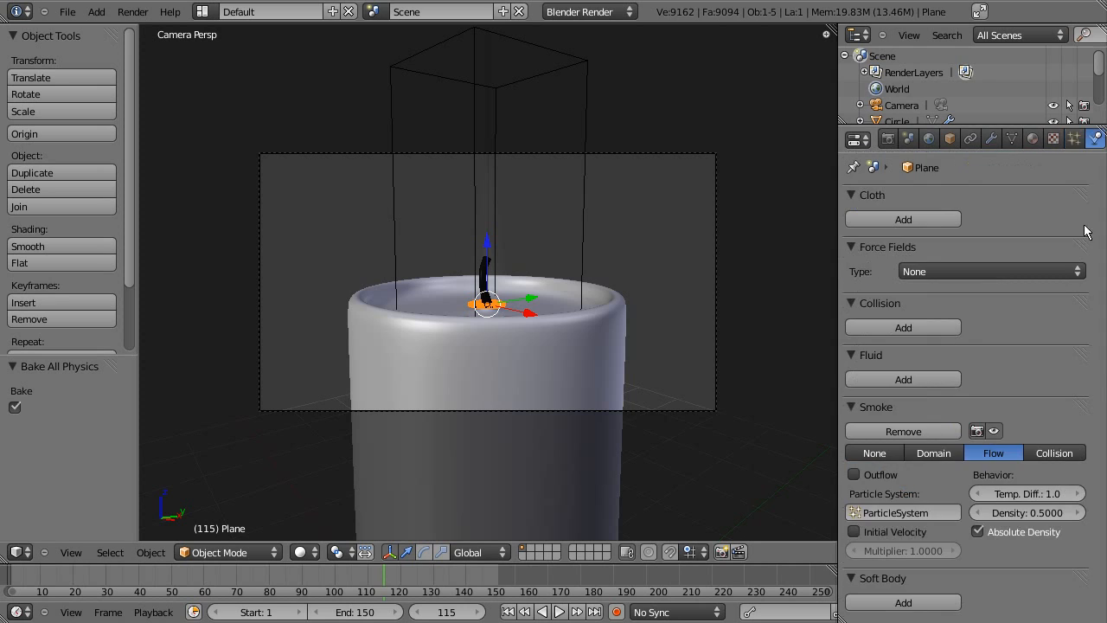
Select the smoke domain cube and free all existing physics bakes
right_click(583, 227)
scroll(1099, 359, "down", 10)
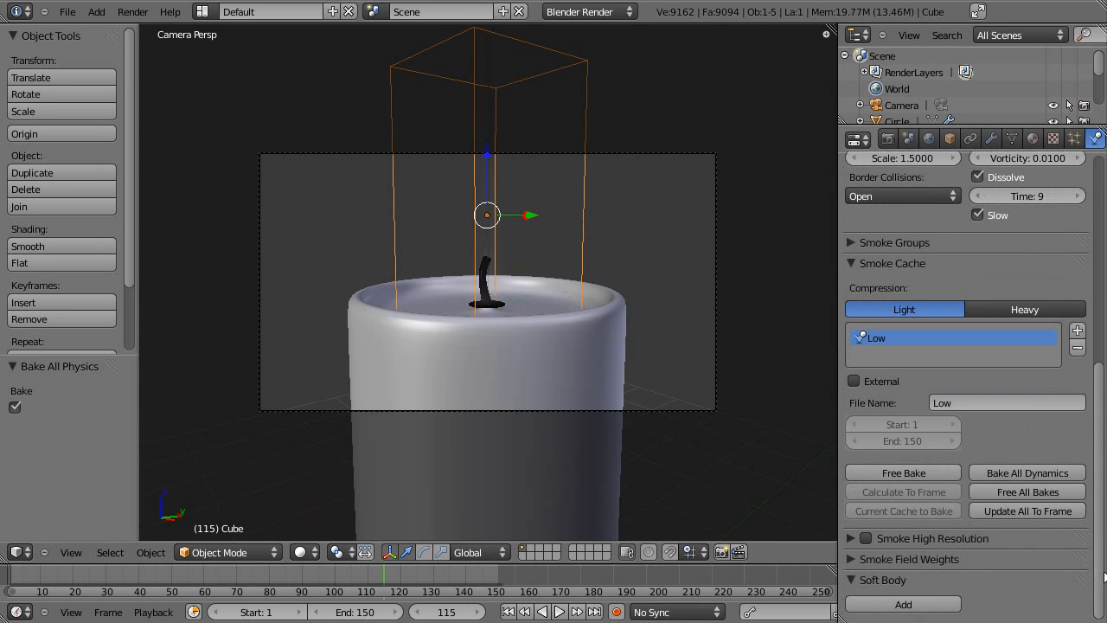
left_click(1014, 493)
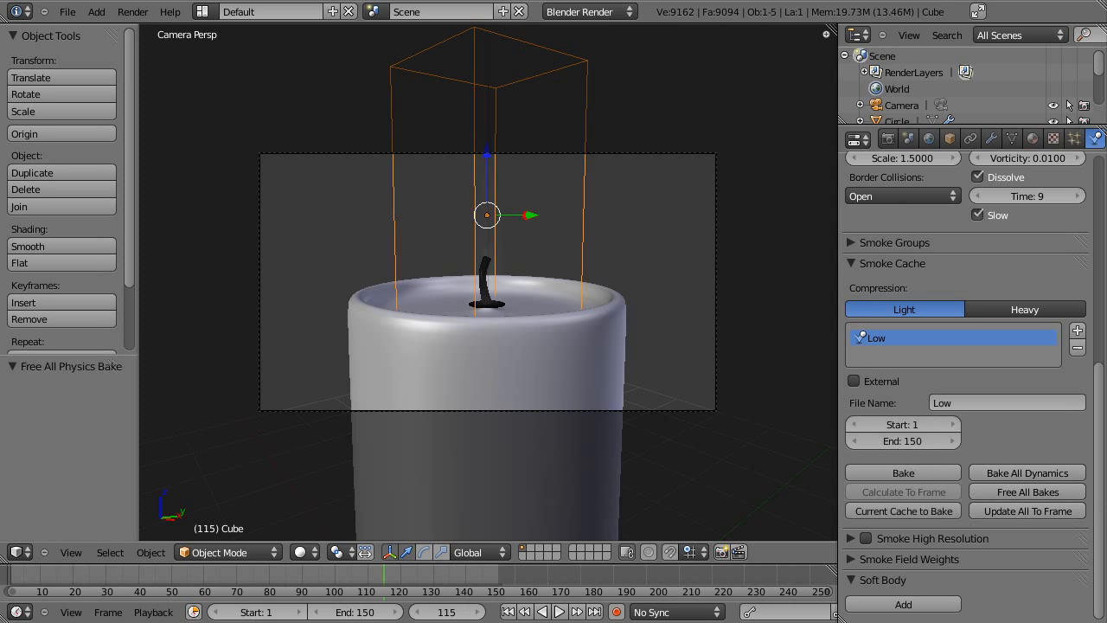
scroll(952, 346, "up", 5)
left_click(856, 276)
left_click_drag(1103, 350, 1102, 442)
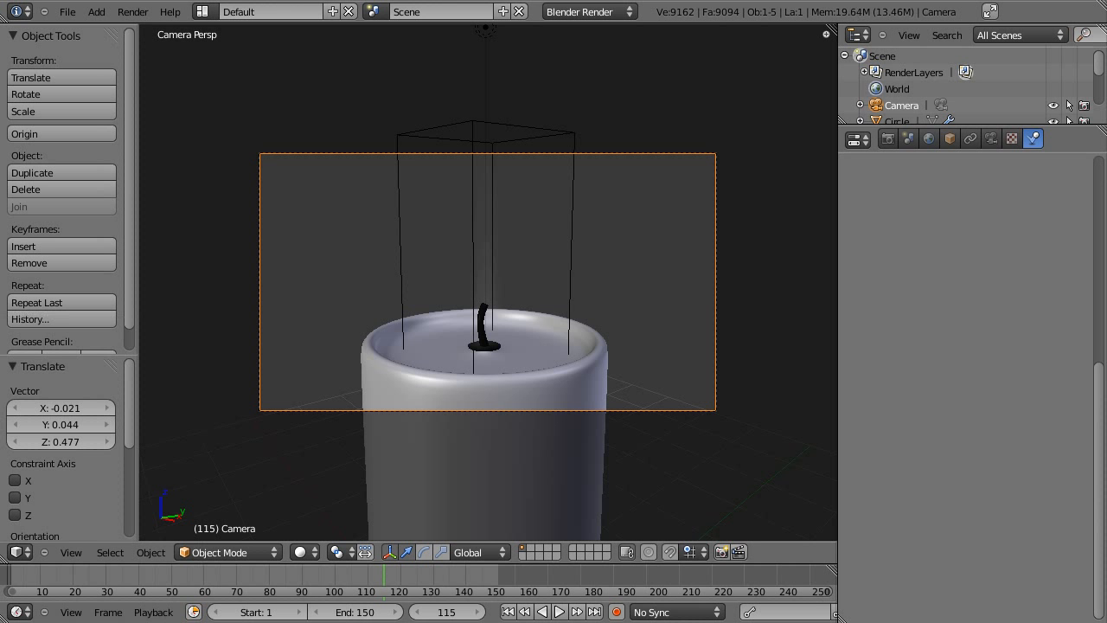
Test-render the current frame from the moved camera, stop it partway and return to the 3D view
left_click(132, 11)
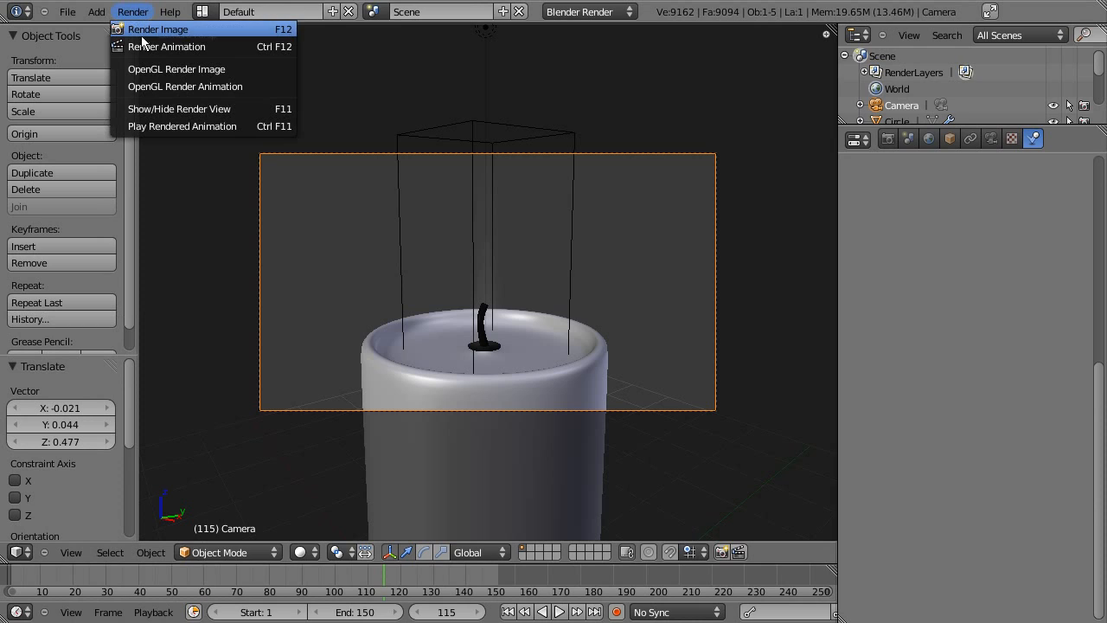
left_click(143, 31)
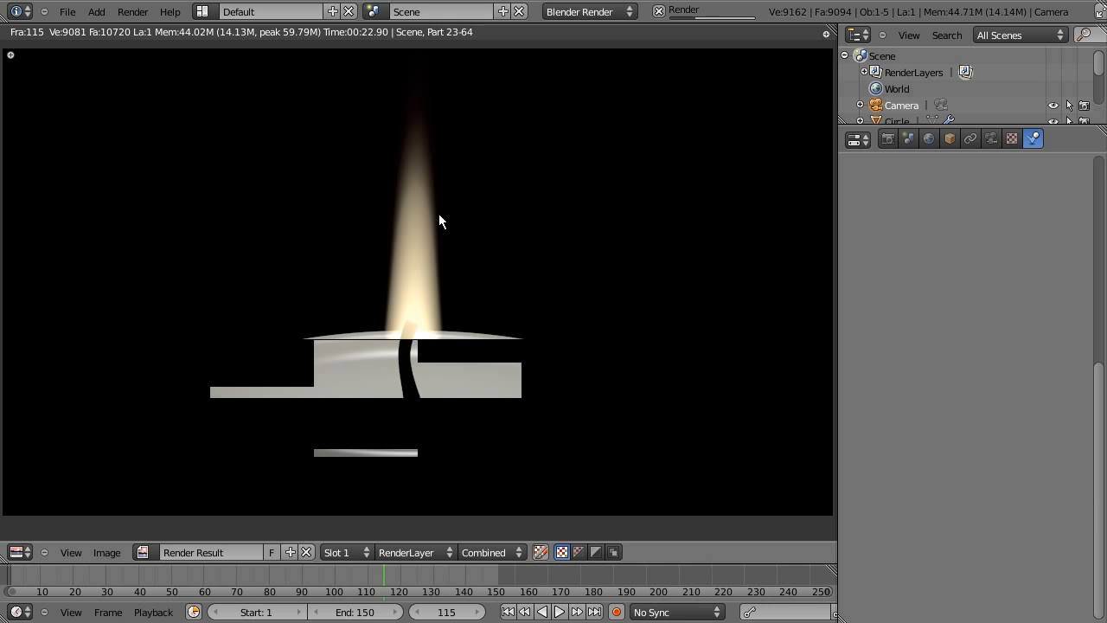
key("Escape")
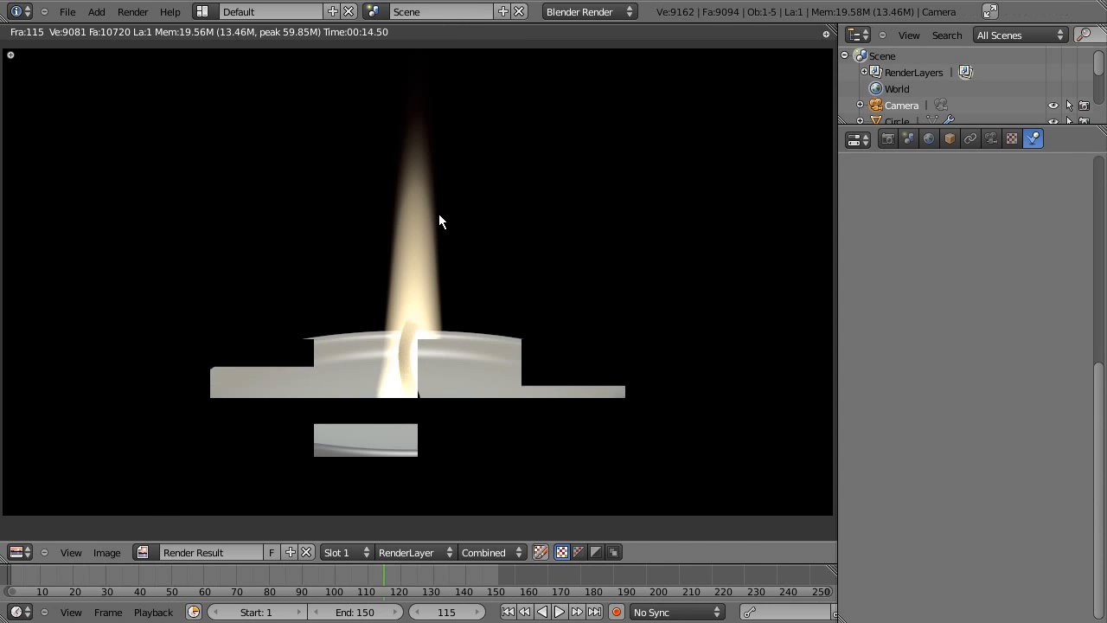
key("Escape")
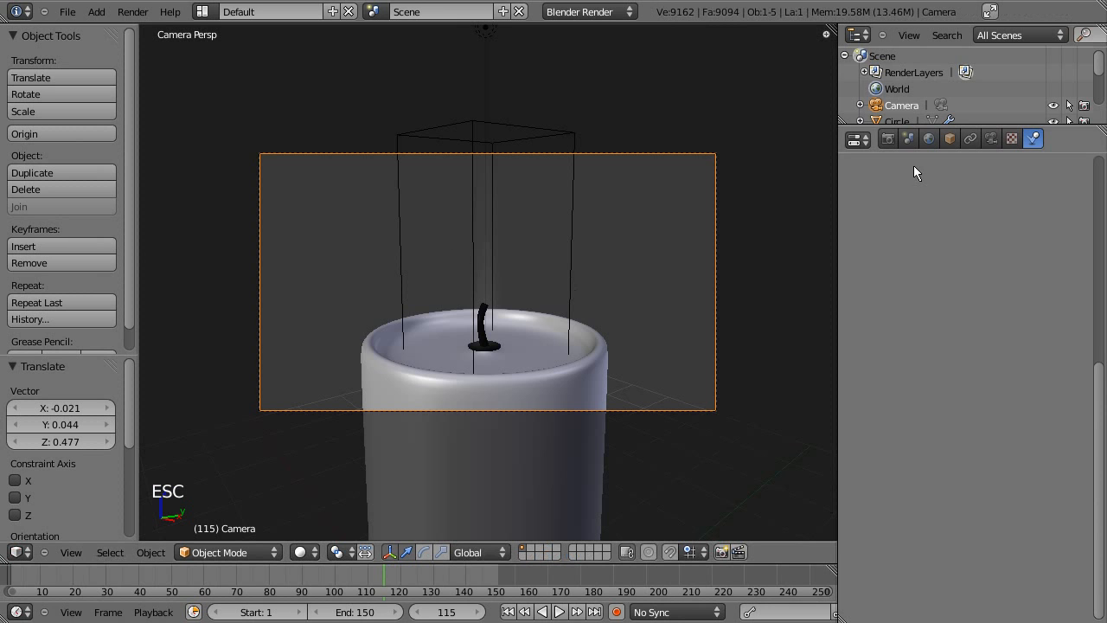
Set the horizontal render resolution to 720
left_click(888, 138)
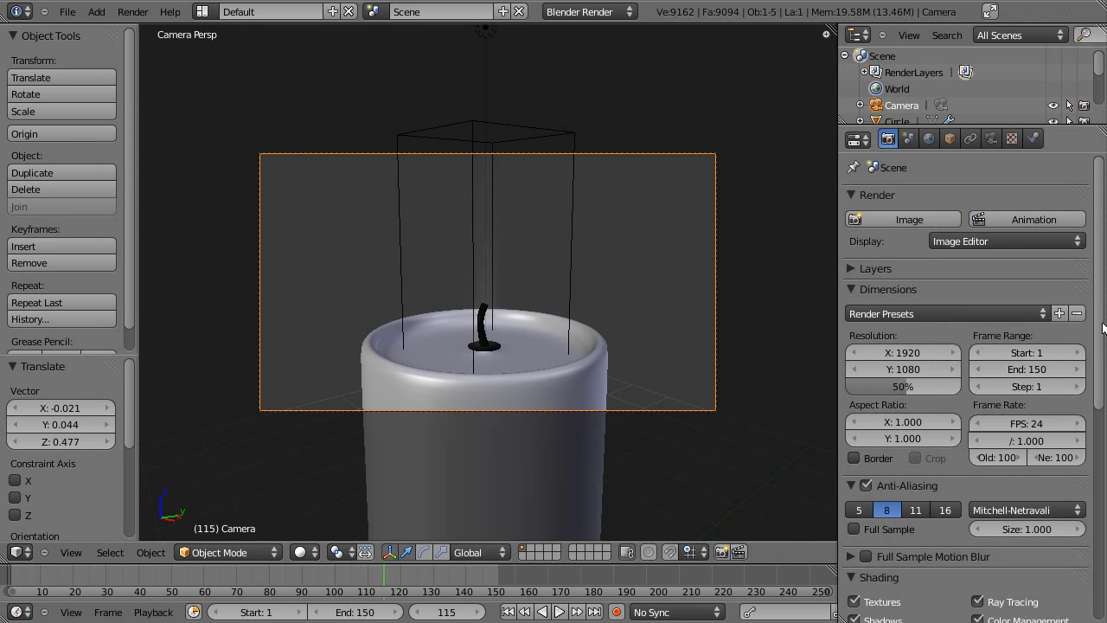
left_click_drag(1099, 295, 1101, 290)
scroll(1104, 289, "down", 2)
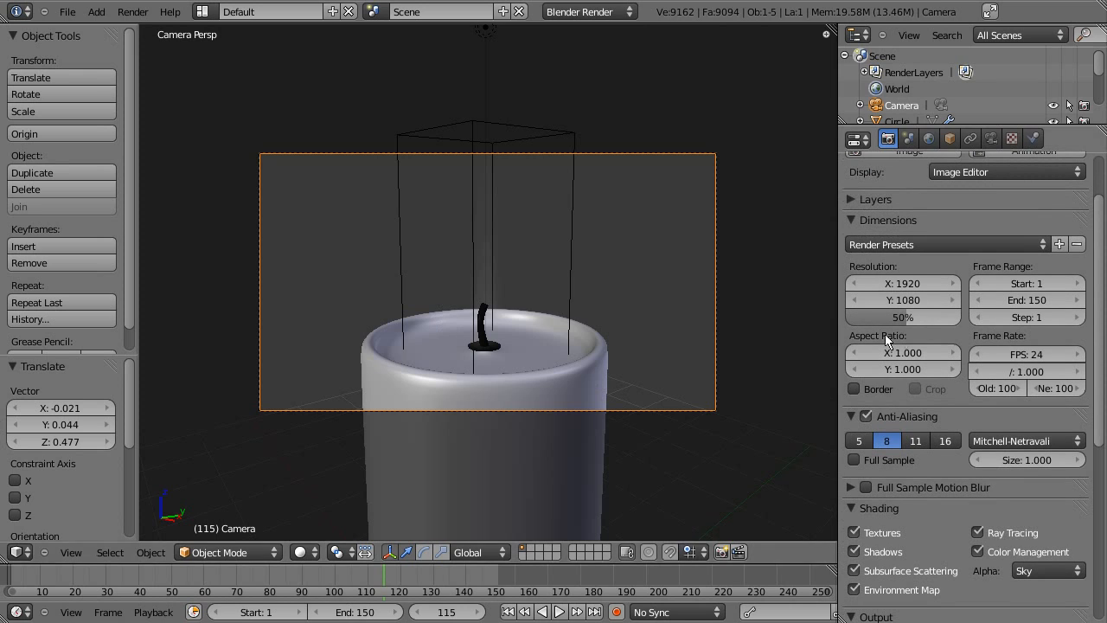
left_click(912, 283)
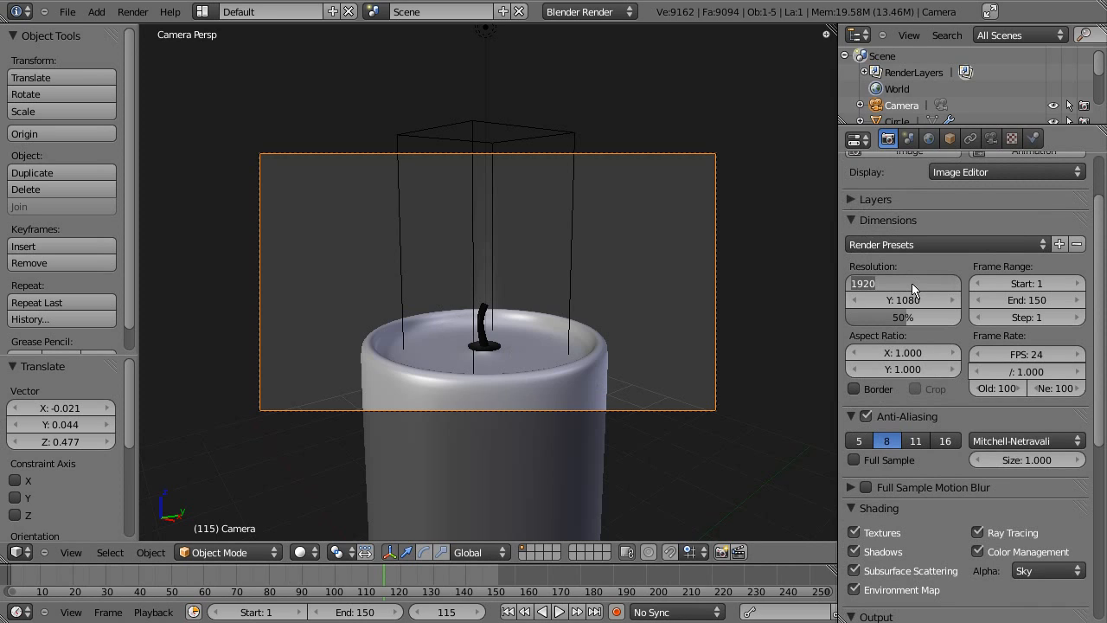
key("BackSpace")
type("720")
key("Return")
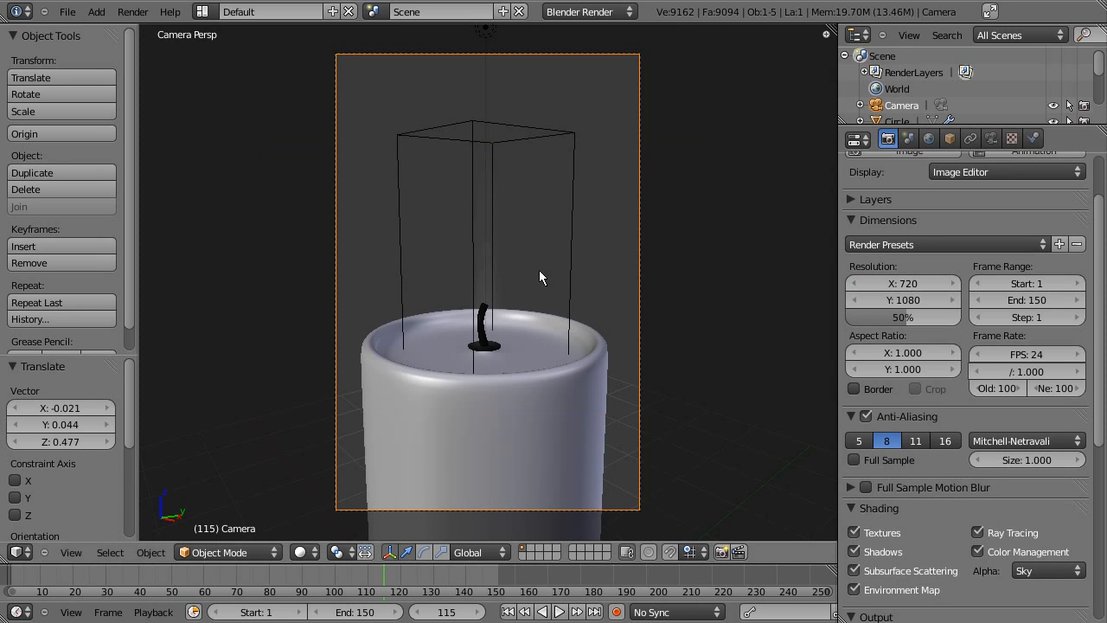
Try a vertical render resolution of 800 and restore it to 1080
left_click(917, 303)
type("800")
key("Return")
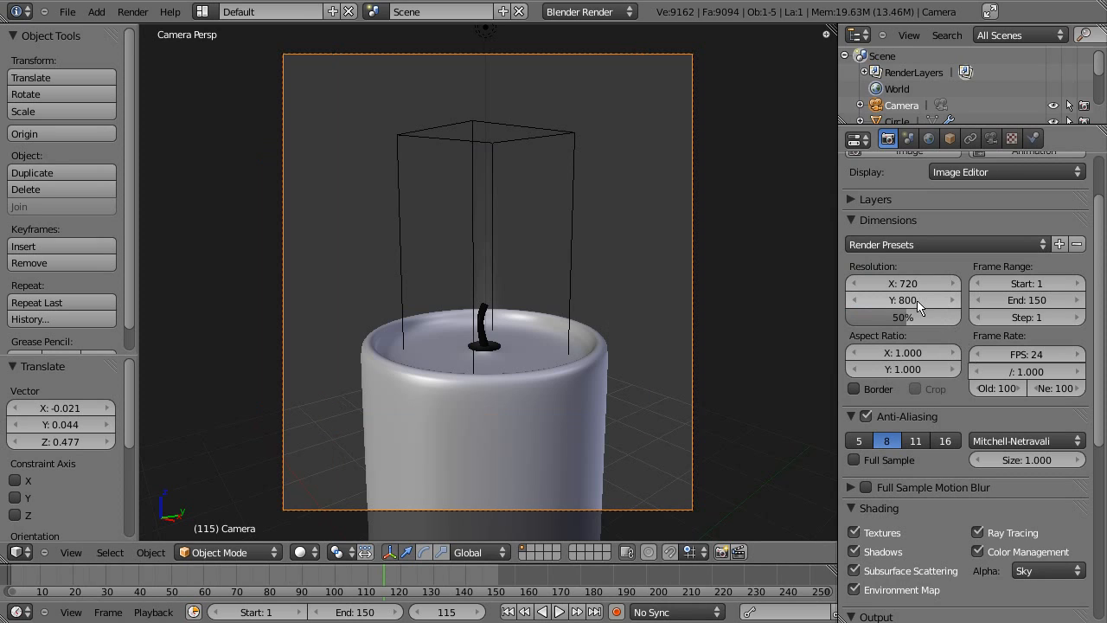
left_click(917, 303)
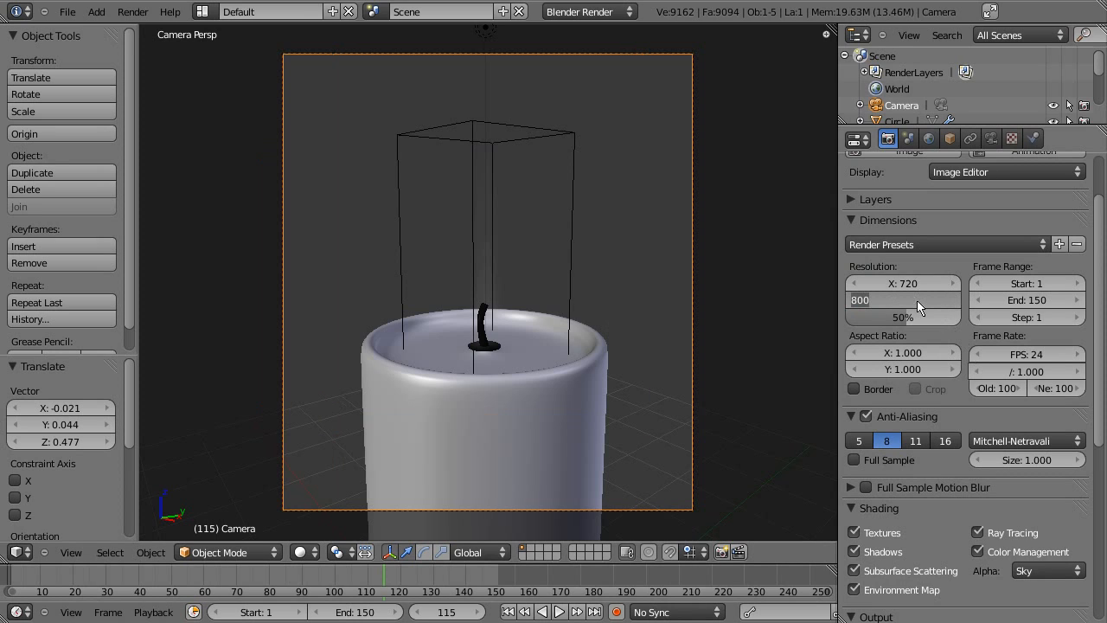
type("1080")
key("Return")
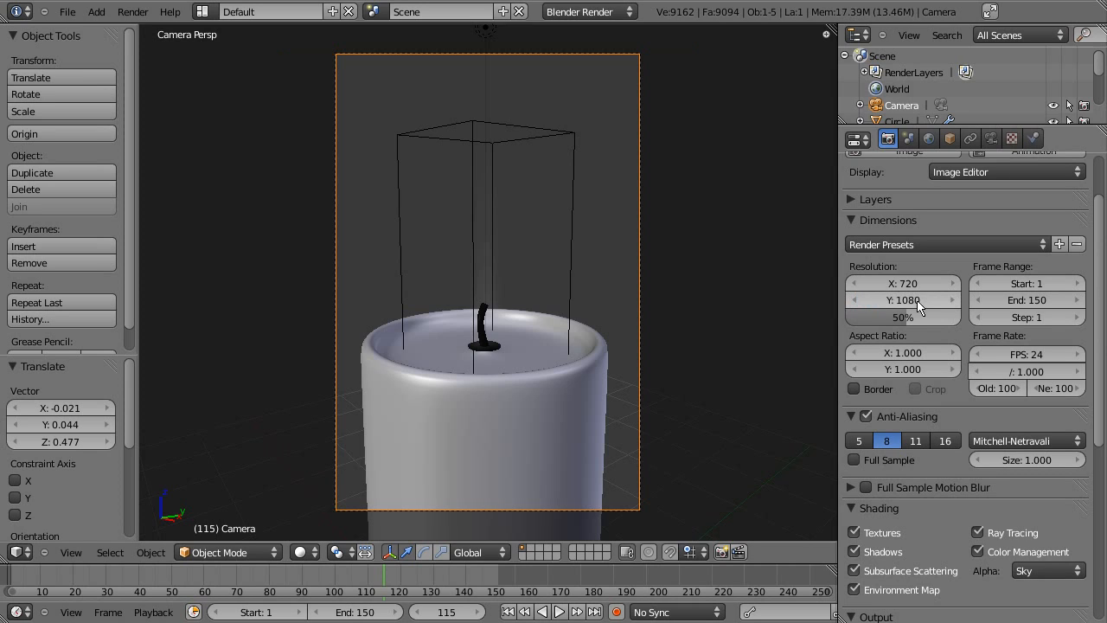
Try a narrower horizontal render resolution of 540
left_click(917, 283)
type("540")
key("Return")
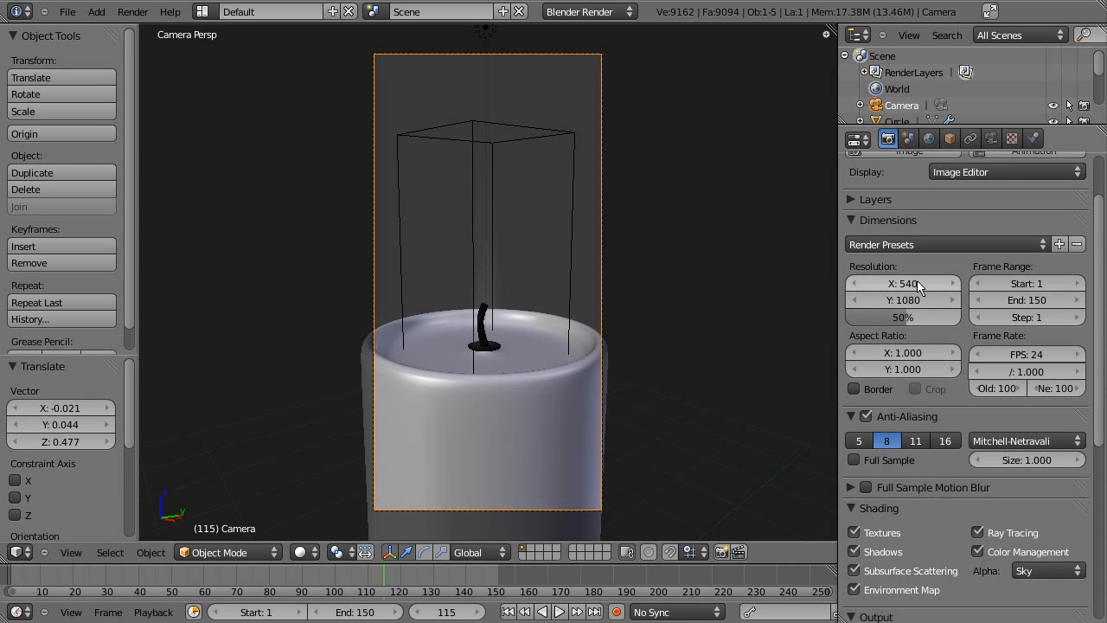
Set the render resolution to 642 by 1084 with a 50% resolution scale
left_click(919, 287)
type("641")
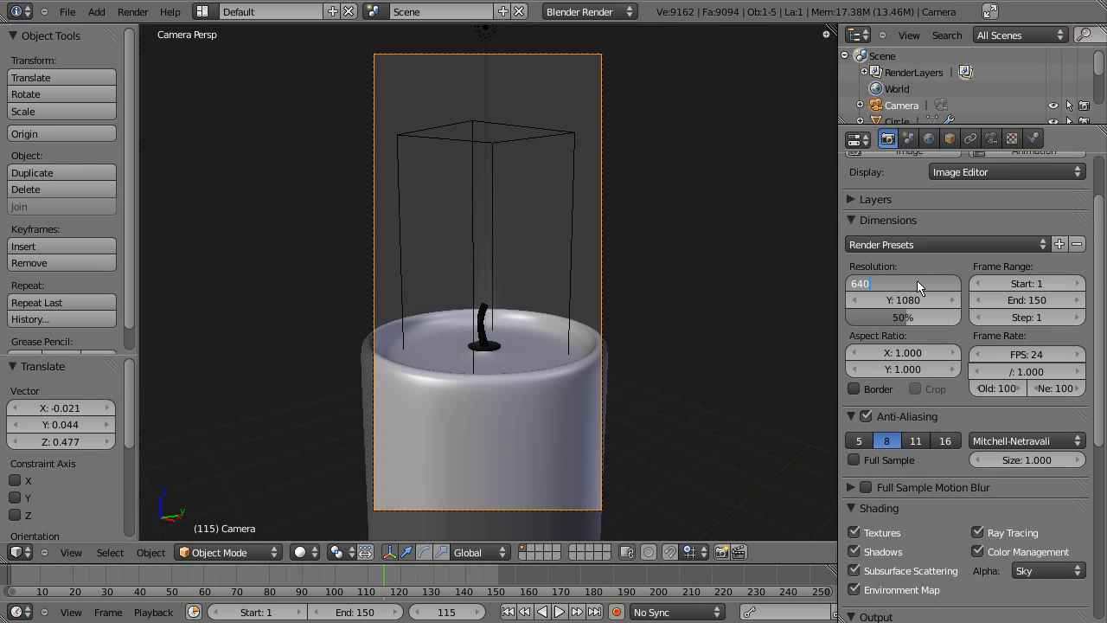
key("Return")
left_click_drag(924, 299, 975, 321)
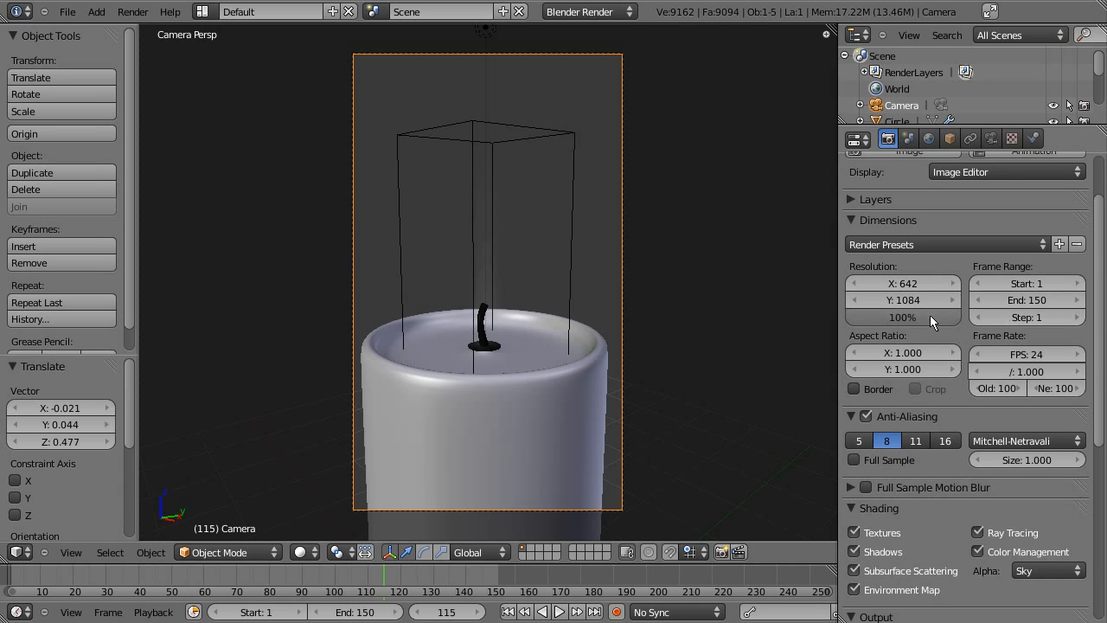
left_click(913, 316)
type("50")
key("Return")
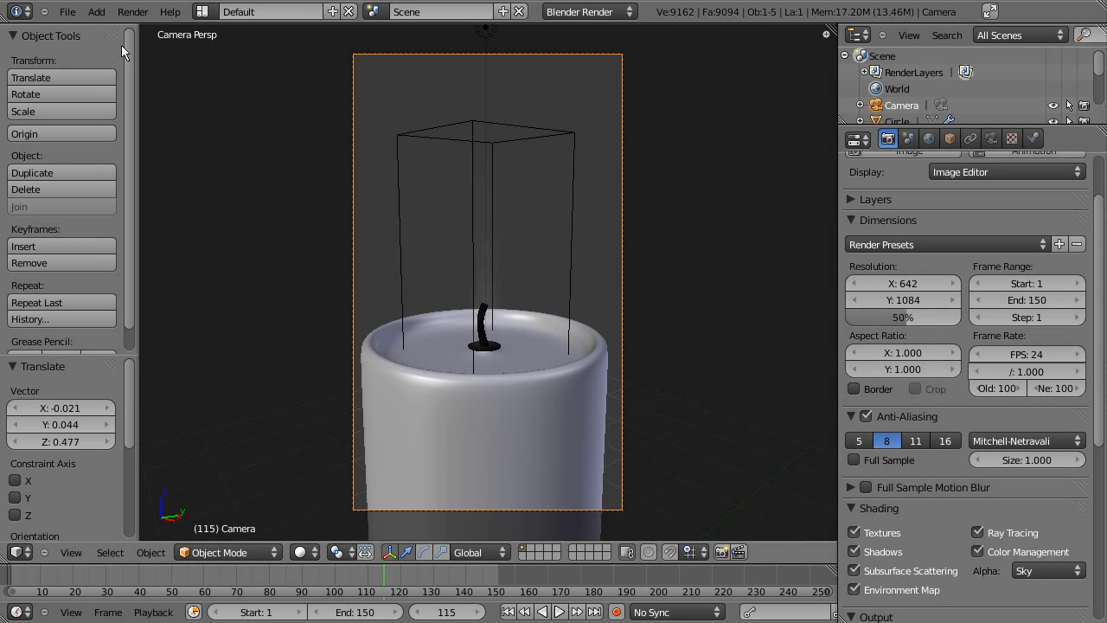
Render the current frame in the narrow portrait framing to check the whole flame, returning to the 3D view
left_click(131, 12)
left_click(145, 31)
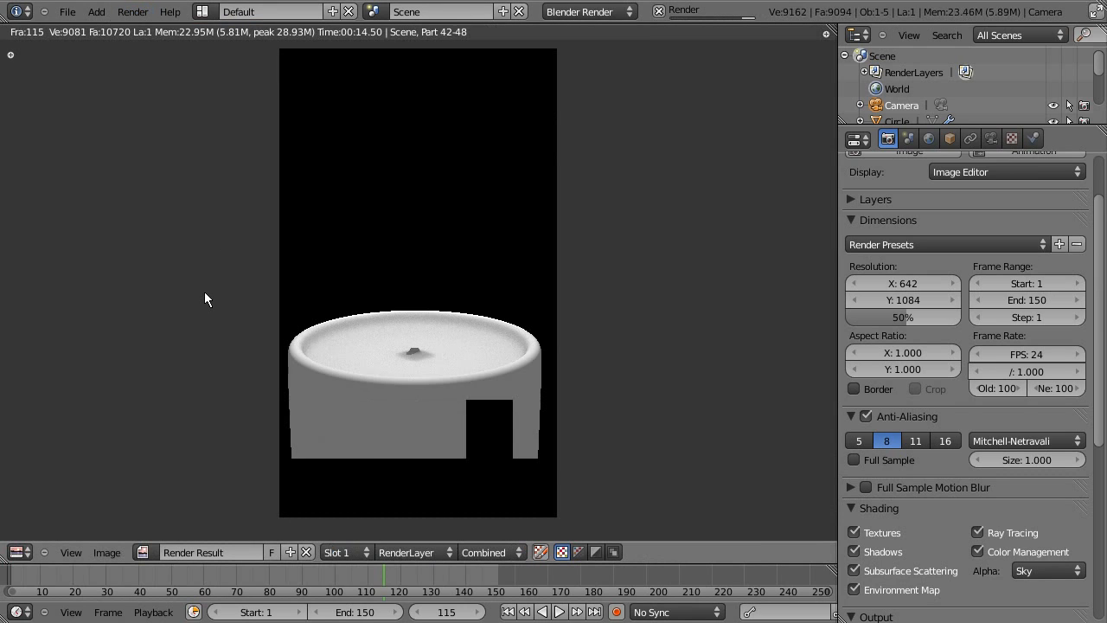
key("F12")
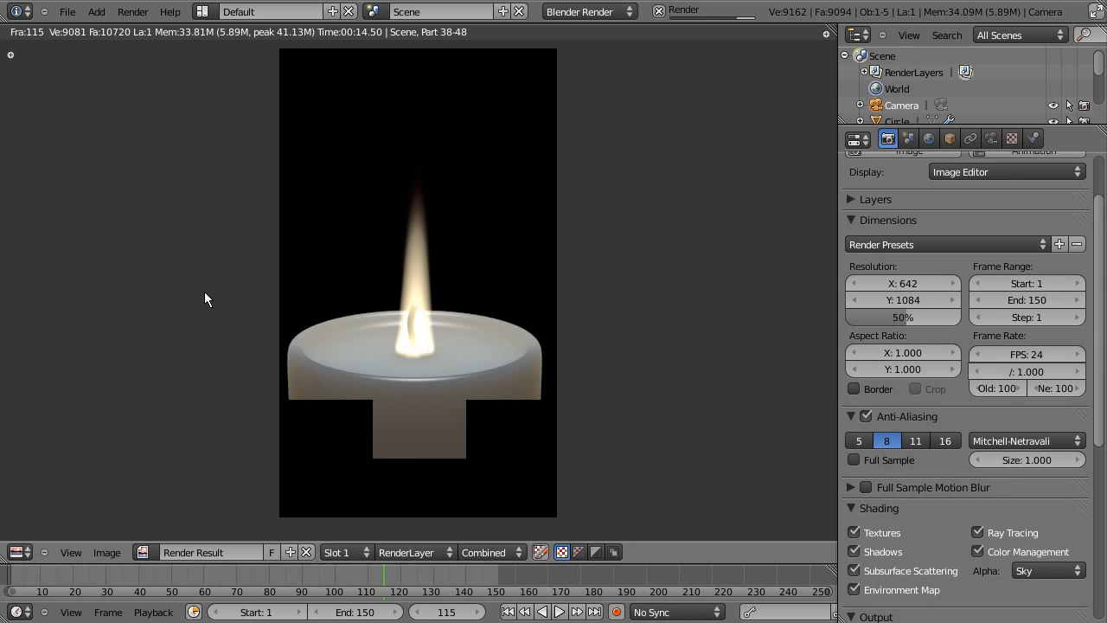
key("Escape")
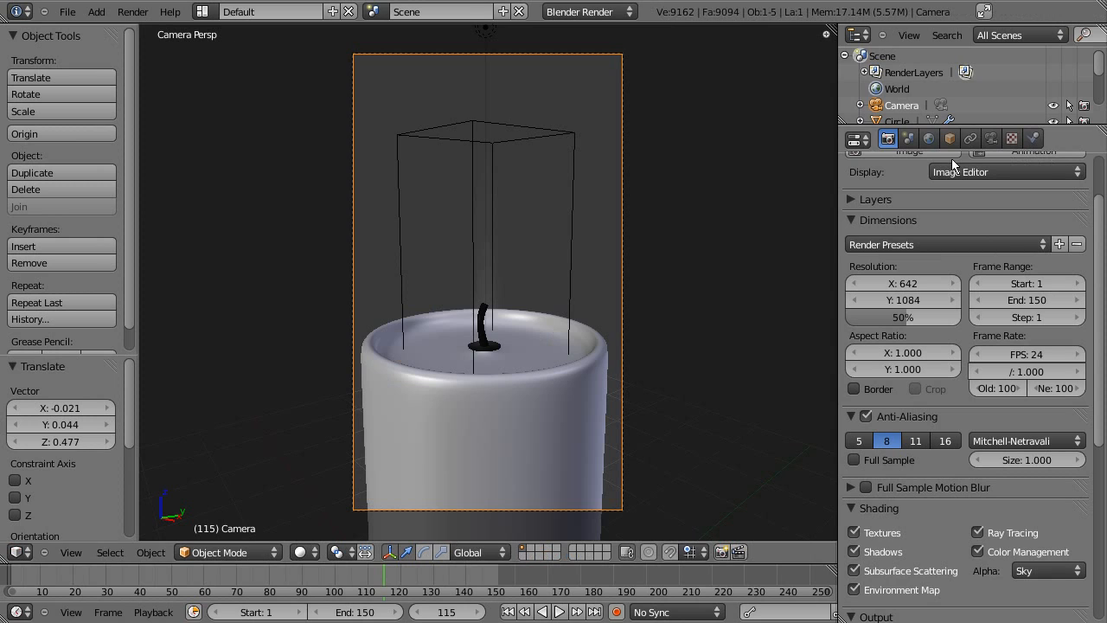
Shift the domain cube's dark red ramp stop to position 0.020 and bring the neighbouring cream stop closer to it
right_click(568, 257)
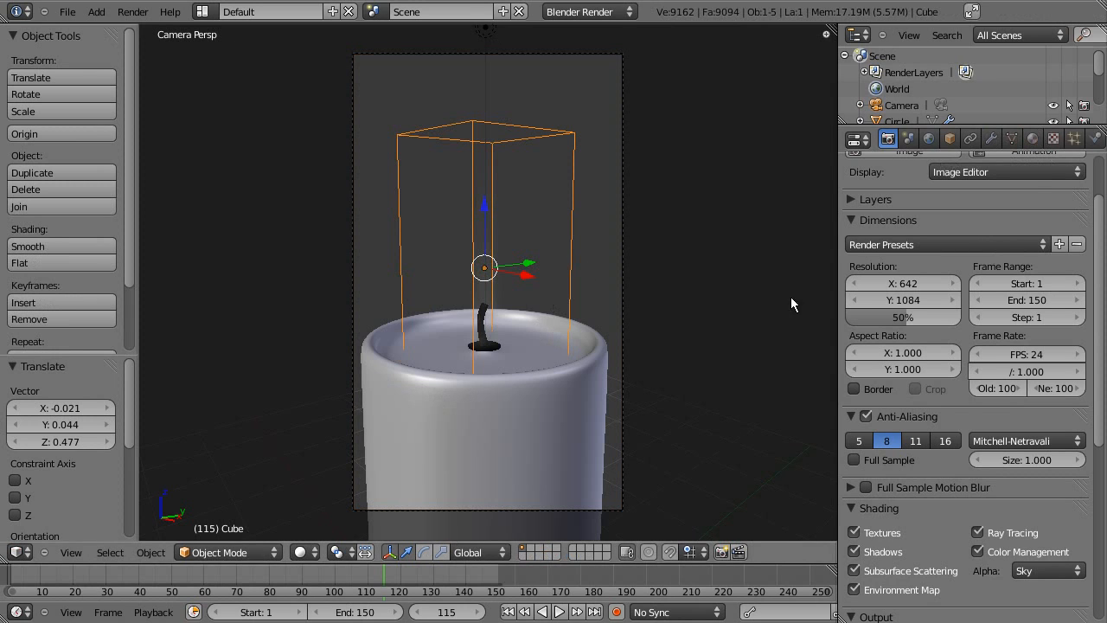
left_click(1053, 138)
left_click_drag(1098, 355, 1098, 388)
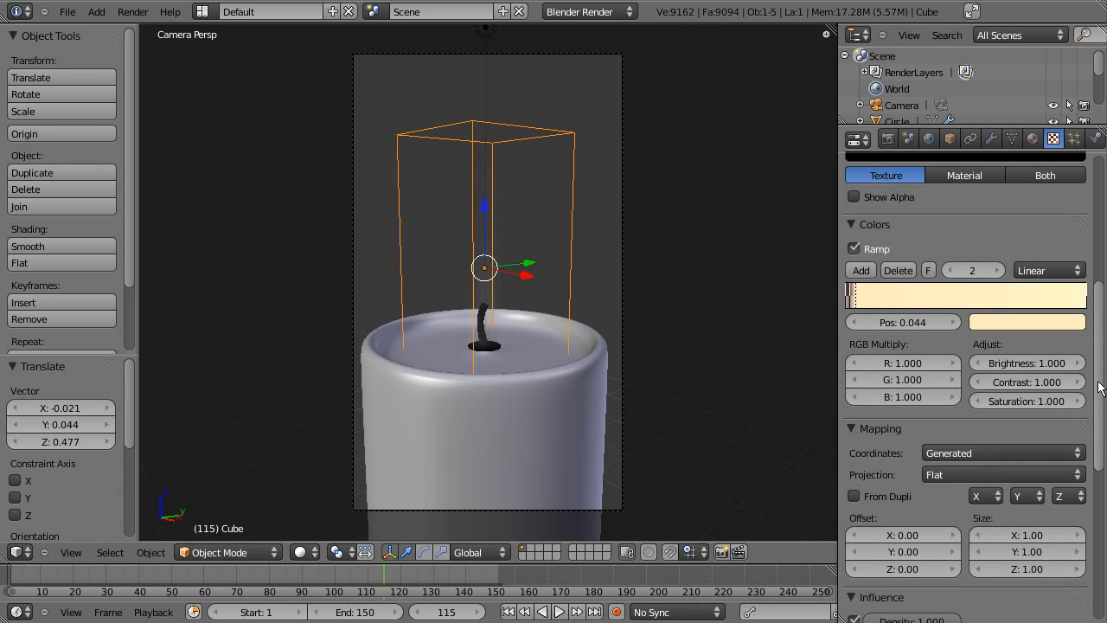
left_click(852, 299)
left_click_drag(851, 296, 849, 296)
left_click(856, 302)
left_click_drag(856, 302, 853, 303)
left_click(851, 301)
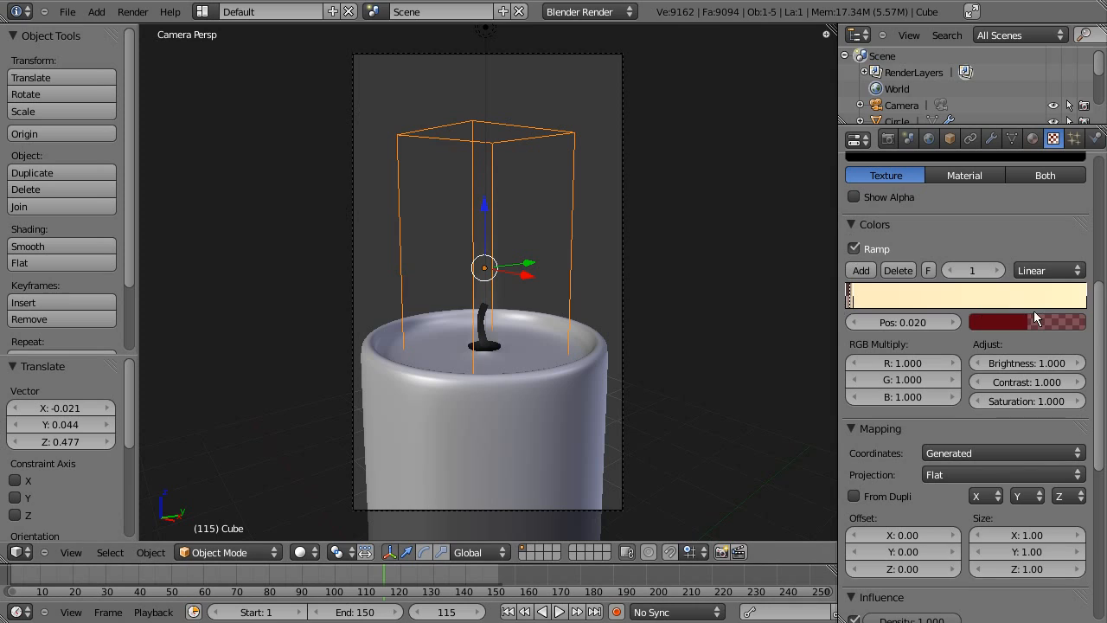
Make the last cream stop of the colour ramp, at position 1.000, fully transparent
left_click(1086, 304)
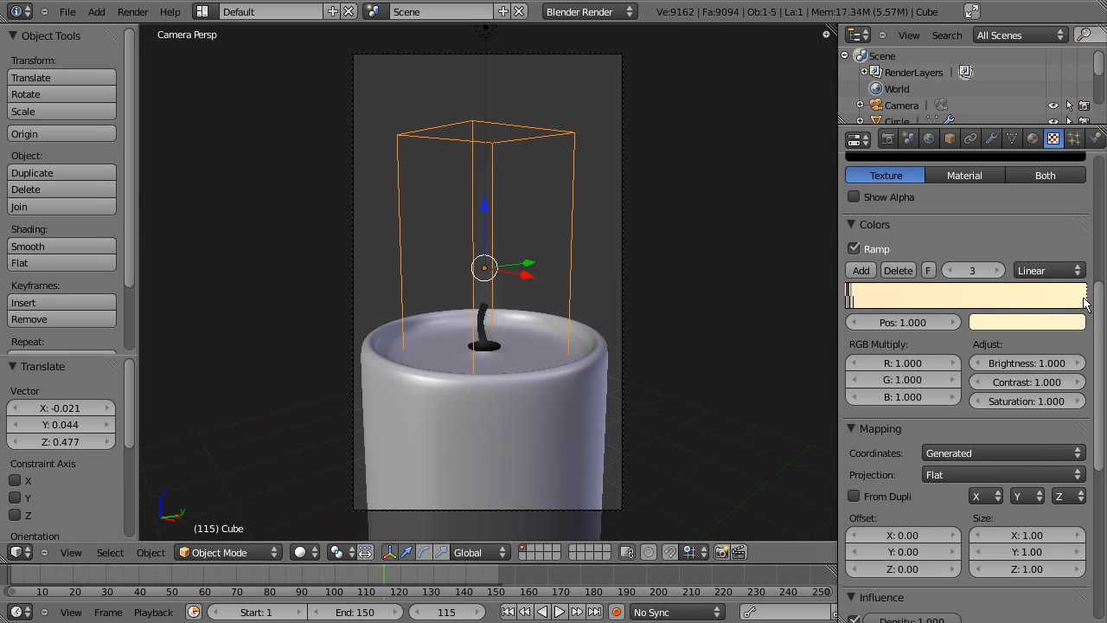
left_click(1043, 324)
left_click_drag(1005, 297, 844, 299)
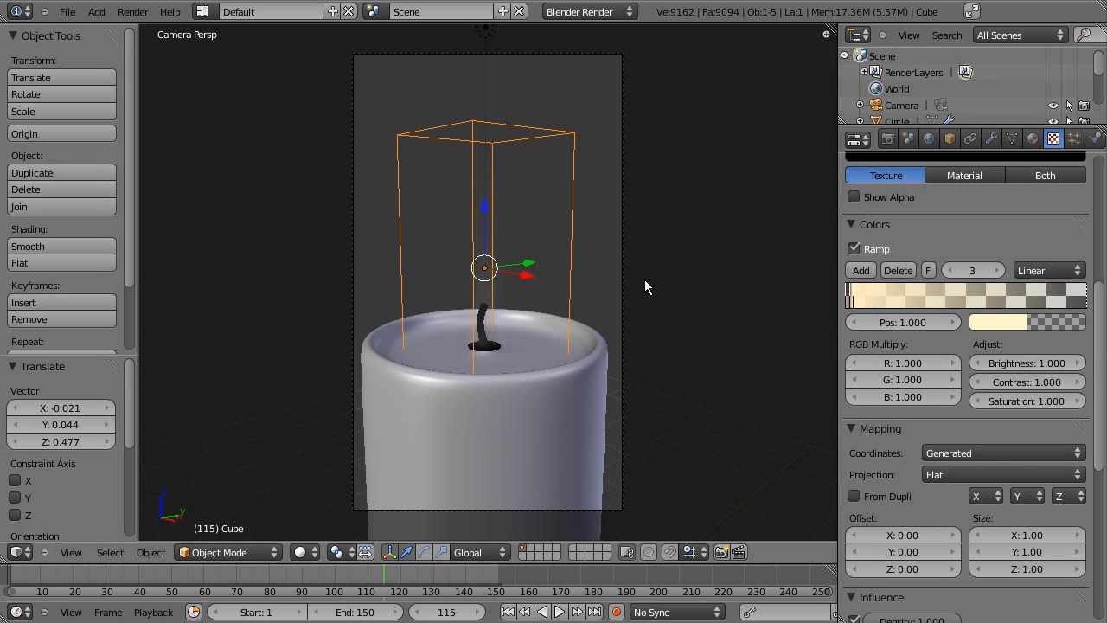
Render the current frame to check the flame with the edited colour ramp, returning to the 3D view
left_click(132, 12)
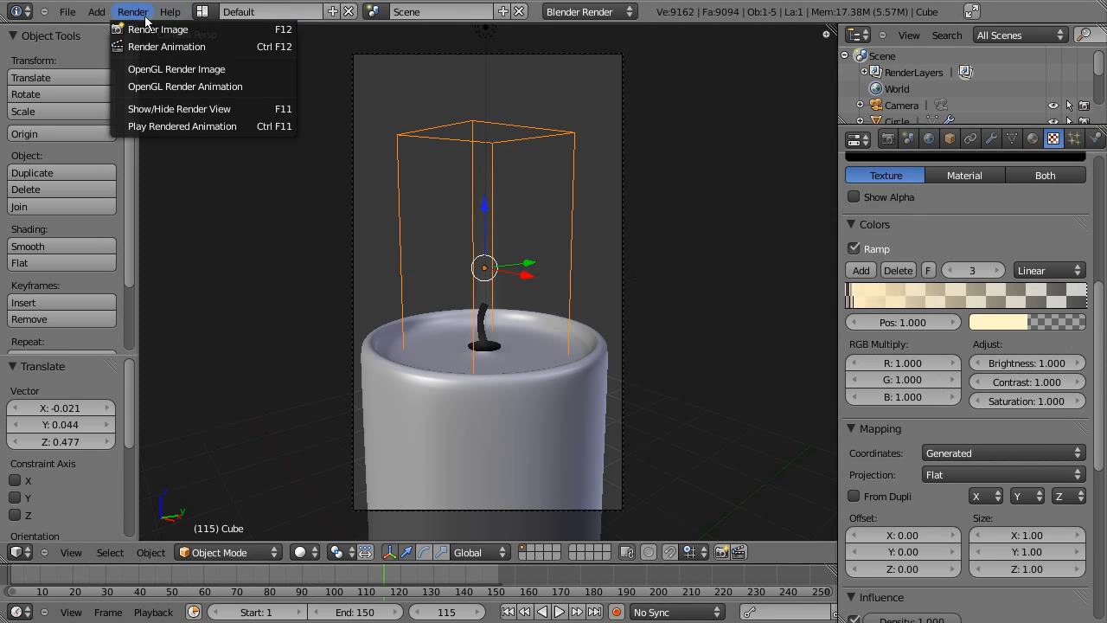
left_click(160, 27)
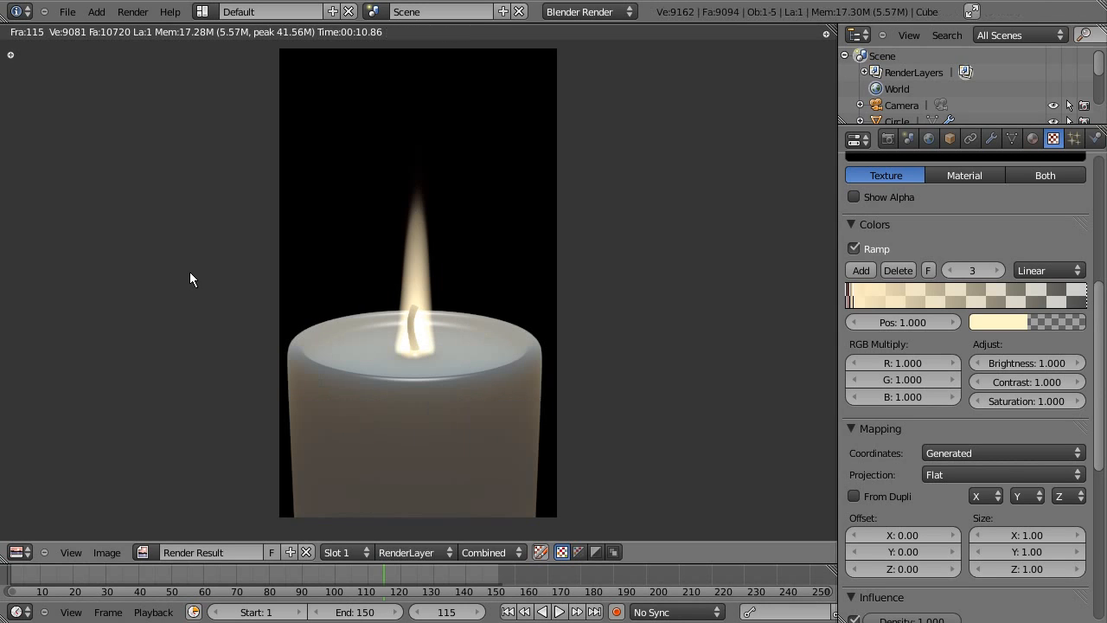
key("Escape")
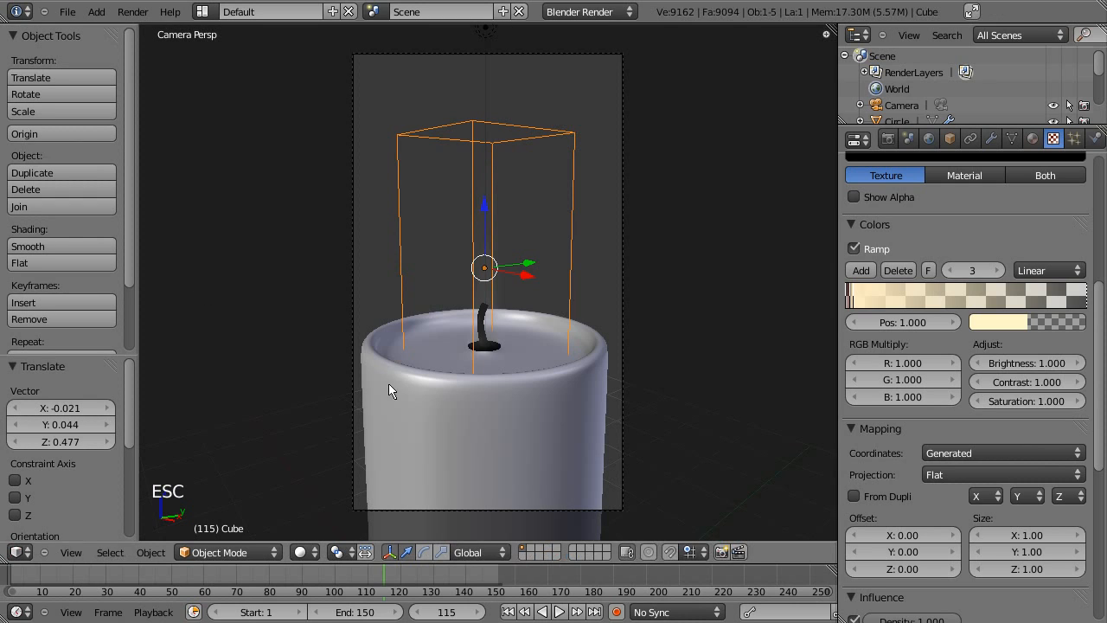
Move the colour ramp's transparent last cream stop to position 0.072 and render the current frame, returning to the 3D view
left_click_drag(1086, 296, 863, 308)
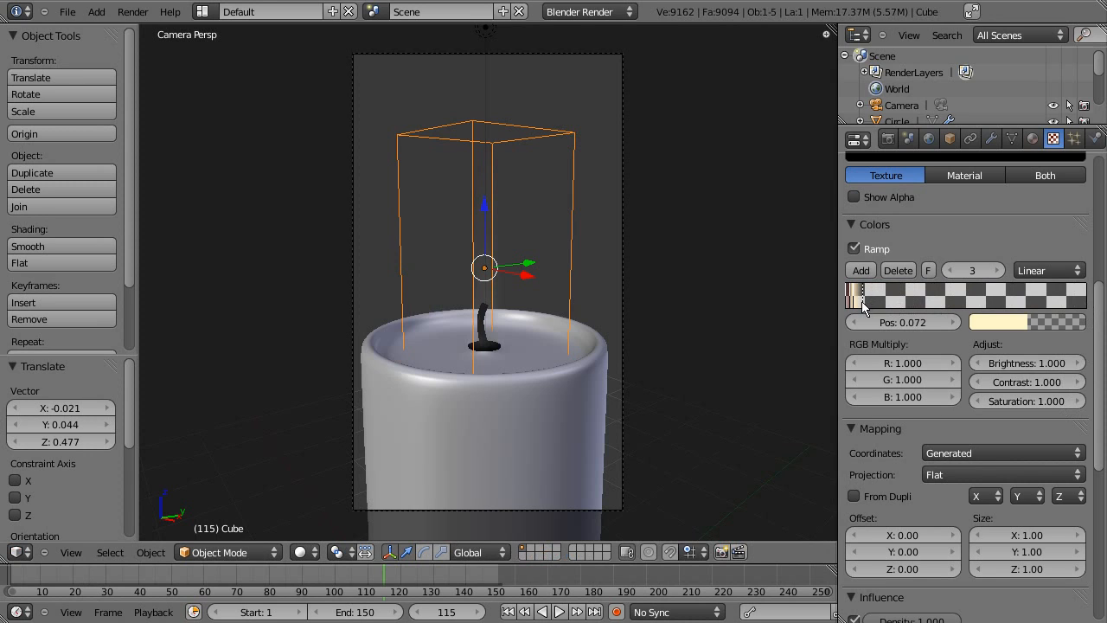
left_click(132, 11)
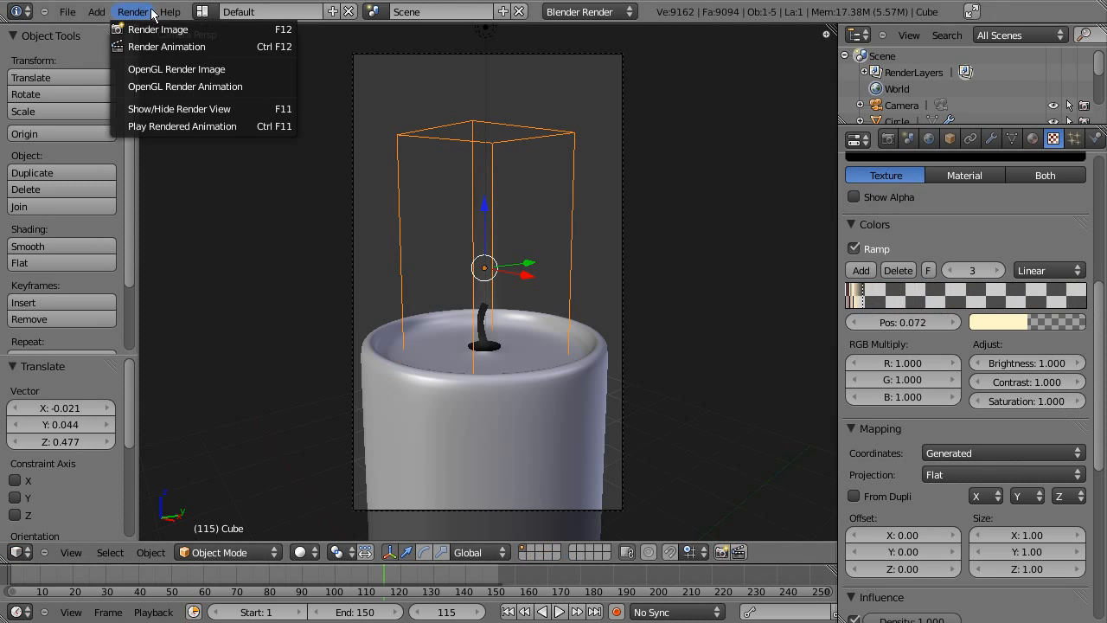
left_click(152, 29)
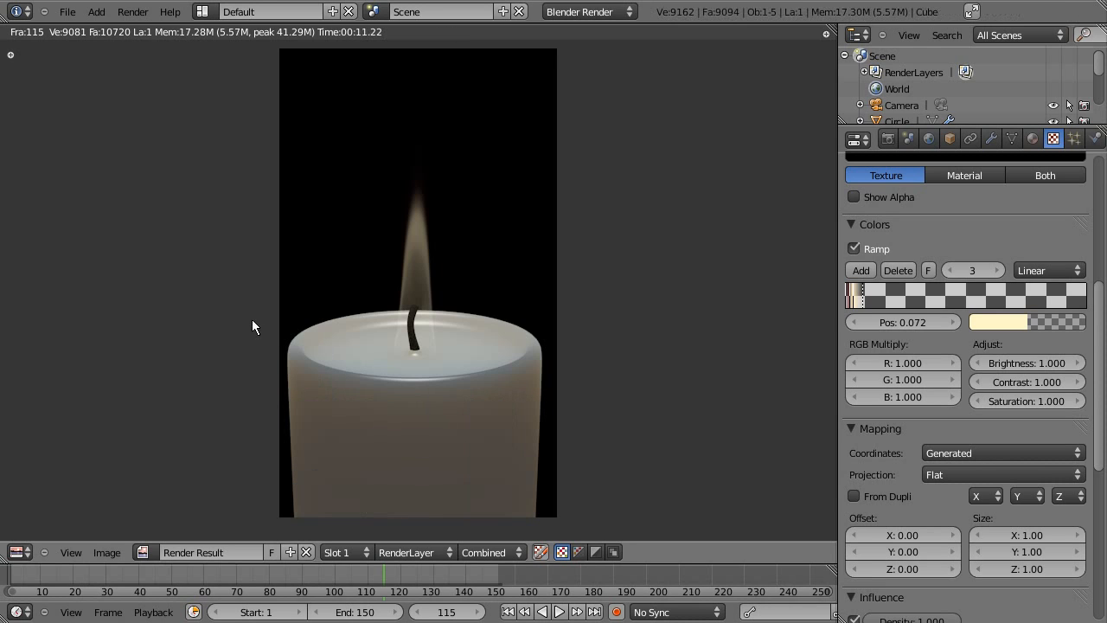
key("Escape")
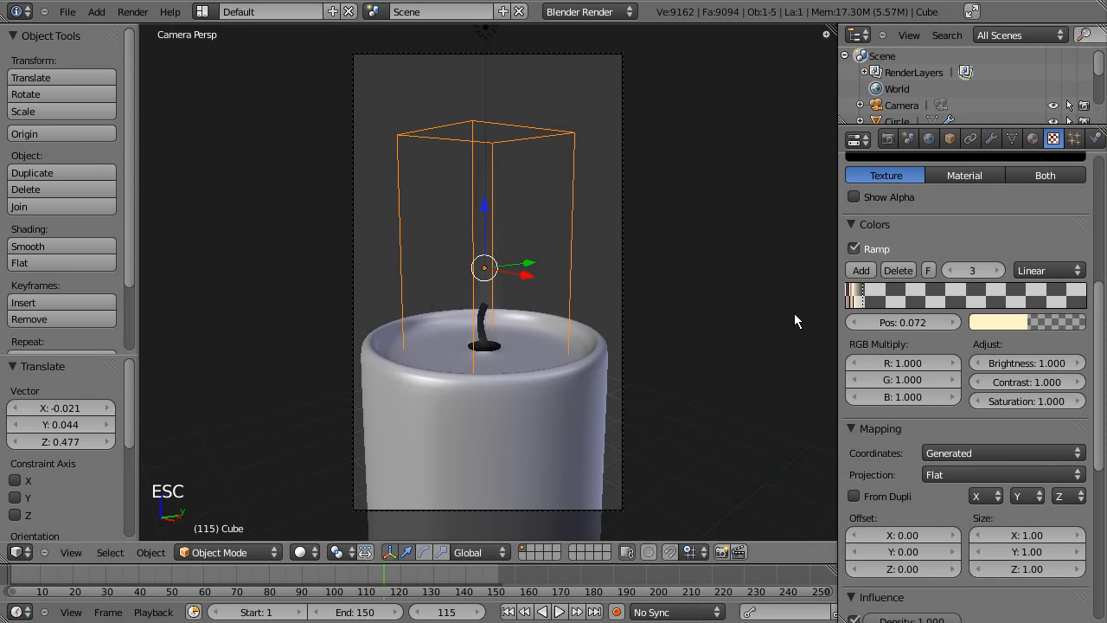
Move the dark red ramp stop to position 0.030 and raise its alpha to 0.71
left_click(855, 300)
left_click_drag(854, 296, 853, 300)
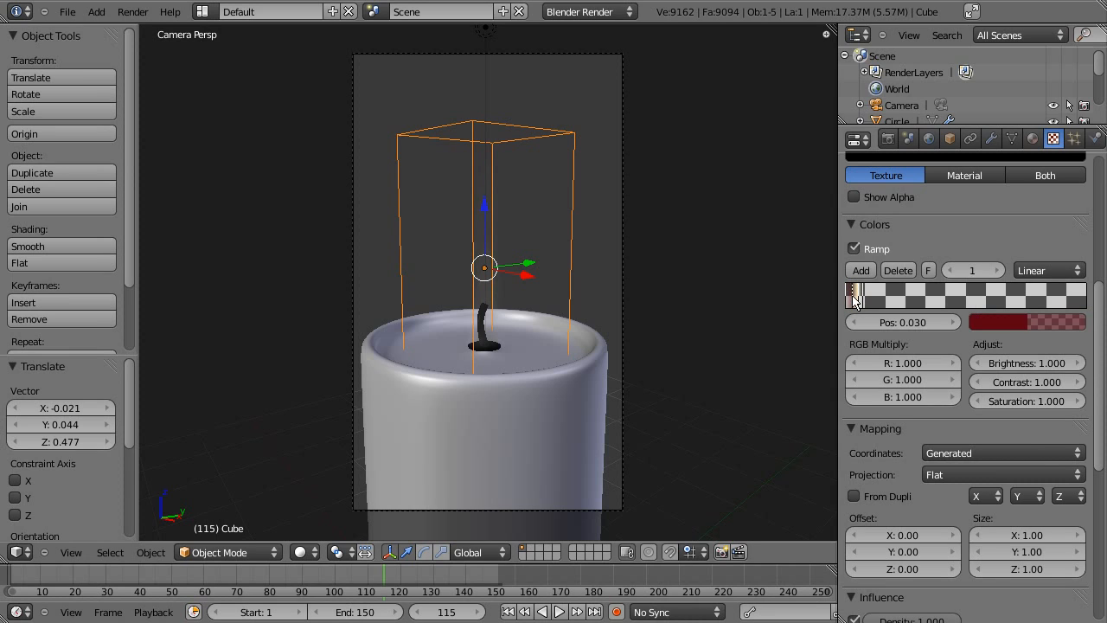
left_click(859, 300)
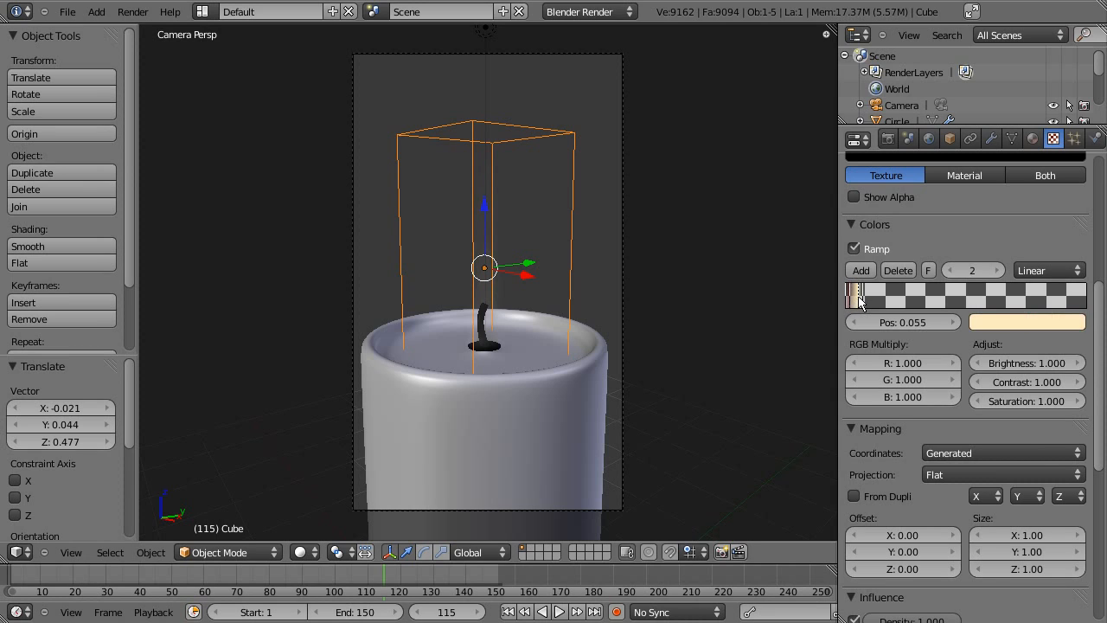
left_click_drag(853, 299, 853, 299)
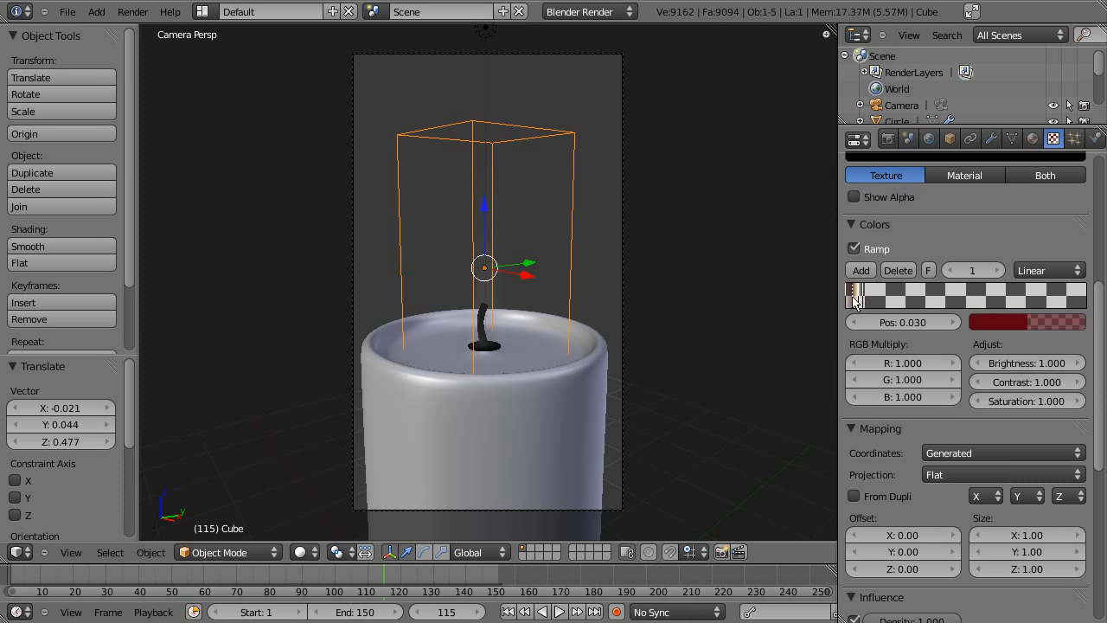
left_click(1045, 328)
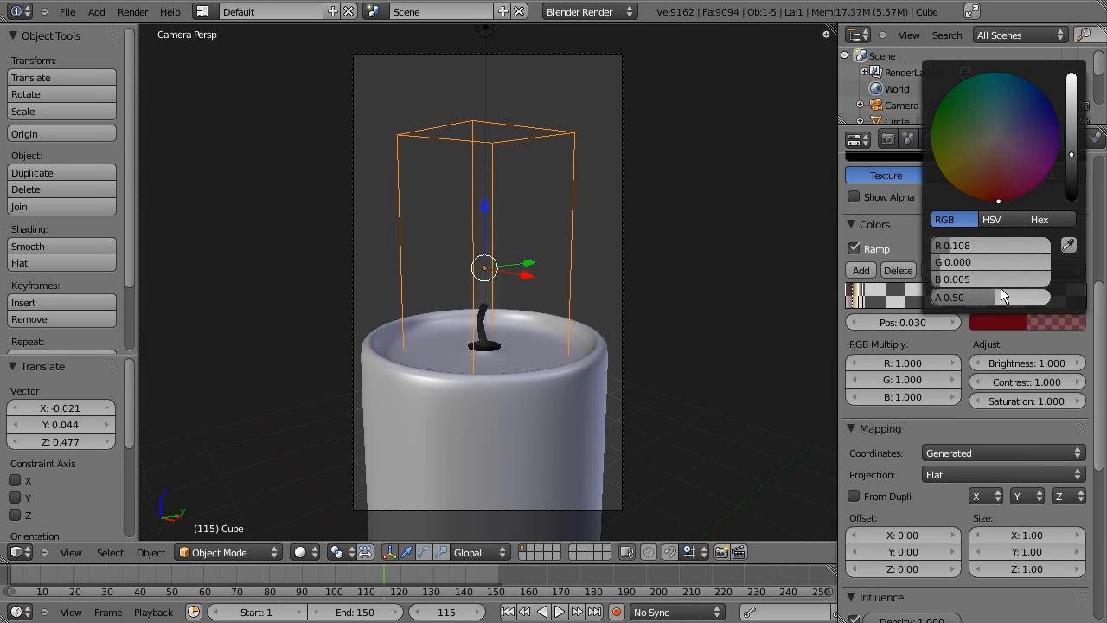
left_click_drag(1008, 298, 1025, 297)
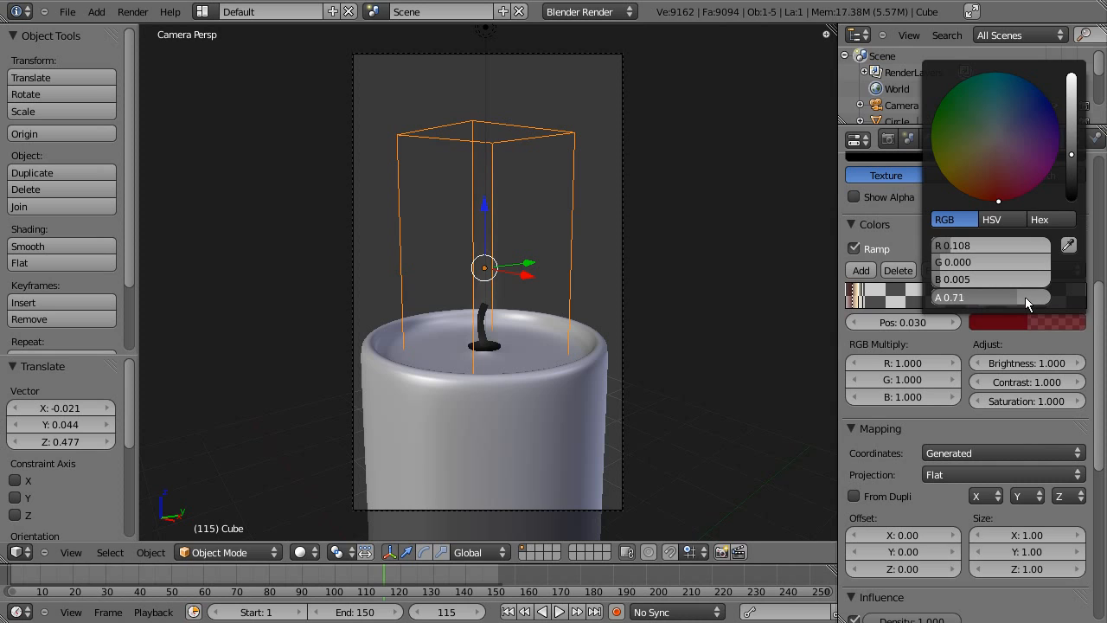
Render the current frame to check the stronger red flame tip, returning to the 3D view
left_click(138, 12)
left_click(144, 28)
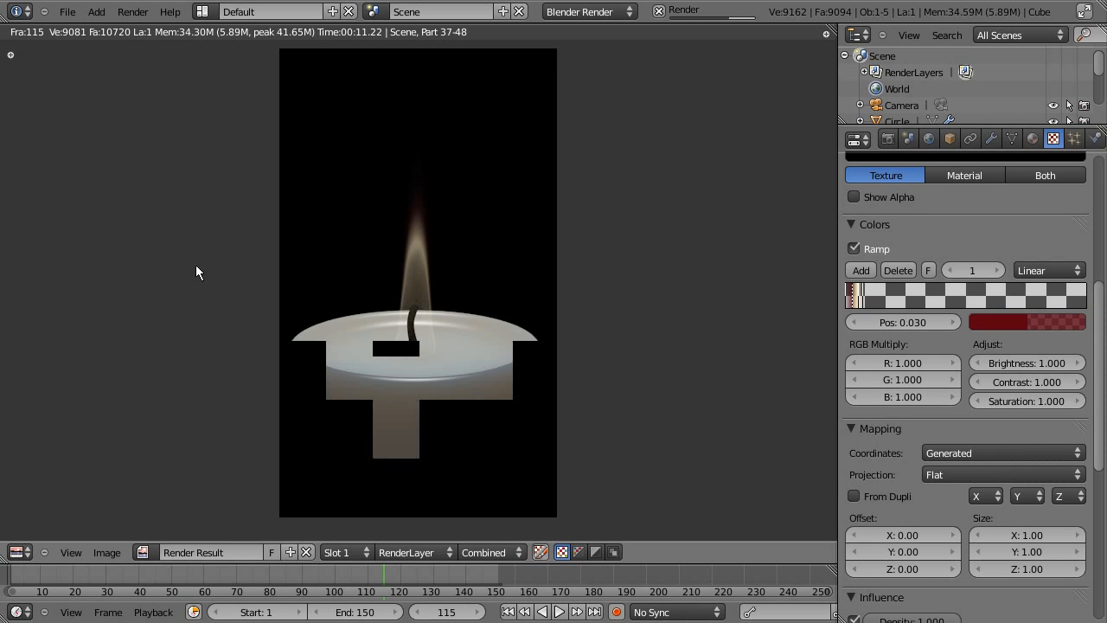
key("Escape")
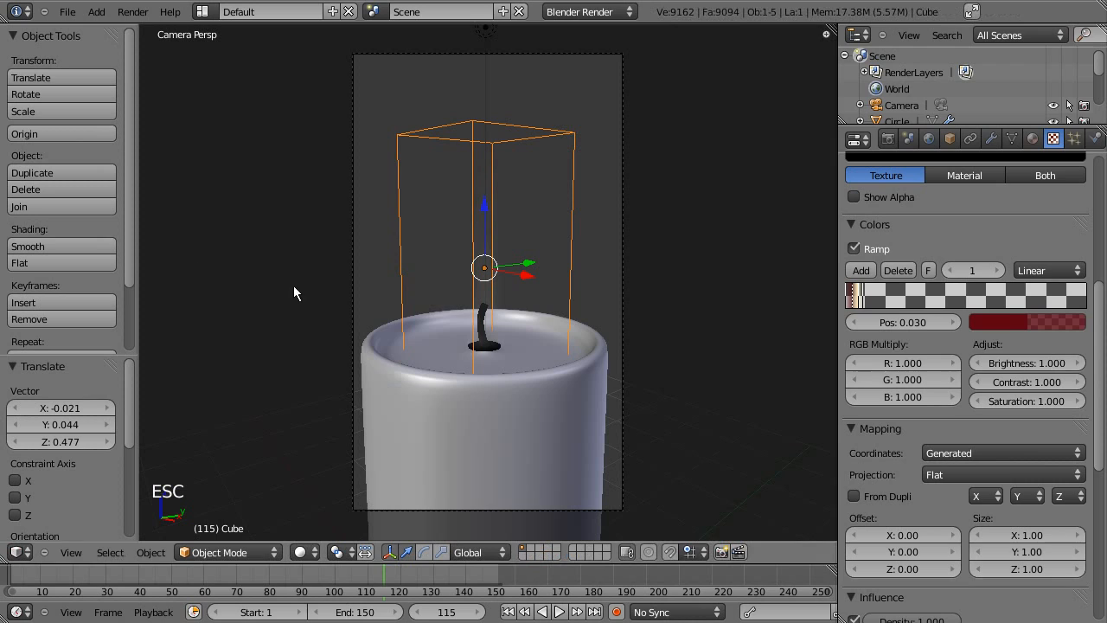
Spread the last two cream stops outward, with the opaque one at position 0.080, and test-render the current frame
left_click(872, 298)
left_click_drag(859, 296, 865, 297)
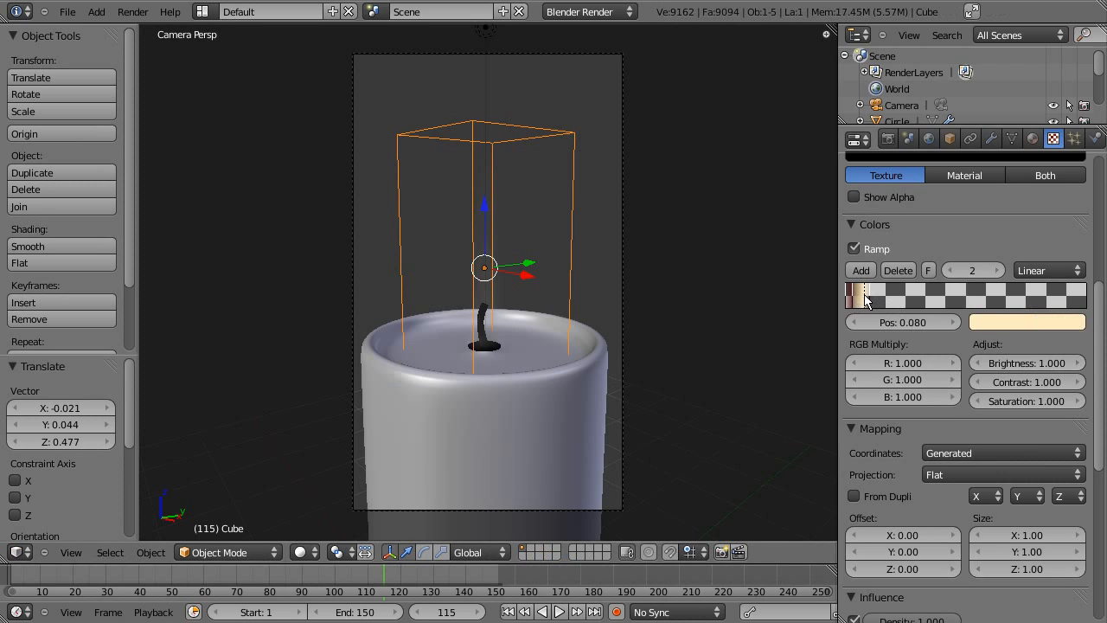
key("F12")
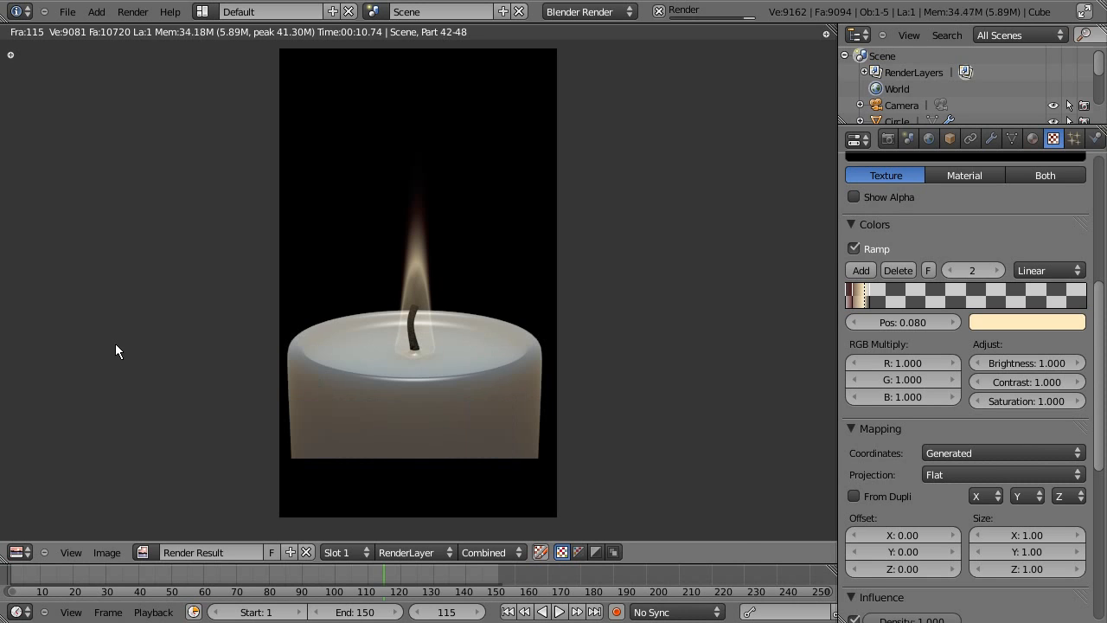
key("Escape")
Move the cream stops further along the ramp and add a fully opaque pale tan stop at position 0.082
mouse_move(871, 296)
left_mouse_down()
mouse_move(888, 296)
mouse_move(877, 296)
left_mouse_up()
left_click(865, 271)
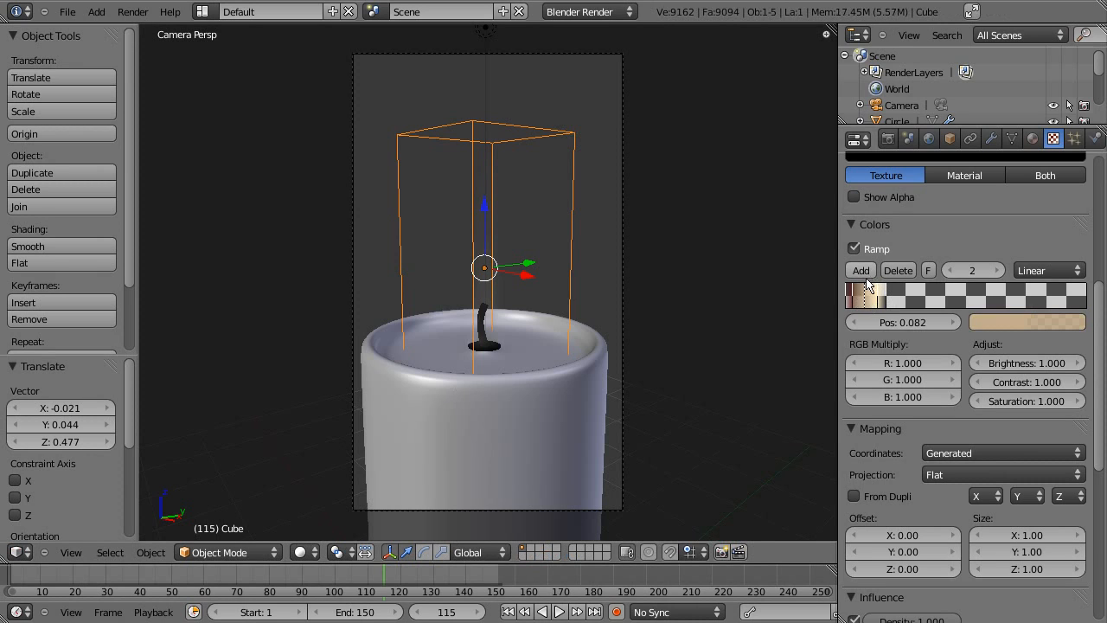
left_click(1004, 322)
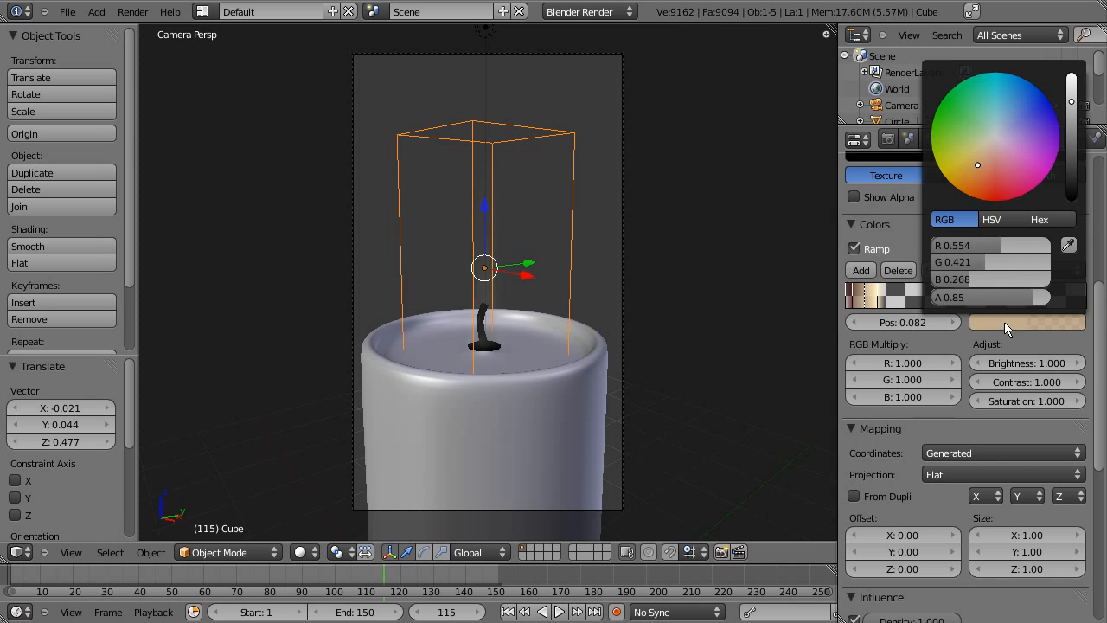
left_click(980, 160)
left_click_drag(995, 294, 1044, 297)
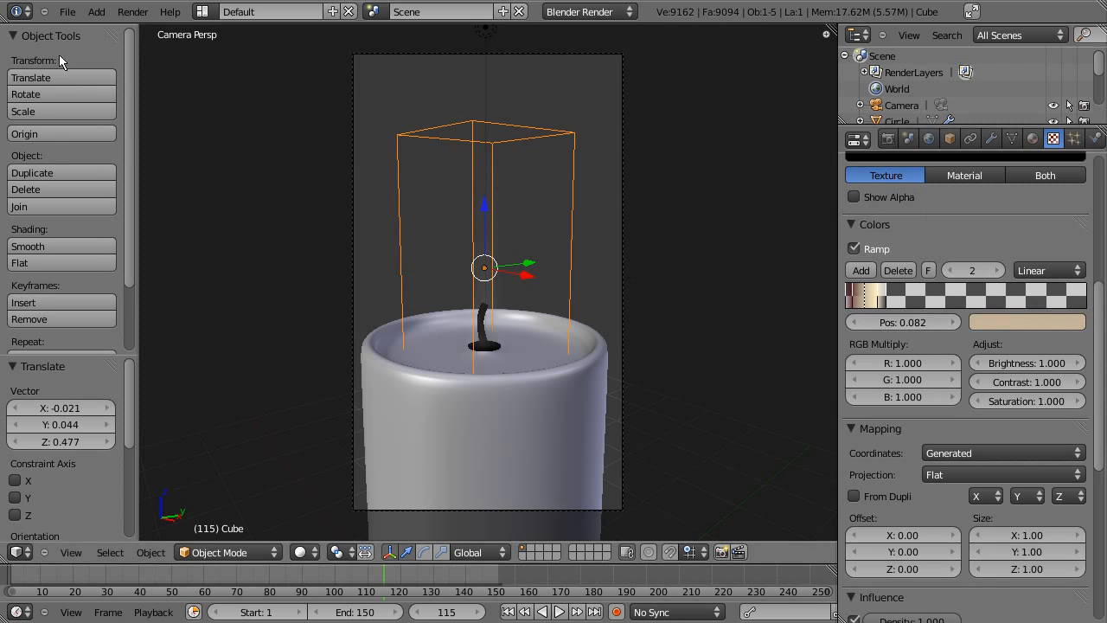
Render the current frame to check the flame with the added tan stop, returning to the 3D view
left_click(132, 11)
left_click(156, 27)
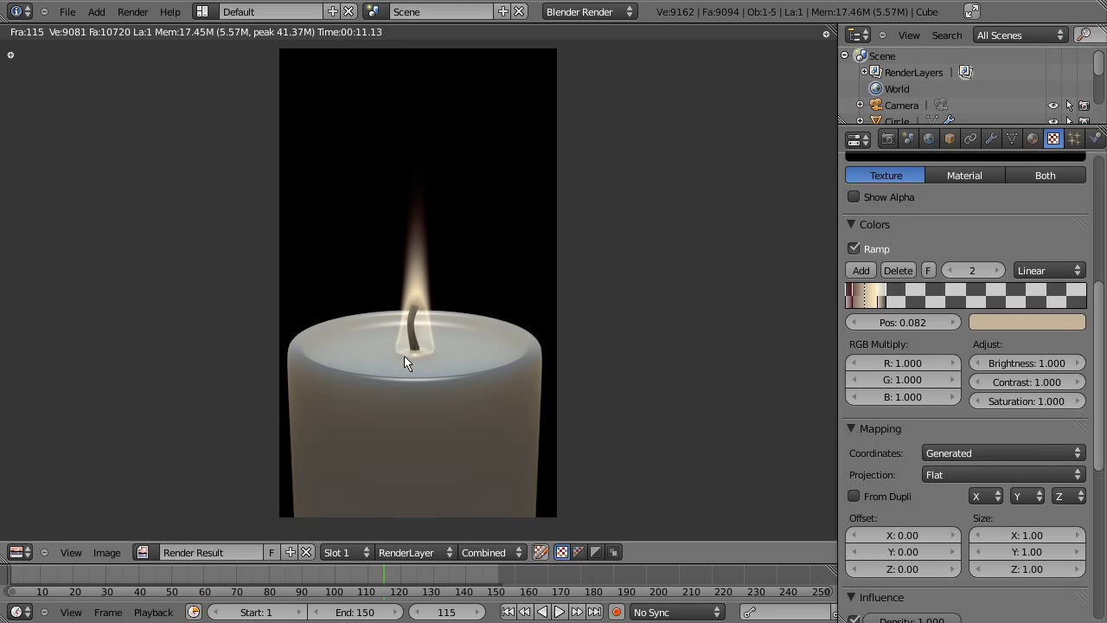
key("Escape")
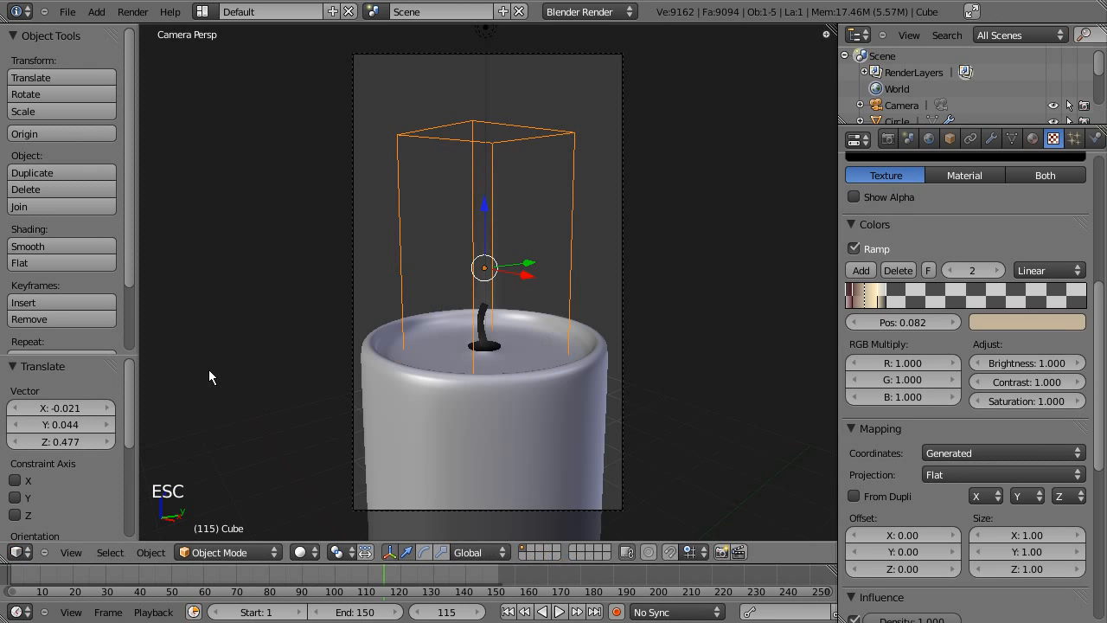
Change the colour of the transparent last ramp stop, at position 0.168, to bright blue
left_click(861, 270)
left_click(862, 270)
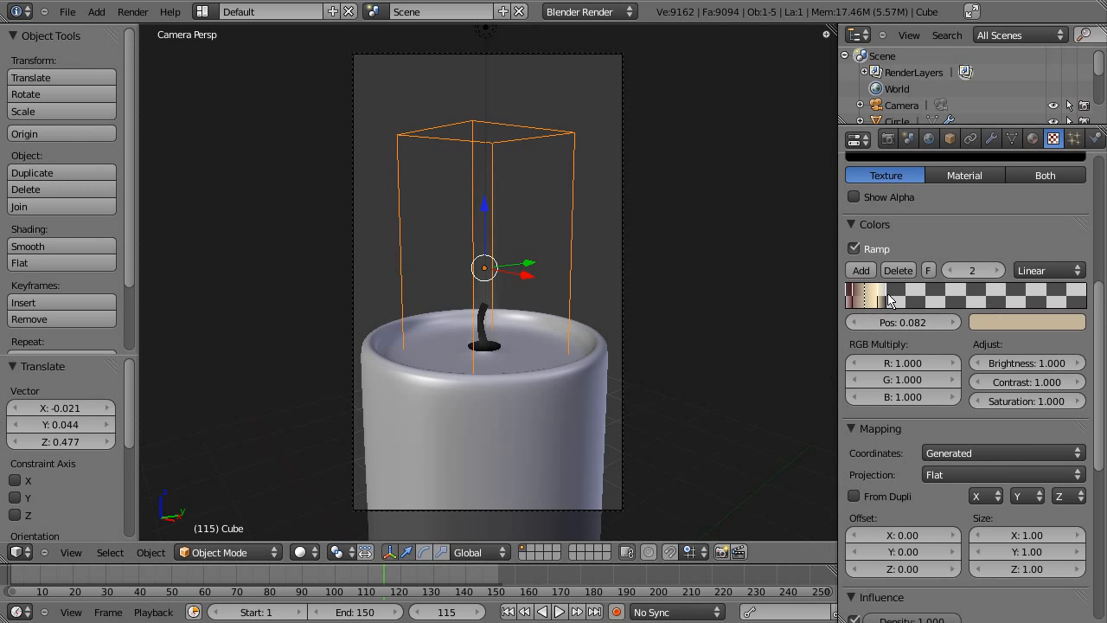
left_click(1046, 321)
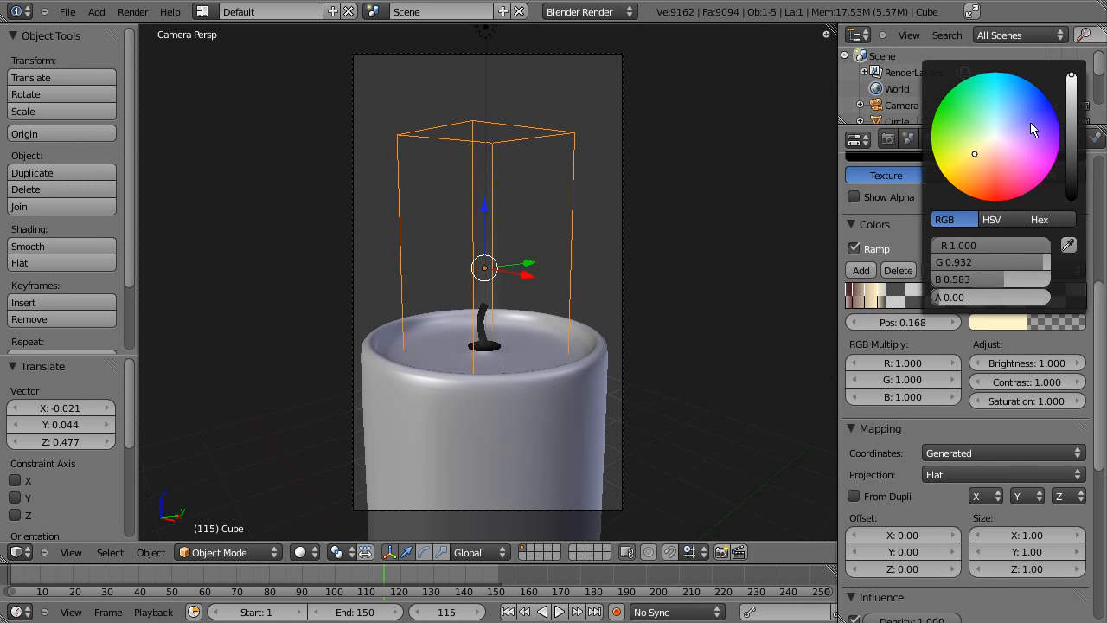
left_click_drag(1031, 124, 1054, 100)
Render the current frame to check the blue stop's effect at the flame's base, returning to the 3D view
left_click(132, 11)
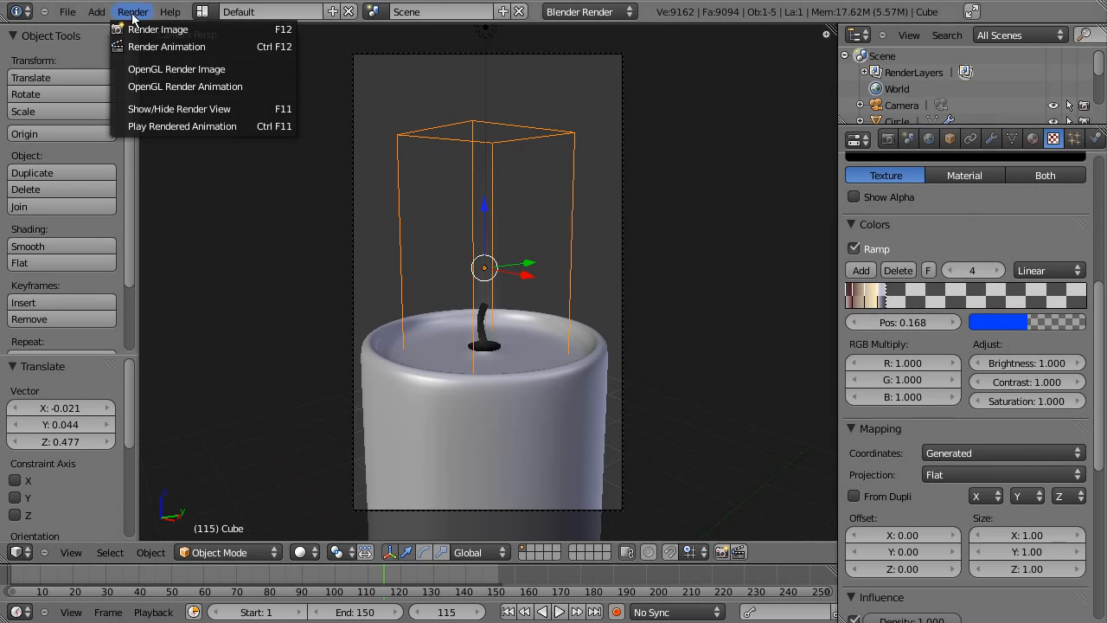
left_click(151, 25)
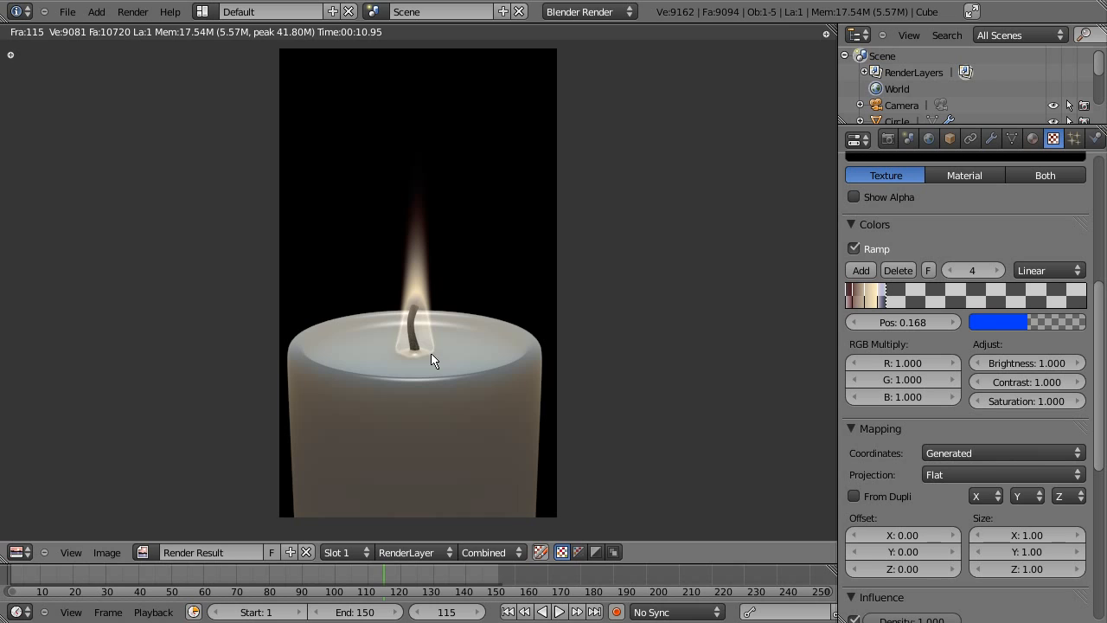
key("Escape")
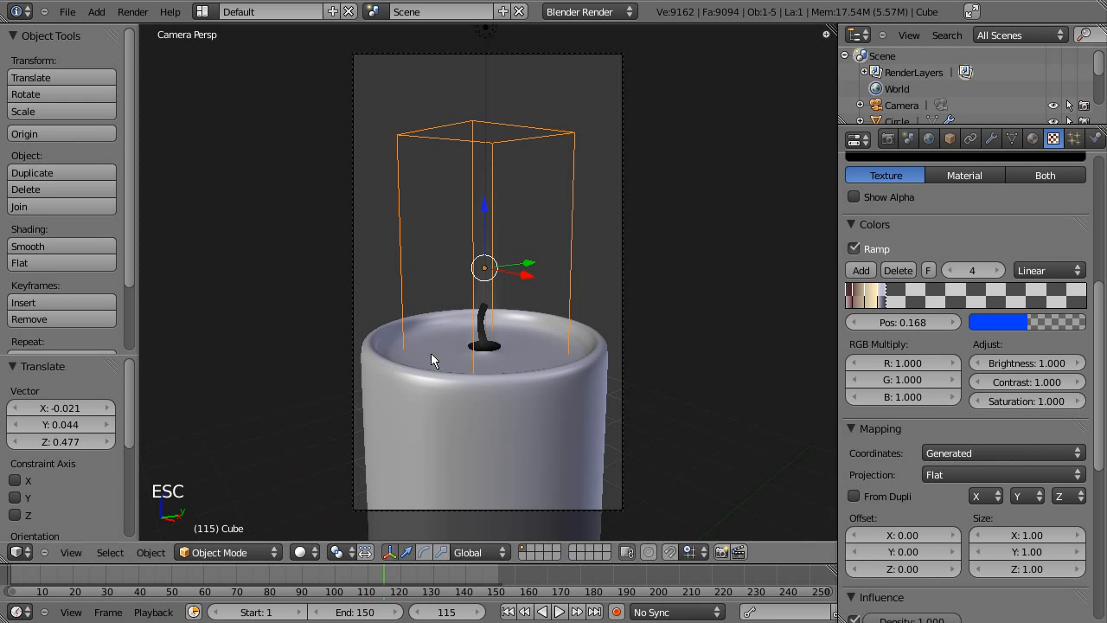
Move the transparent blue ramp stop to position 0.147, closer to the opaque cream stop
left_click(879, 299)
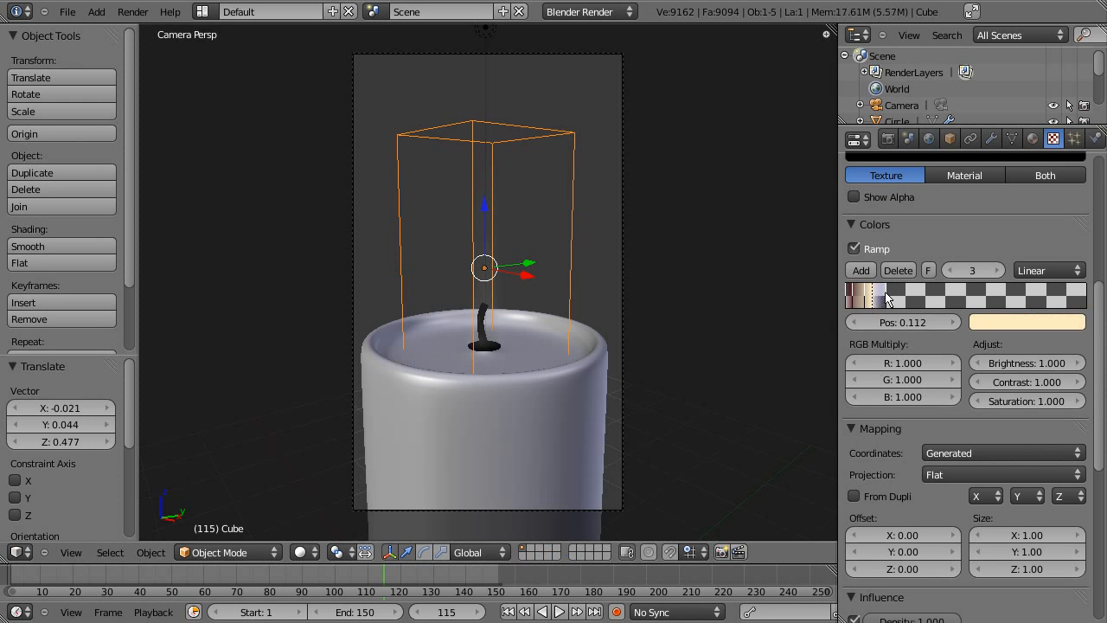
left_click(883, 298)
left_click_drag(883, 299, 881, 298)
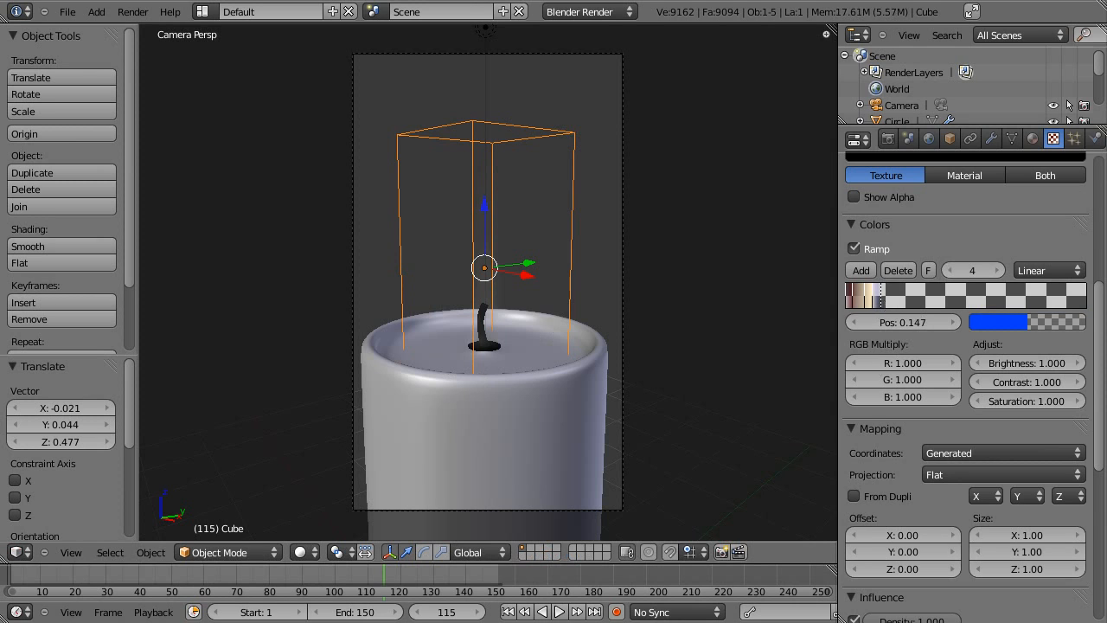
Set the Emission of the domain cube's volume material to 30
left_click_drag(1100, 355, 1105, 225)
left_click(1033, 139)
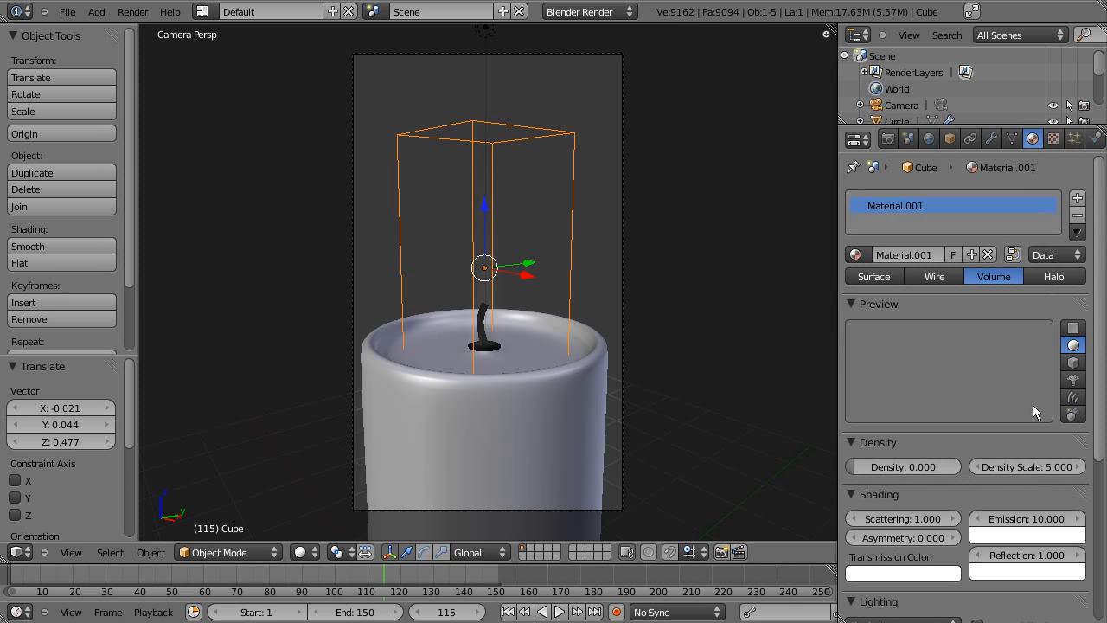
left_click_drag(1103, 272, 1104, 320)
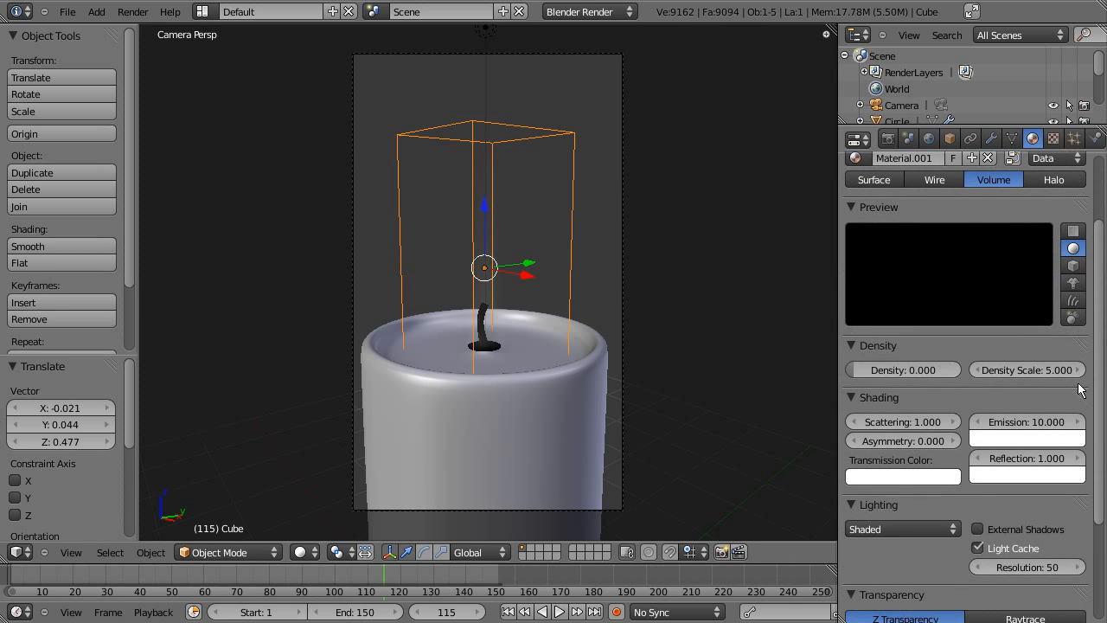
left_click(1031, 423)
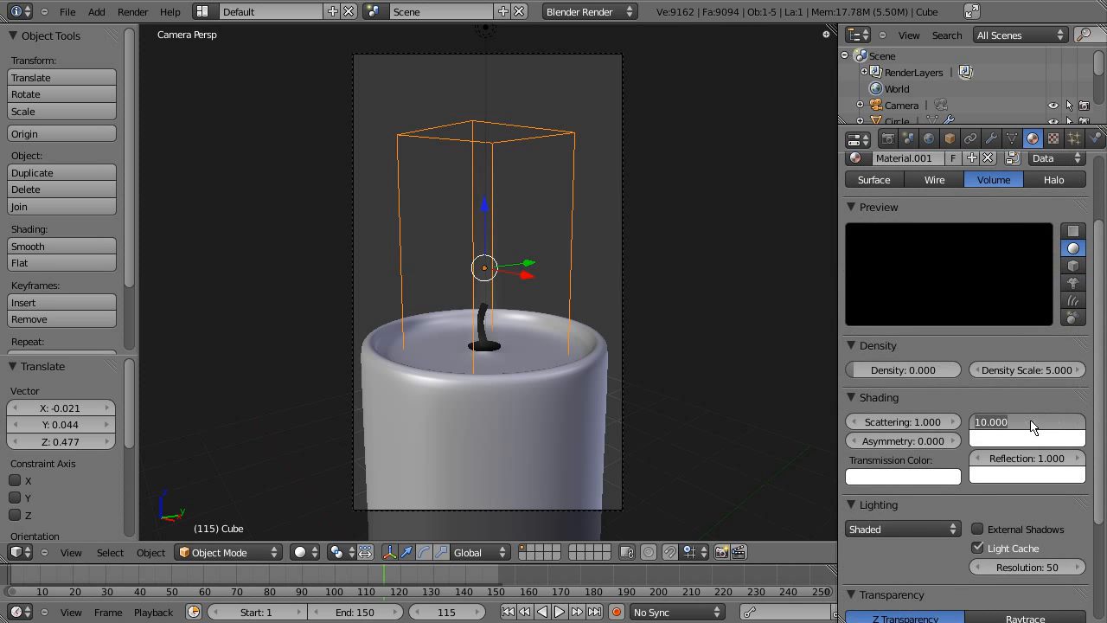
type("30")
key("Return")
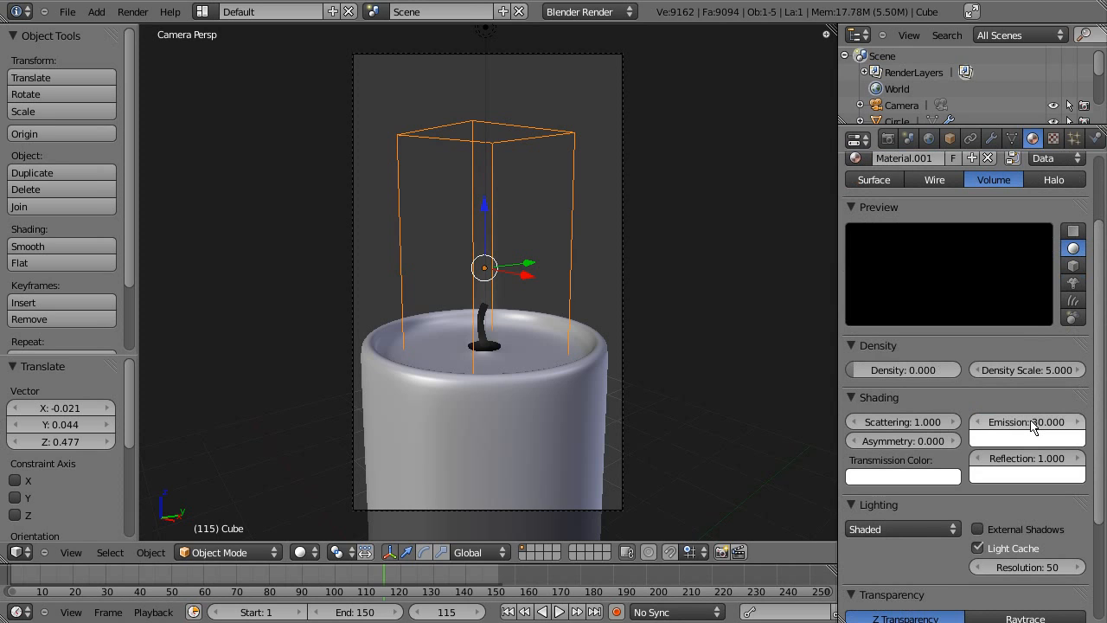
Render the current frame to check the flame's brightness at the new emission, returning to the 3D view
left_click(133, 11)
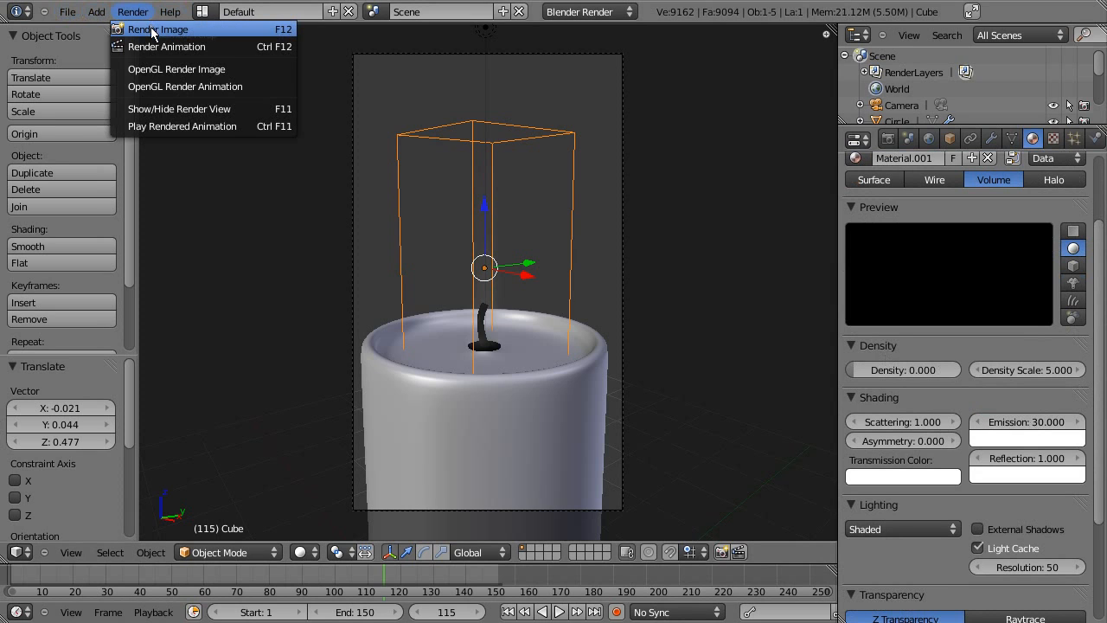
left_click(158, 31)
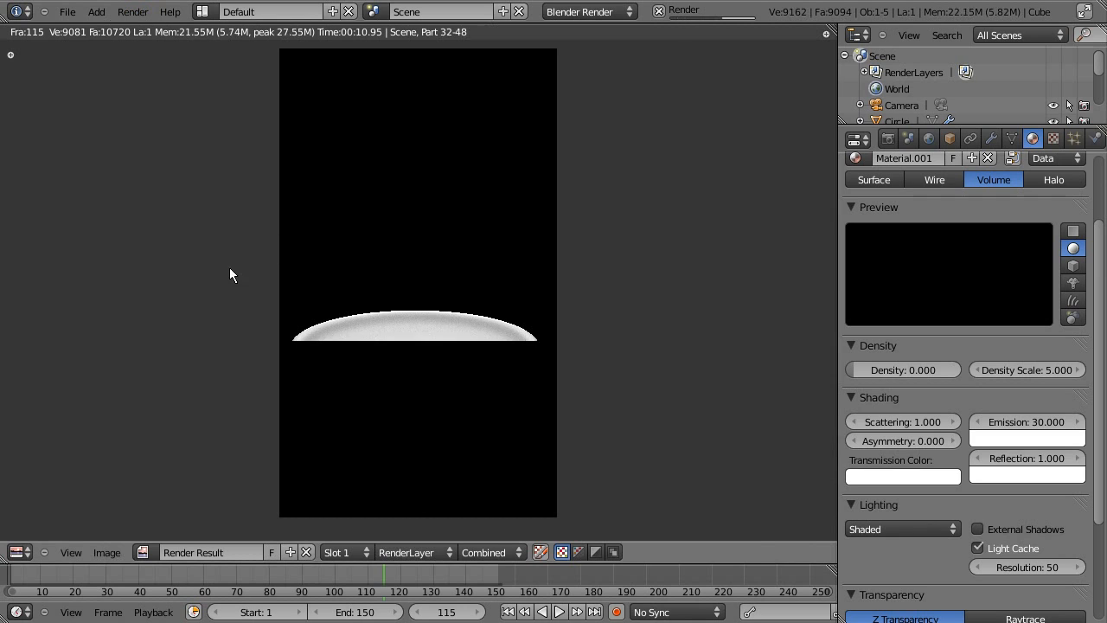
key("F12")
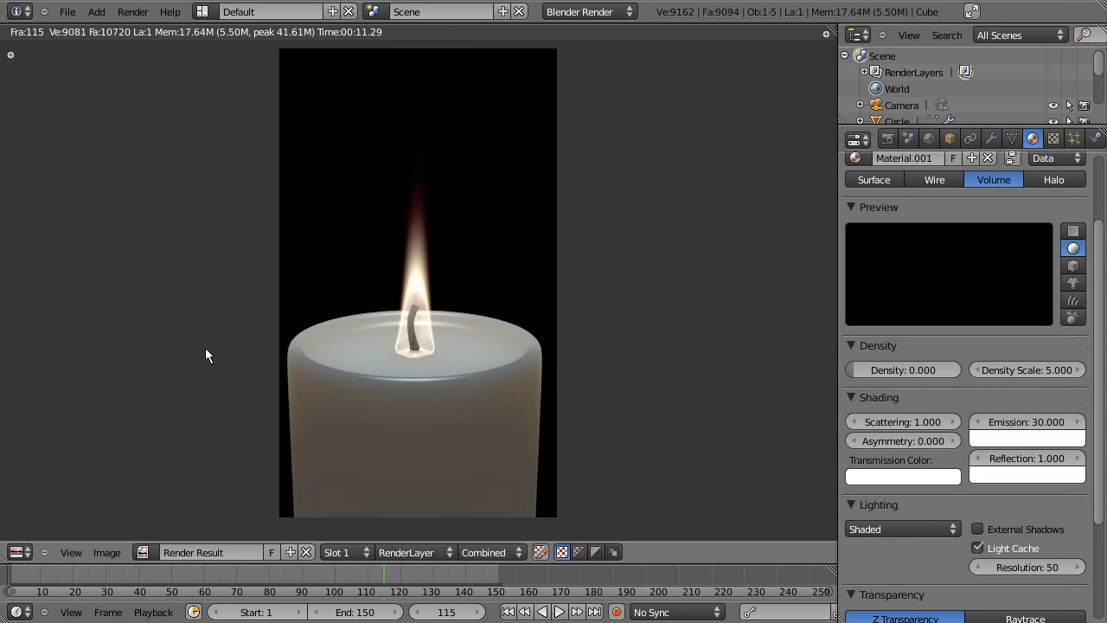
key("Escape")
Set the volume material's Emission to 40 and bring the flame texture's colour ramp back into view
left_click(1023, 421)
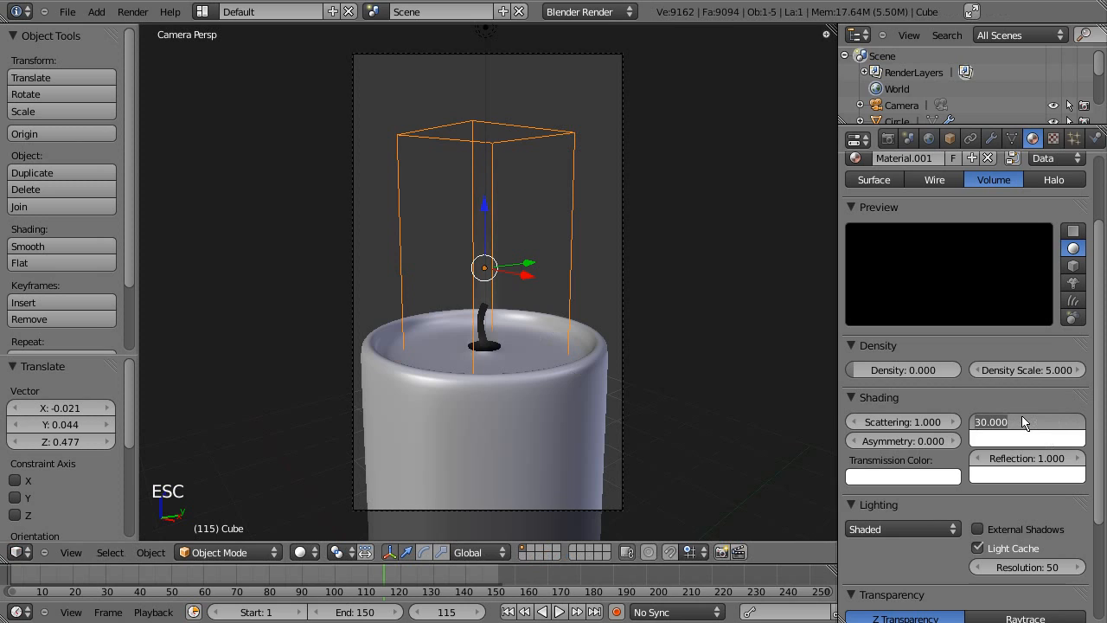
type("40")
key("Return")
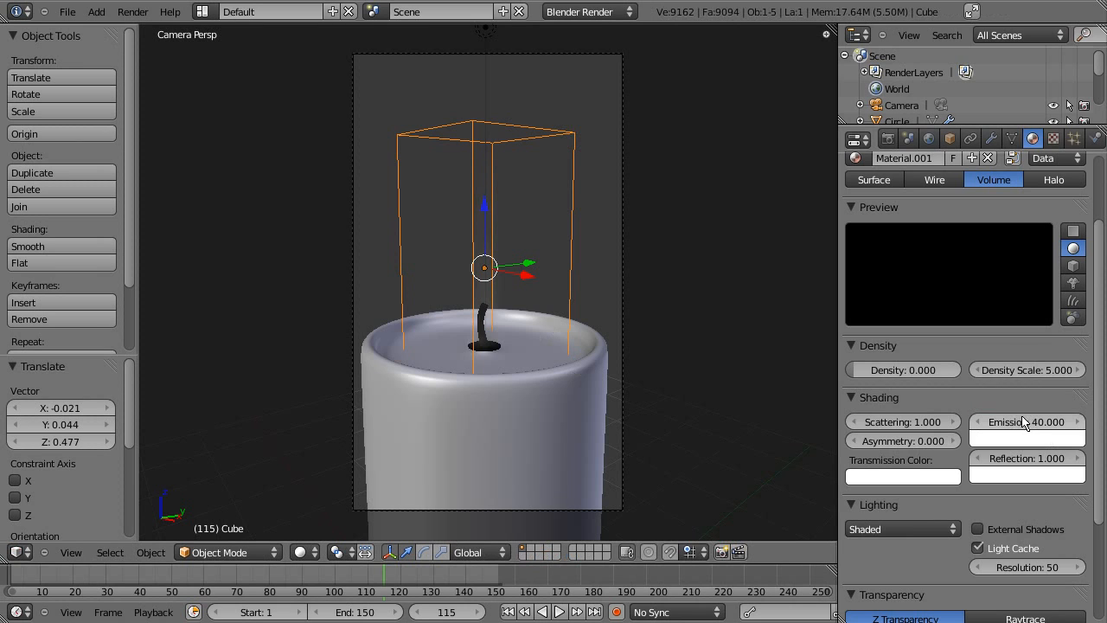
left_click(1053, 139)
left_click_drag(1103, 316, 1101, 390)
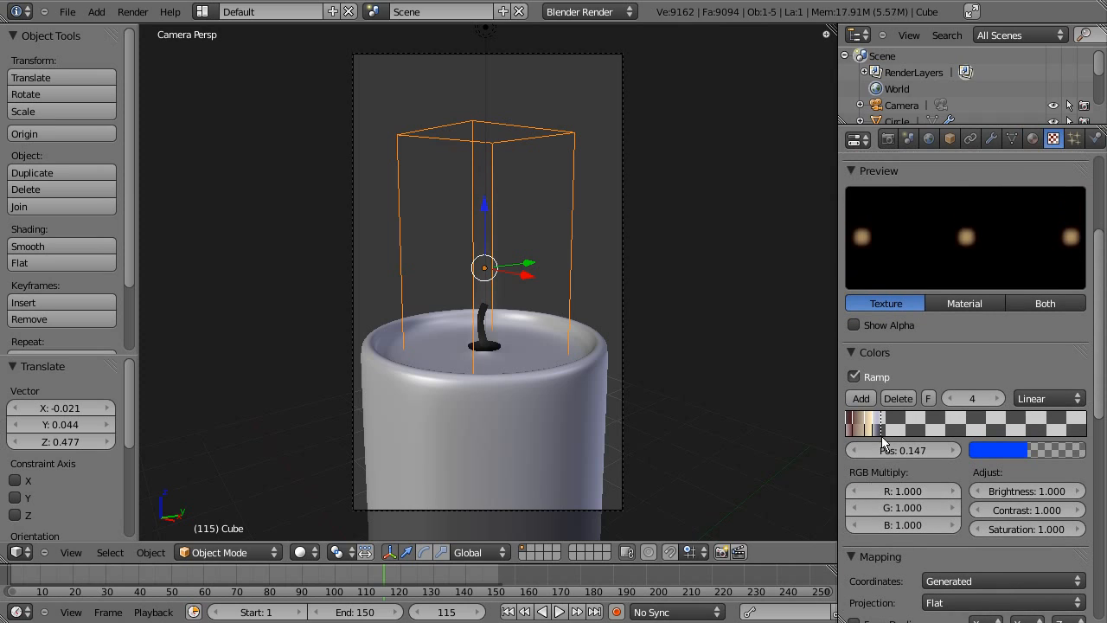
Move the opaque cream ramp stop to position 0.094 and render the current frame to check the flame
left_click_drag(883, 428, 869, 424)
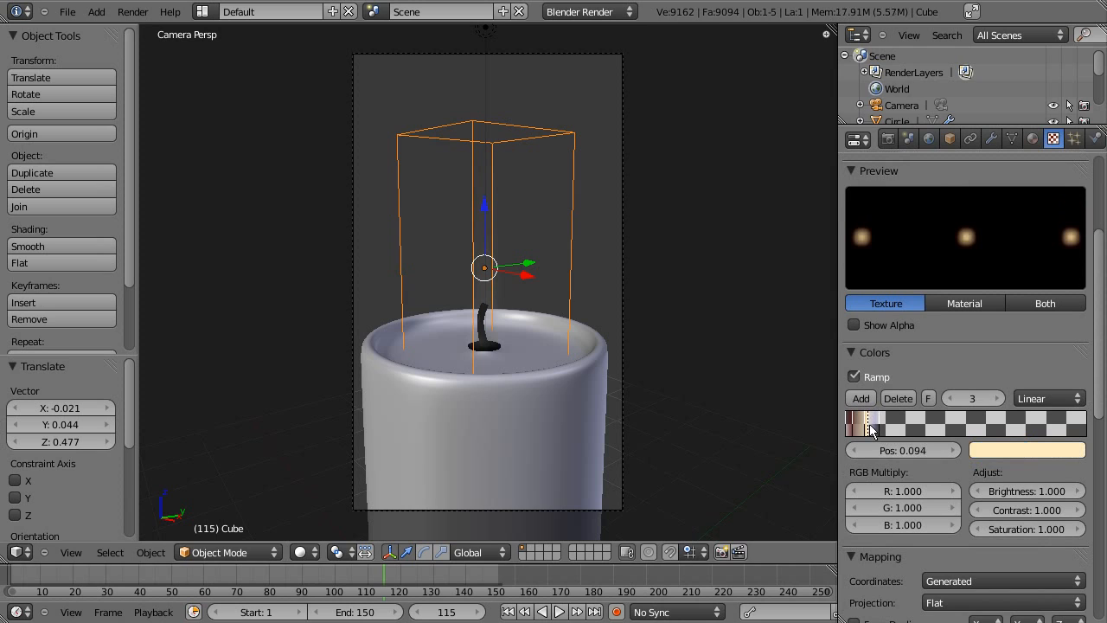
left_click(119, 11)
left_click(140, 37)
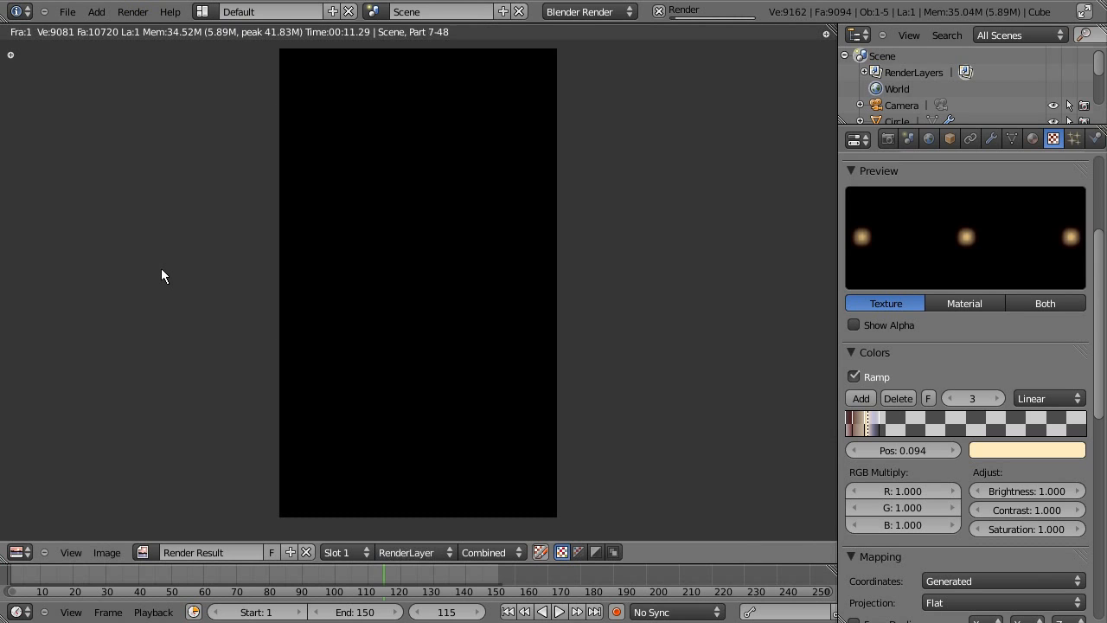
key("Escape")
left_click(132, 12)
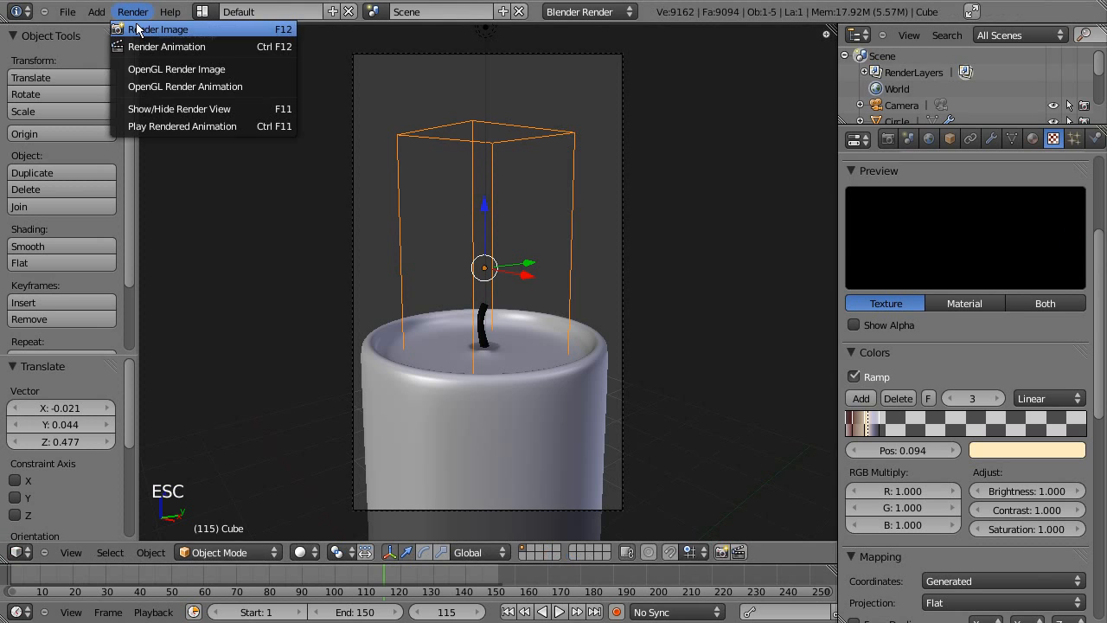
left_click(138, 29)
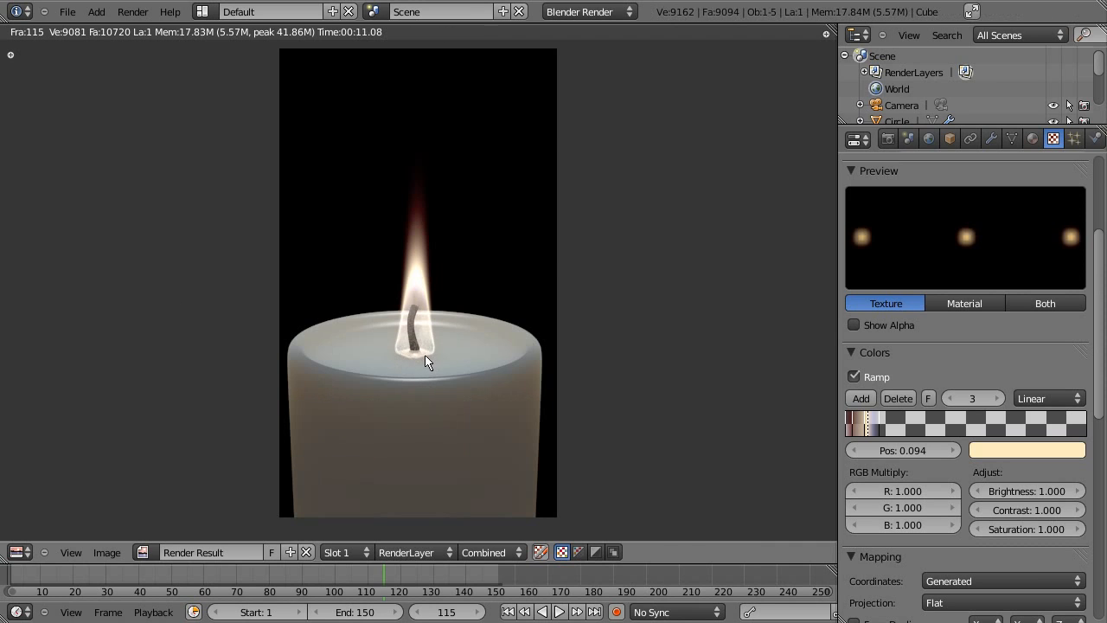
key("Escape")
Tighten the end of the ramp by shifting the transparent blue stop inward and the cream stop to position 0.087, test-rendering the frame
left_click(881, 425, "ctrl")
mouse_move(882, 425)
left_mouse_down()
mouse_move(862, 426)
mouse_move(874, 428)
left_mouse_up()
left_click(133, 12)
left_click(145, 30)
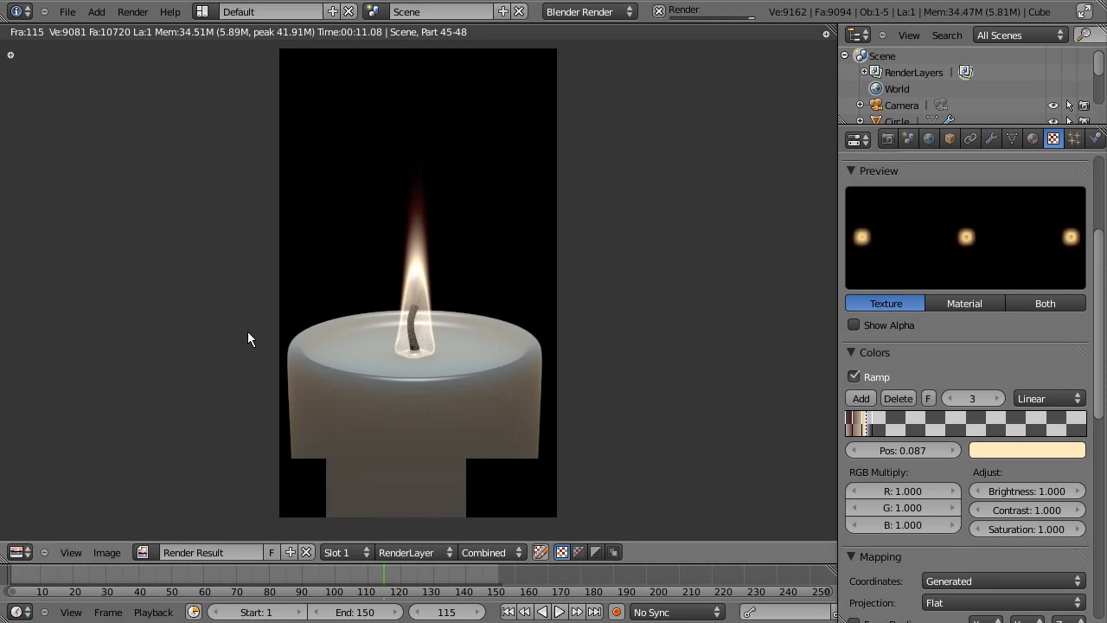
key("Escape")
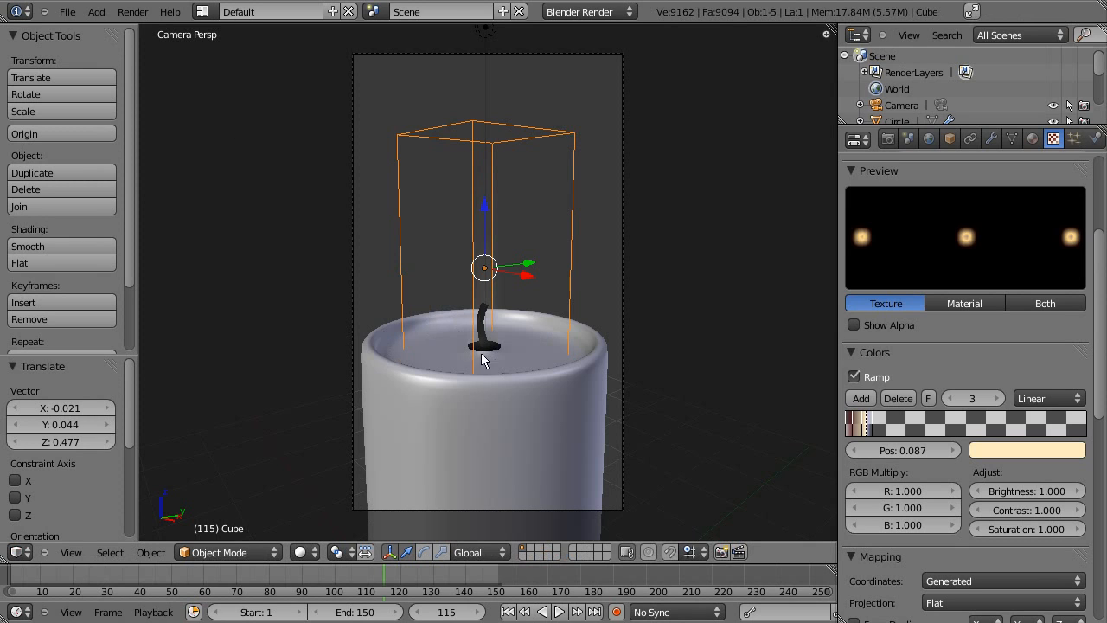
Render the current frame again and examine the flame around the wick up close, returning to the 3D view
left_click(132, 11)
left_click(154, 30)
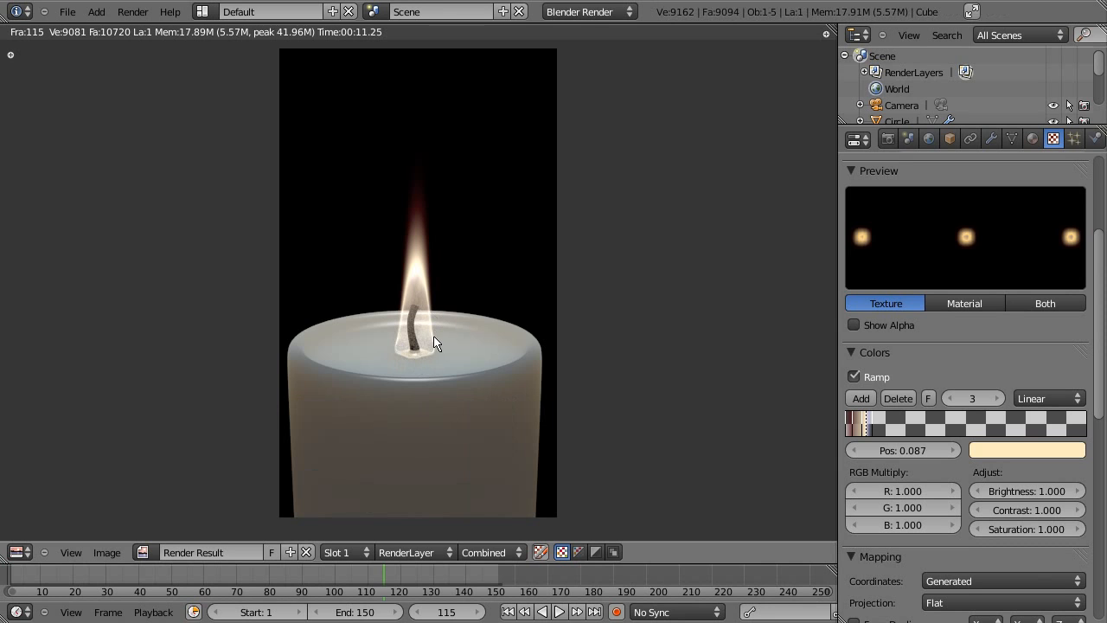
scroll(435, 346, "up", 3)
scroll(449, 415, "up", 3)
scroll(468, 471, "down", 2)
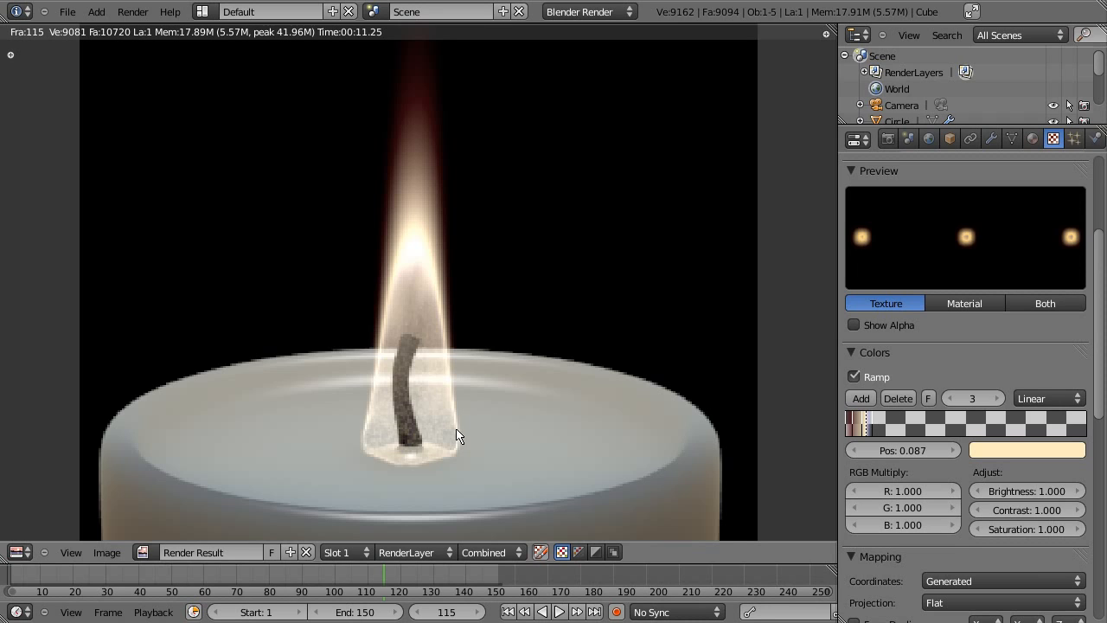
scroll(457, 435, "down", 4)
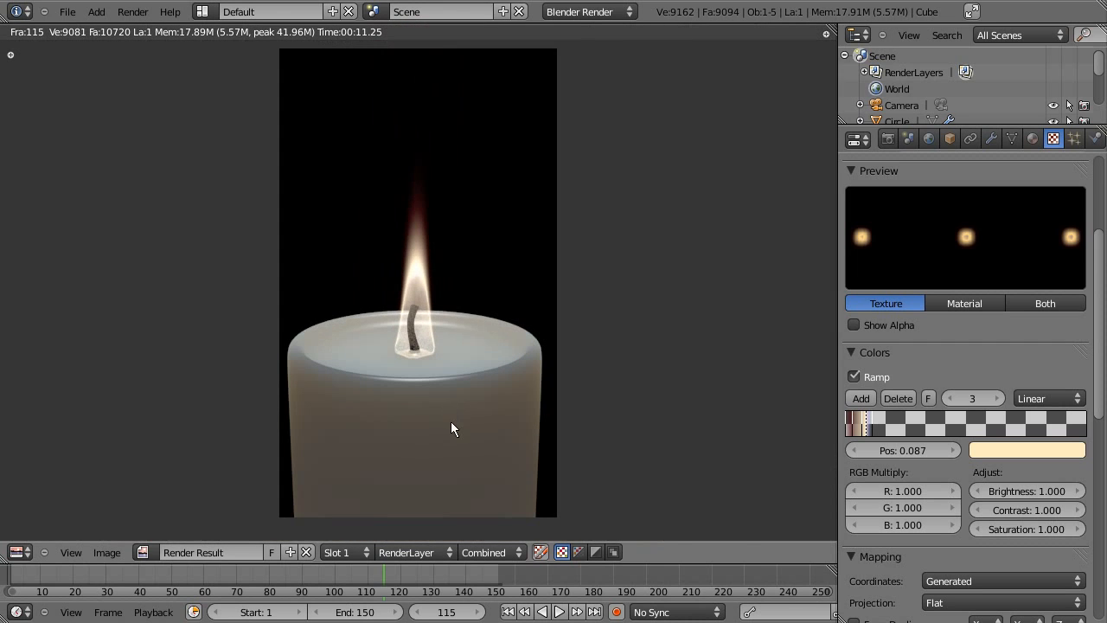
key("Escape")
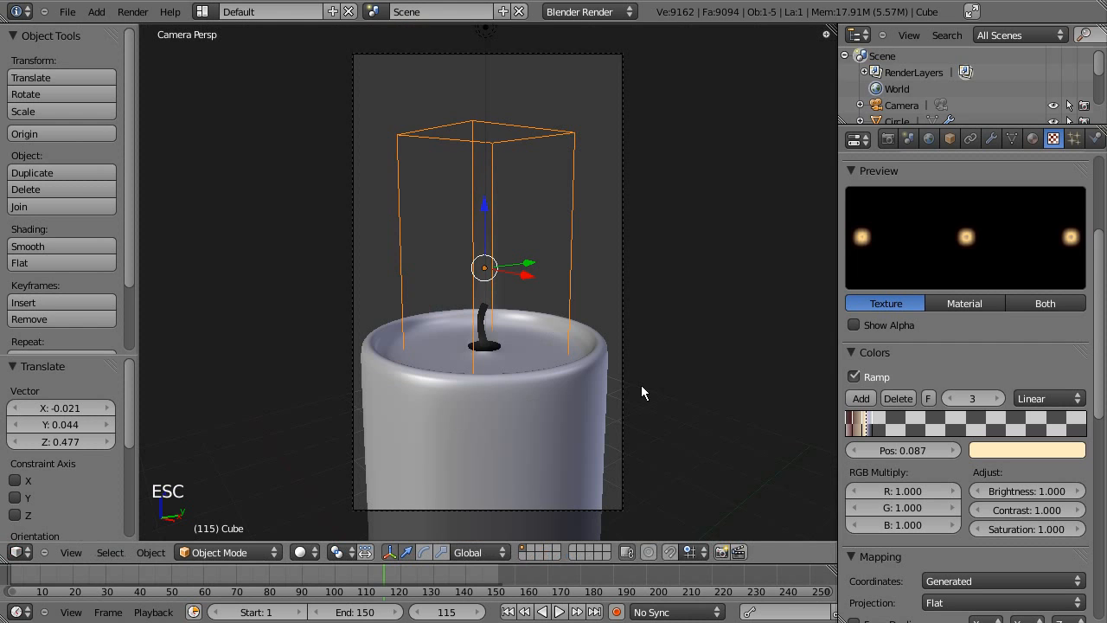
Set the Voxel Data source of the Flame texture to Heat
left_click_drag(1099, 256, 1098, 182)
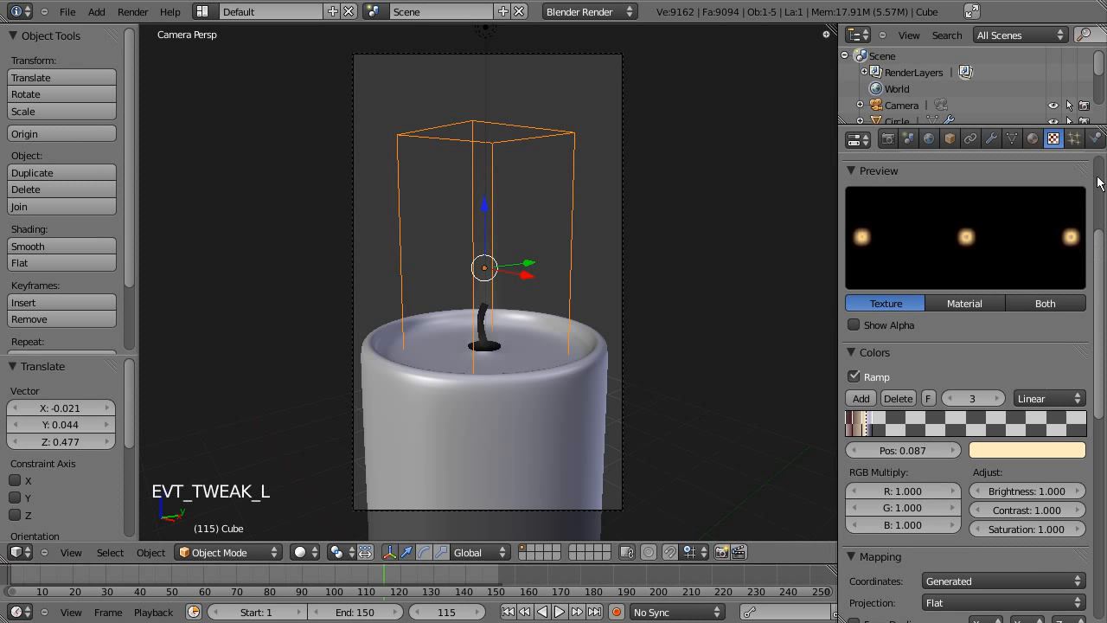
left_click_drag(1095, 256, 1093, 180)
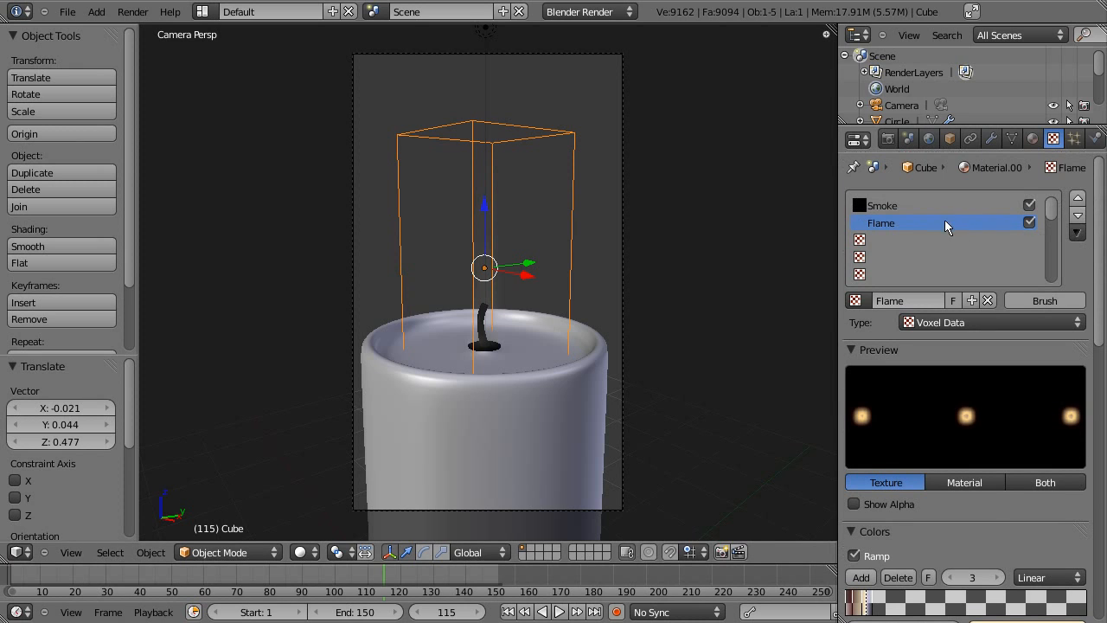
left_click_drag(1100, 294, 1100, 482)
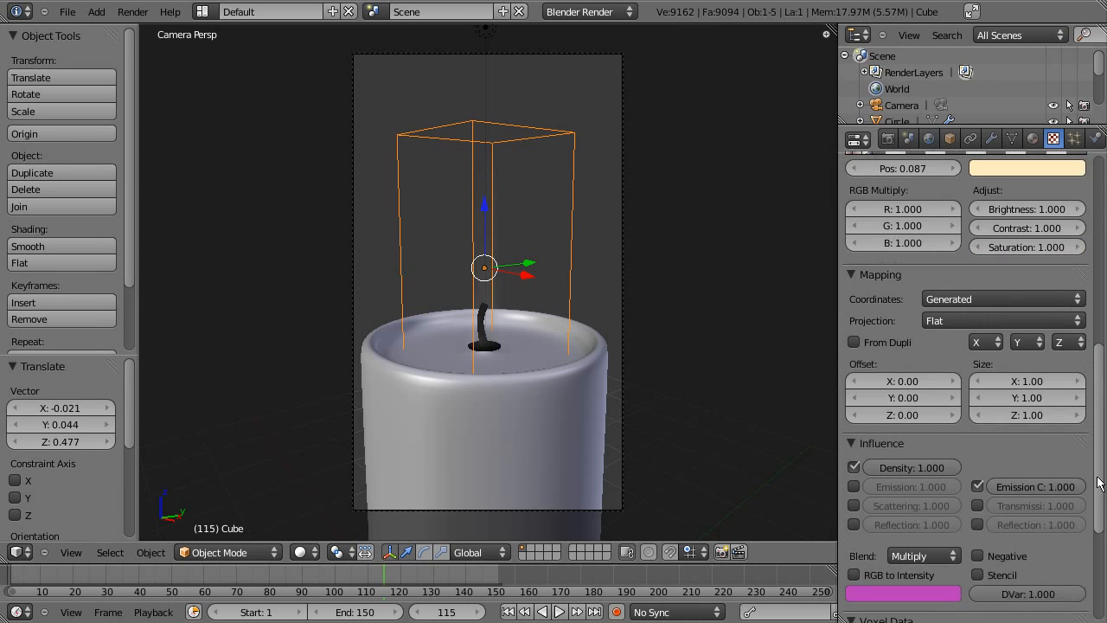
left_click_drag(1098, 439, 1101, 542)
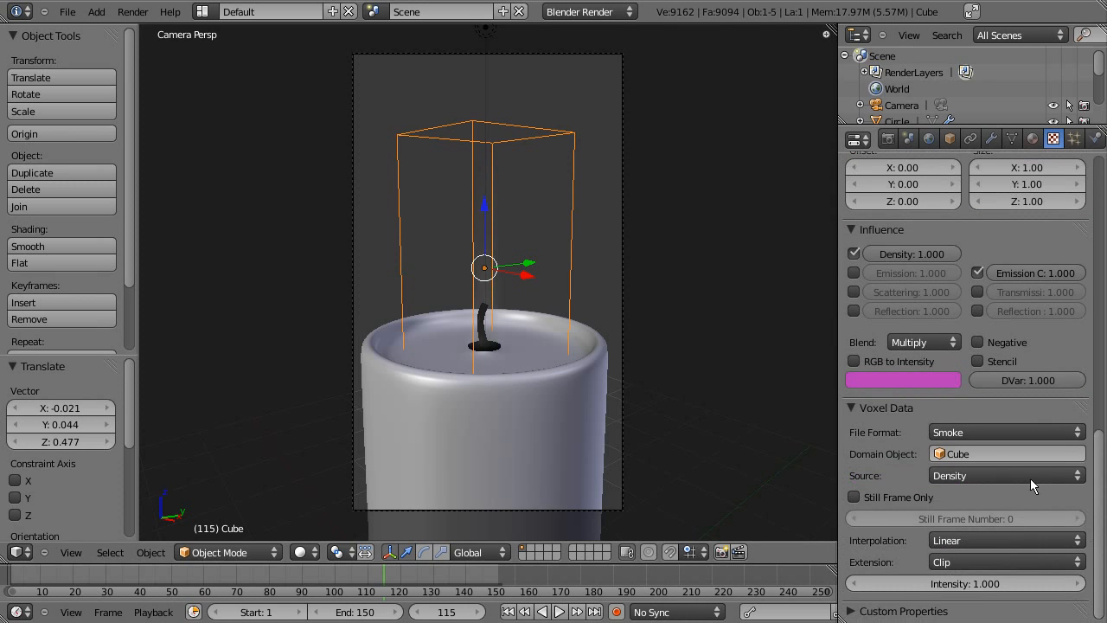
left_click(976, 474)
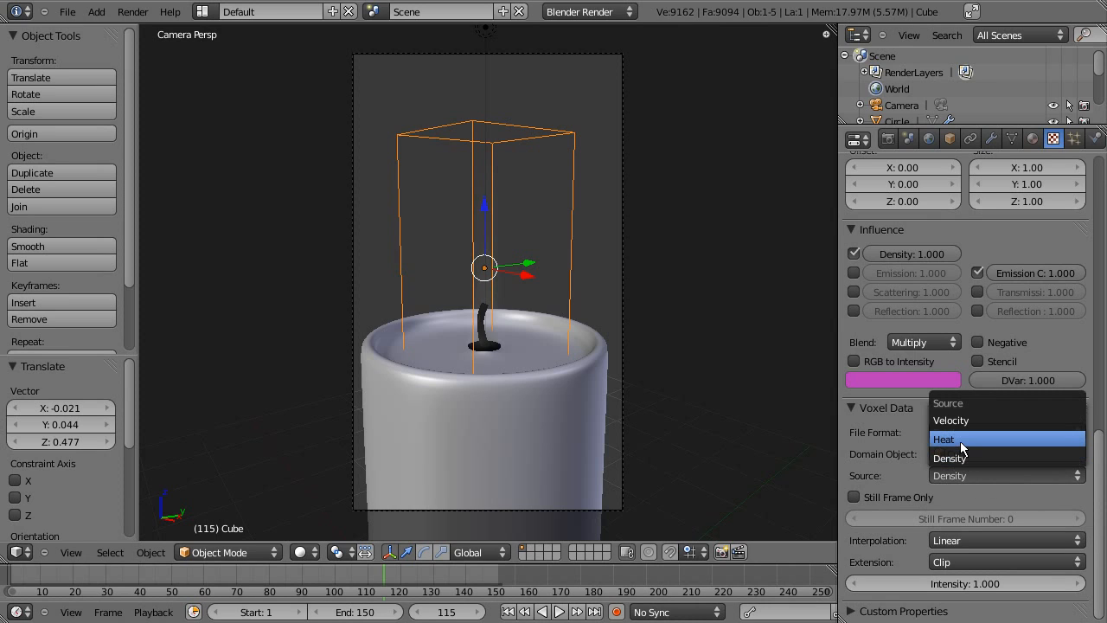
left_click(962, 441)
Enable the Flame texture's Emission influence and adjust its Density influence
left_click_drag(1102, 508, 1105, 424)
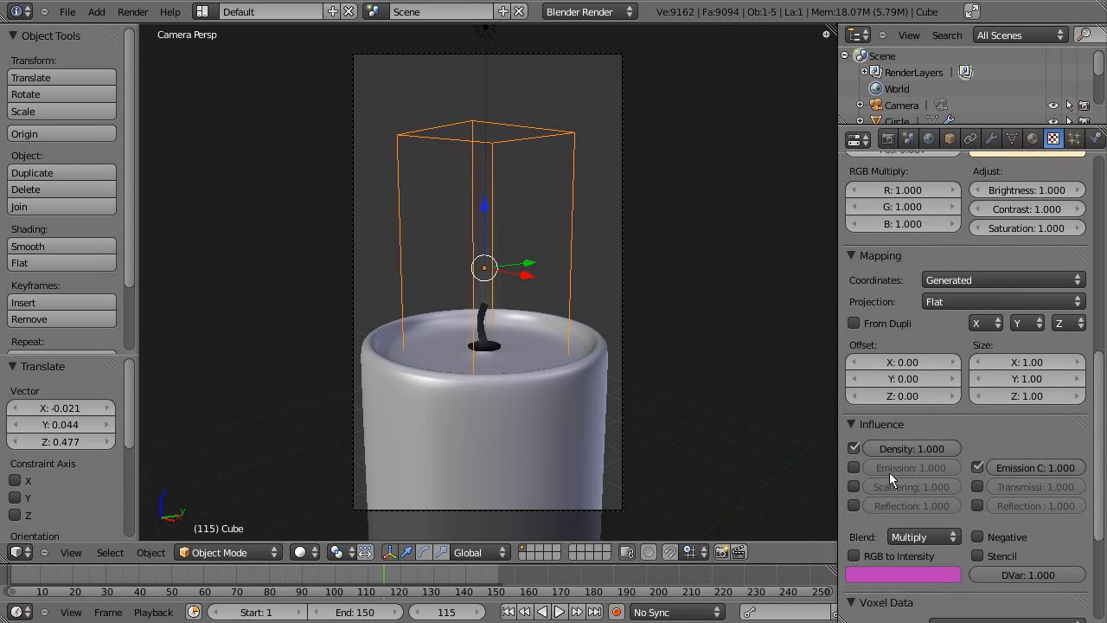
left_click(857, 468)
left_click_drag(906, 451, 942, 446)
left_click_drag(1103, 487, 1103, 349)
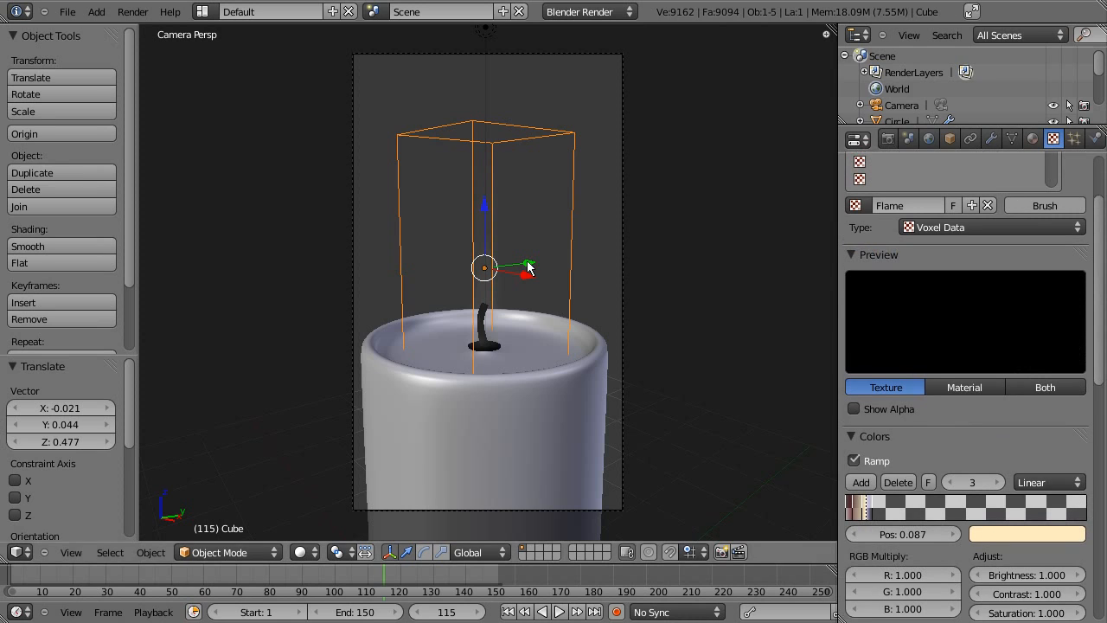
Switch the domain material's preview shape to a cube and return to the Flame texture's colour ramp
left_click(1033, 139)
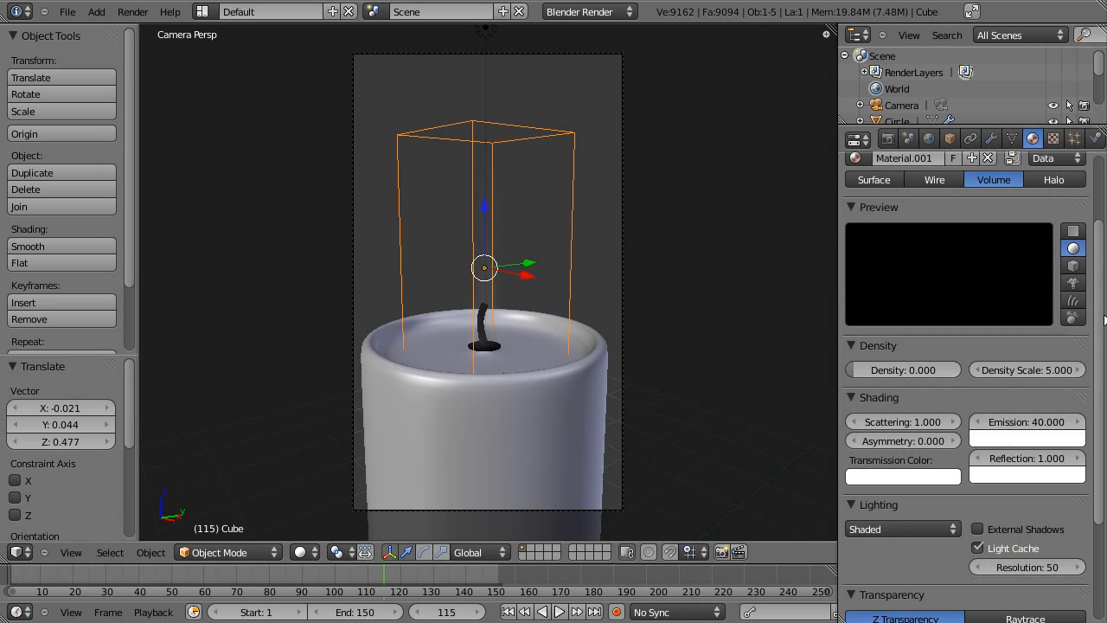
left_click_drag(1102, 291, 1103, 334)
scroll(1101, 383, "up", 5)
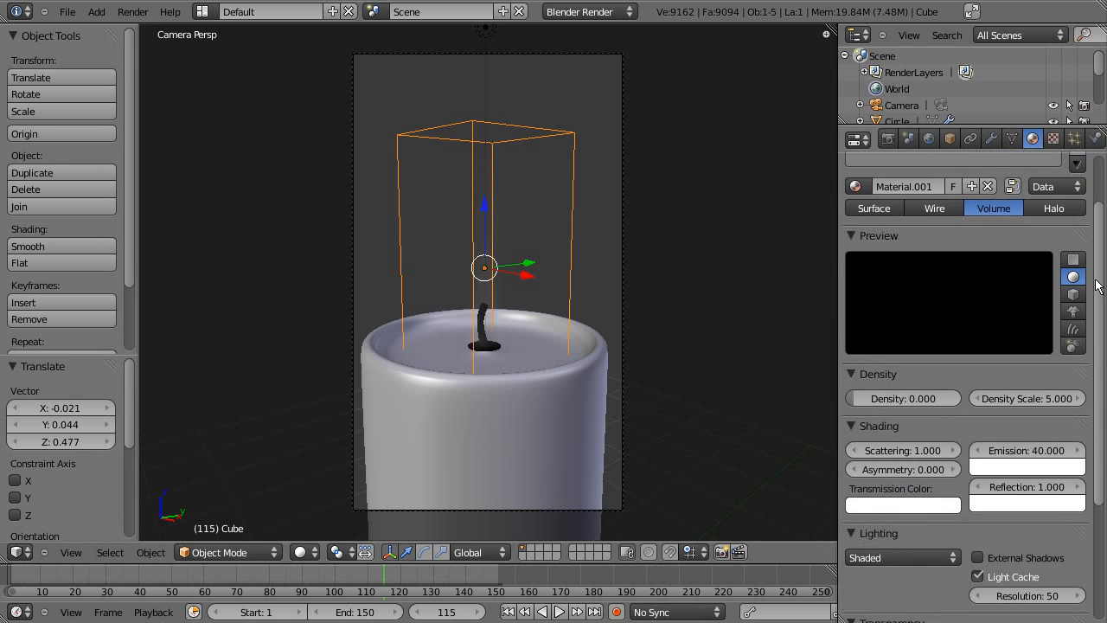
left_click(1074, 294)
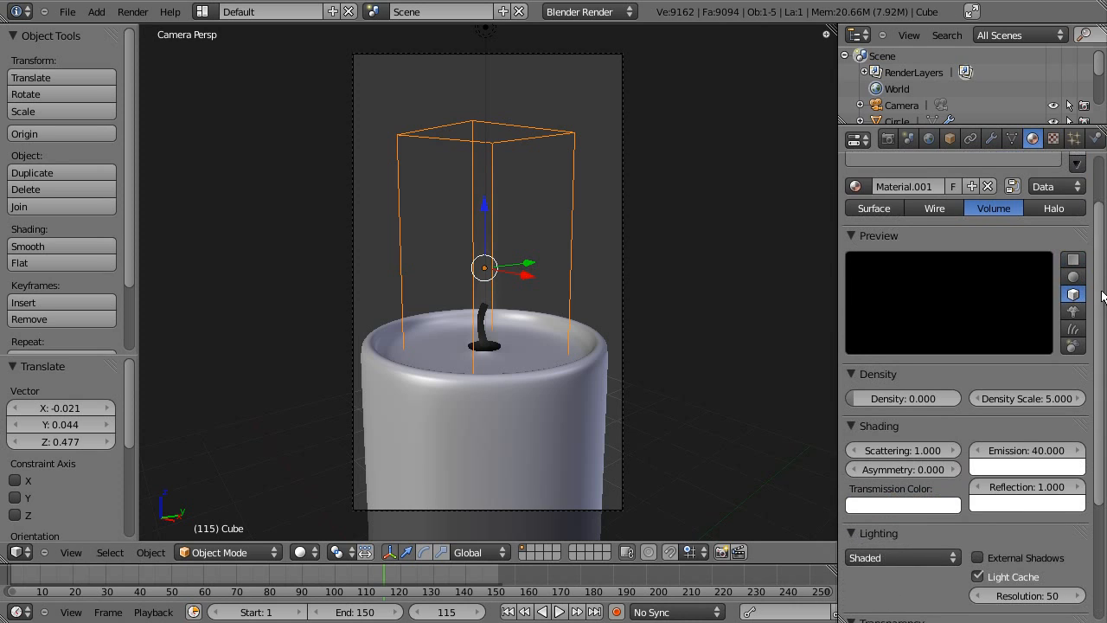
scroll(1103, 424, "down", 5)
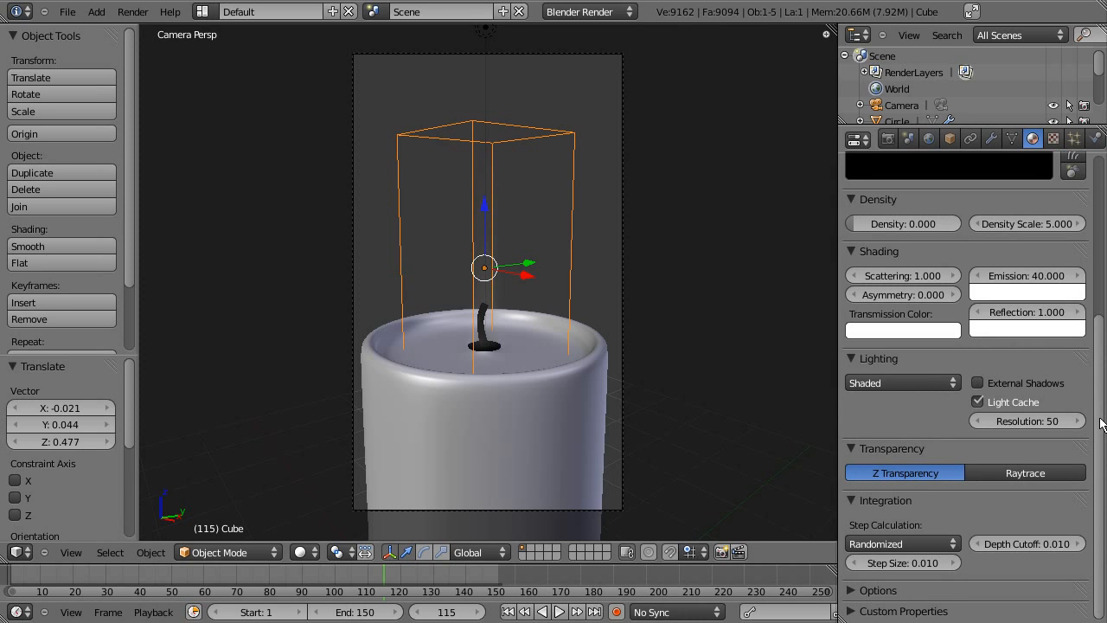
scroll(1103, 424, "up", 7)
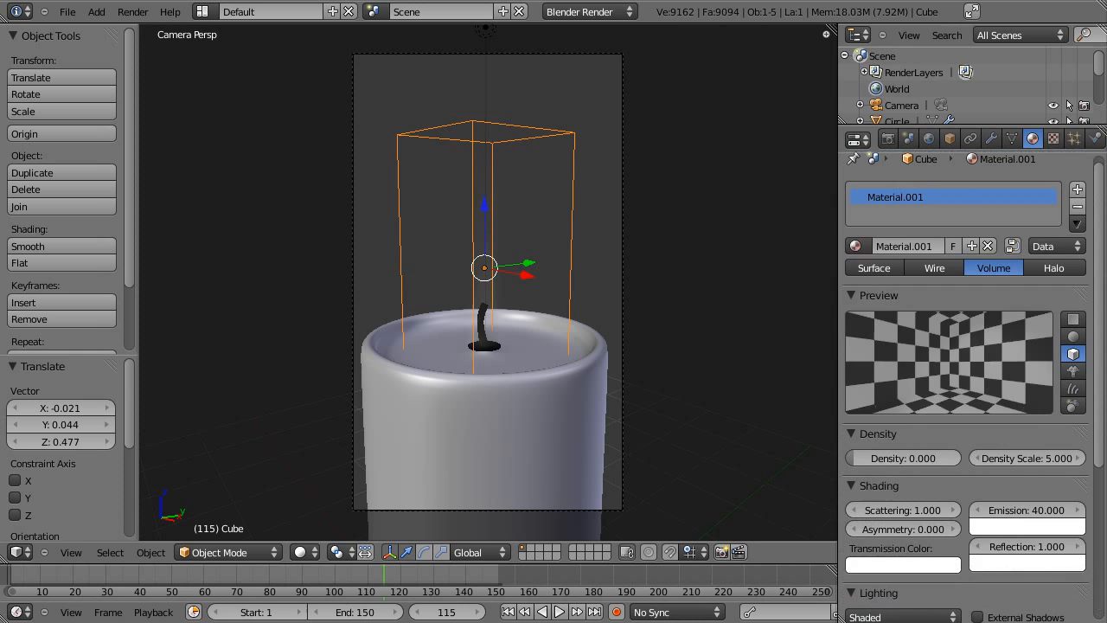
left_click(1054, 138)
scroll(1102, 314, "down", 3)
scroll(1102, 314, "down", 2)
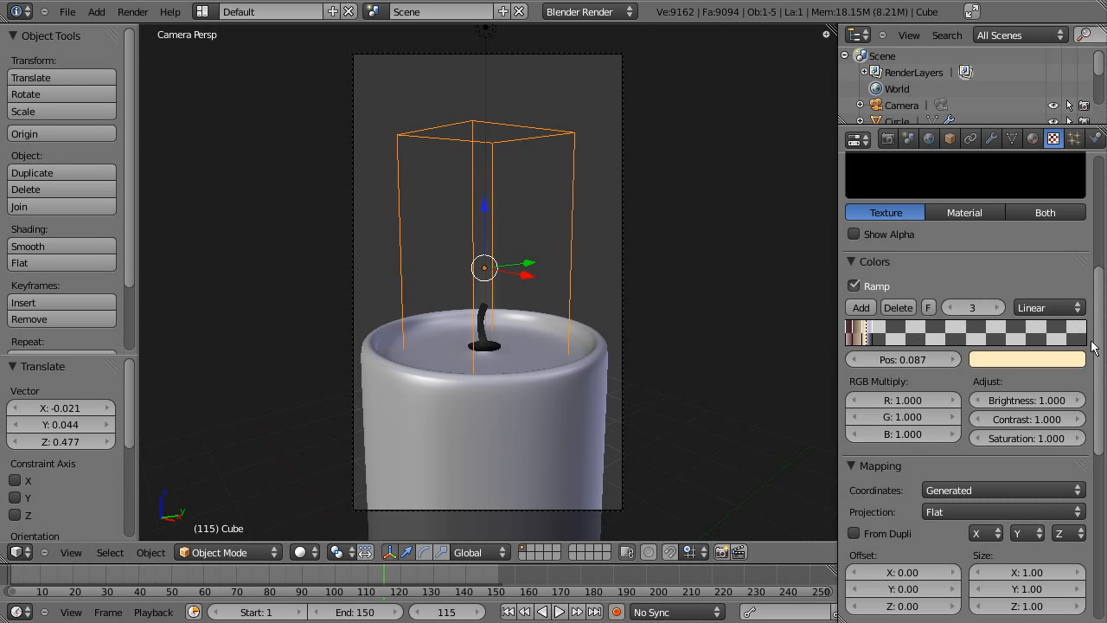
left_click(133, 11)
left_click(147, 23)
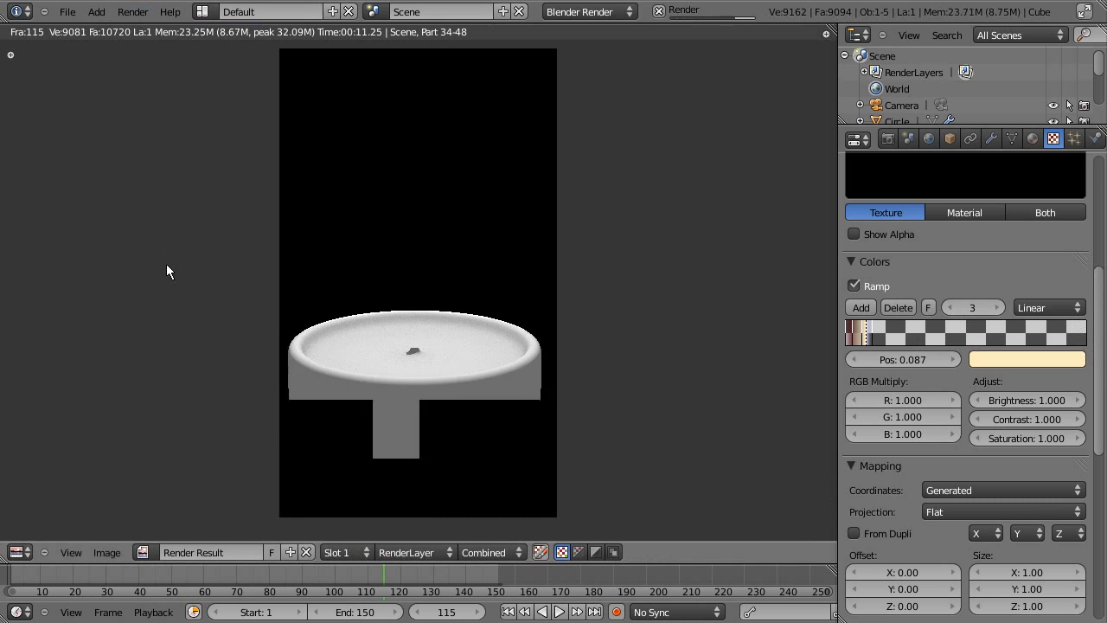
key("F12")
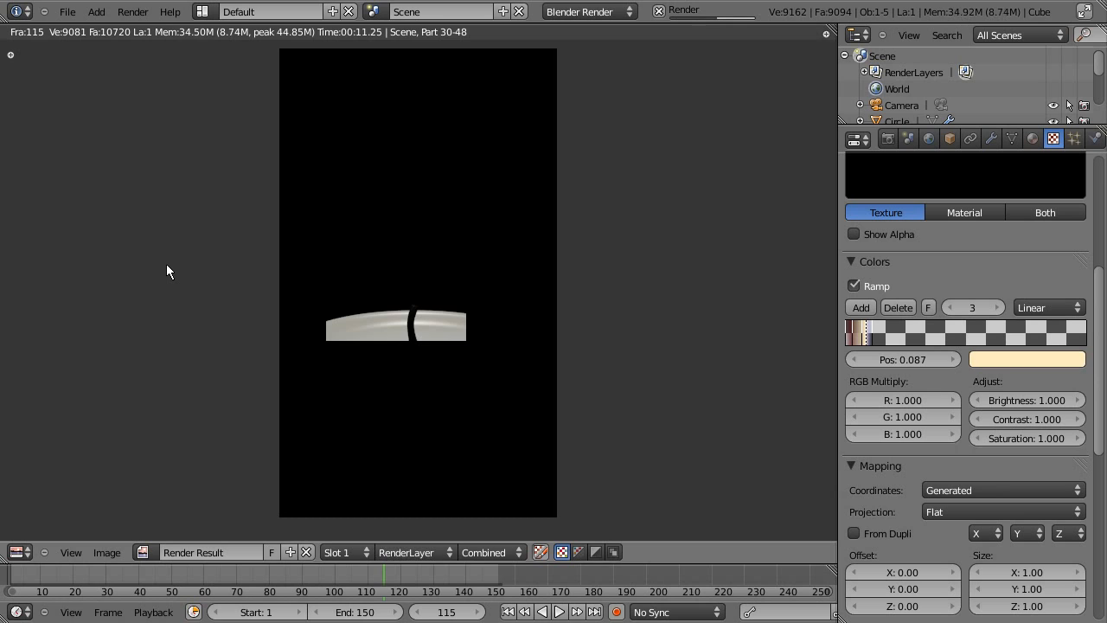
key("Escape")
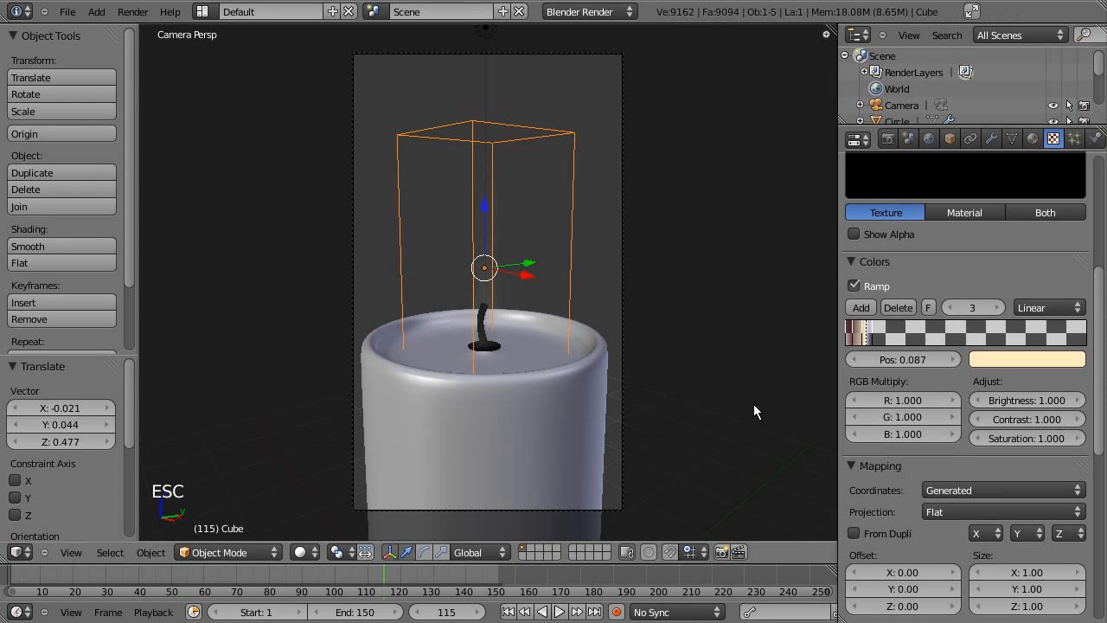
Spread out the colour ramp, placing the transparent blue stop at 1.000, the cream stop at 0.298 and the dark red stop at 0.568
left_click(874, 337, "ctrl")
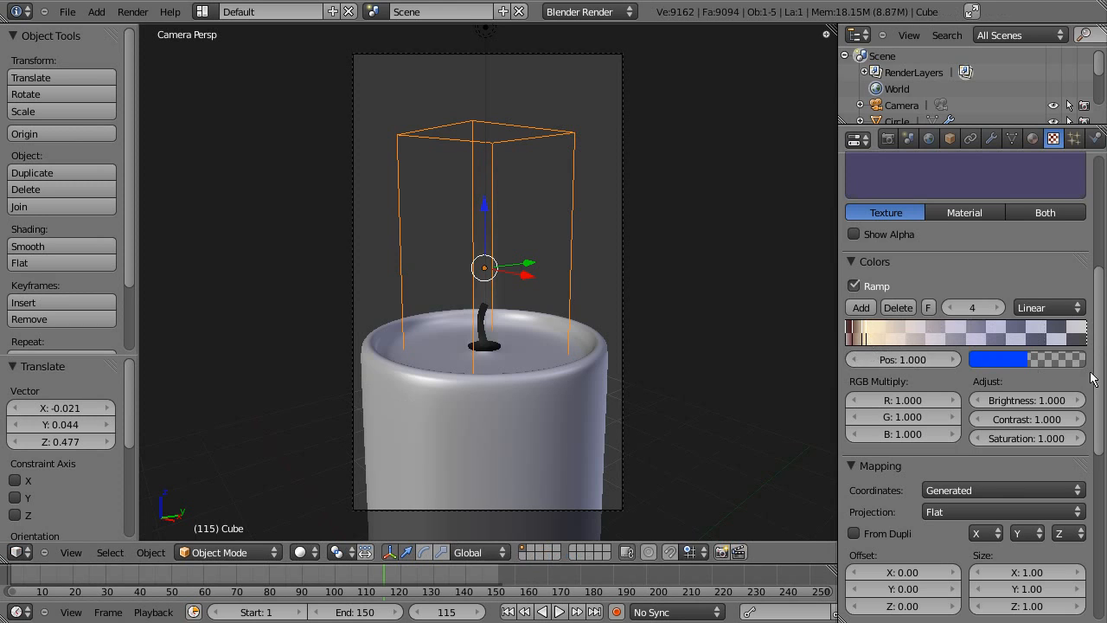
scroll(943, 401, "up", 4)
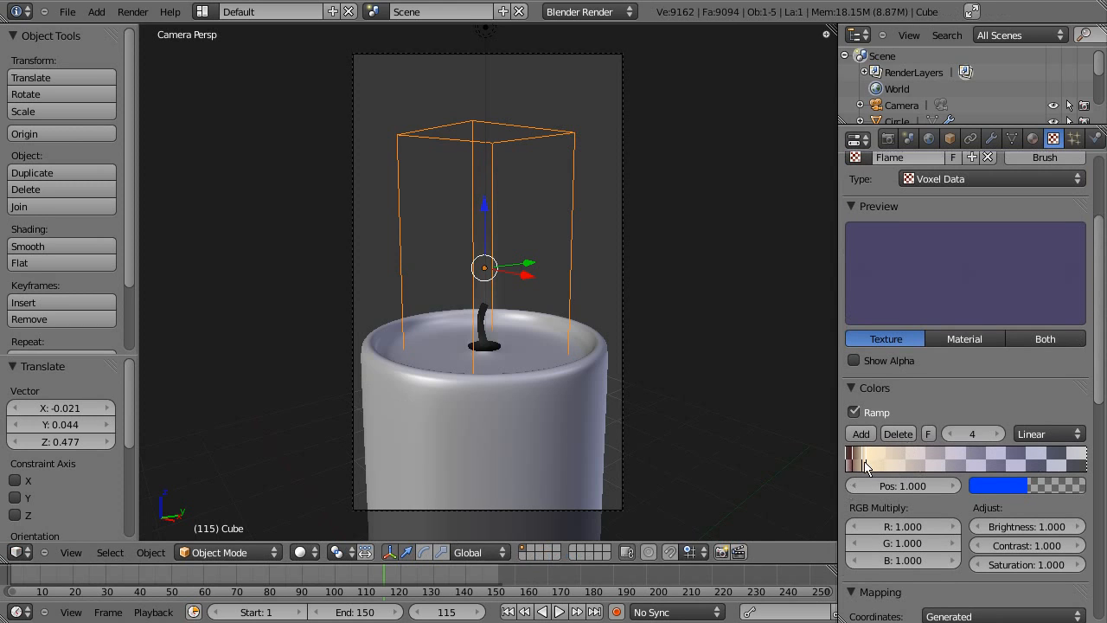
left_click(898, 433)
left_click_drag(872, 462, 918, 468)
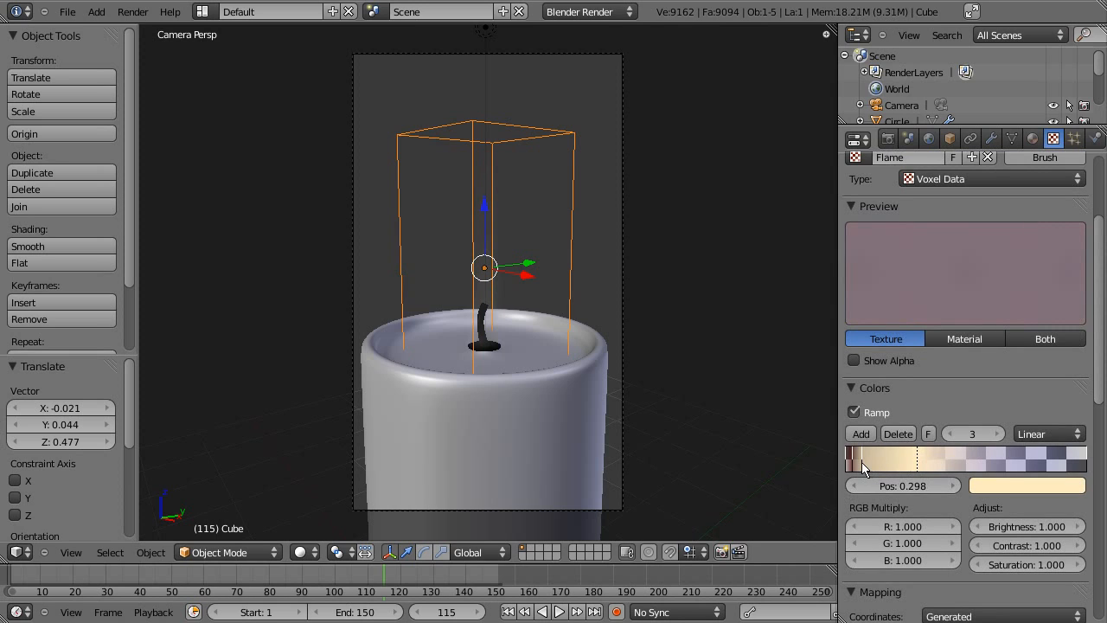
left_click_drag(853, 462, 982, 472)
Render the current frame to check the heat-based flame with the spread-out ramp, returning to the 3D view
left_click(132, 11)
left_click(151, 30)
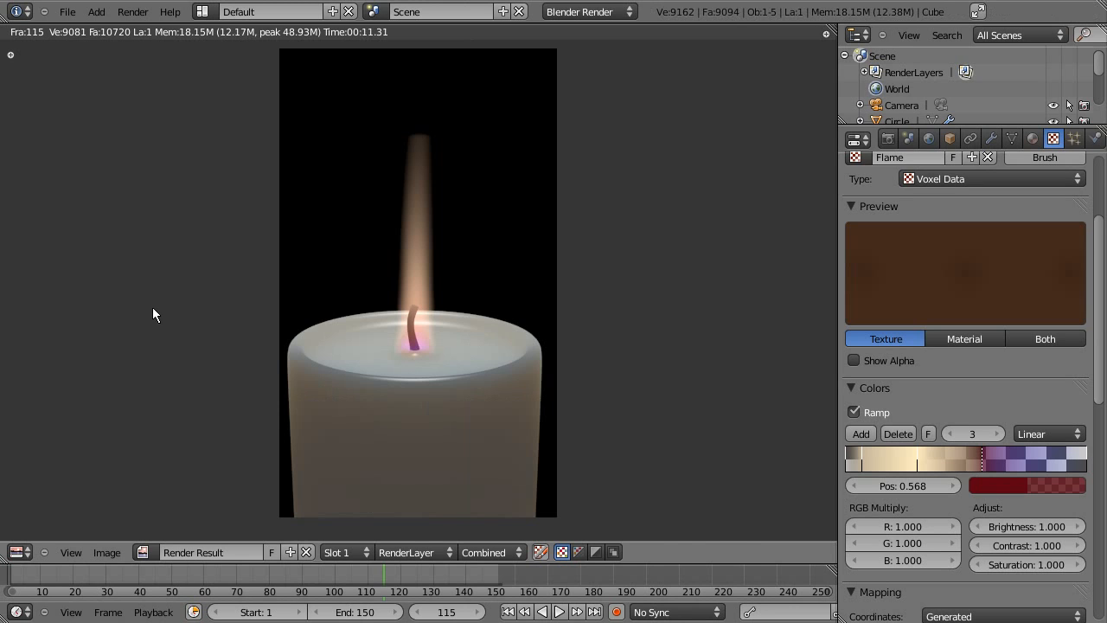
key("Escape")
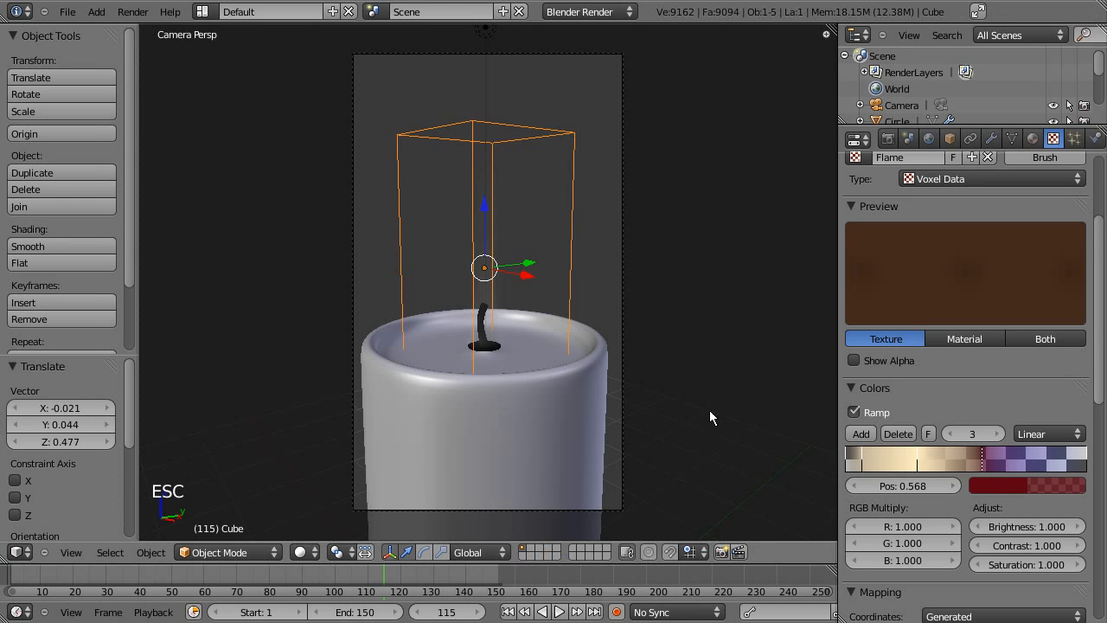
Move the stop near the ramp's start beside the dark red stop, place the dark red stop at 0.518, and render the frame to inspect it
left_click_drag(862, 463, 970, 461)
left_click(973, 467)
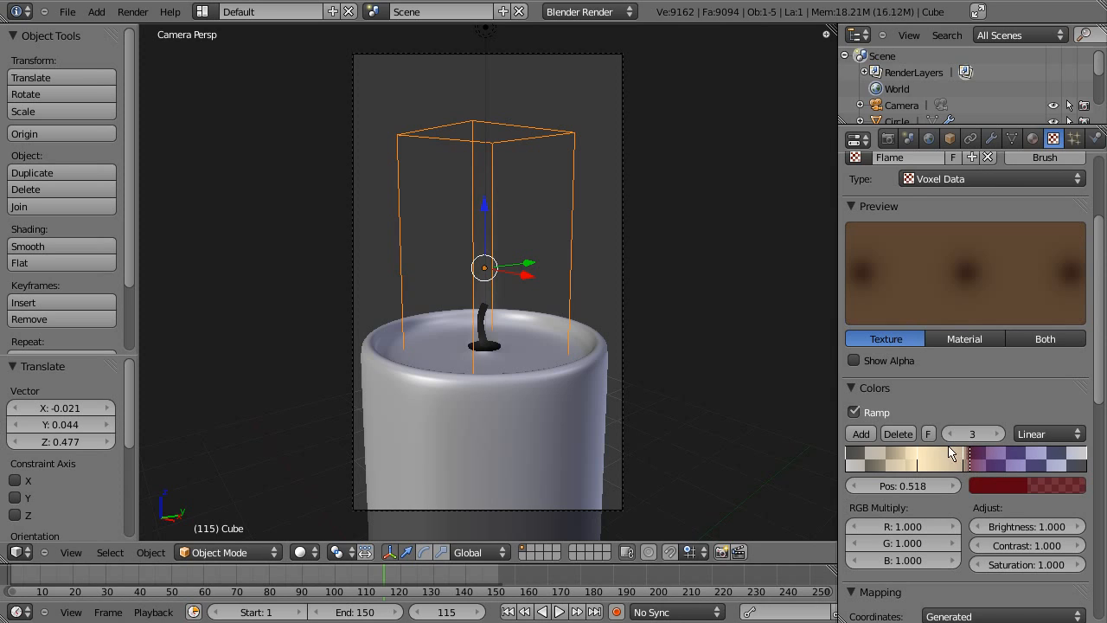
left_click(132, 12)
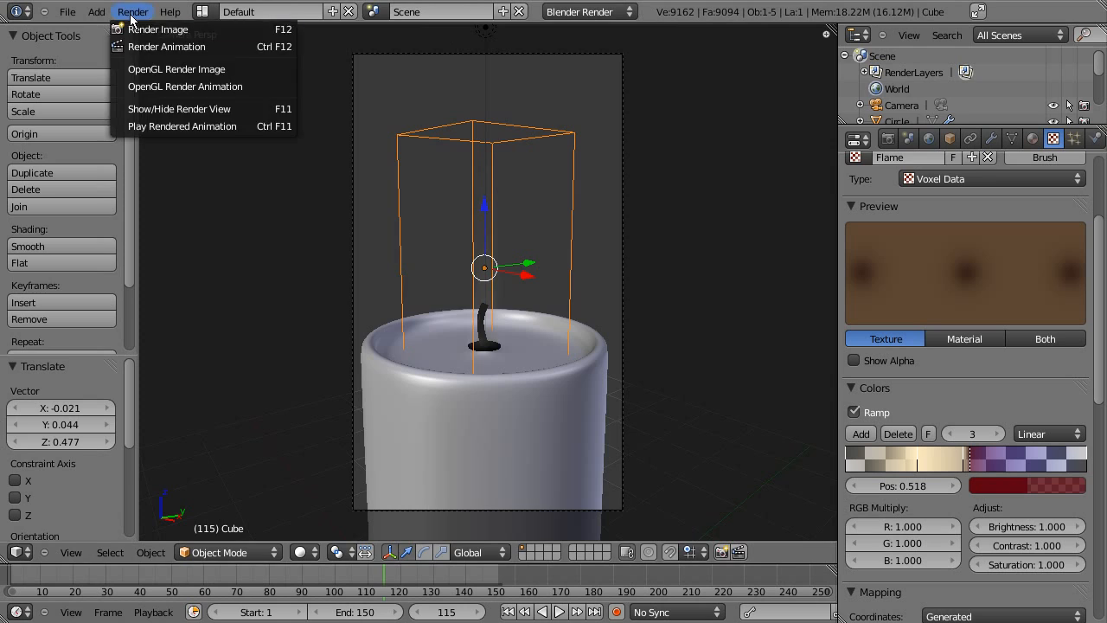
left_click(143, 30)
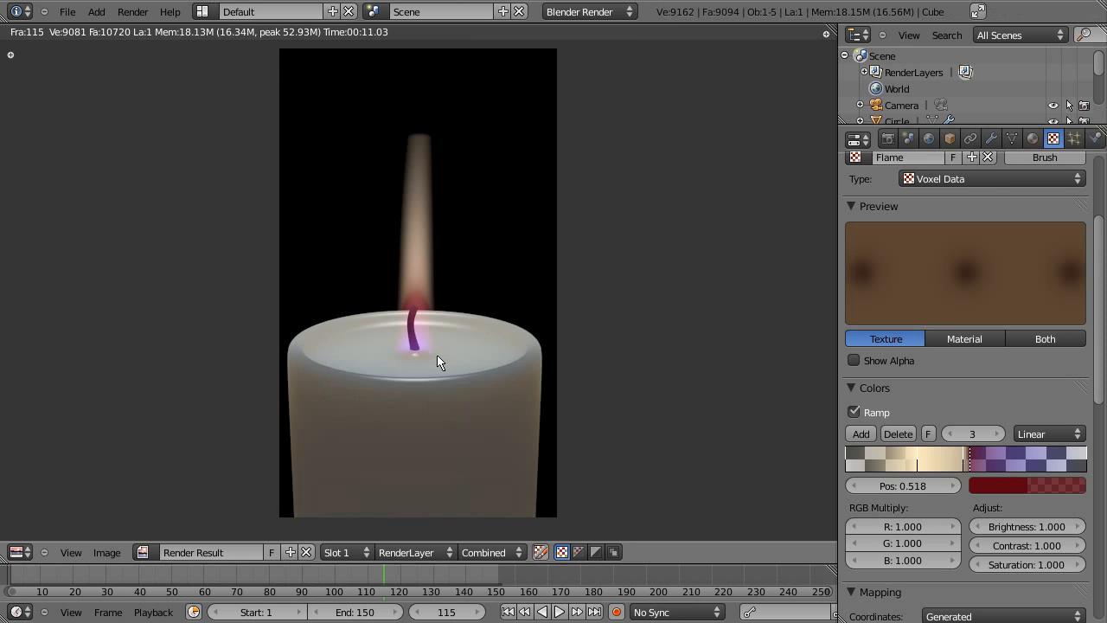
scroll(439, 361, "up", 4)
scroll(438, 362, "down", 4)
scroll(437, 362, "up", 2)
scroll(438, 361, "down", 1)
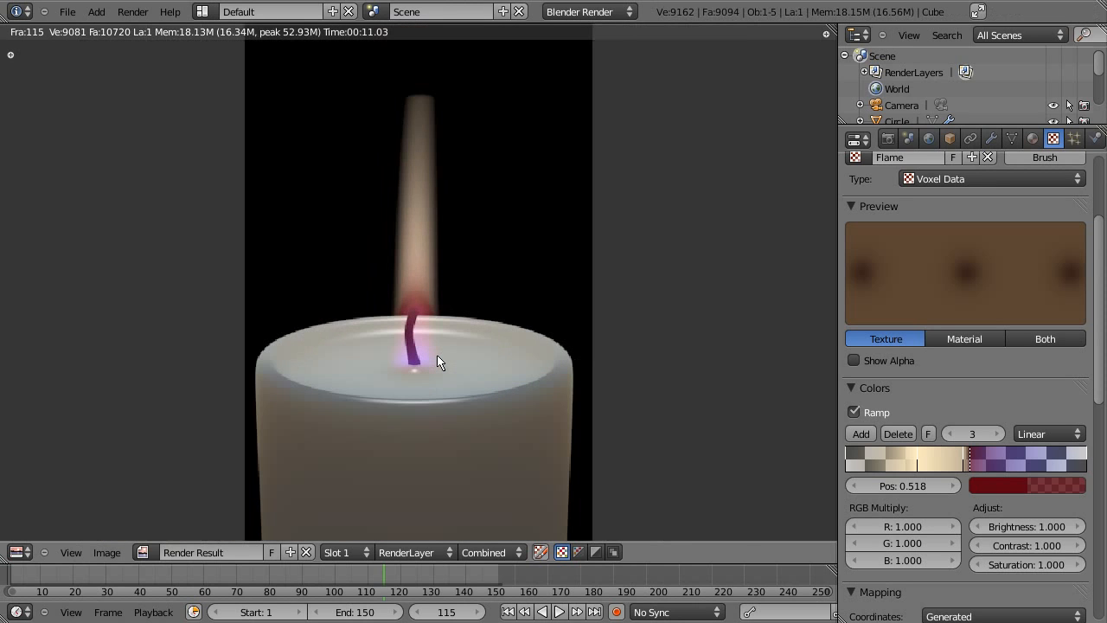
Place the dark red ramp stop at 0.568 and change the cream stop at 0.298 to black with alpha 0.00
key("Escape")
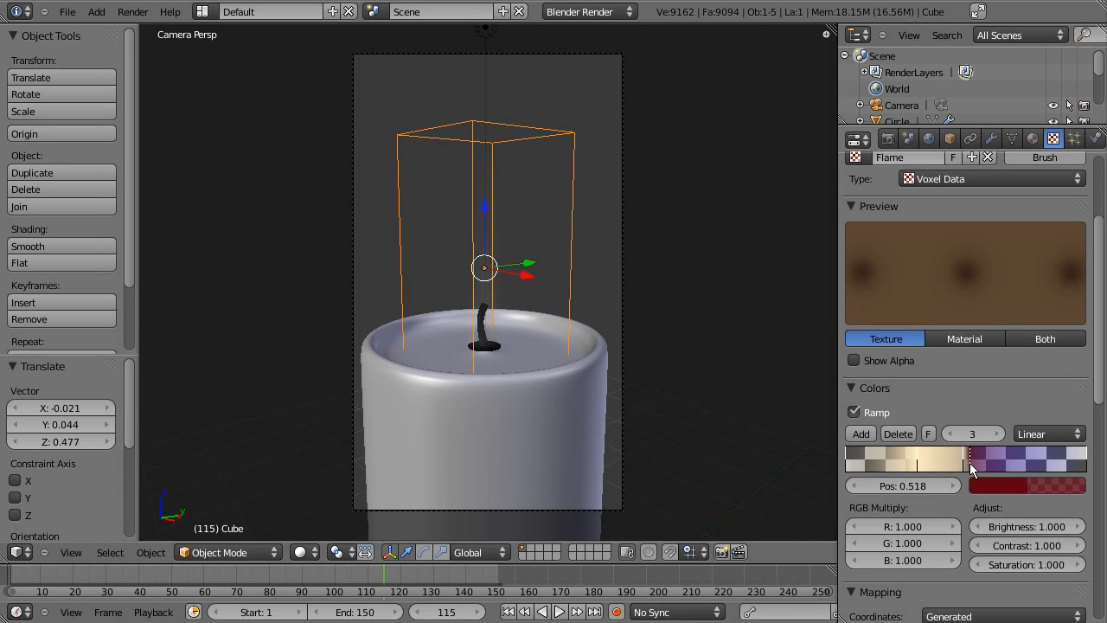
mouse_move(970, 463)
left_mouse_down()
mouse_move(938, 463)
mouse_move(984, 463)
left_mouse_up()
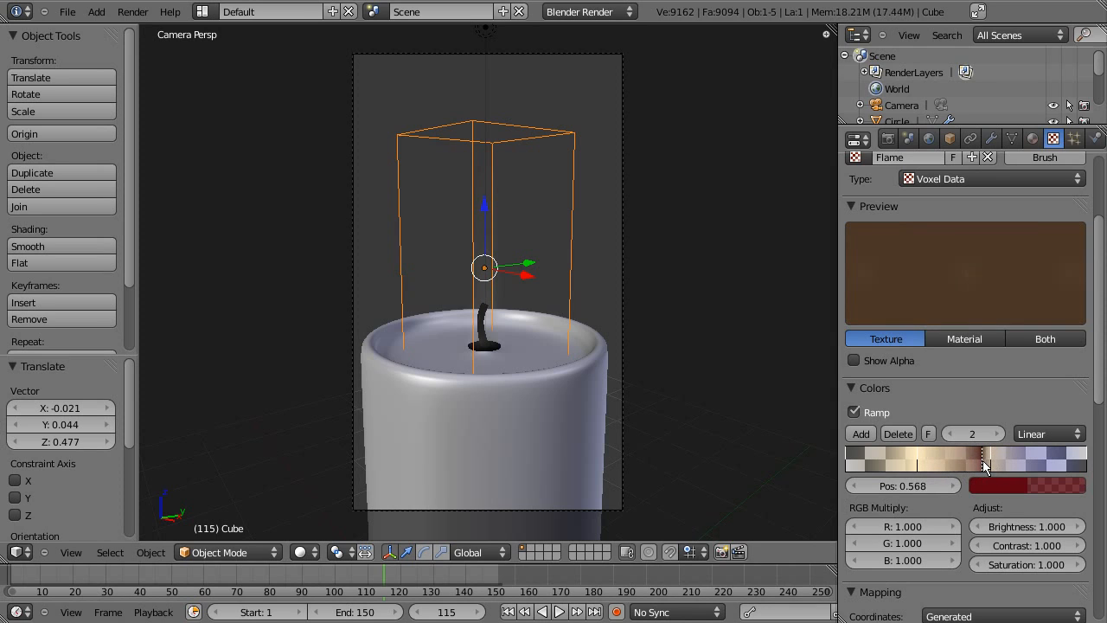
left_click(919, 465)
left_click(1049, 488)
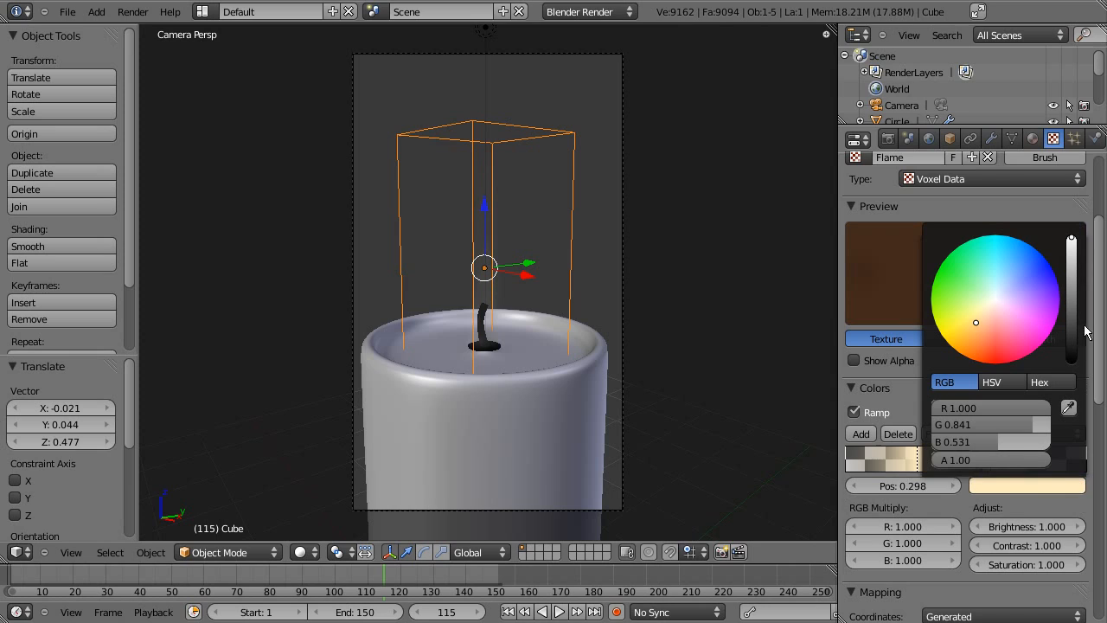
left_click_drag(1035, 464, 995, 463)
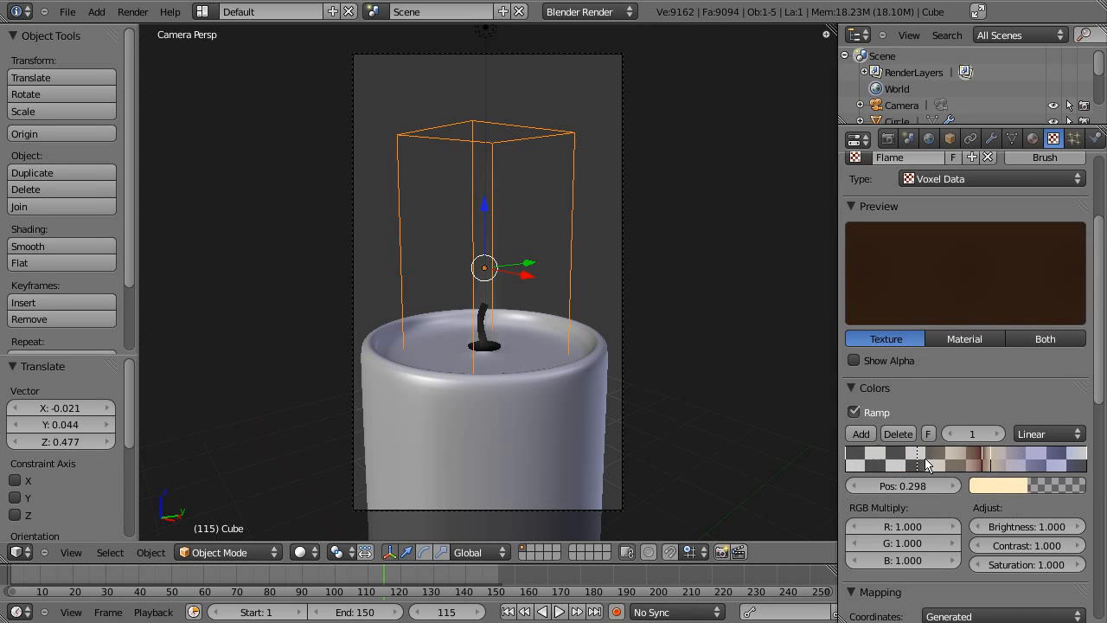
left_click(1032, 488)
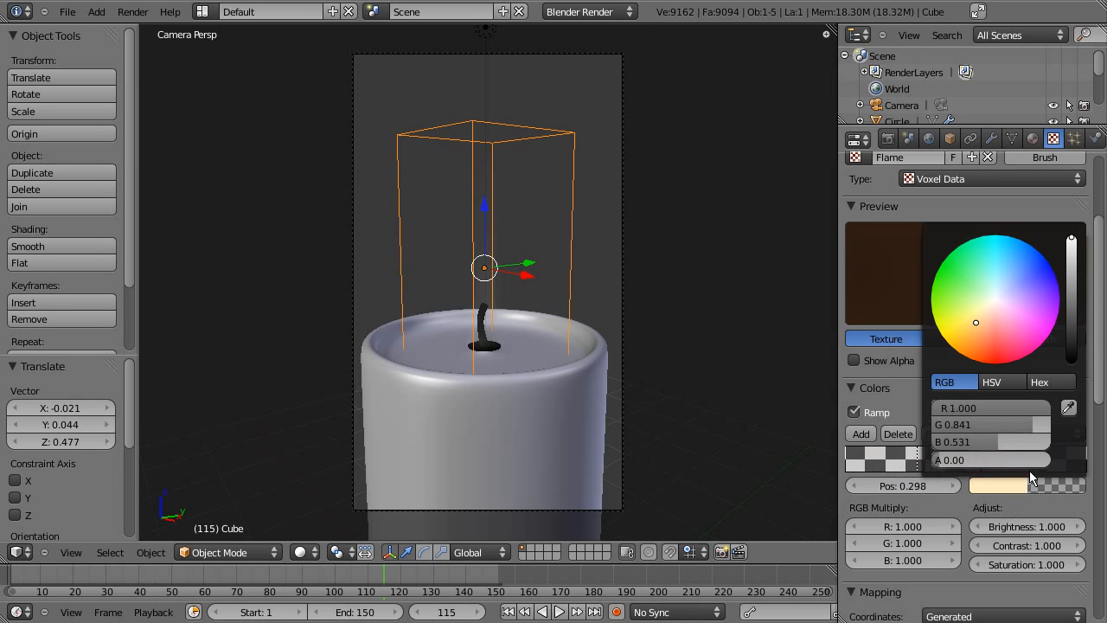
left_click_drag(1073, 335, 1079, 415)
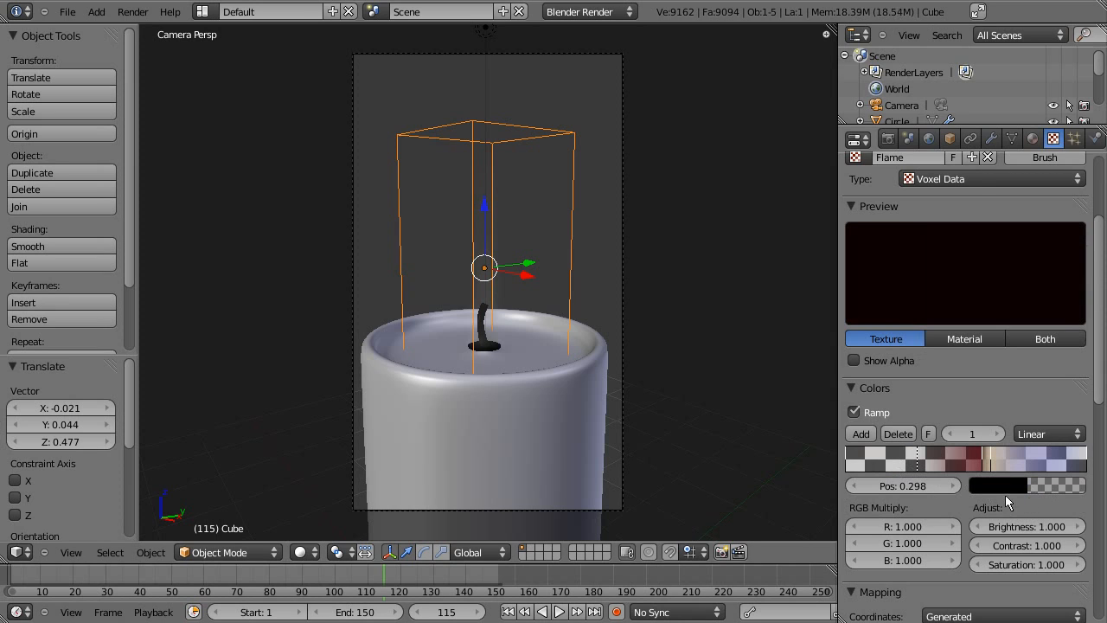
Move the dark red stop to 0.486, just before the second cream stop, and render the frame to check the flame
left_click(978, 460)
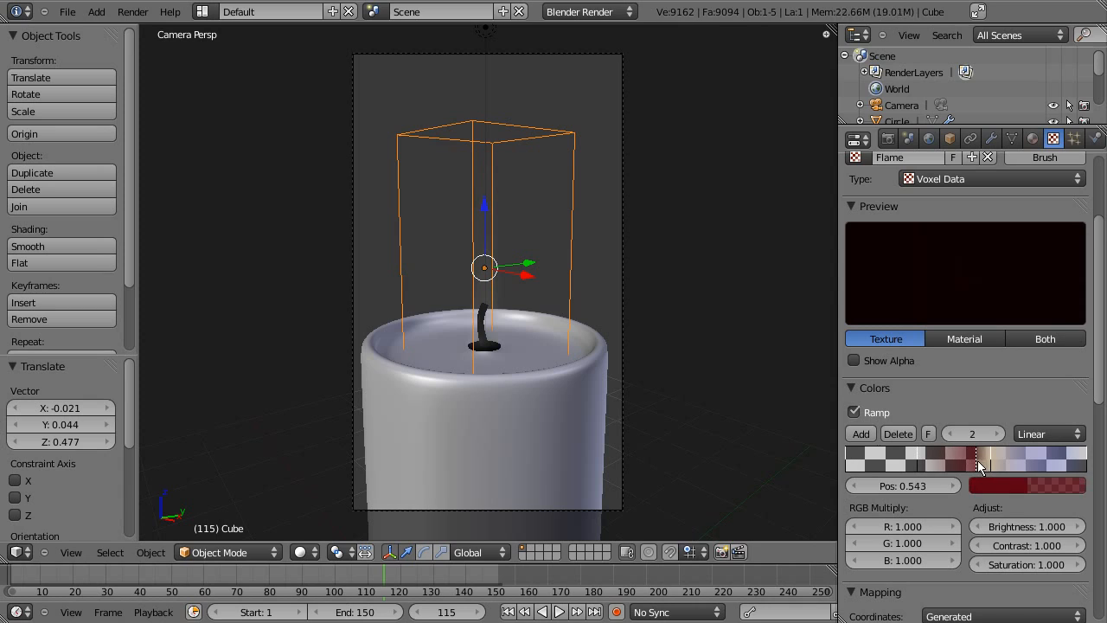
left_click_drag(978, 460, 962, 460)
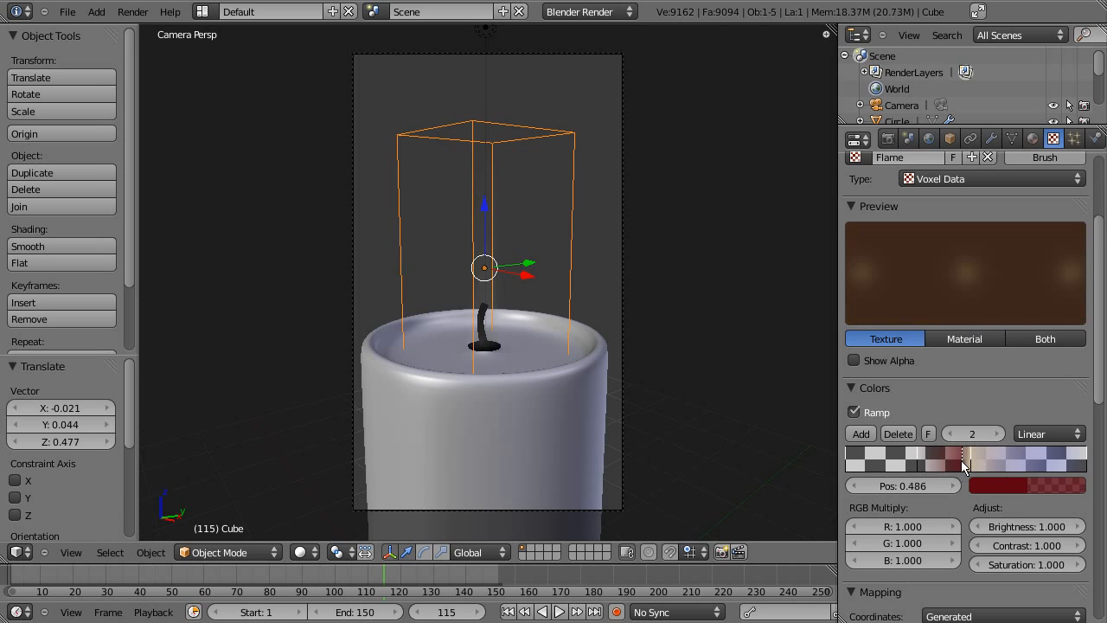
left_click(141, 14)
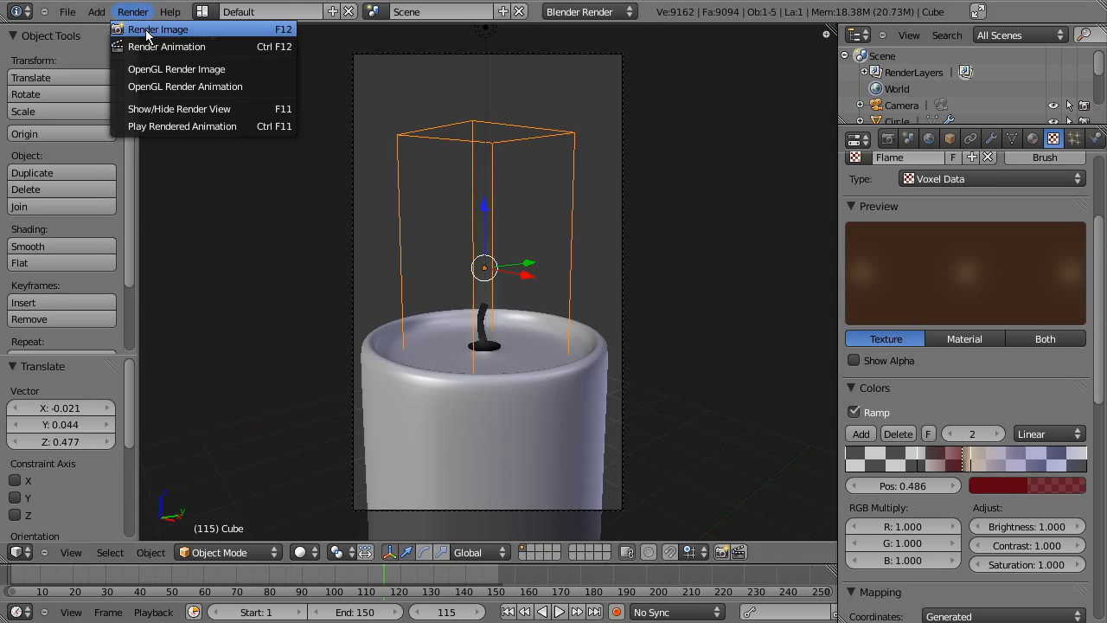
left_click(148, 31)
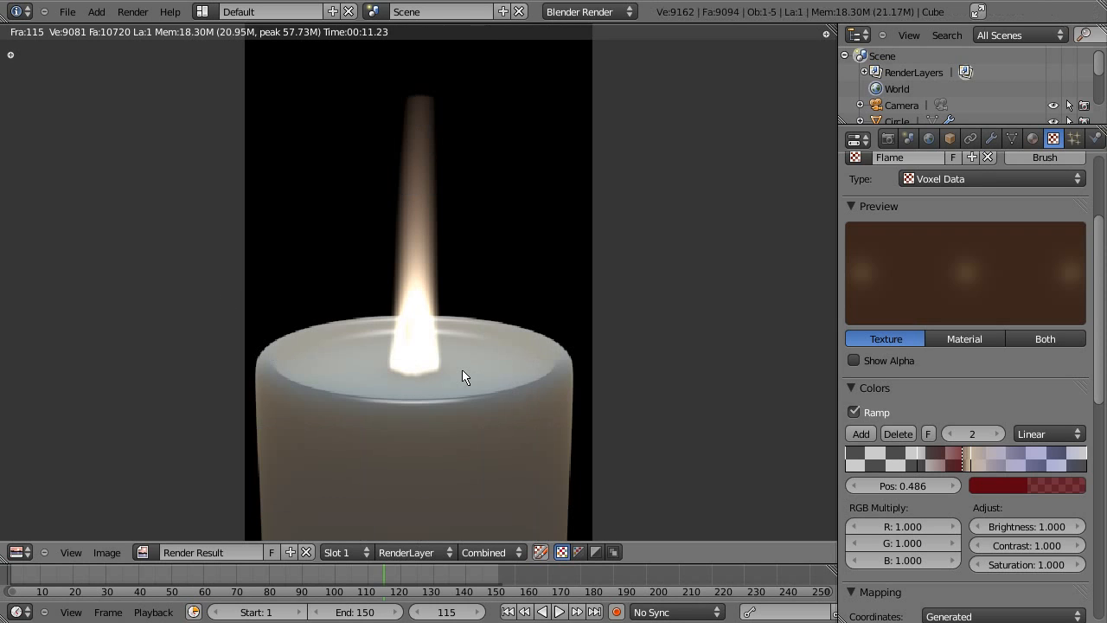
key("Escape")
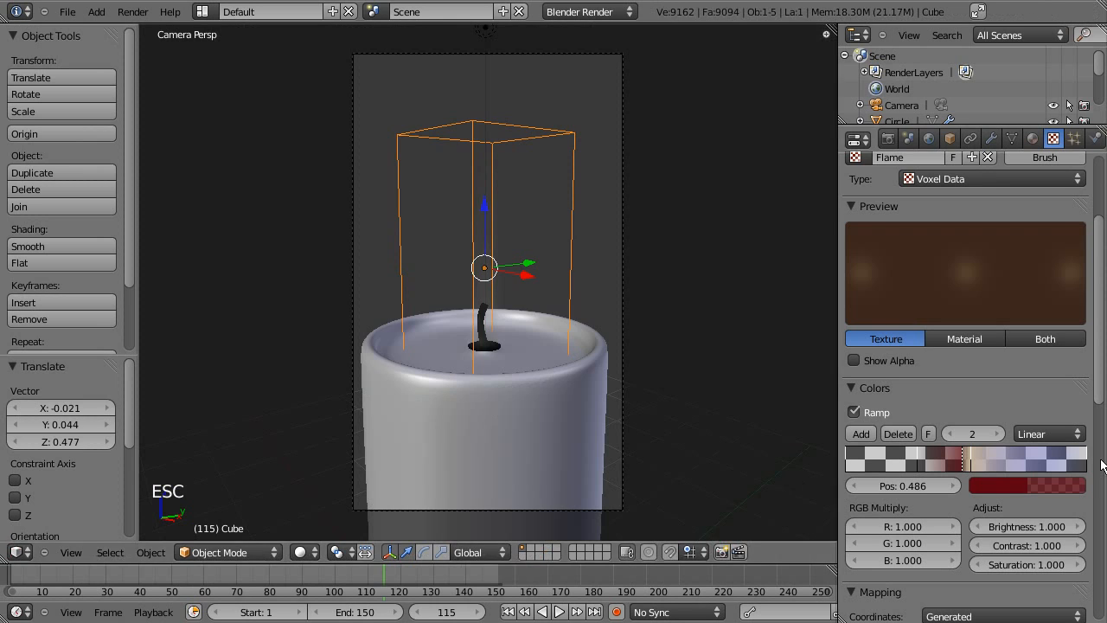
Pull the transparent blue stop in from the ramp's end to sit close behind the cream stop, with the cream stop at 0.505
left_click(1048, 465)
left_click_drag(1048, 467, 967, 465)
left_click(976, 464)
left_click(968, 465)
Render the current frame and inspect the flame's blue base and cream tip, returning to the 3D view
left_click(133, 11)
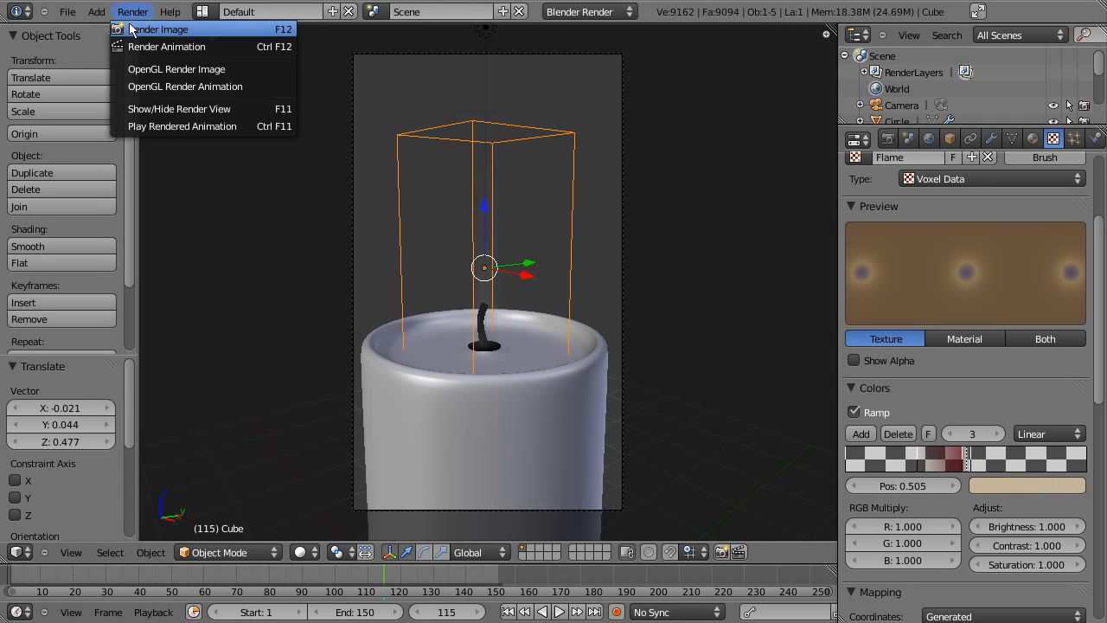
left_click(132, 27)
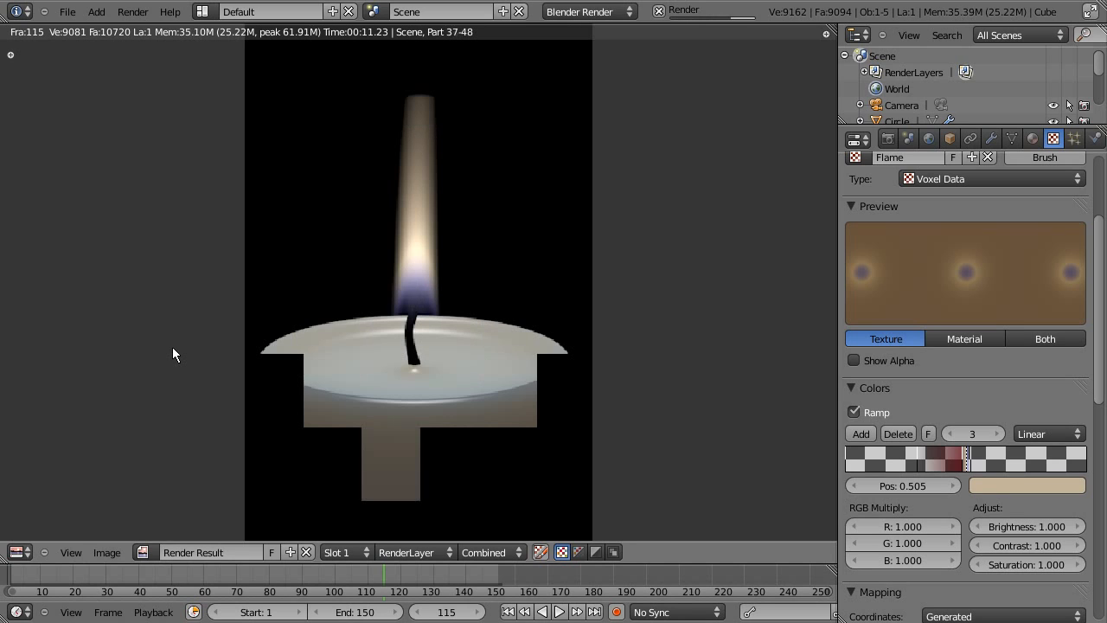
scroll(400, 383, "up", 1)
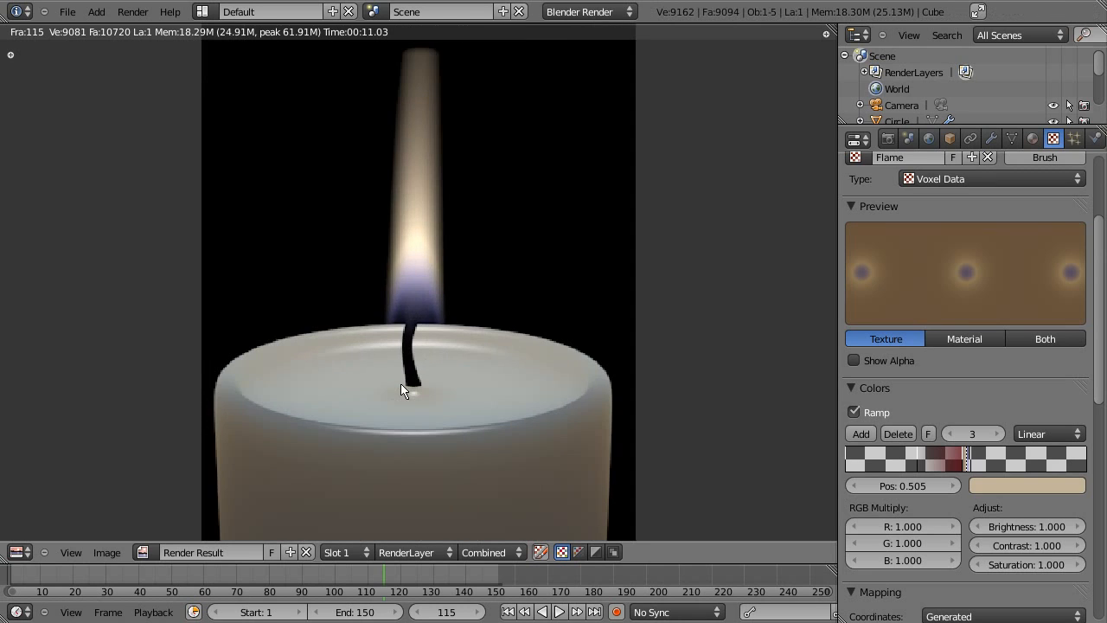
scroll(400, 383, "down", 3)
scroll(401, 383, "up", 1)
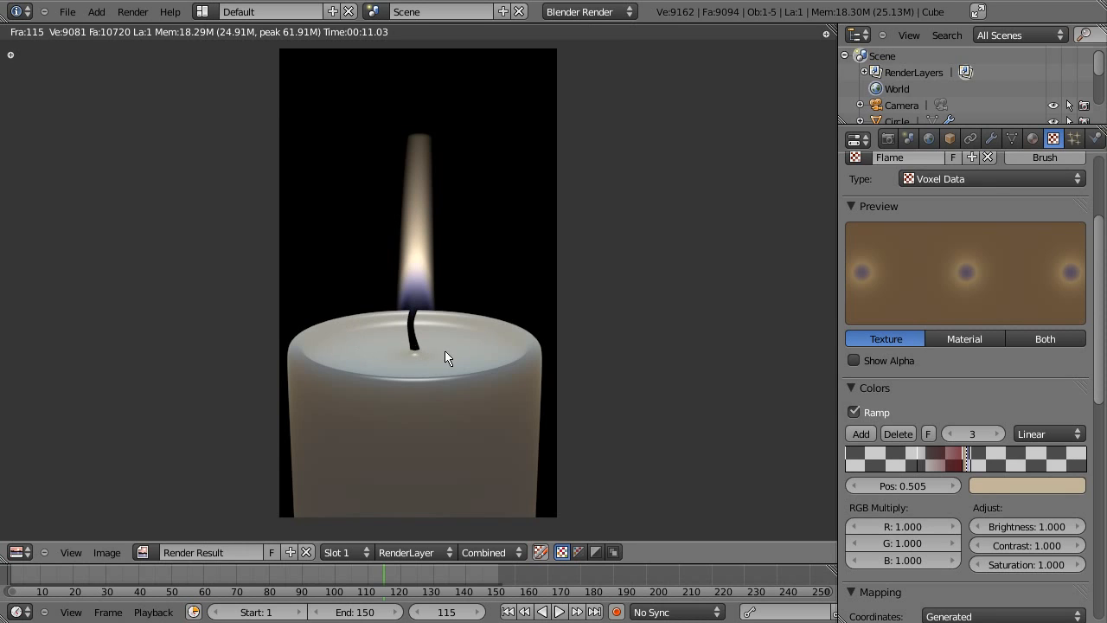
key("Escape")
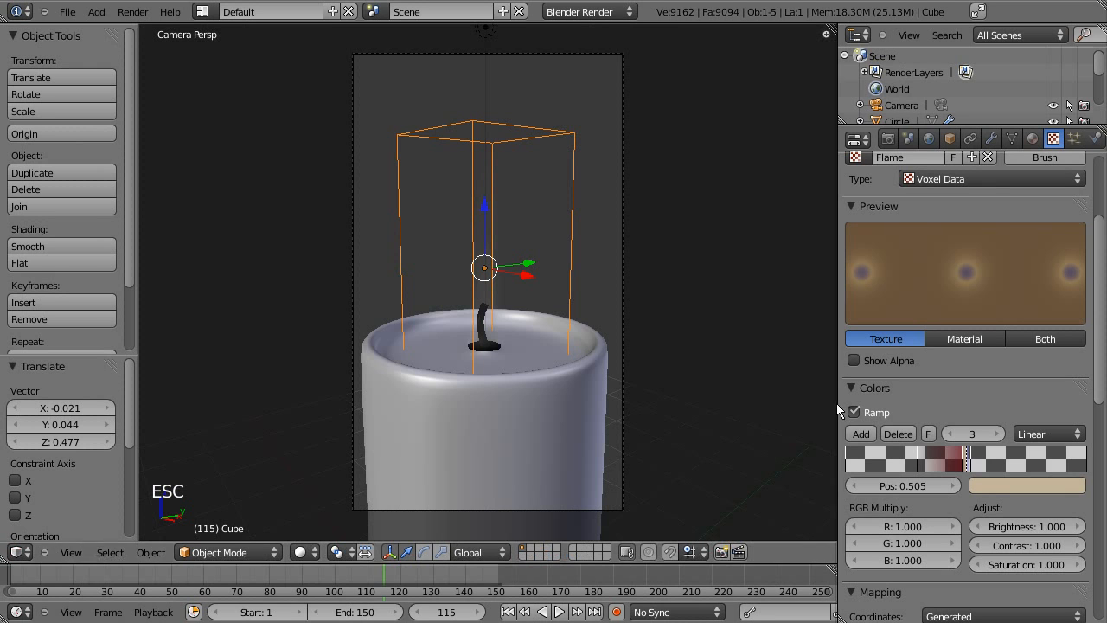
Move the transparent black stop to 0.481, close to the dark red stop, and test-render the frame
left_click(965, 465)
mouse_move(965, 464)
left_mouse_down()
mouse_move(940, 464)
mouse_move(964, 465)
left_mouse_up()
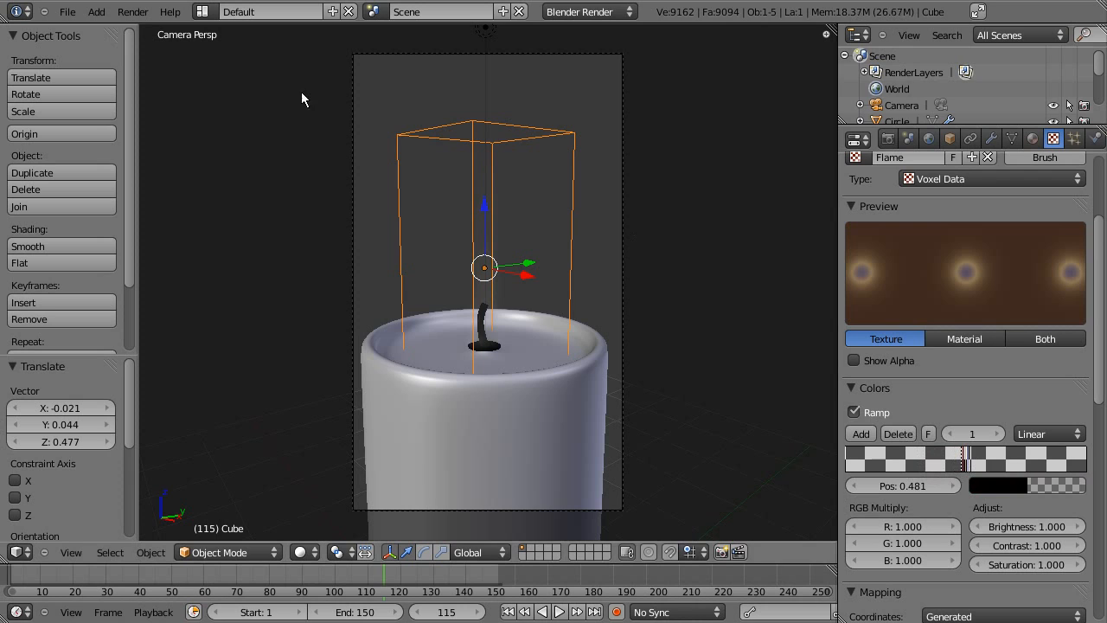
left_click(143, 14)
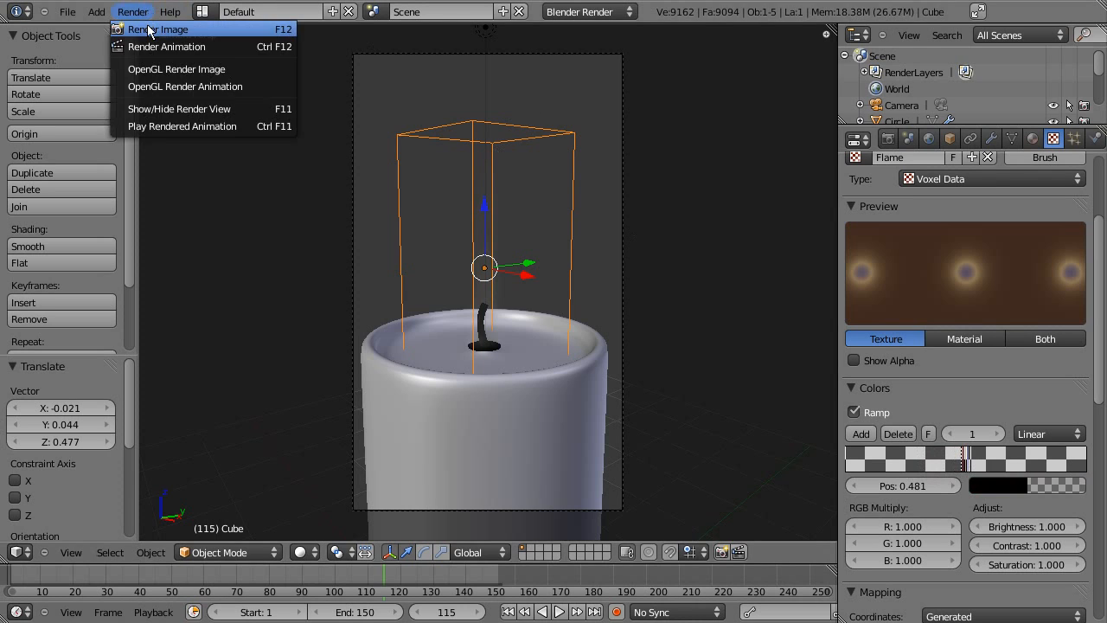
left_click(152, 30)
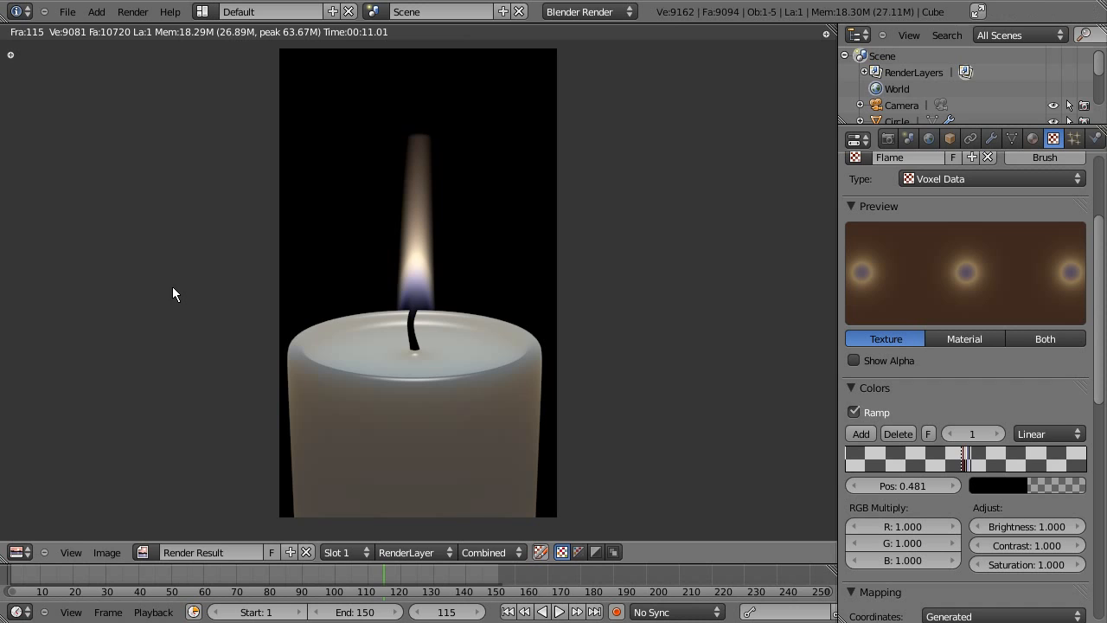
key("Escape")
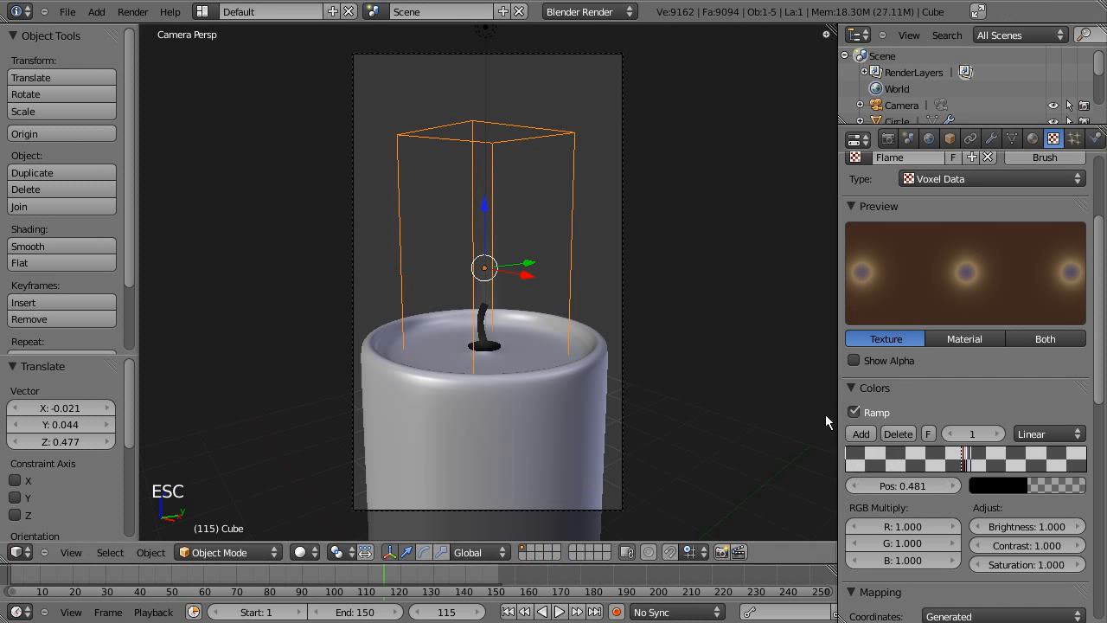
In a widened properties area, place the dark red stop at 0.499 and the black stop at 0.495, and test-render the frame
left_click_drag(836, 406, 374, 401)
left_click_drag(723, 463, 730, 467)
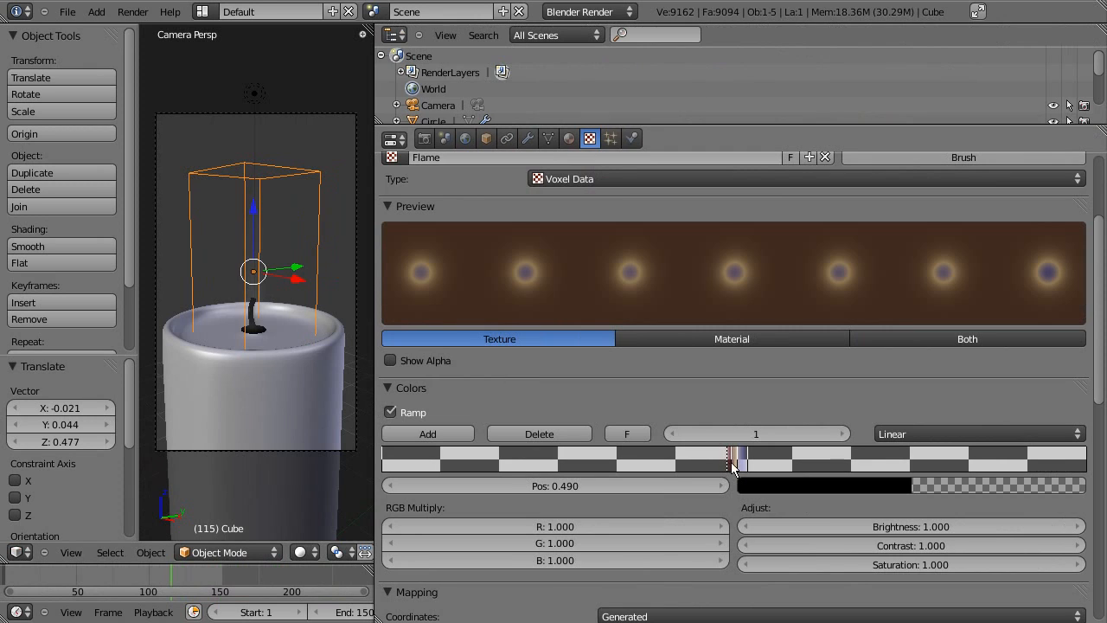
left_click(732, 462)
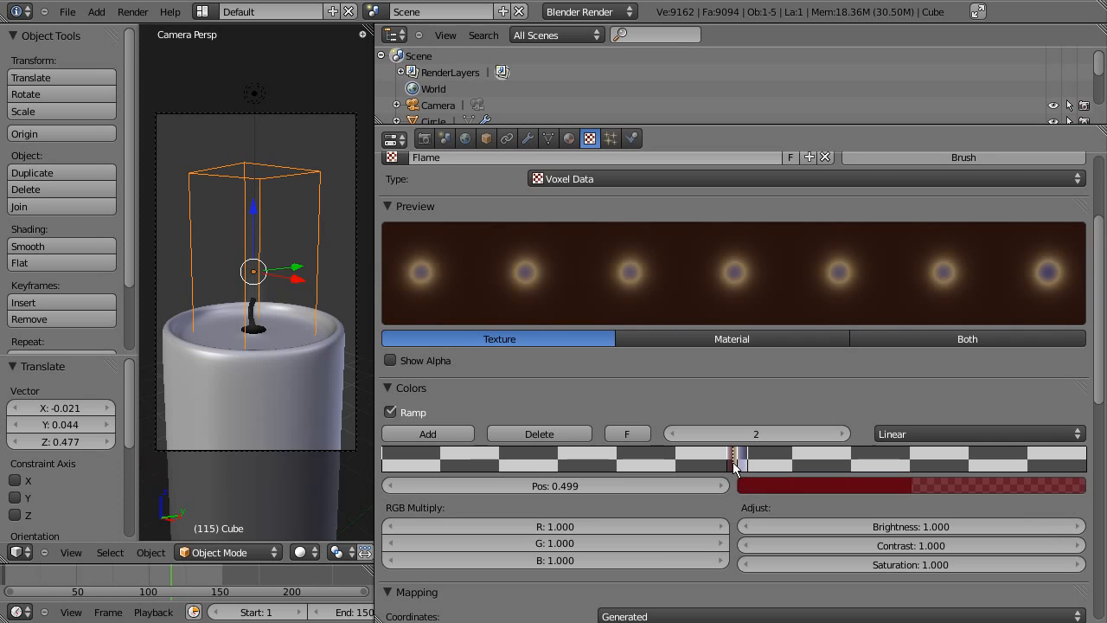
left_click_drag(733, 462, 732, 468)
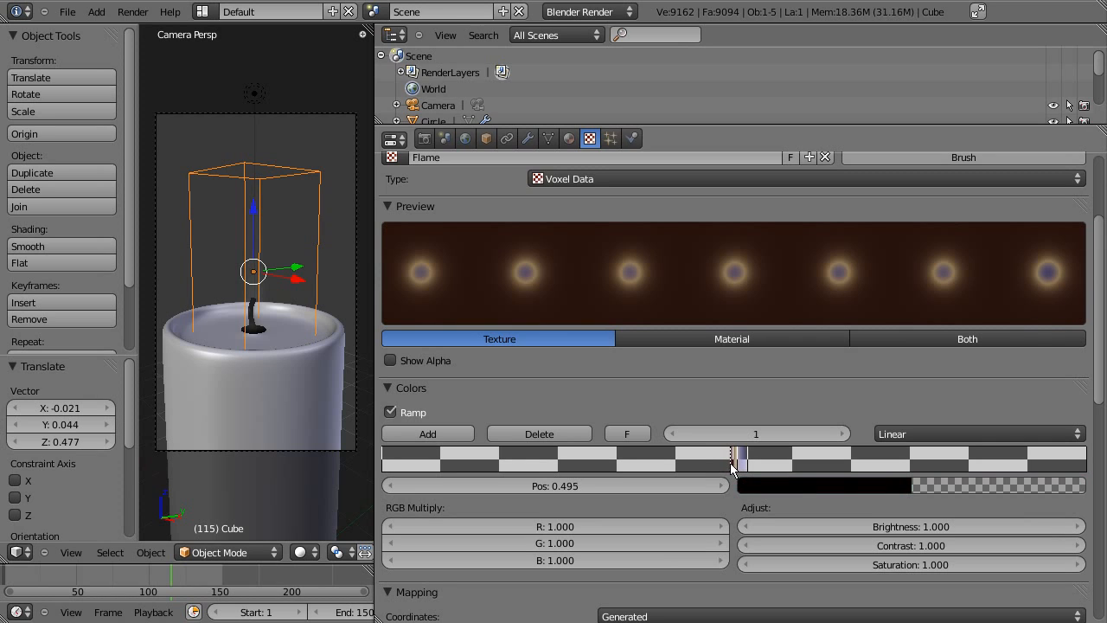
key("F12")
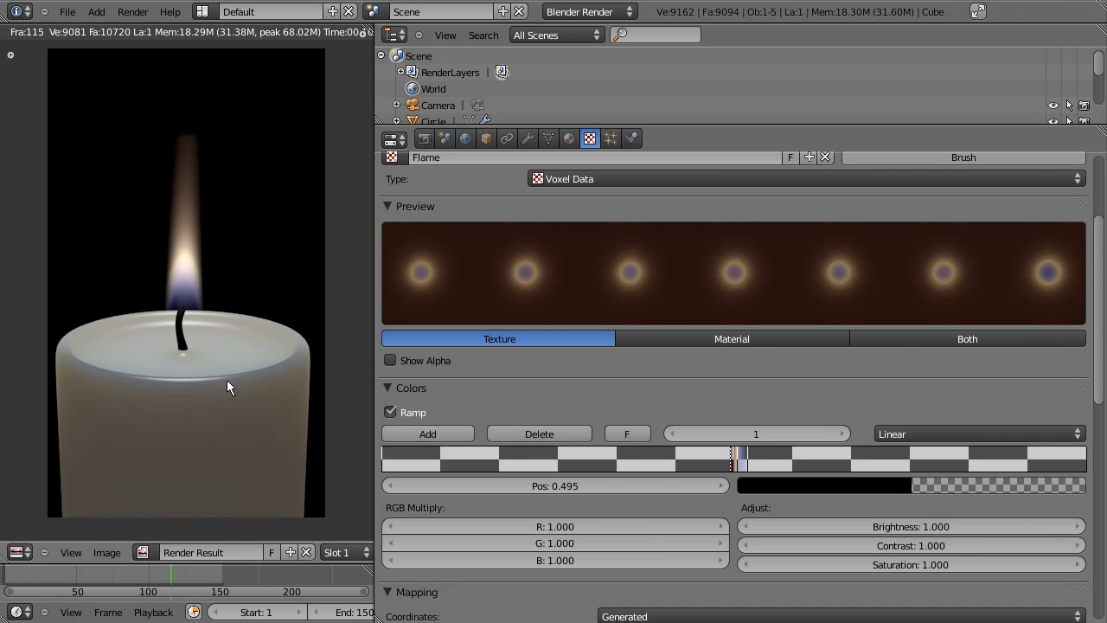
key("Escape")
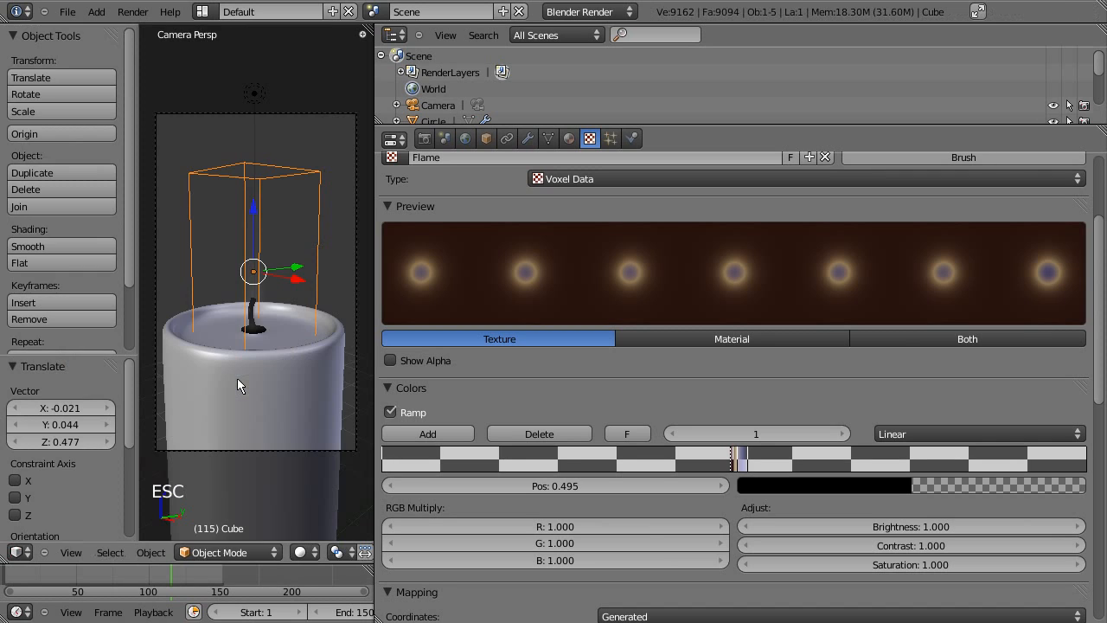
Shift the dark red stop to 0.503 and the black stop to 0.500, and render the frame to check the shorter flame
left_click_drag(735, 471, 737, 472)
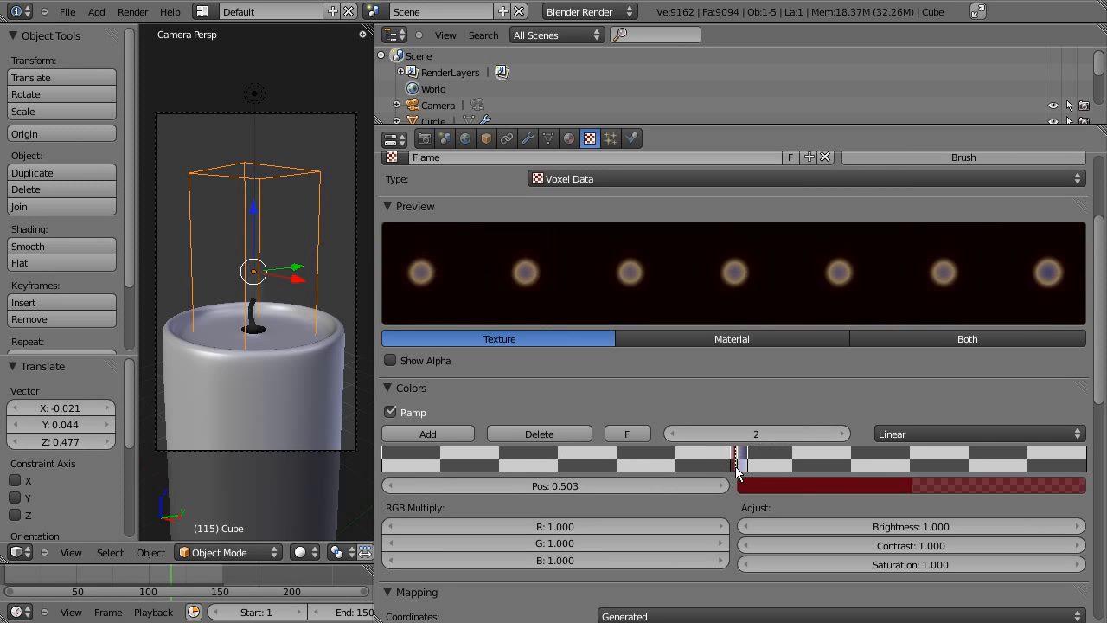
left_click(735, 459)
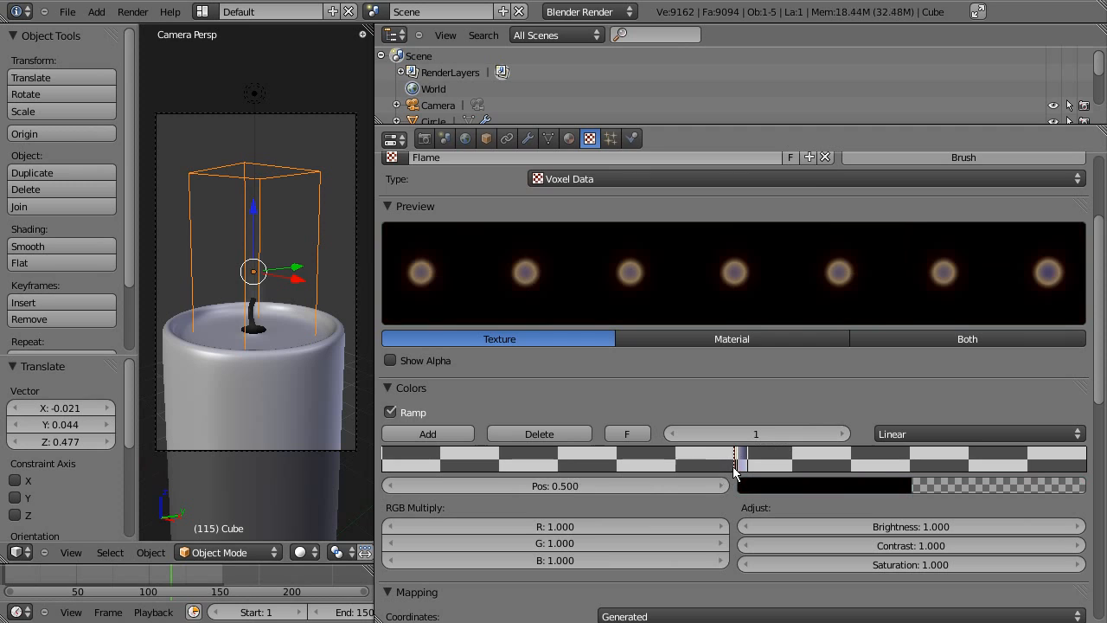
left_click(132, 12)
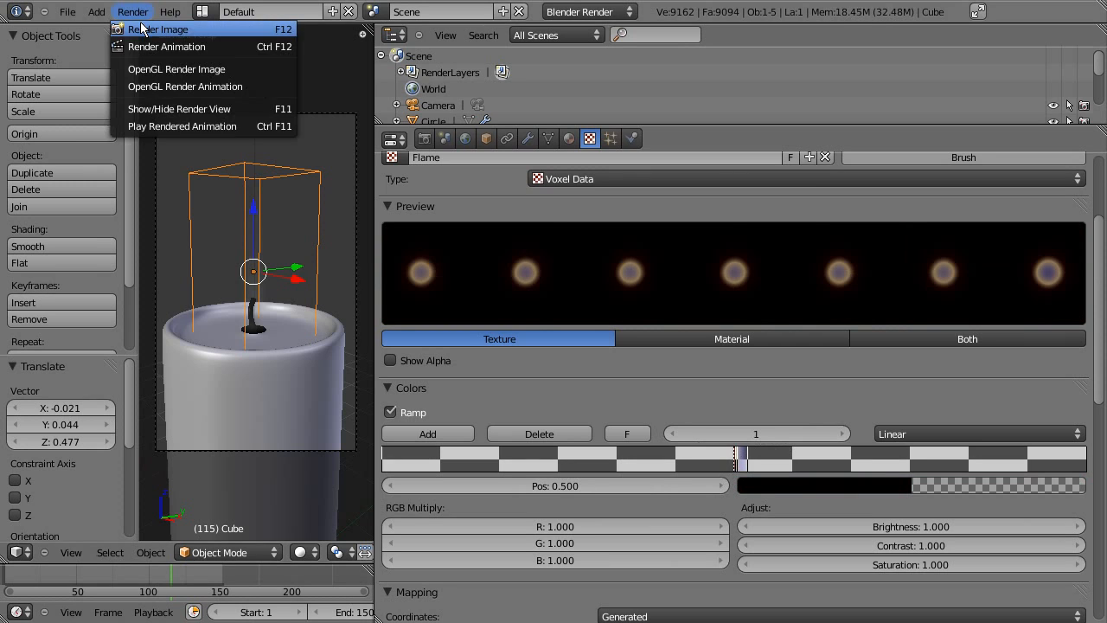
left_click(165, 27)
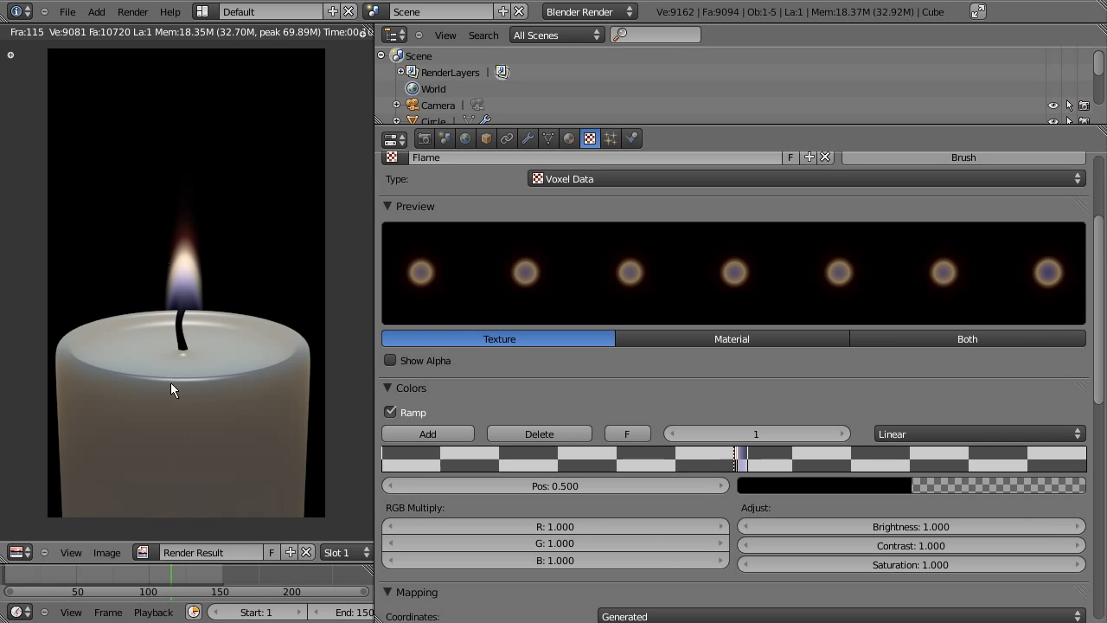
key("Escape")
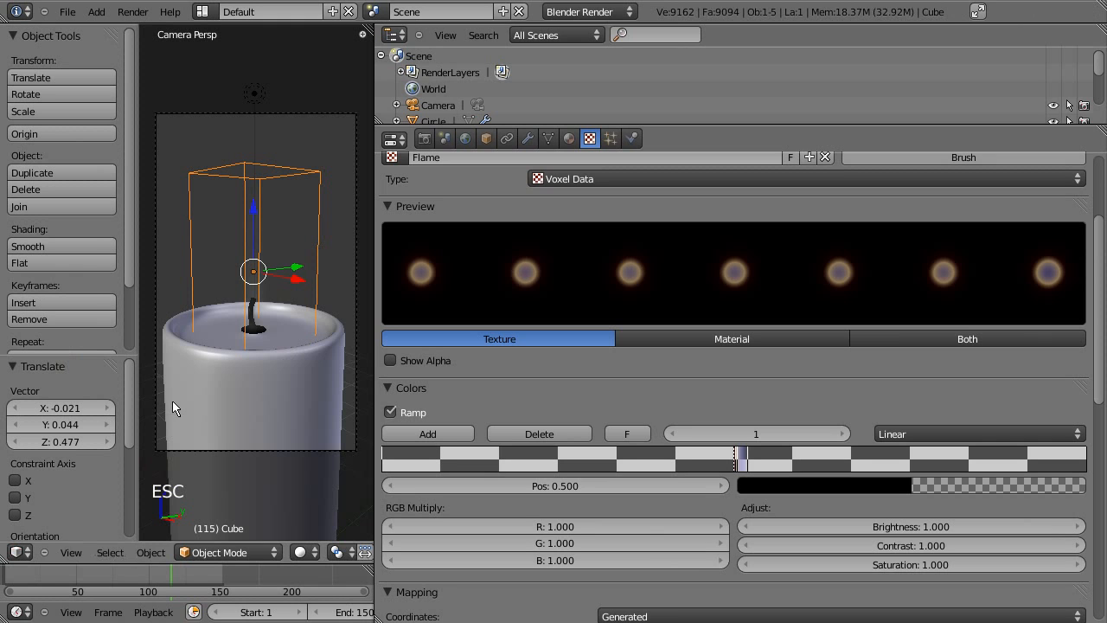
Set the transparent black stop's position to exactly 0.498
left_click(737, 467)
left_click(738, 467)
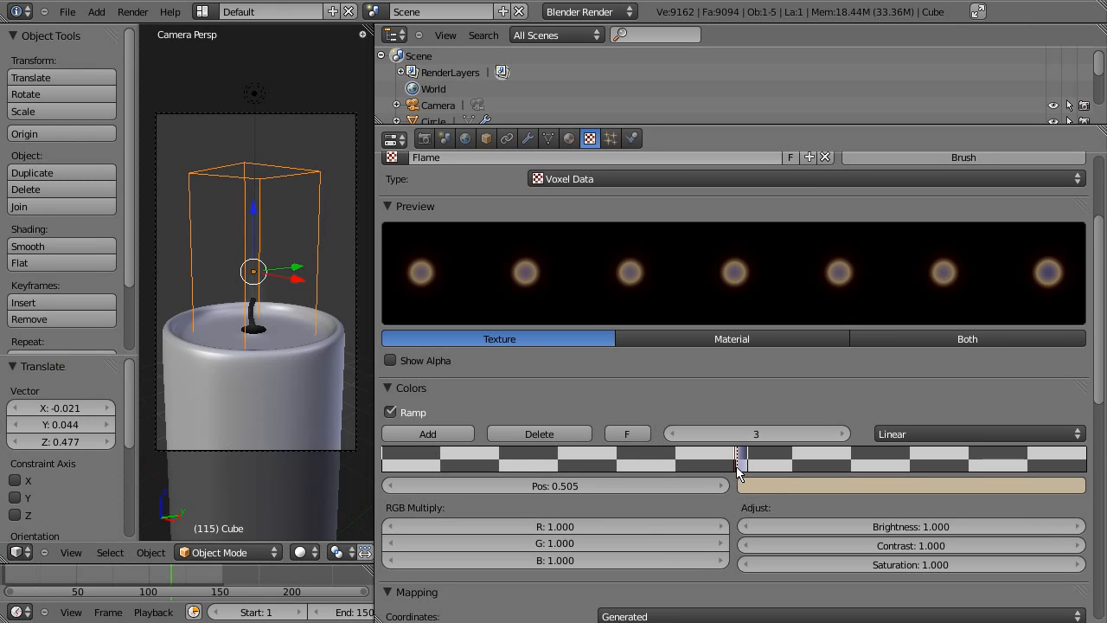
left_click(736, 467)
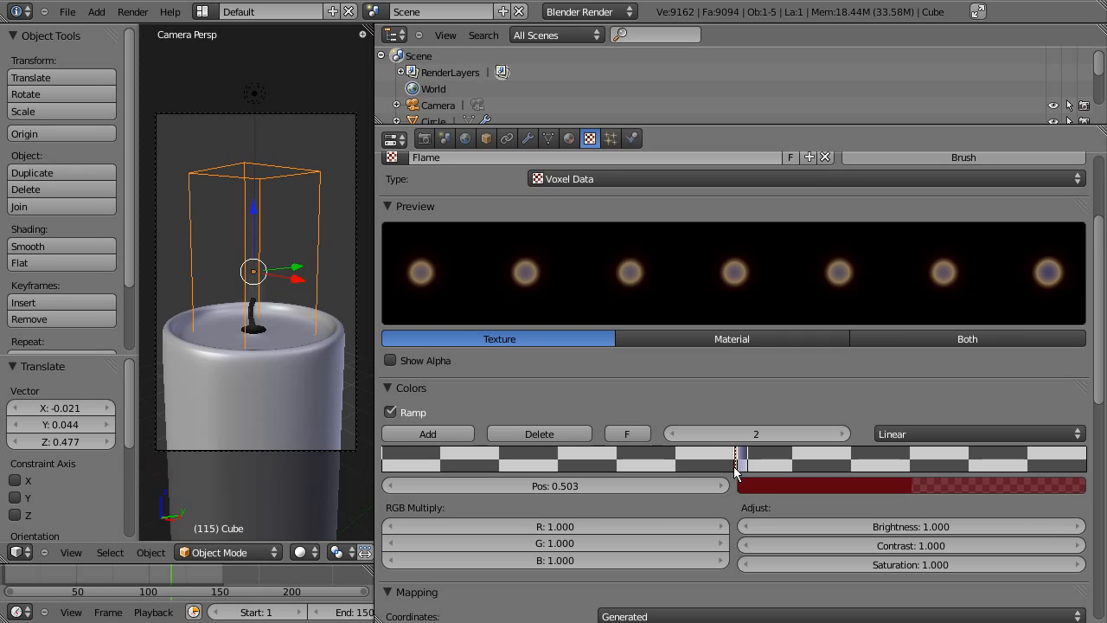
left_click(736, 467)
left_click(576, 482)
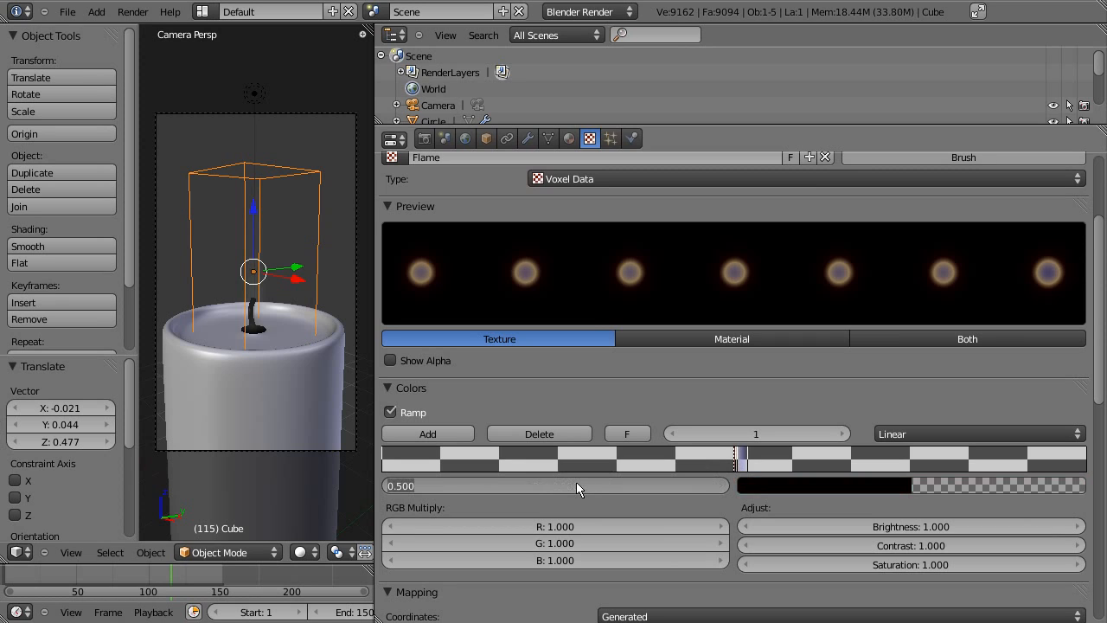
type("0.498")
key("Return")
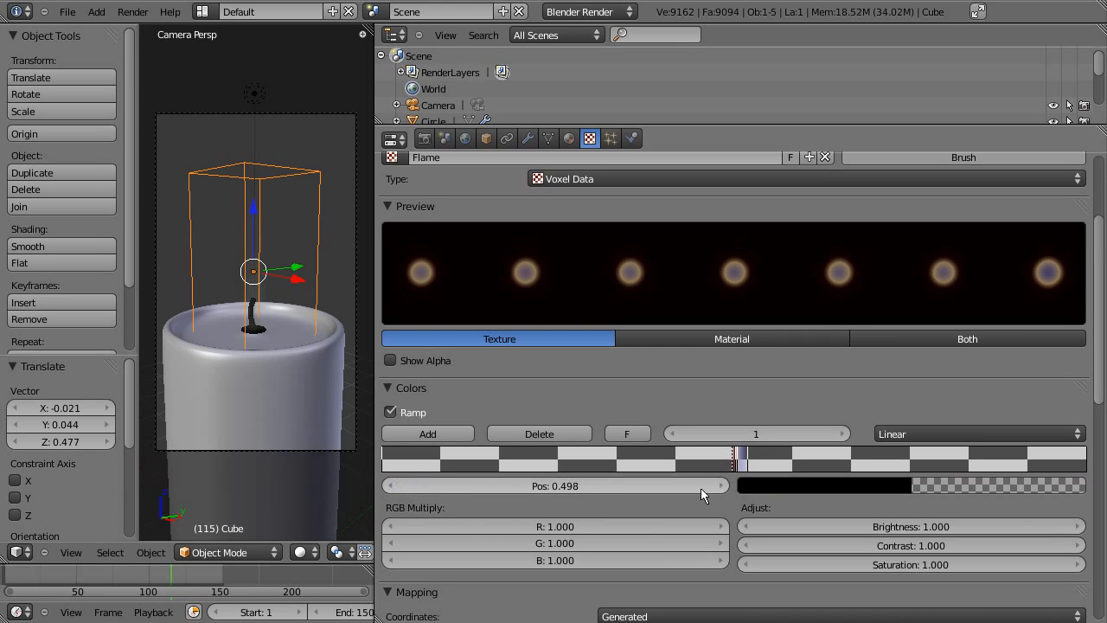
Set the dark red ramp stop's position to 0.501 and render the frame to check the flame
left_click(817, 439)
left_click(571, 483)
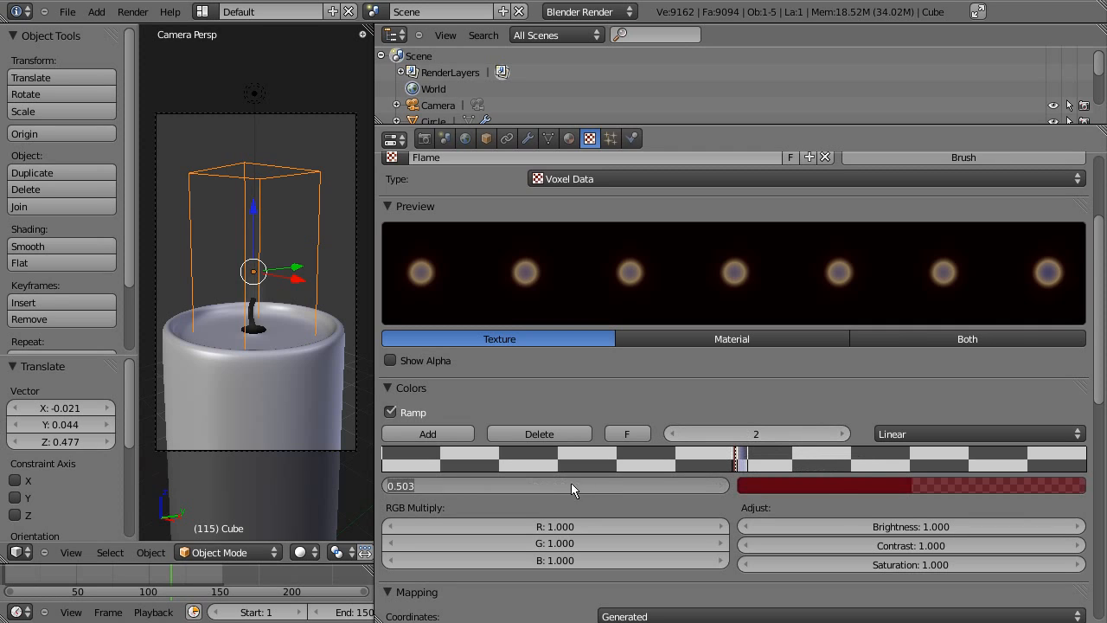
type("0.501")
key("Return")
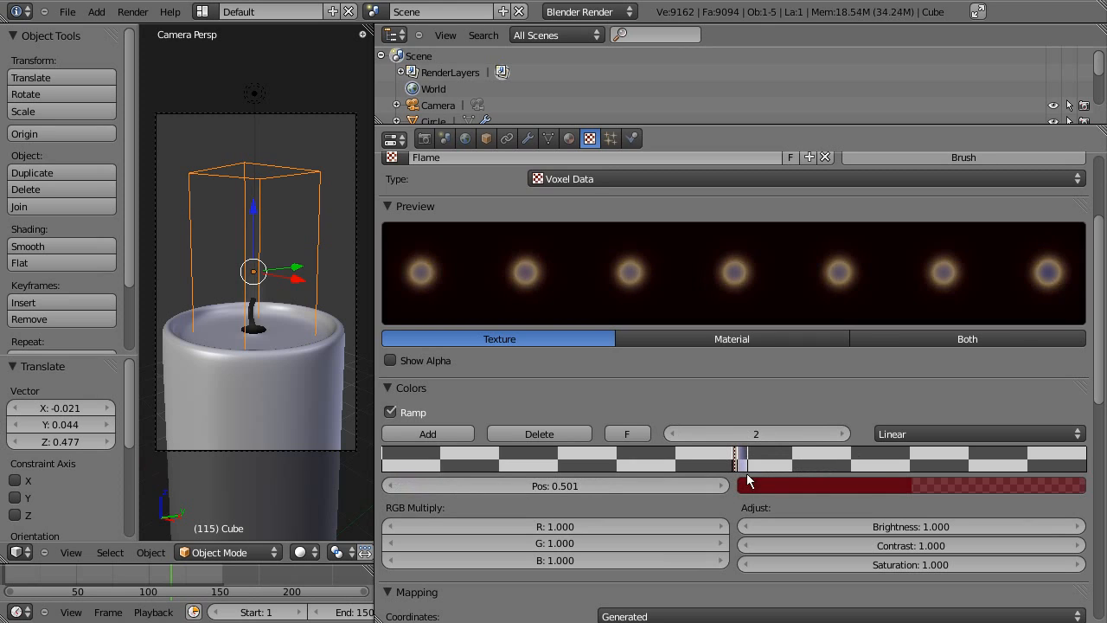
left_click(813, 434)
left_click(133, 11)
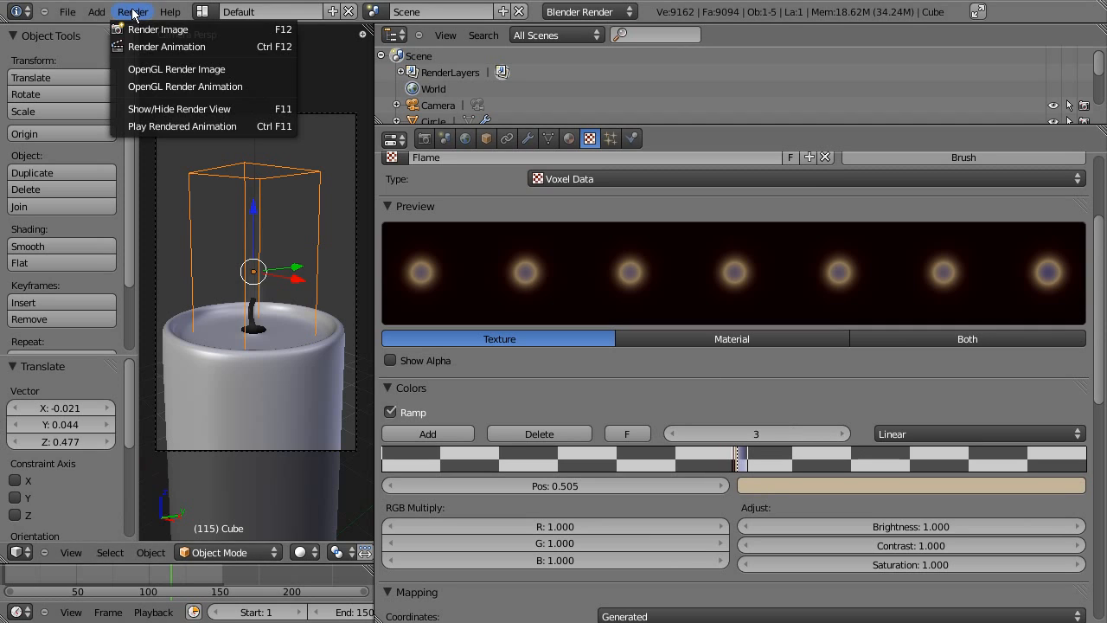
left_click(169, 27)
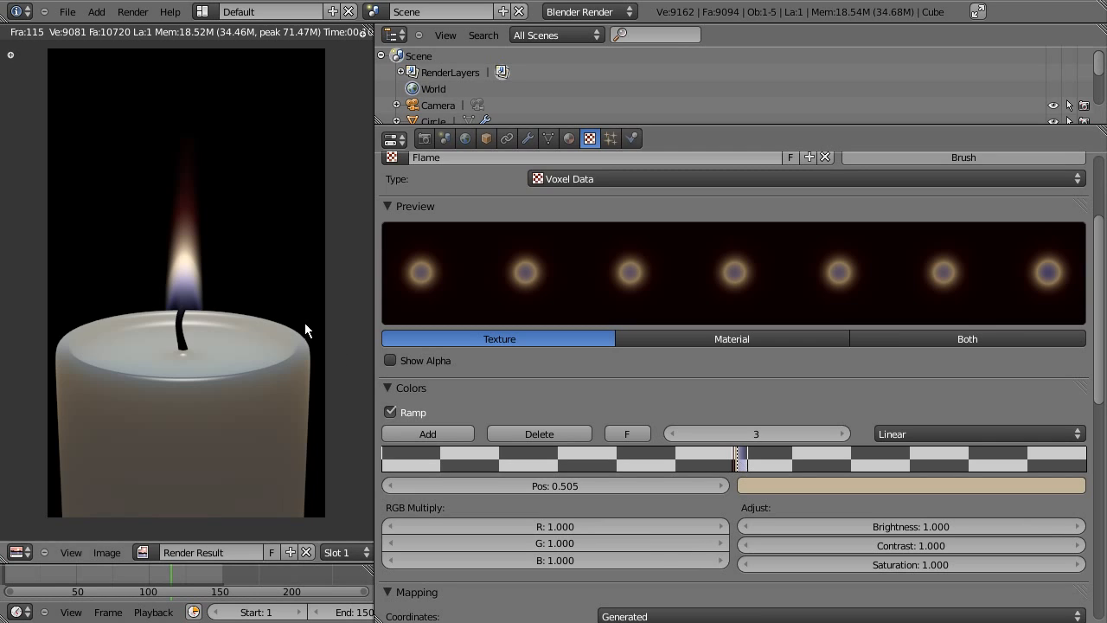
Select the smoke emitter plane at the wick's base and set its smoke flow temperature difference to 2.0
scroll(204, 277, "up", 3)
scroll(203, 277, "down", 3)
scroll(1073, 363, "up", 5)
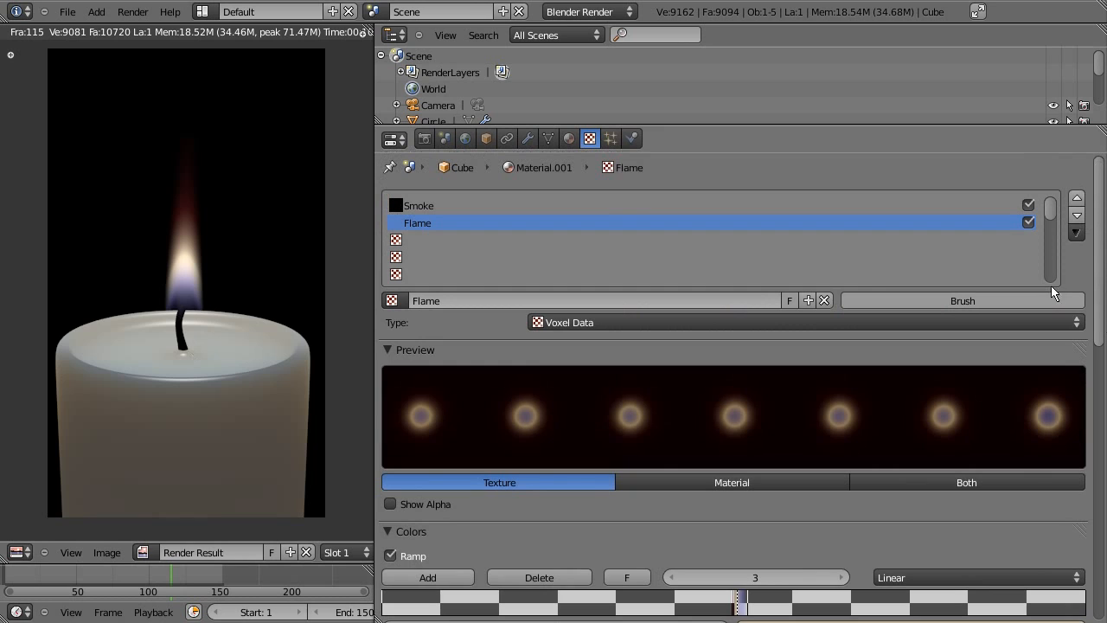
left_click(611, 139)
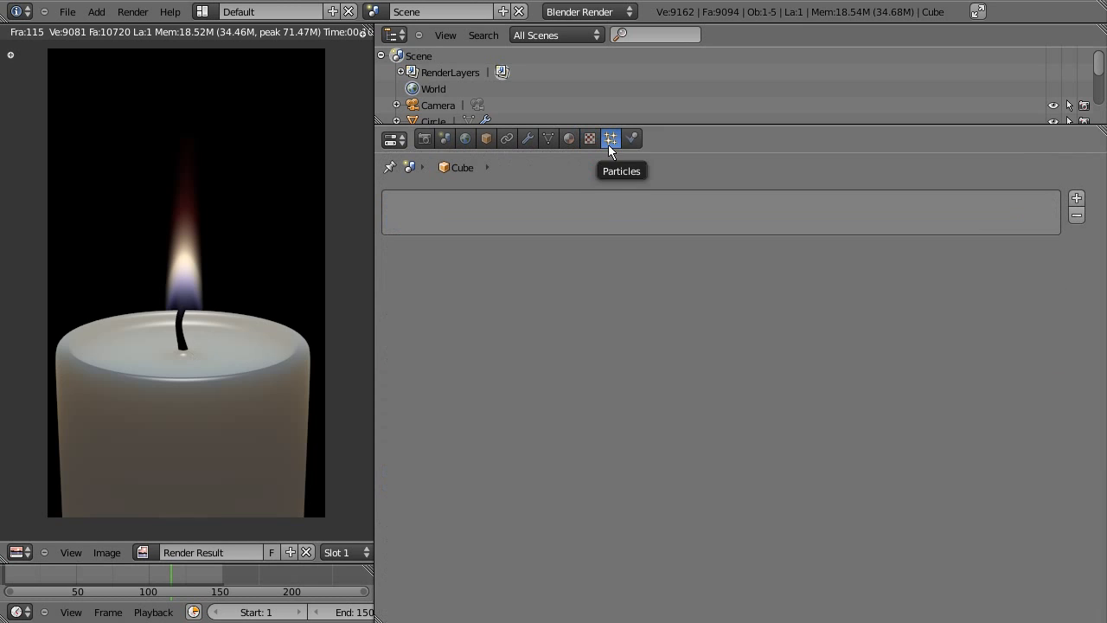
key("Escape")
right_click(257, 331)
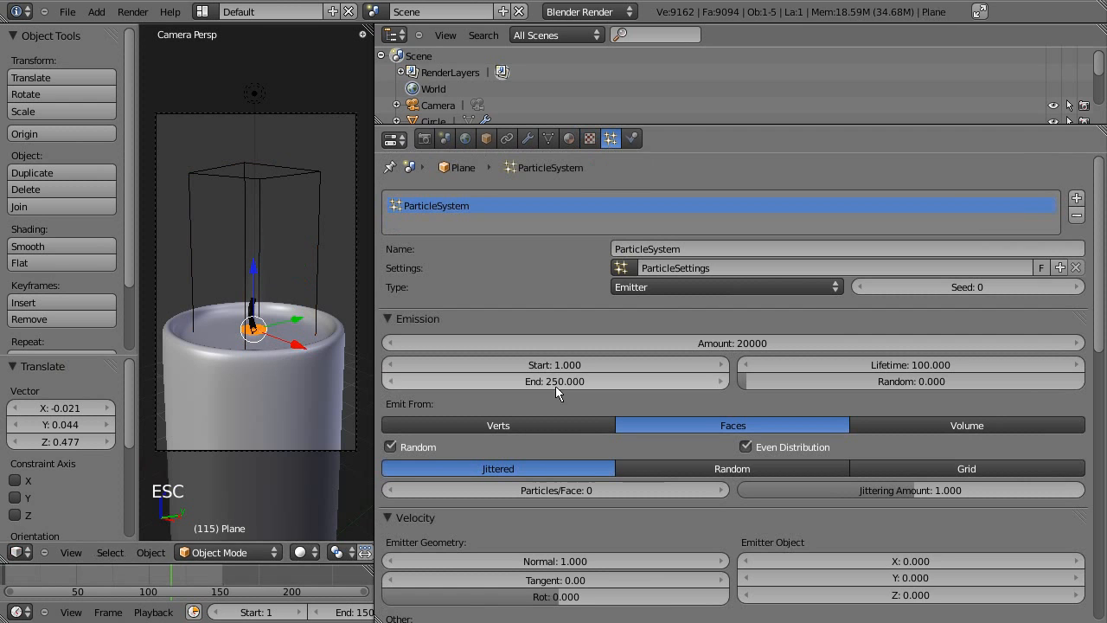
left_click(632, 139)
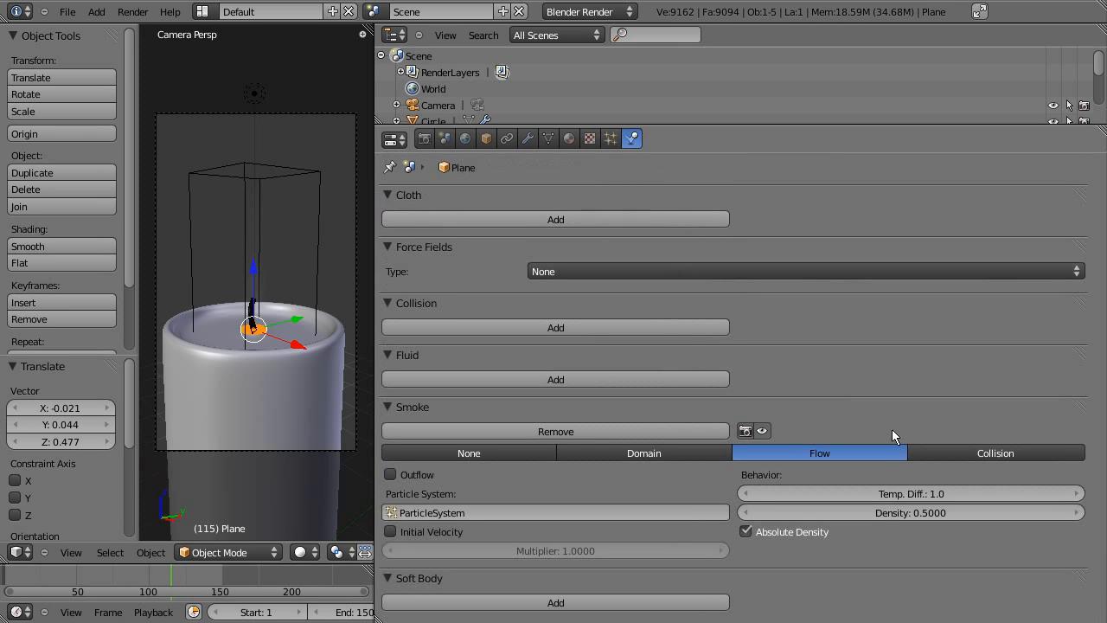
left_click(914, 494)
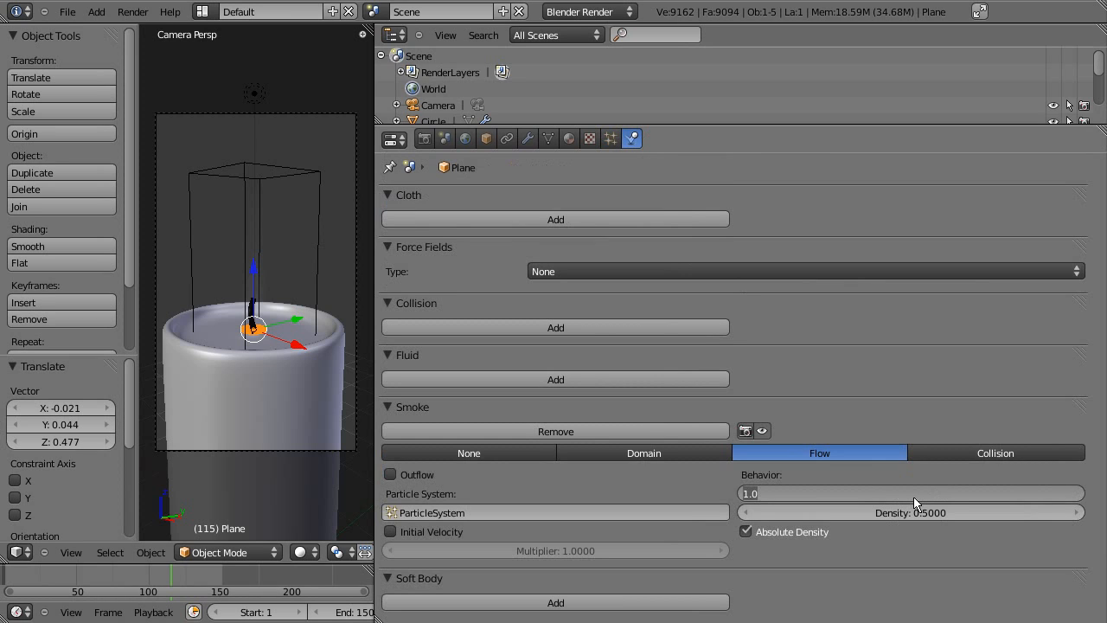
type("2")
key("Return")
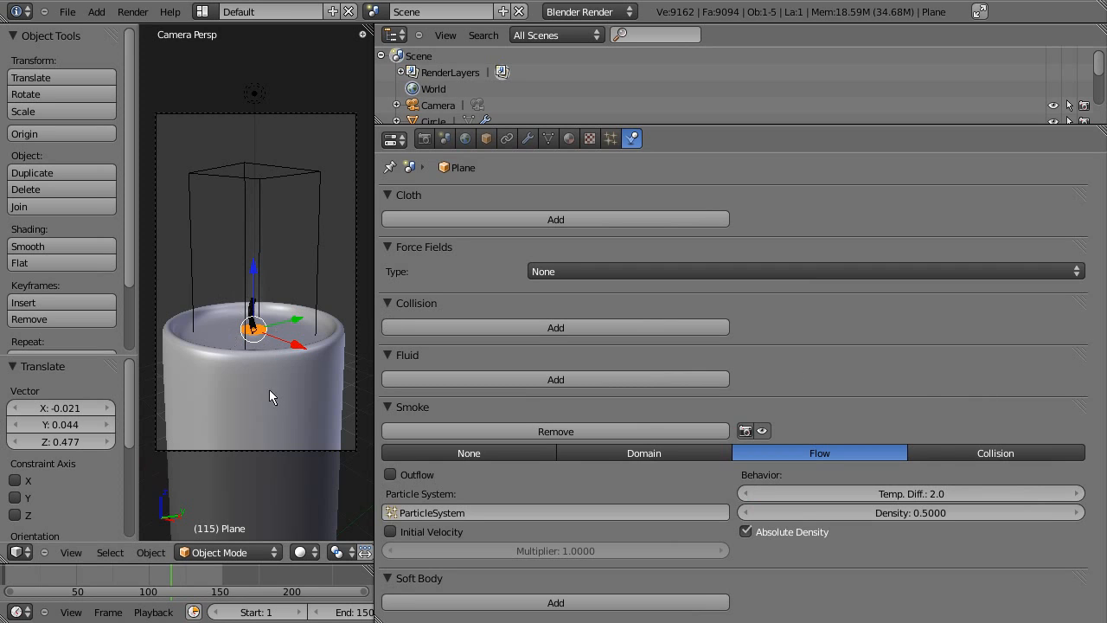
Set the emitter plane's smoke flow density to 0.7
left_click(920, 516)
key("Right")
key("Left")
key("BackSpace")
type("7")
key("Return")
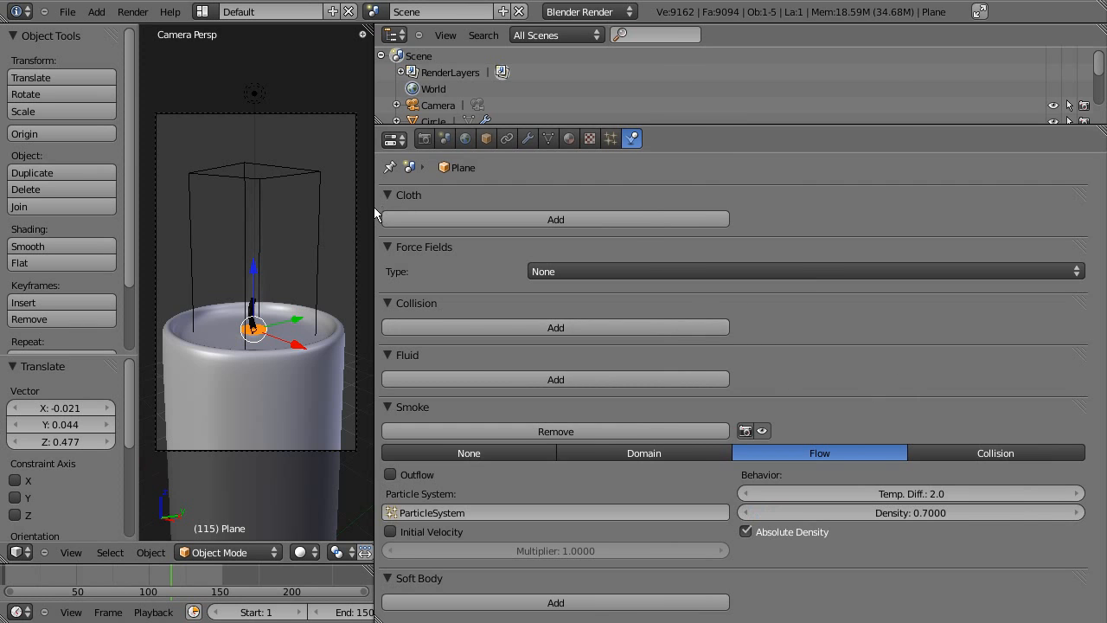
Enlarge the 3D view, select the smoke domain cube, and enable Smoke High Resolution with its settings expanded
left_click_drag(375, 207, 811, 257)
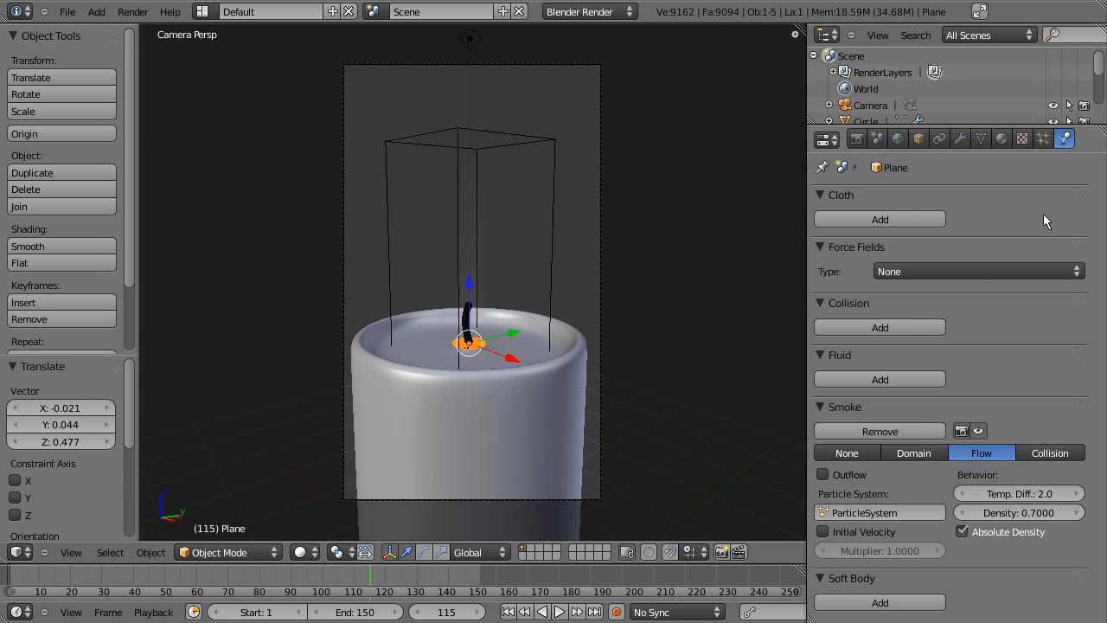
right_click(556, 221)
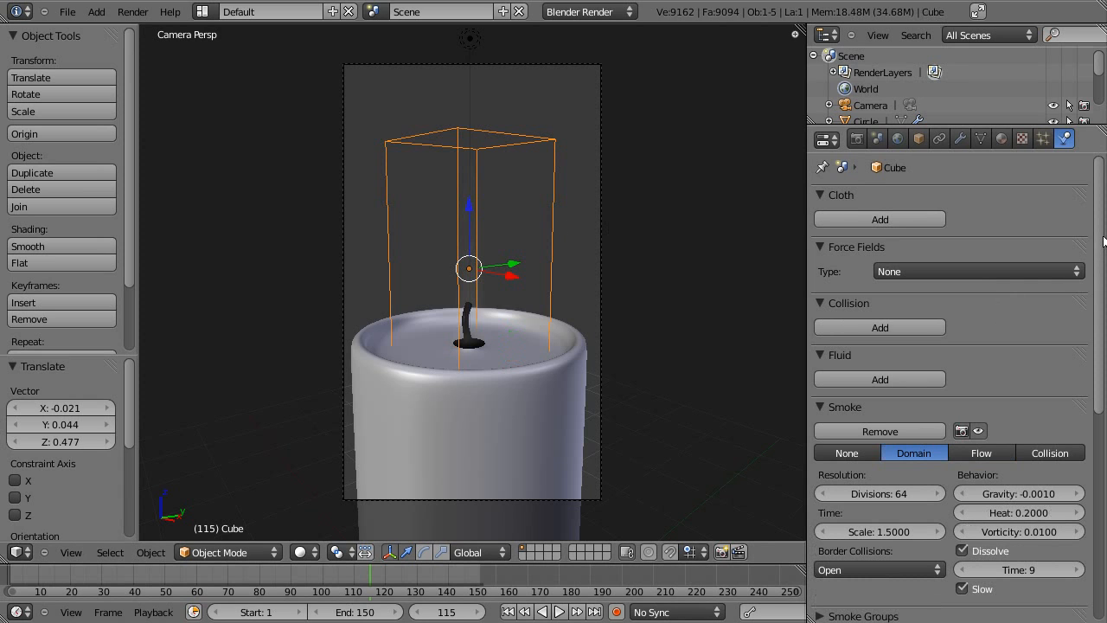
left_click_drag(1100, 237, 1101, 450)
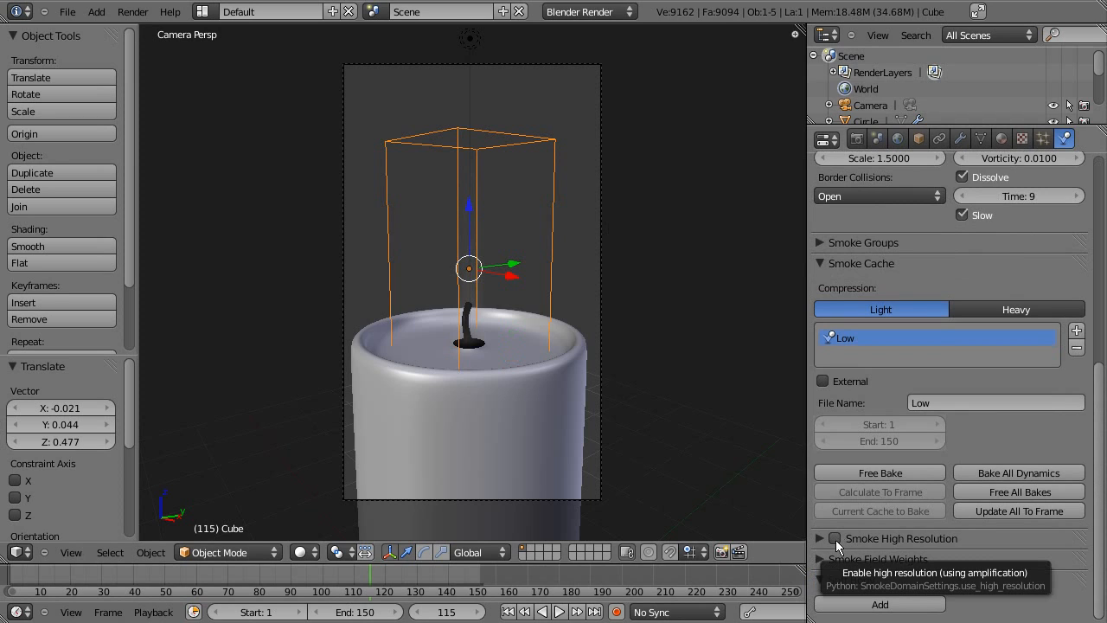
left_click(836, 540)
left_click(826, 540)
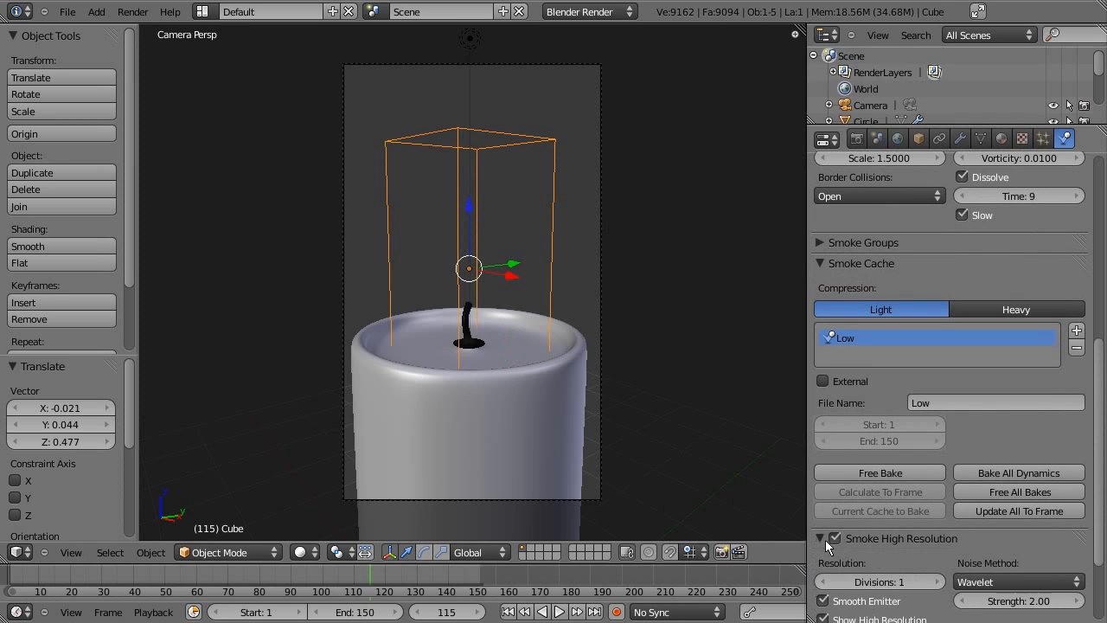
Set the high-resolution smoke's Wavelet noise strength to 0.01
scroll(995, 524, "down", 3)
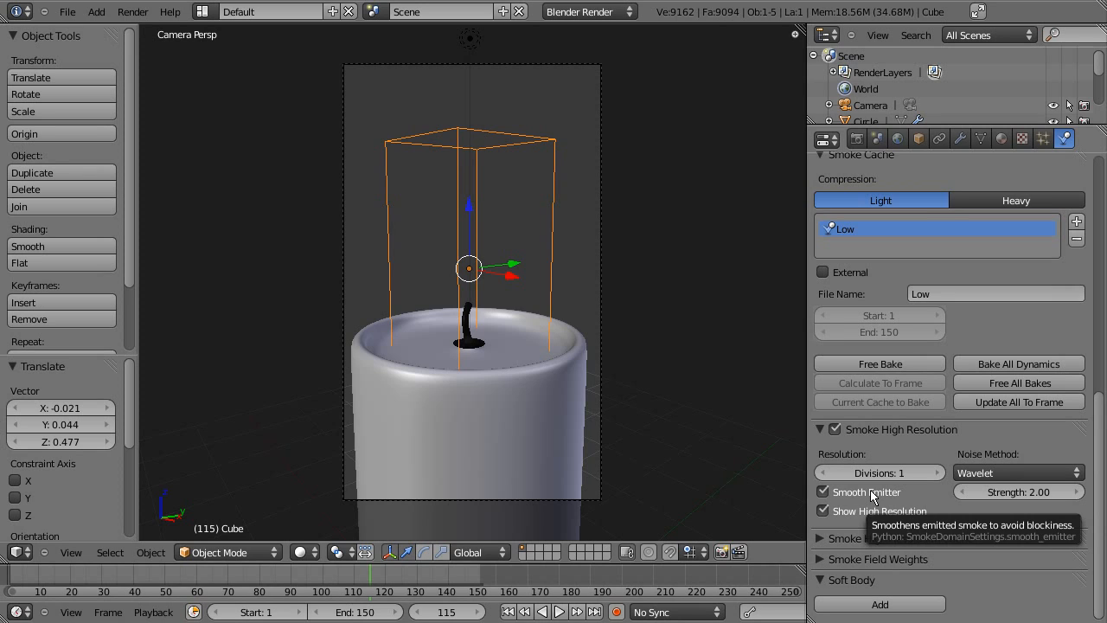
left_click(1013, 493)
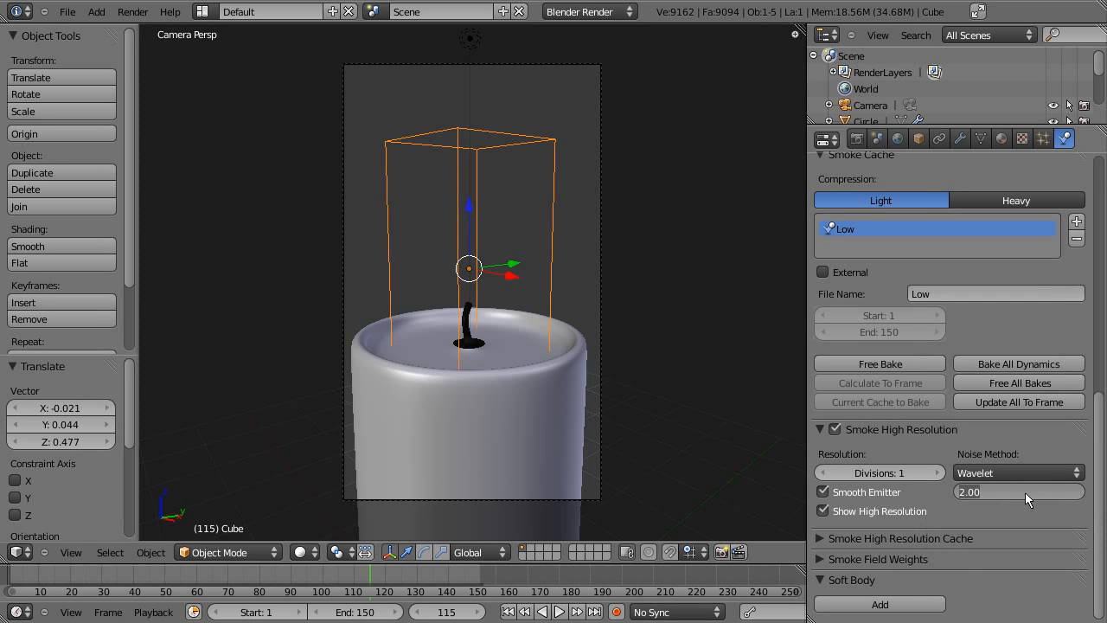
type("0")
key("Return")
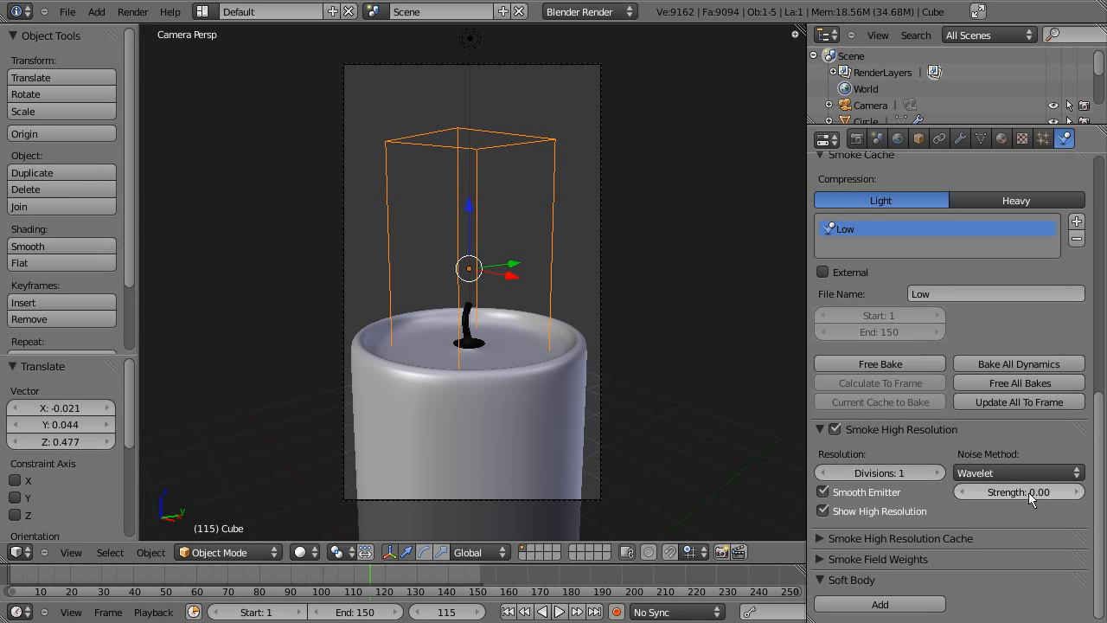
left_click(1066, 492)
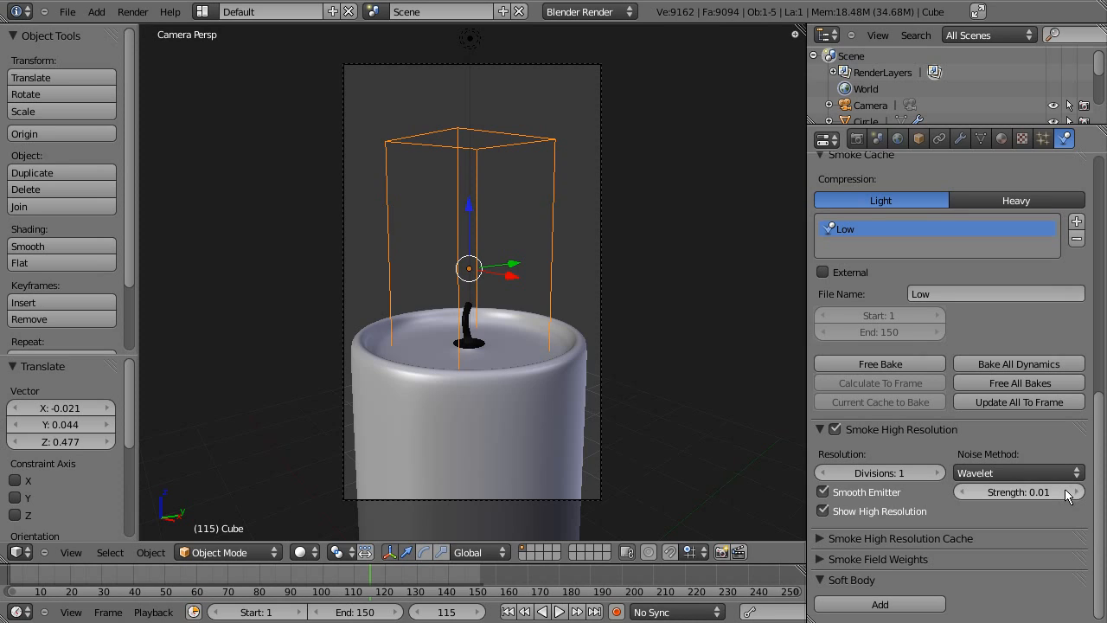
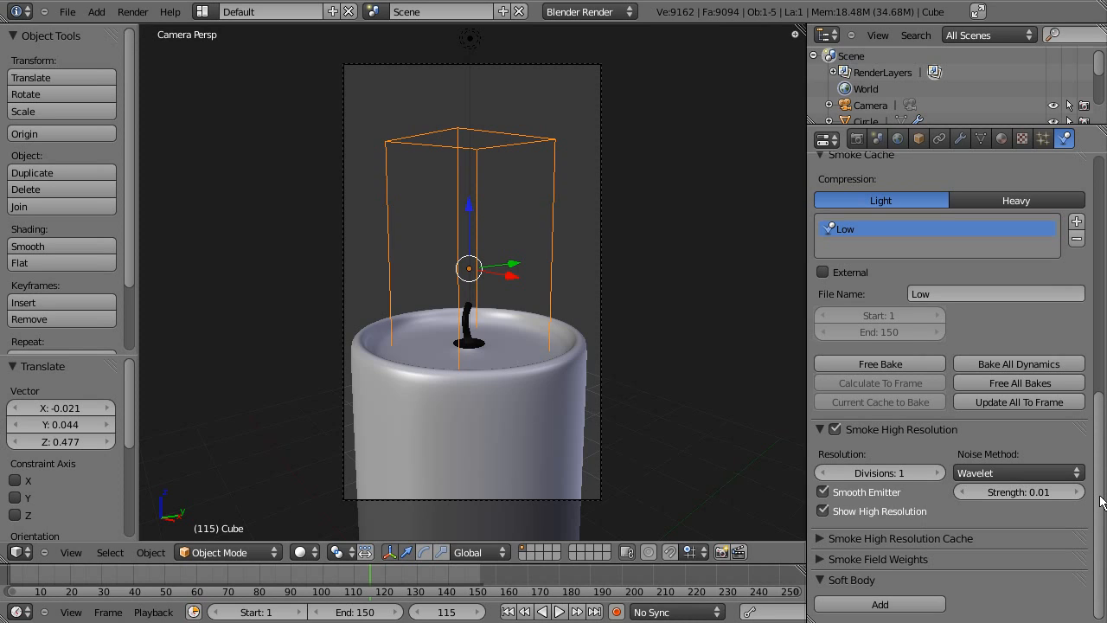
Expand the Smoke High Resolution Cache settings and name the cache file hi
left_click(820, 539)
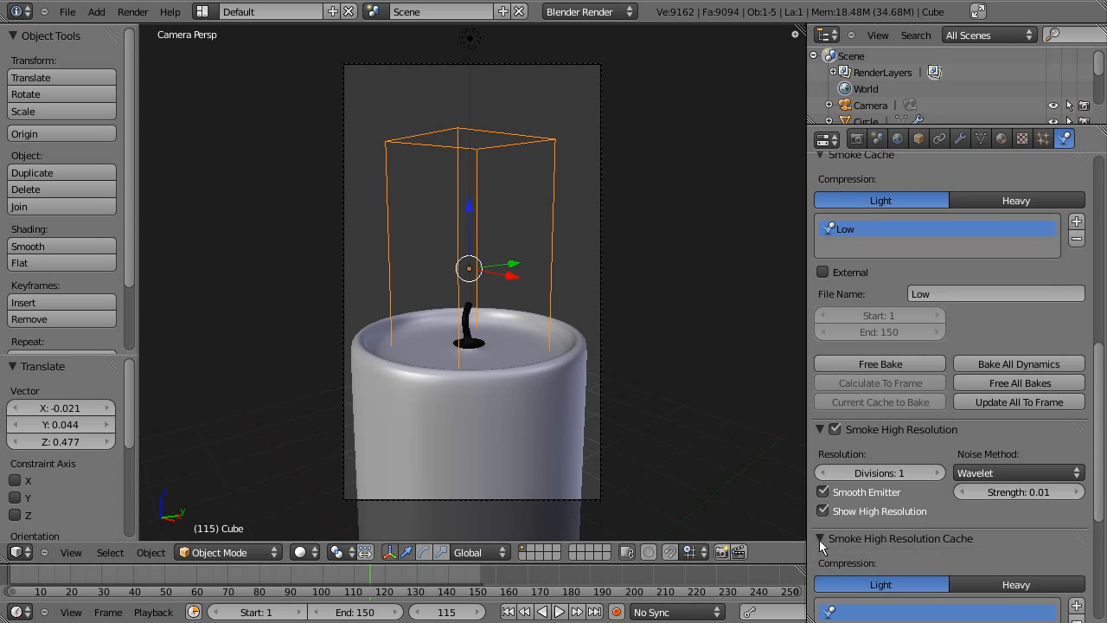
scroll(946, 513, "down", 3)
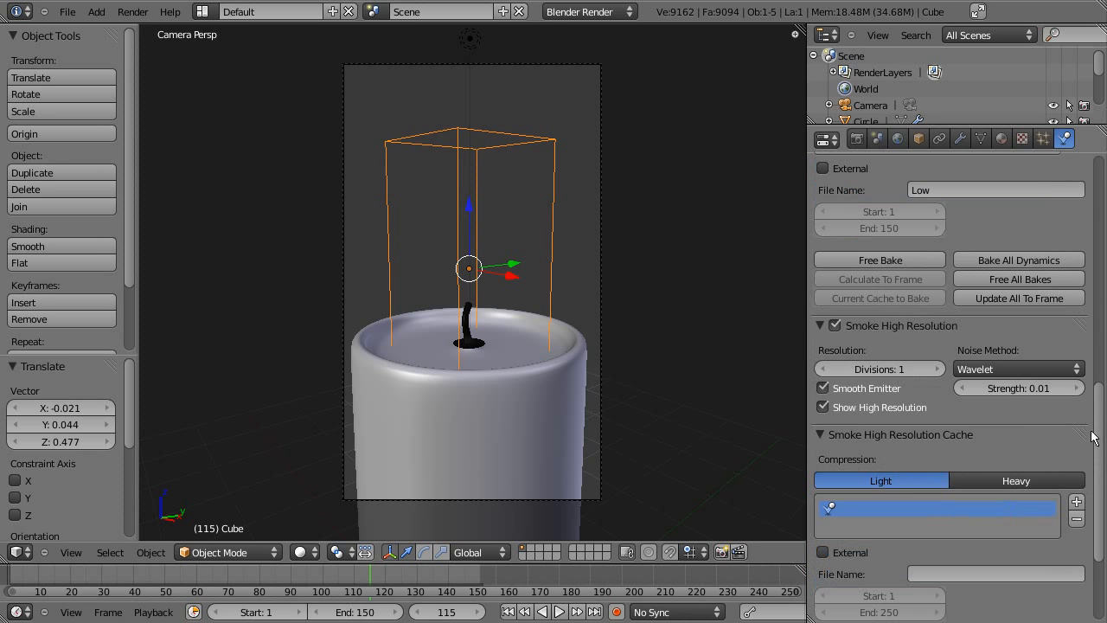
scroll(957, 493, "down", 4)
left_click(969, 424)
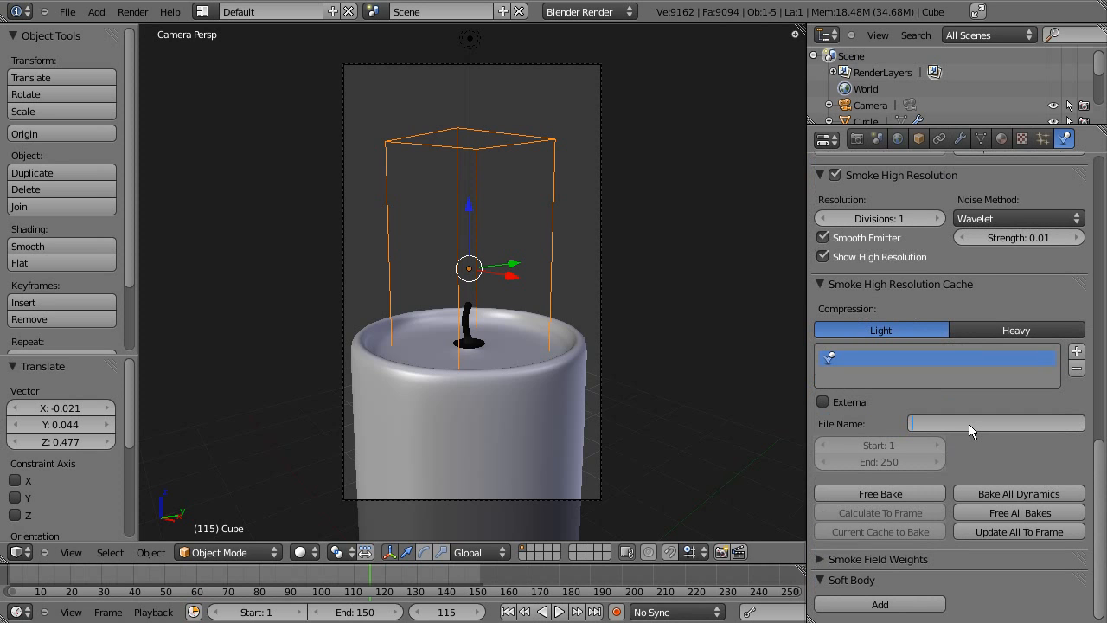
type("hi")
key("Return")
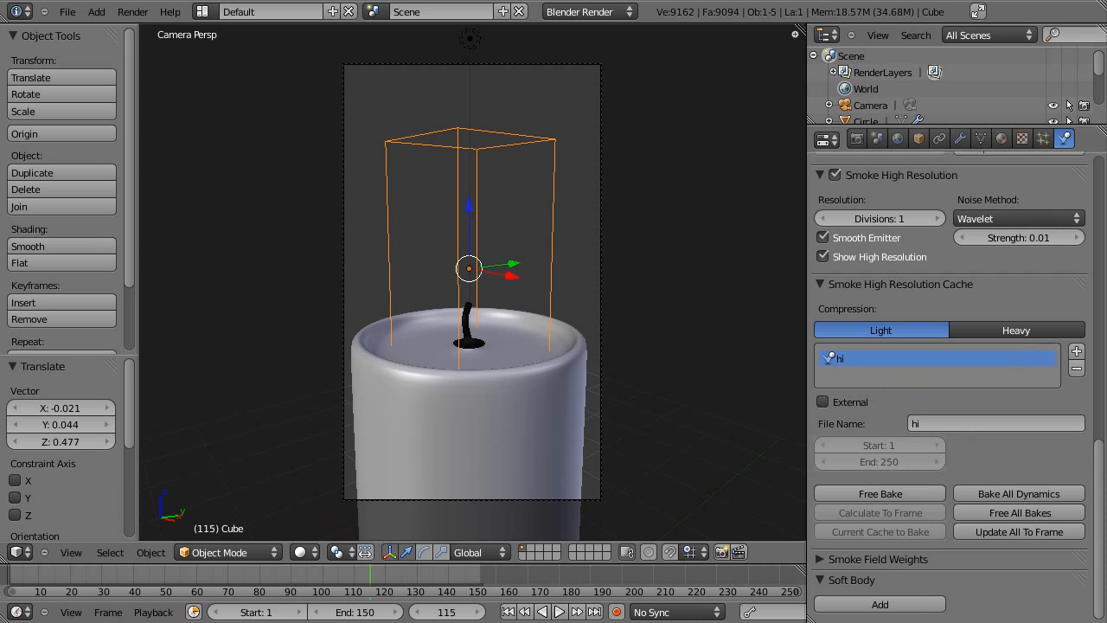
Free all physics bakes and set the high-resolution smoke cache's end frame to 150
scroll(1103, 452, "up", 4)
scroll(1104, 451, "up", 3)
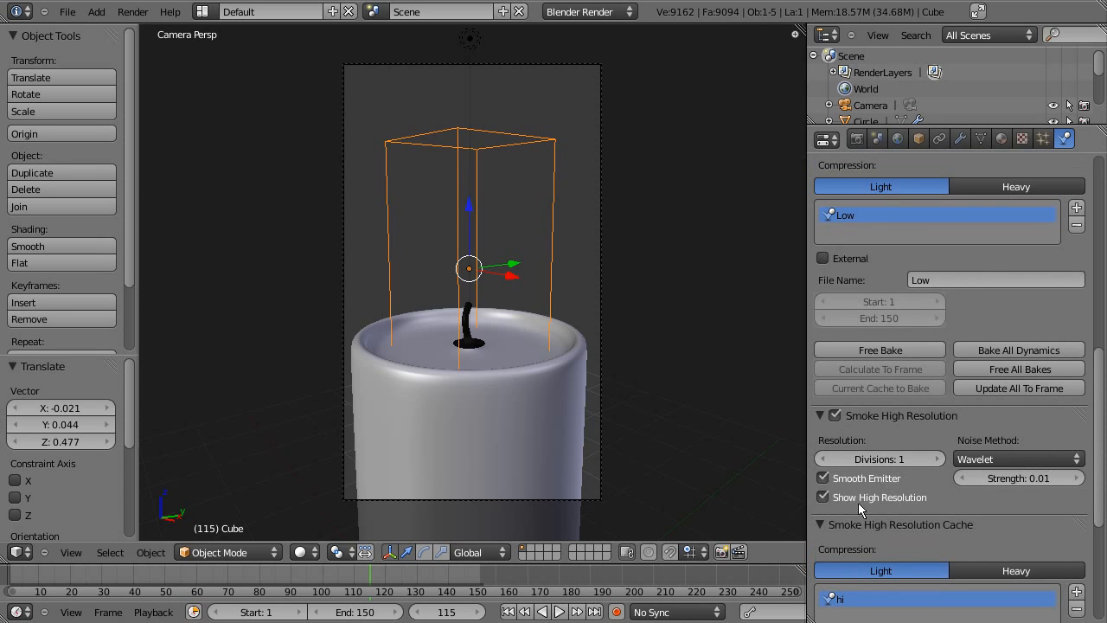
scroll(1103, 409, "down", 7)
left_click(962, 427)
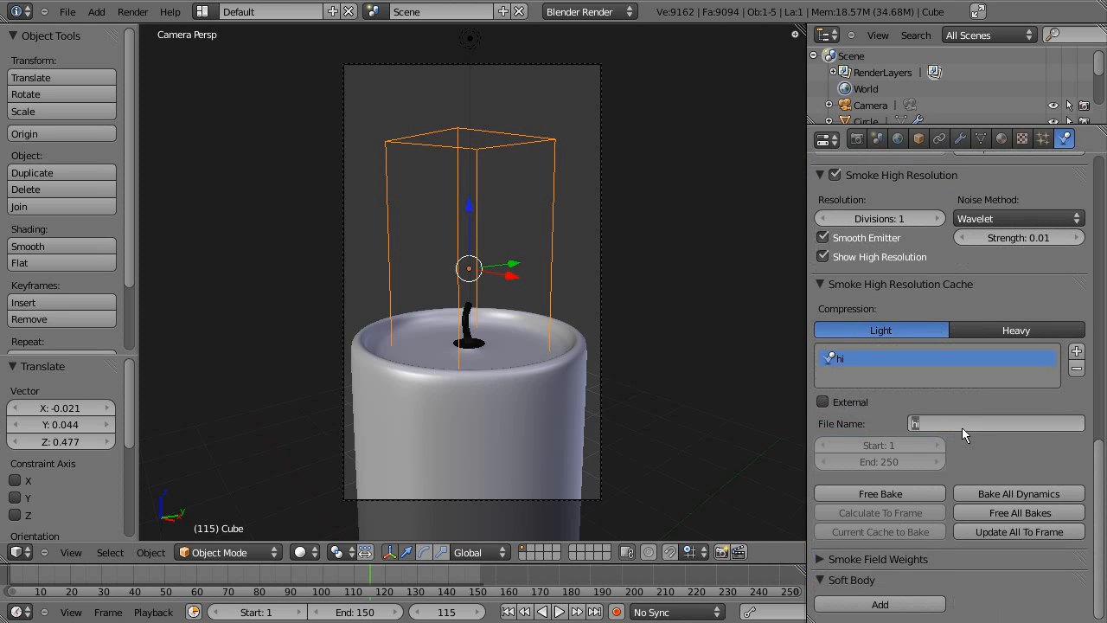
left_click(987, 512)
left_click(990, 514)
left_click(889, 465)
type("150")
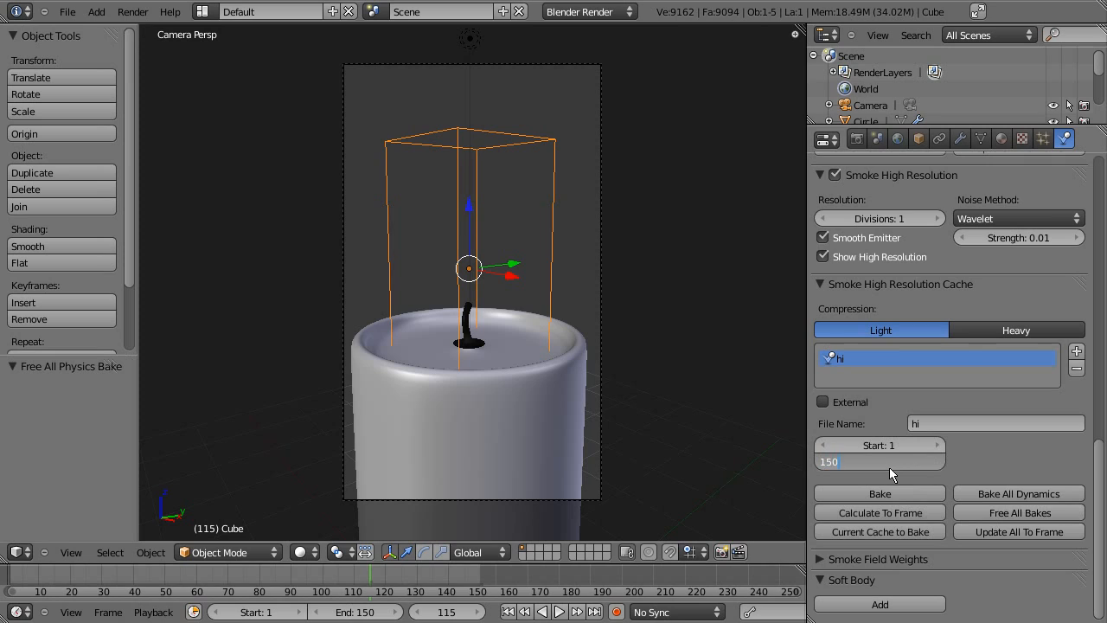
key("Return")
left_click(952, 423)
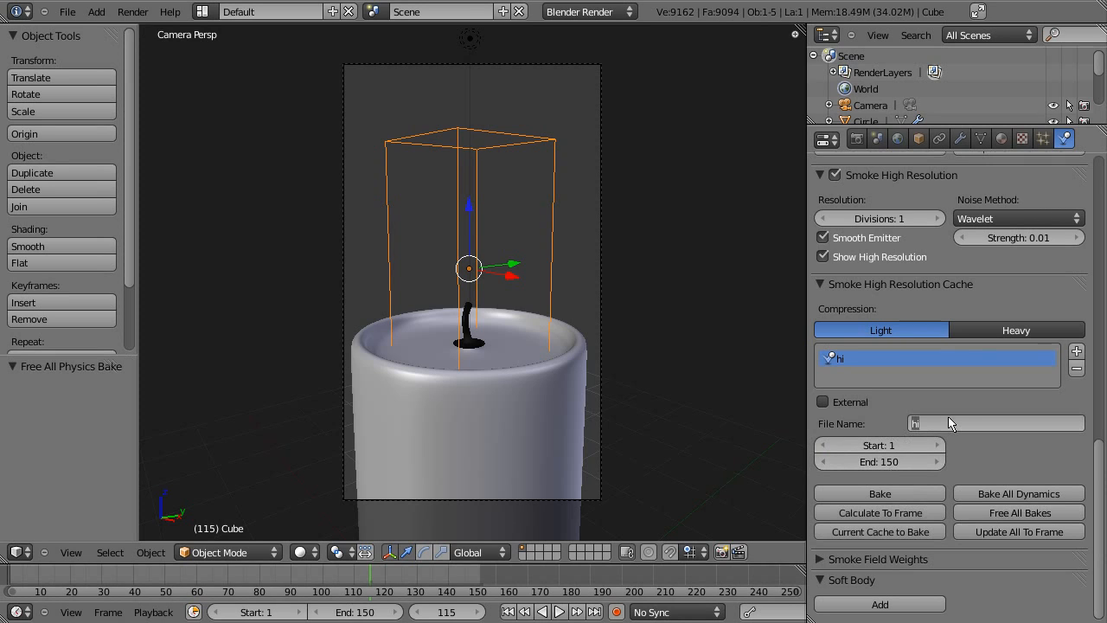
left_click(1103, 485)
Save over Candle.blend and bake all dynamics for the smoke simulation
left_click_drag(1098, 514, 1099, 393)
scroll(818, 344, "up", 6)
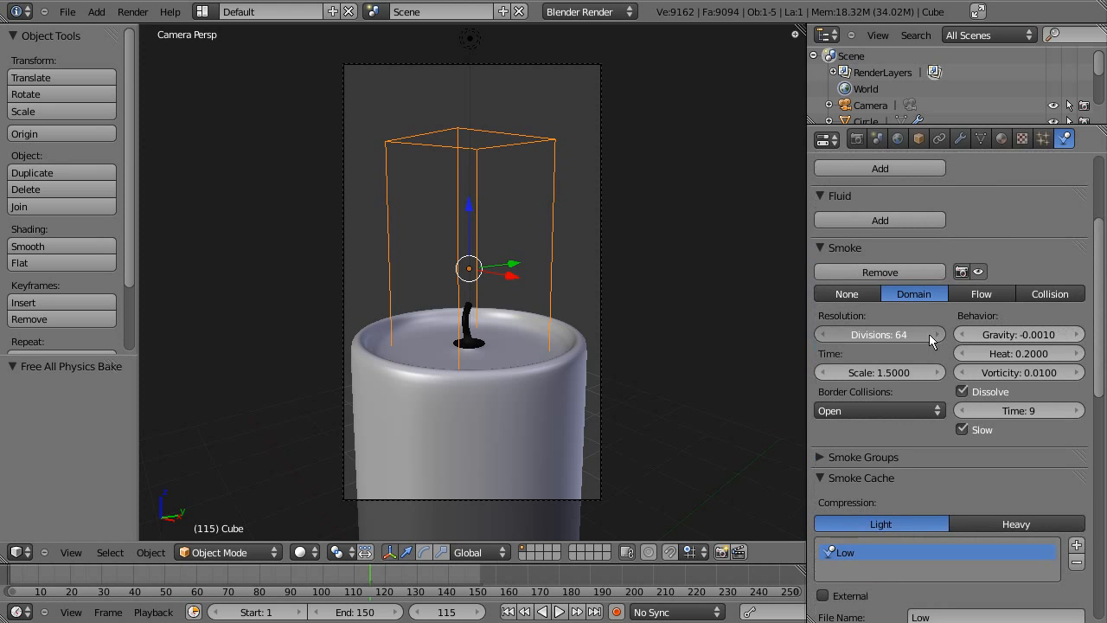
left_click_drag(1103, 308, 1103, 530)
key("ctrl+s")
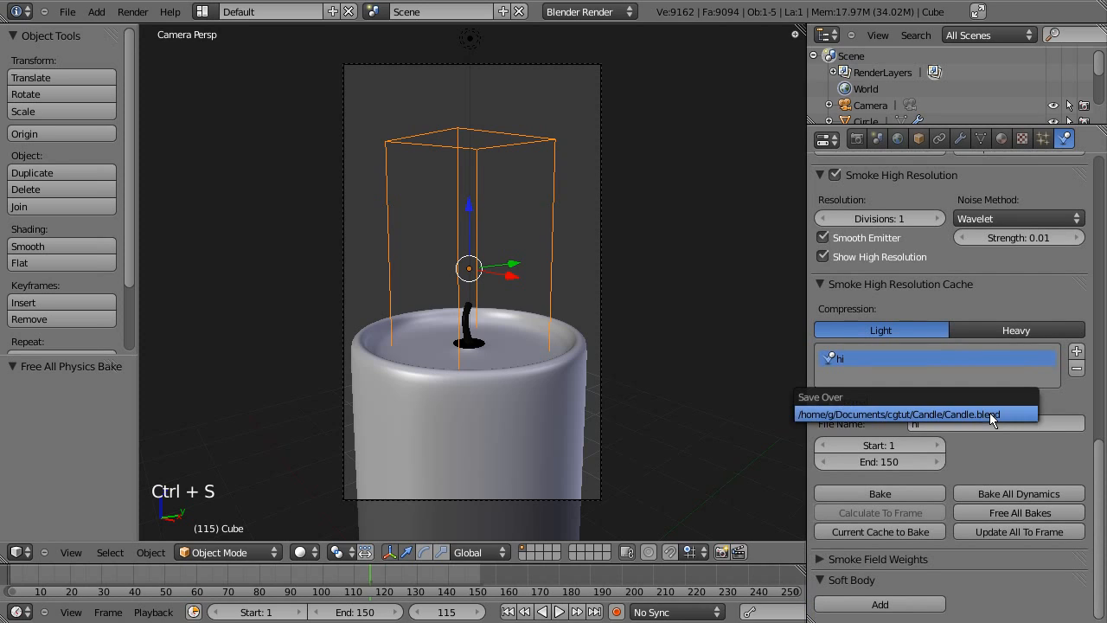
left_click(990, 413)
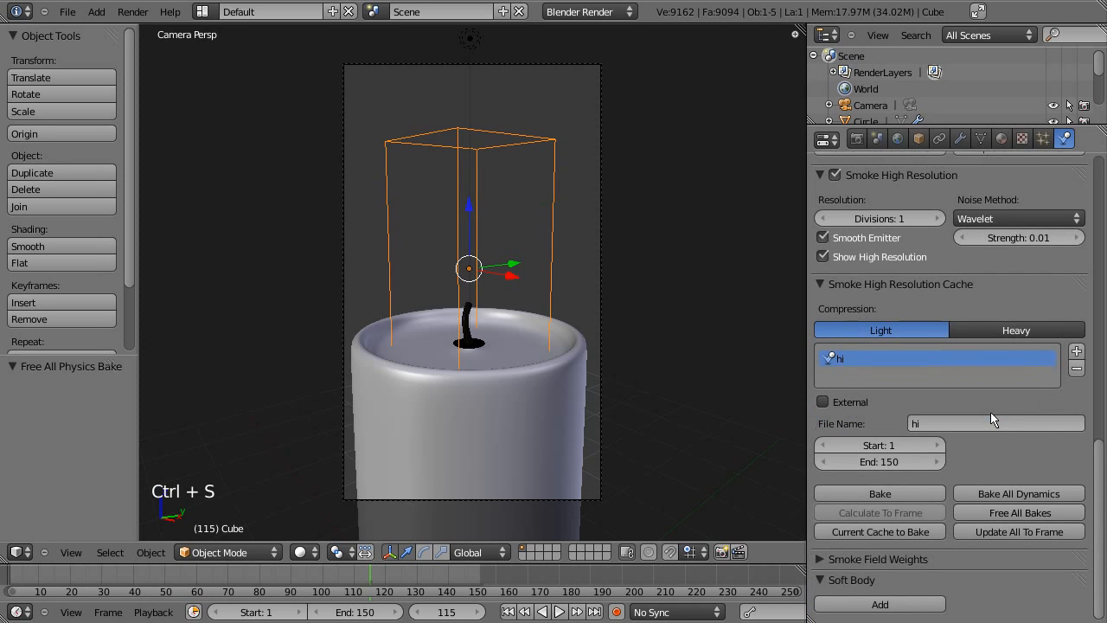
left_click(988, 496)
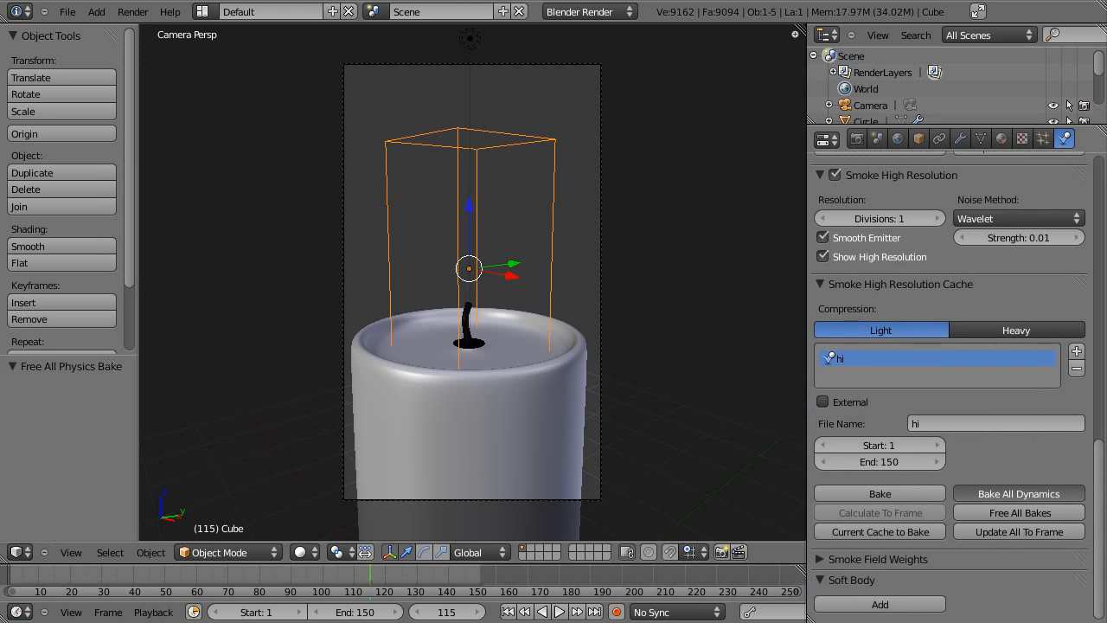
left_click(442, 1)
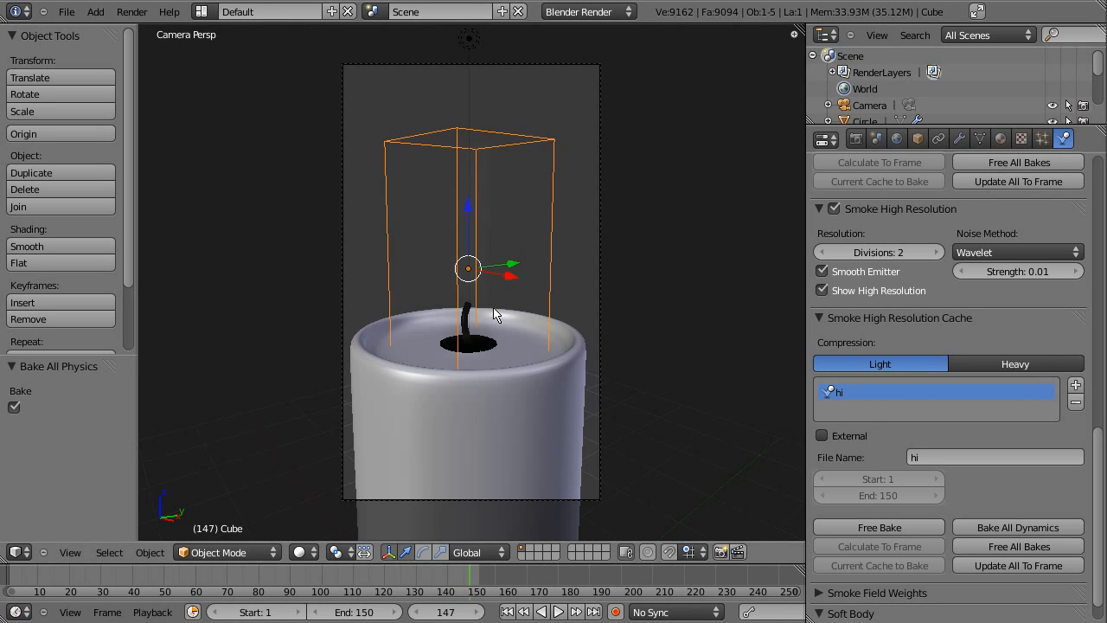
Review the smoke flow settings of the emitter plane and the smoke domain's simulation, cache and high-resolution settings
right_click(482, 354)
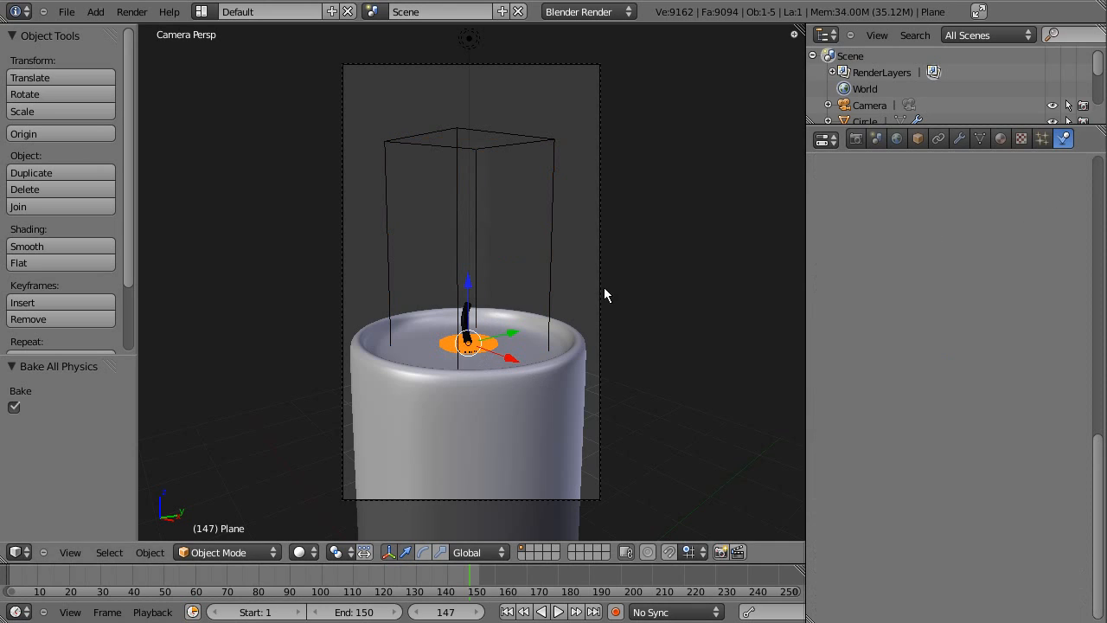
scroll(1028, 249, "up", 5)
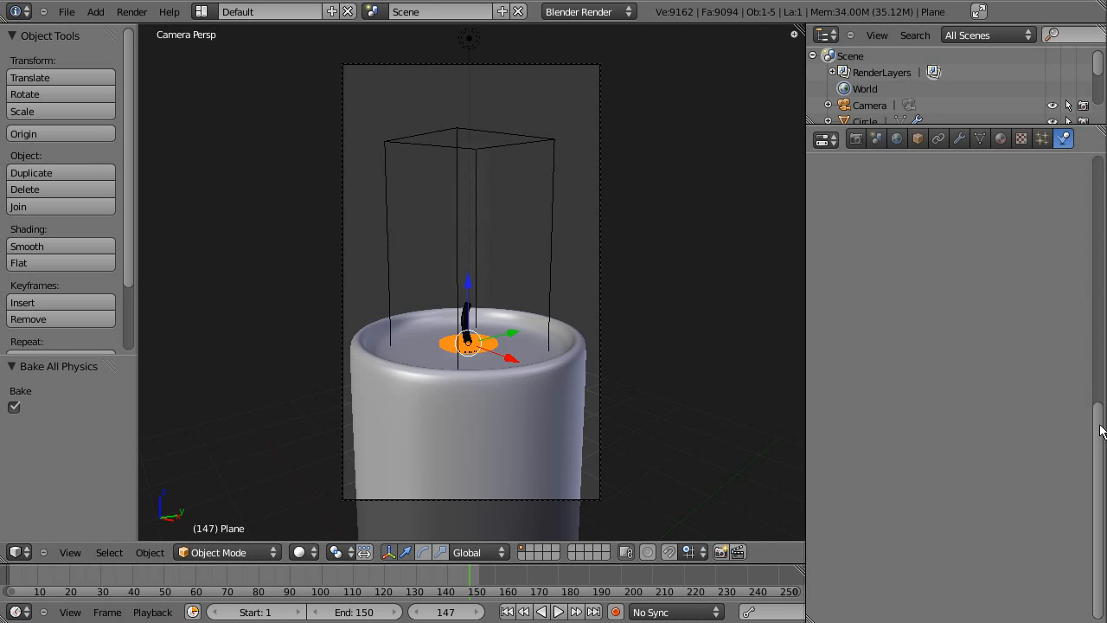
left_click_drag(1100, 427, 1104, 311)
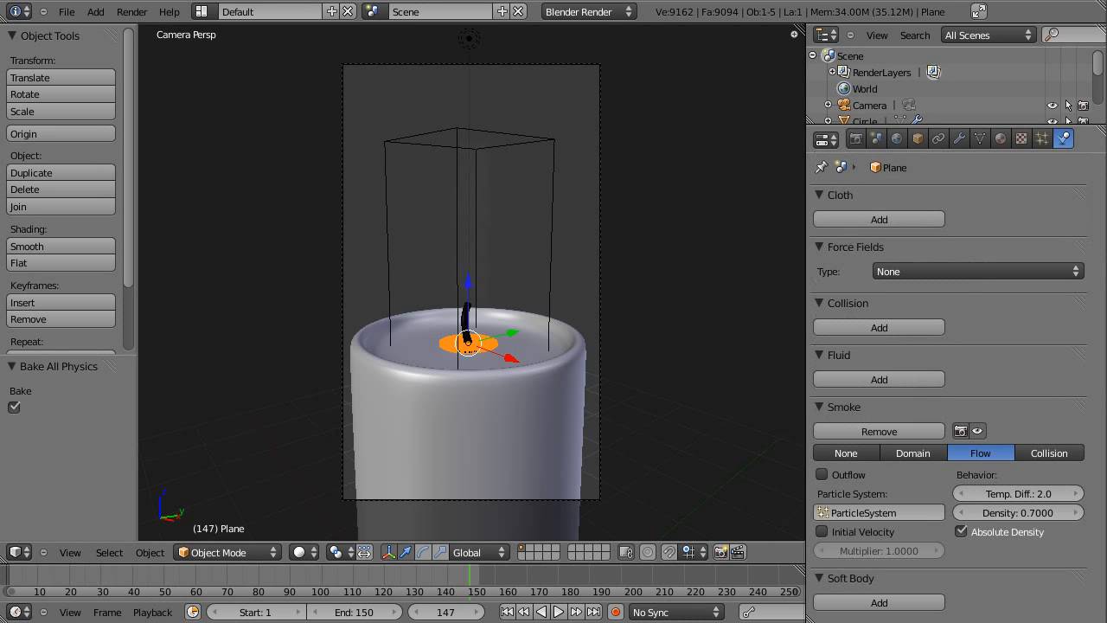
right_click(553, 221)
scroll(951, 389, "down", 8)
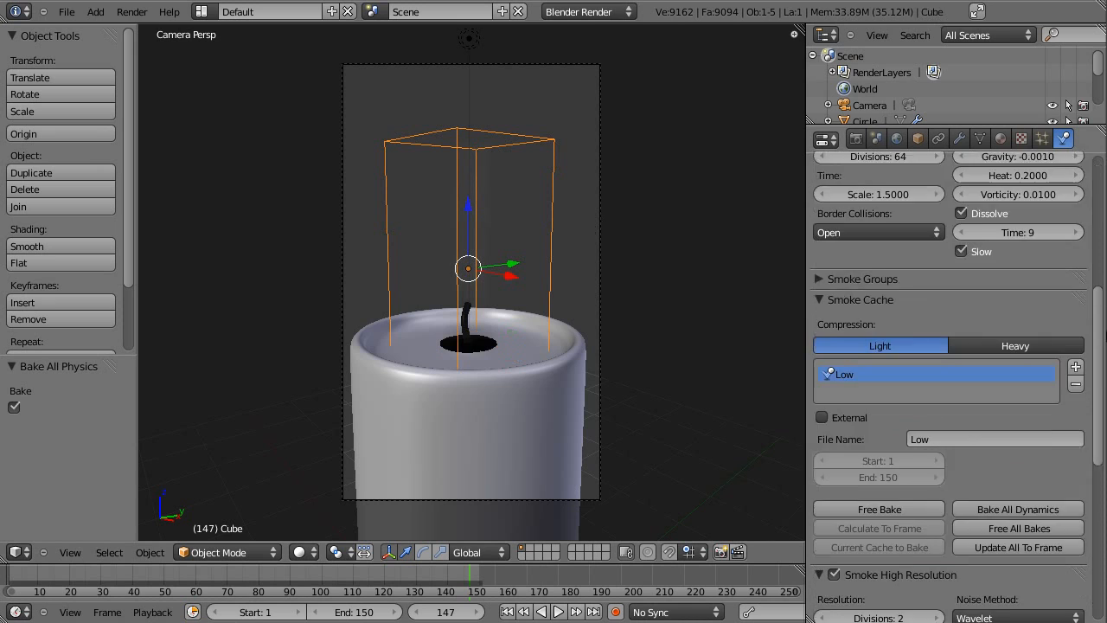
scroll(1088, 520, "down", 10)
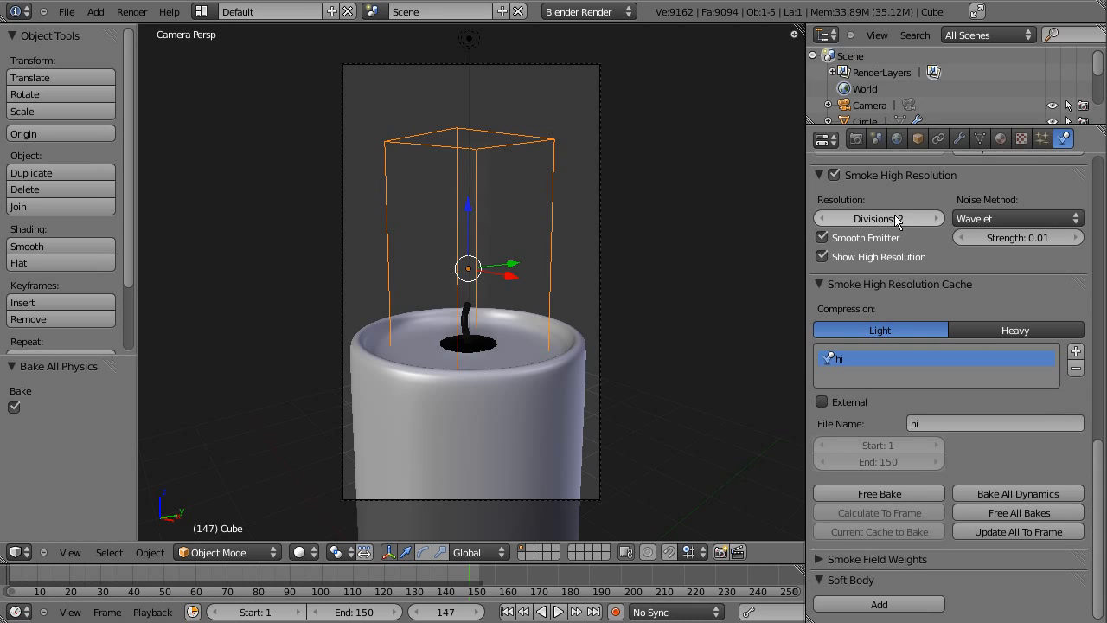
left_click_drag(1098, 505, 1103, 218)
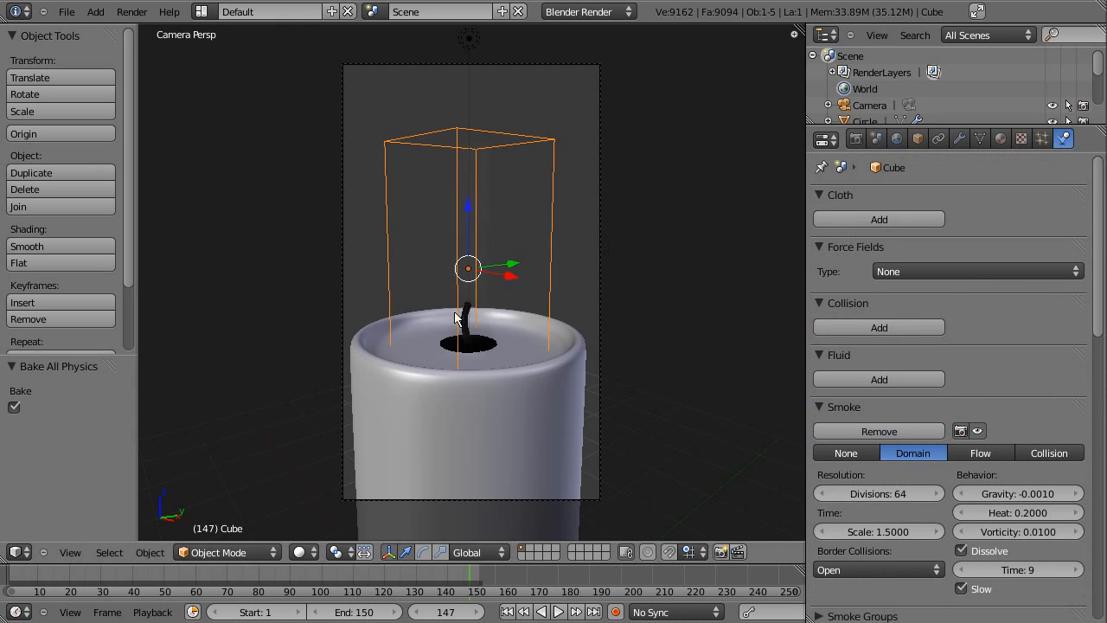
Check the emitter plane's particle and smoke flow settings, and test-render frame 147
right_click(471, 344)
left_click(1043, 139)
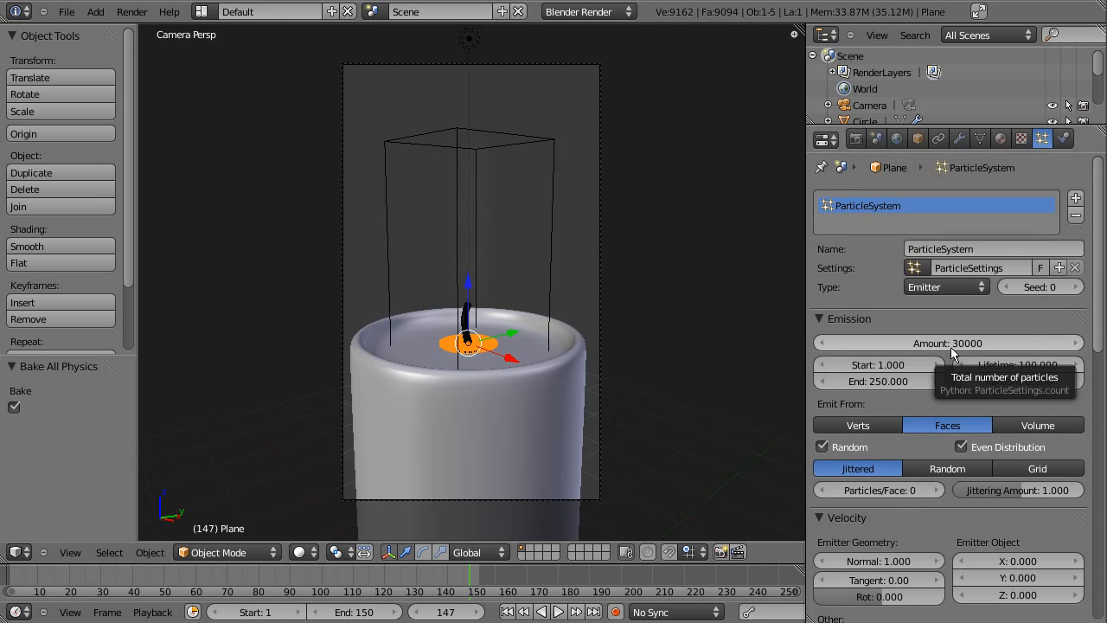
left_click(1064, 139)
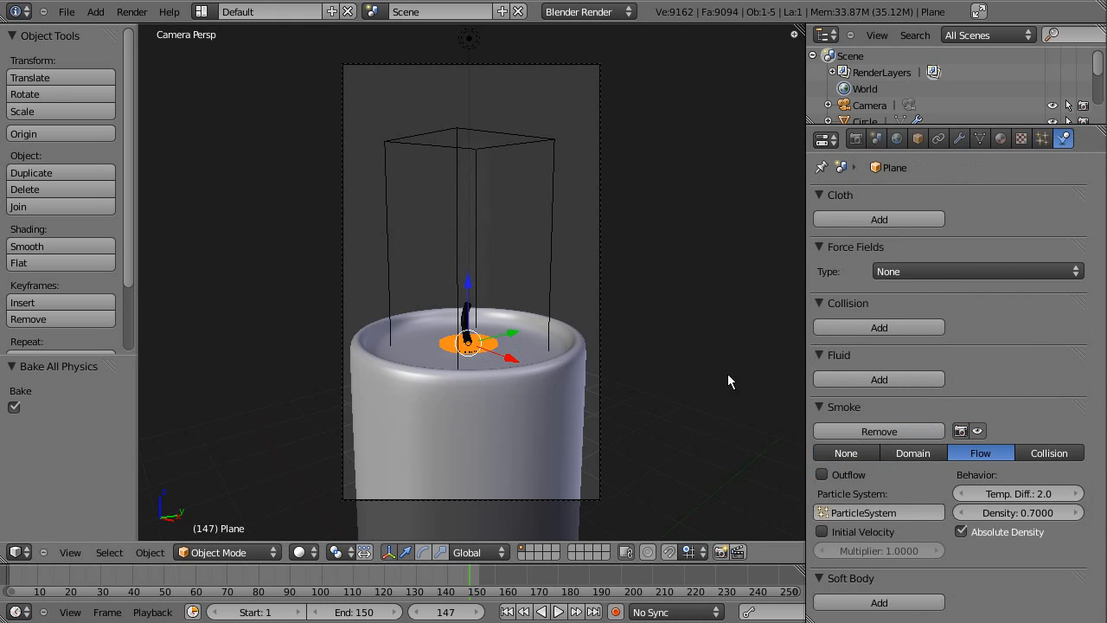
key("F12")
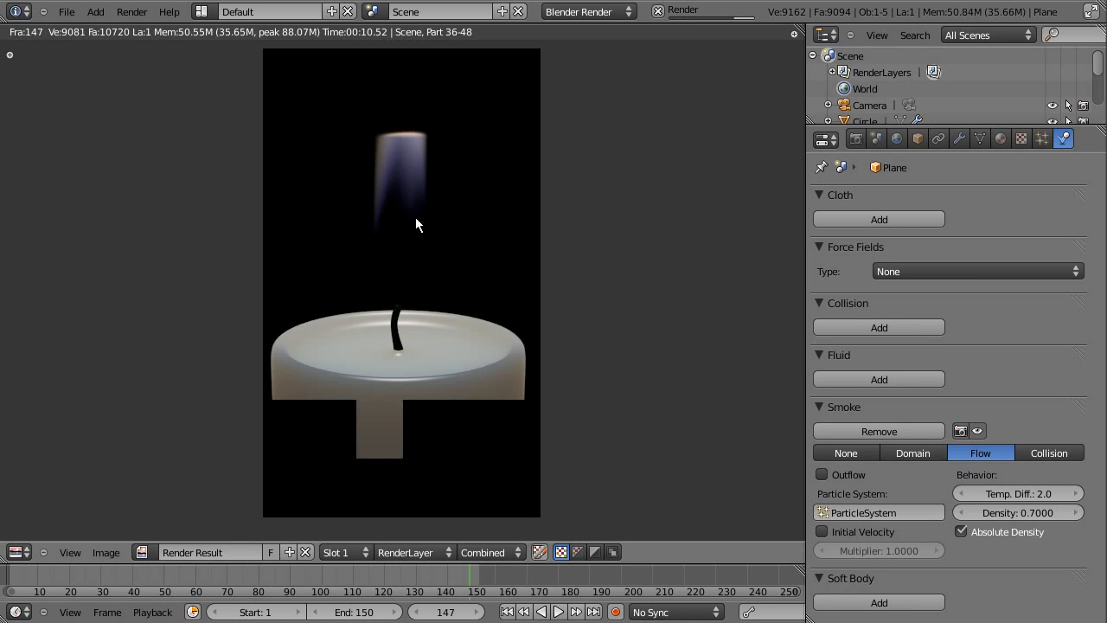
key("Escape")
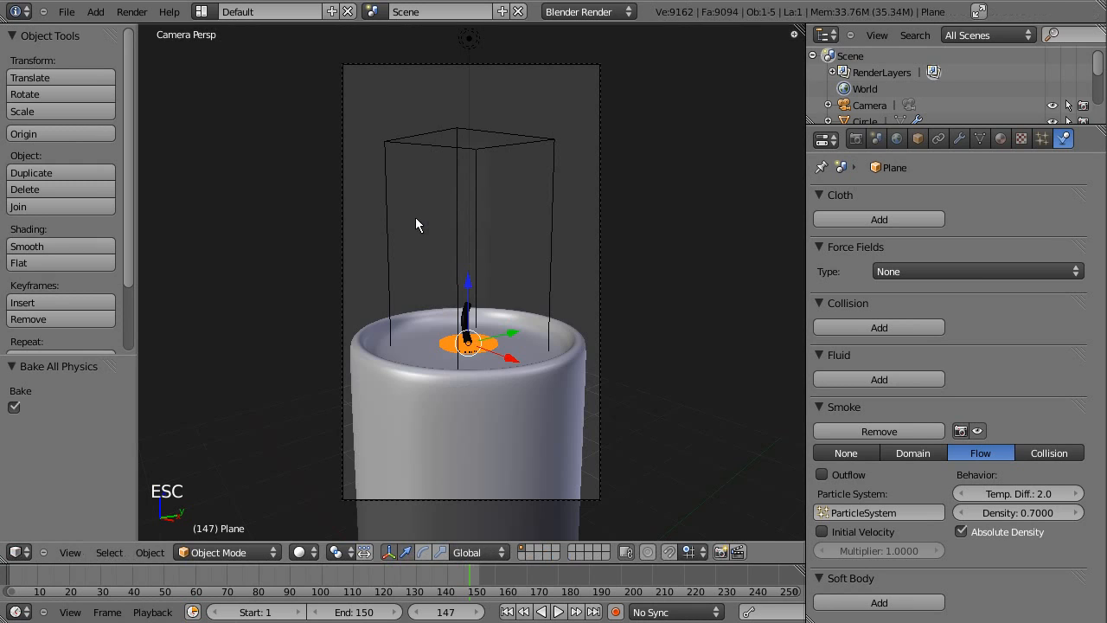
Spread apart the stops of the smoke domain's Flame colour ramp, placing the red stop at 0.526, and test-render the frame
right_click(556, 263)
left_click(1021, 139)
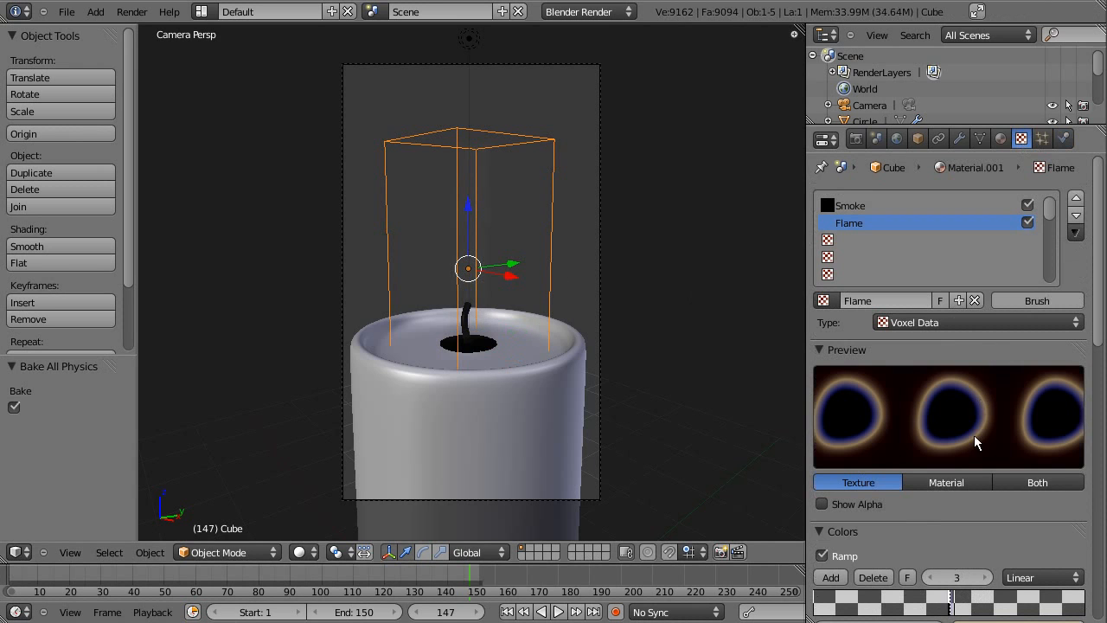
left_click_drag(1102, 312, 1102, 412)
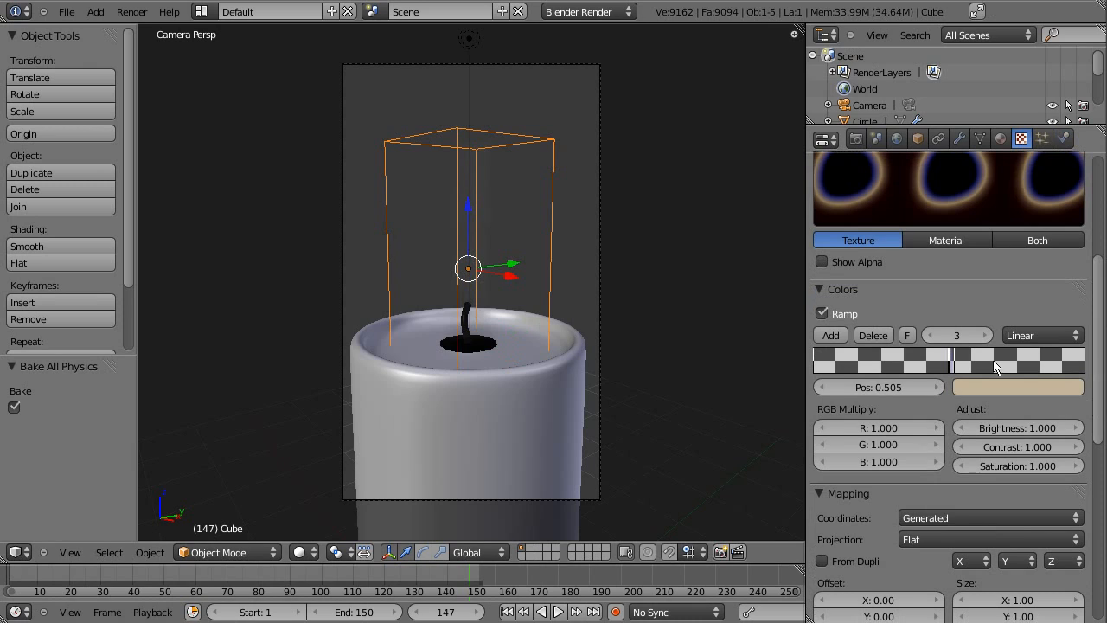
left_click(956, 367, "ctrl")
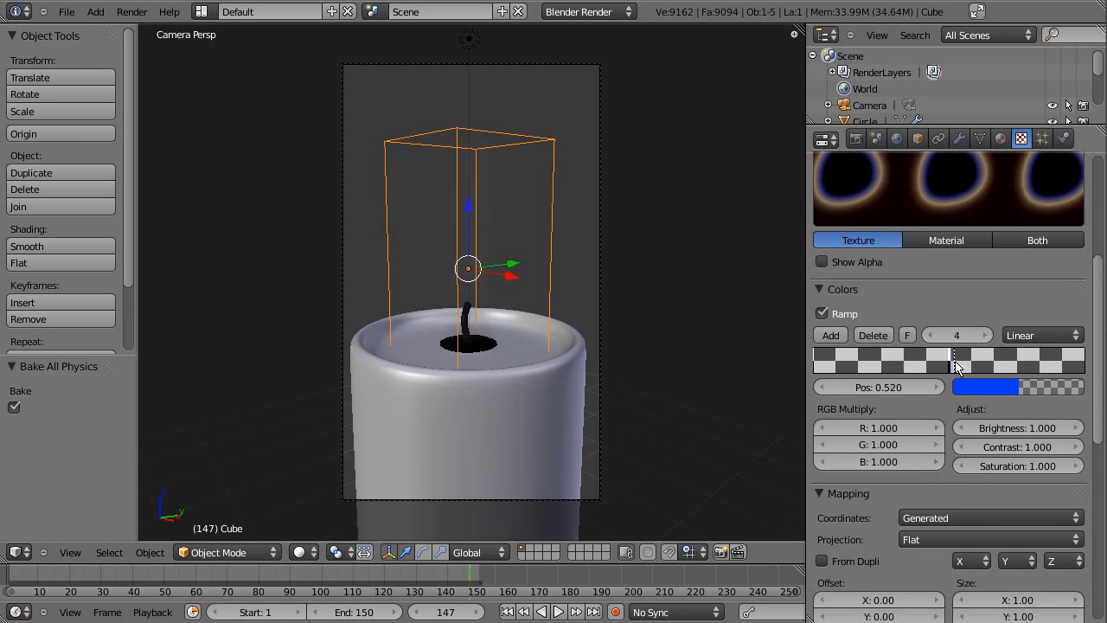
mouse_move(956, 367)
left_mouse_down()
mouse_move(971, 367)
mouse_move(957, 367)
left_mouse_up()
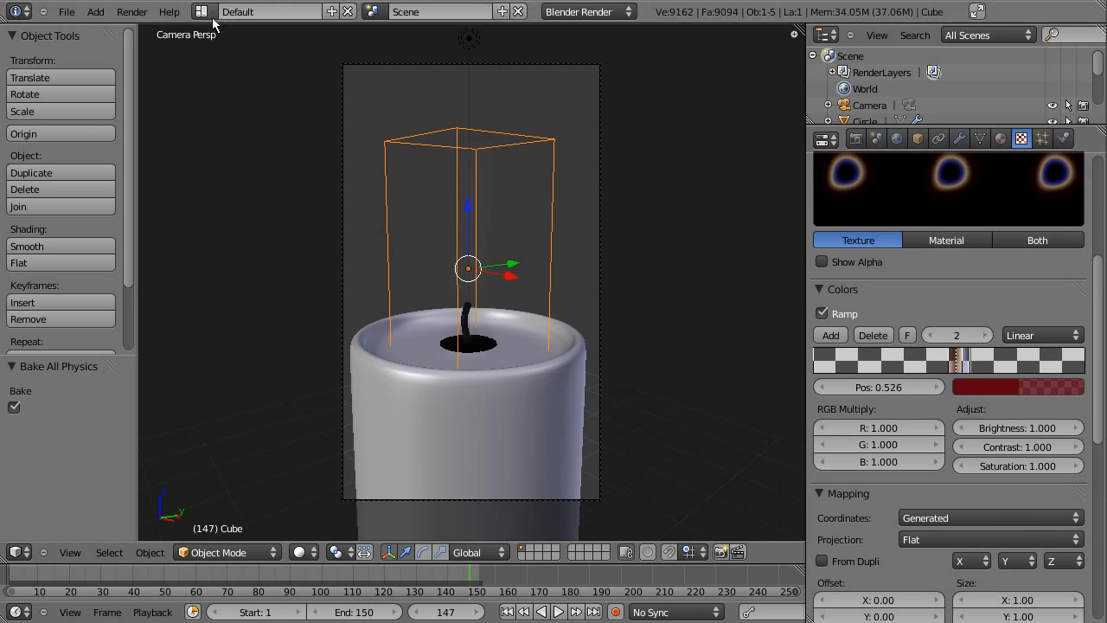
key("F12")
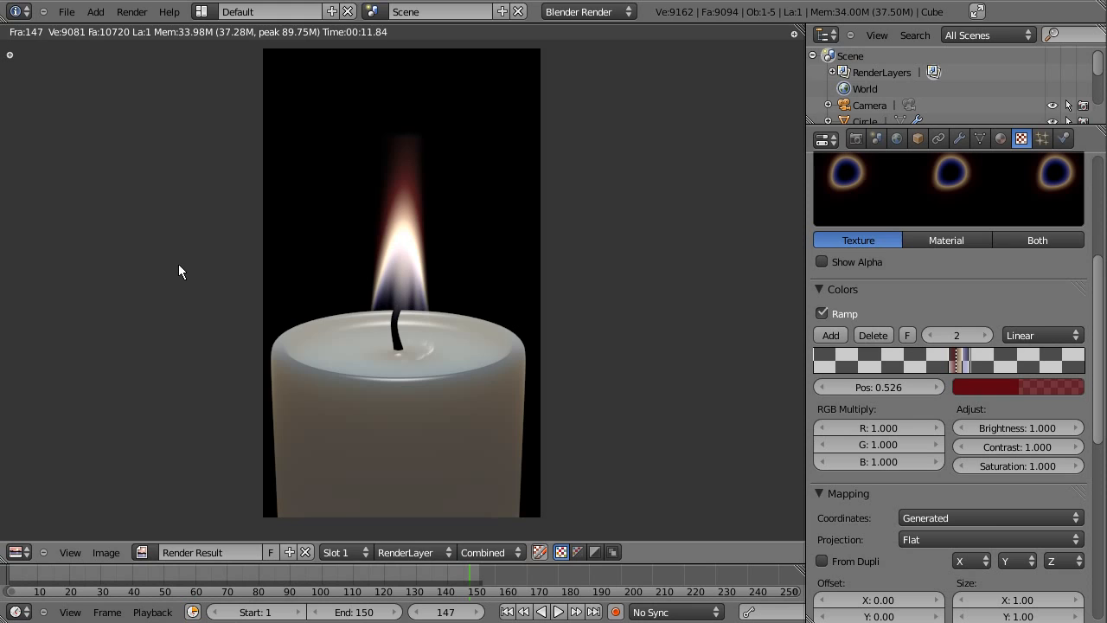
key("Escape")
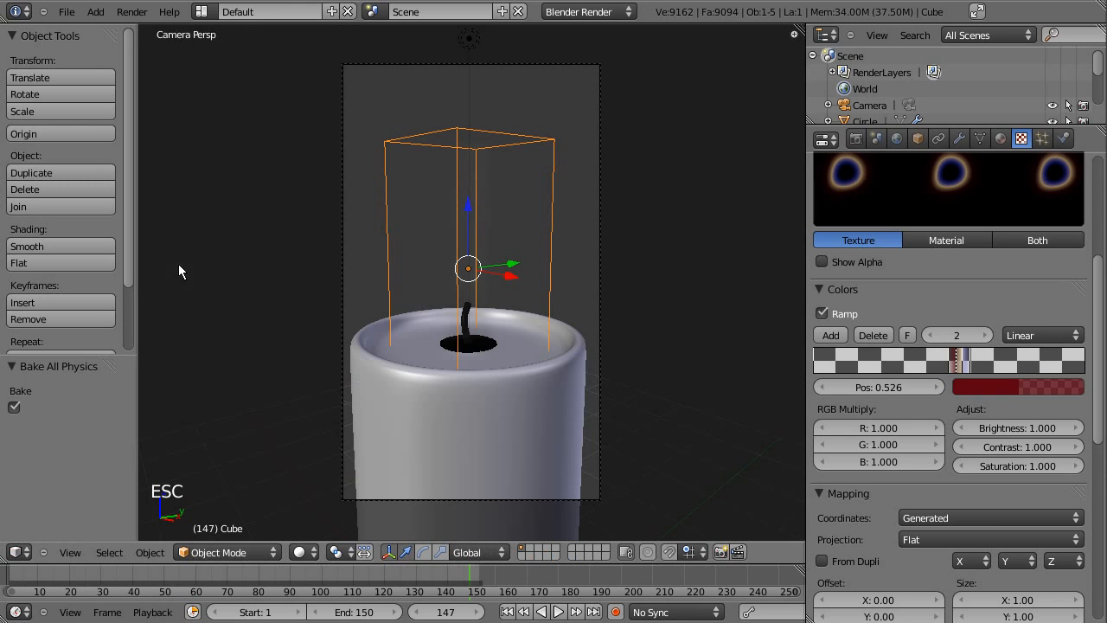
Place the Flame ramp's beige stop at 0.559 and the black stop at 0.508, and render the frame to check
left_click(964, 367)
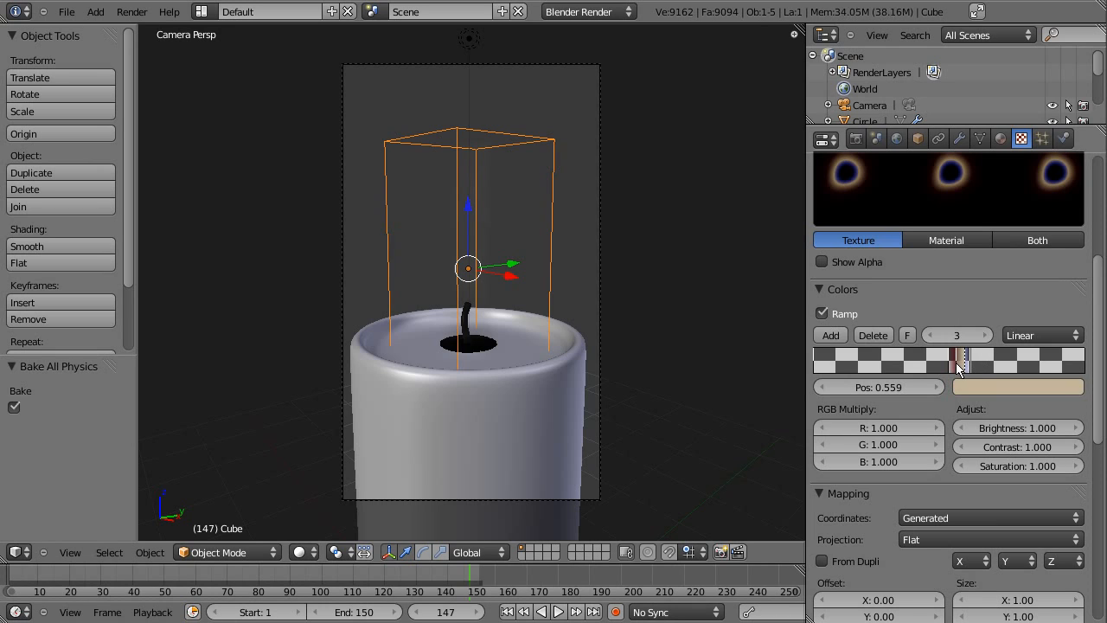
left_click(958, 368)
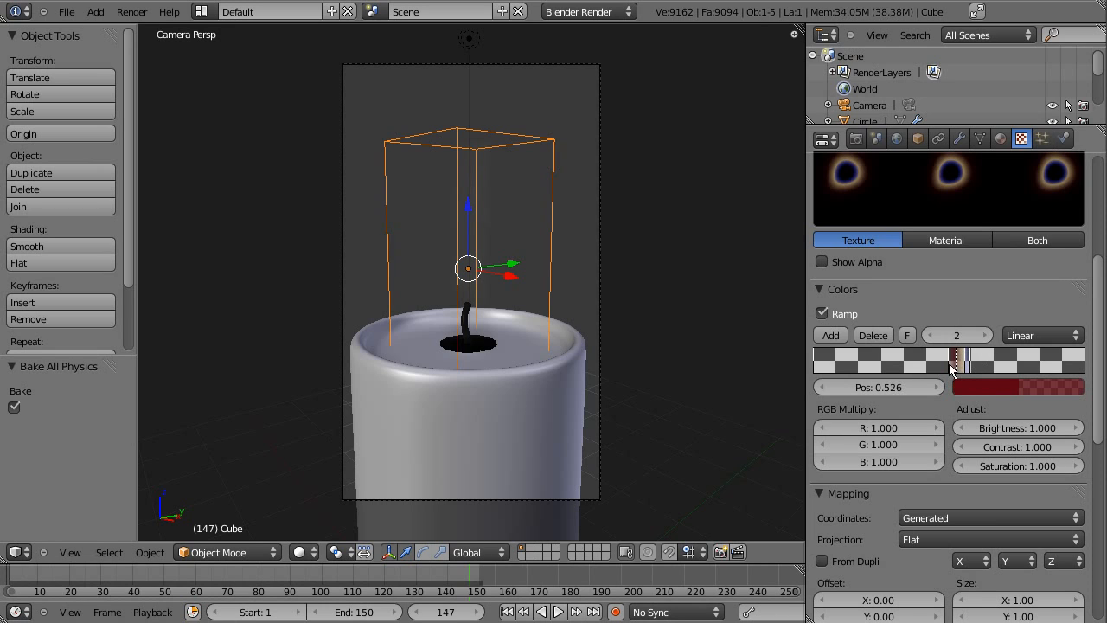
left_click(951, 367)
left_click_drag(950, 368, 953, 368)
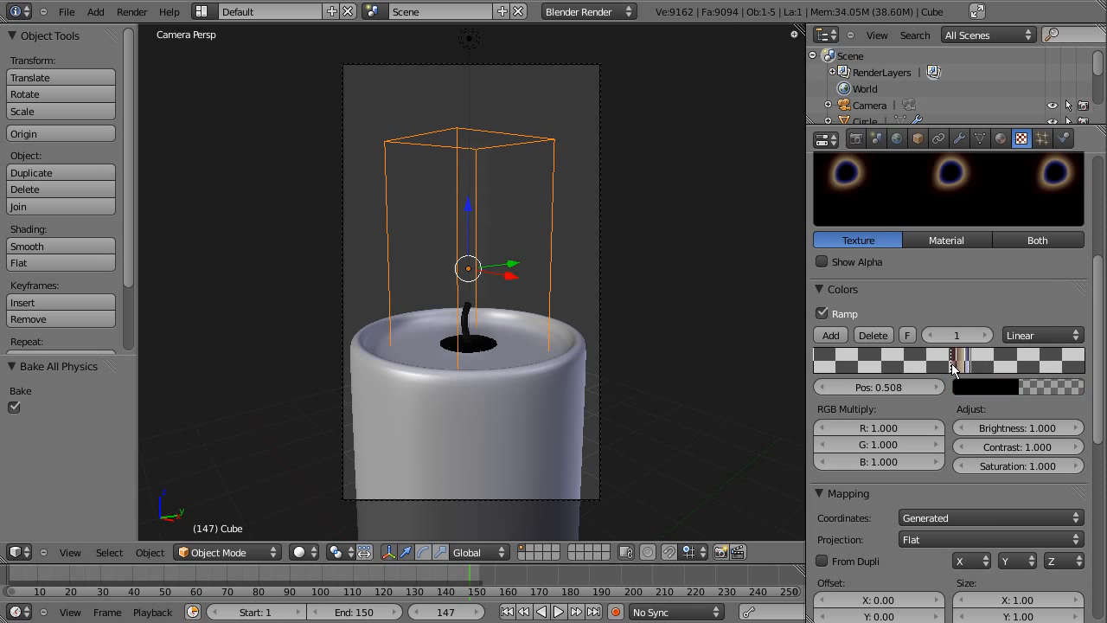
left_click(131, 11)
left_click(138, 24)
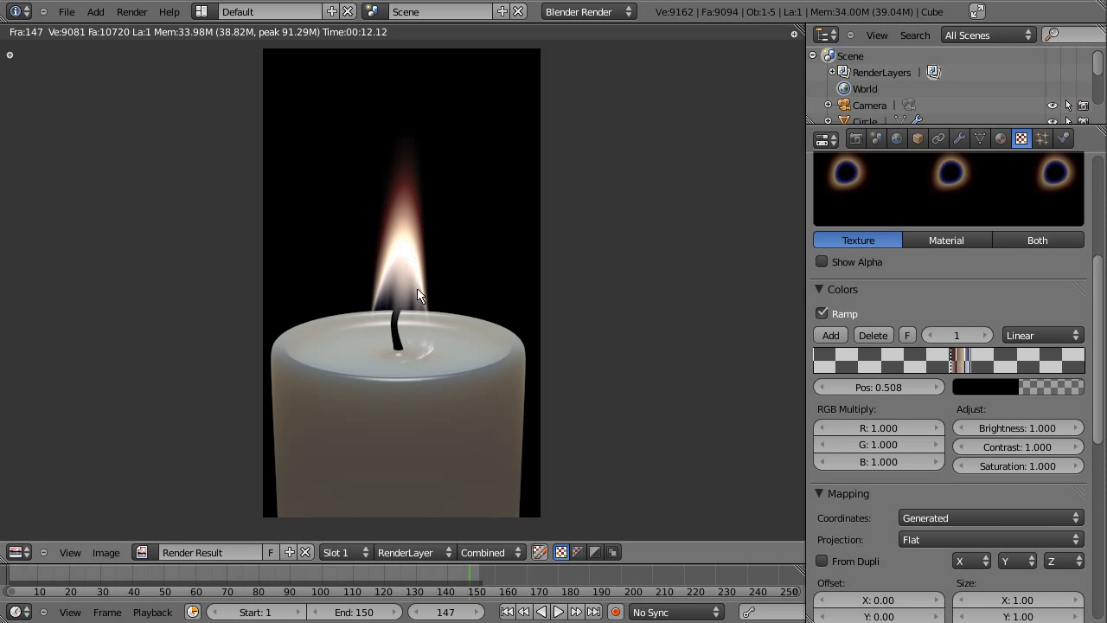
key("Escape")
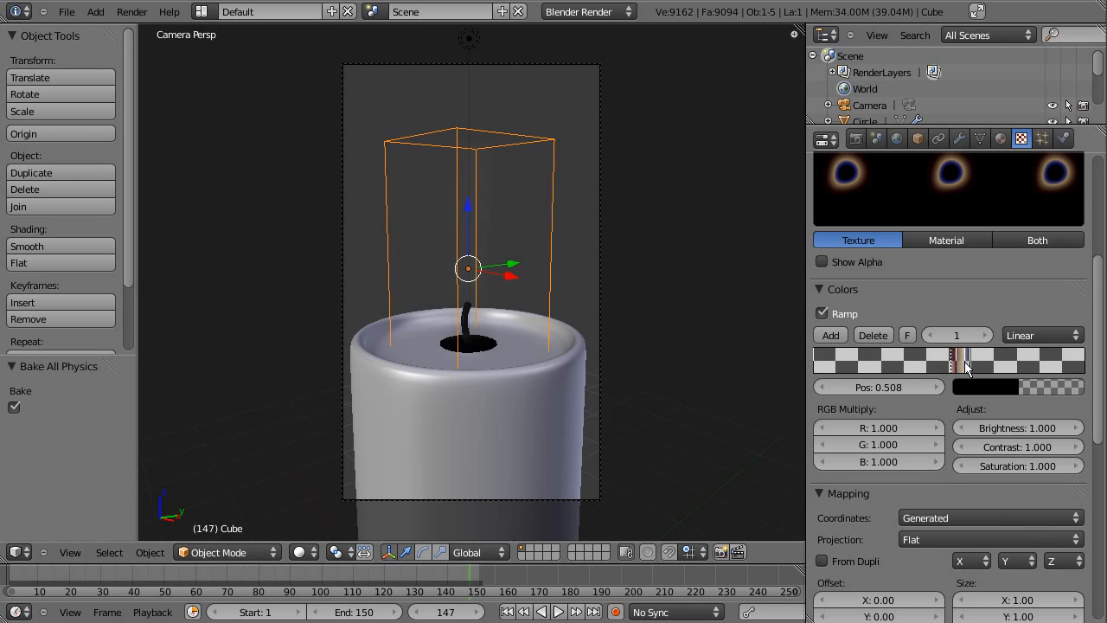
Widen the properties area and add a Flame ramp stop between the red and beige ones at position 0.538
left_click_drag(805, 336, 483, 334)
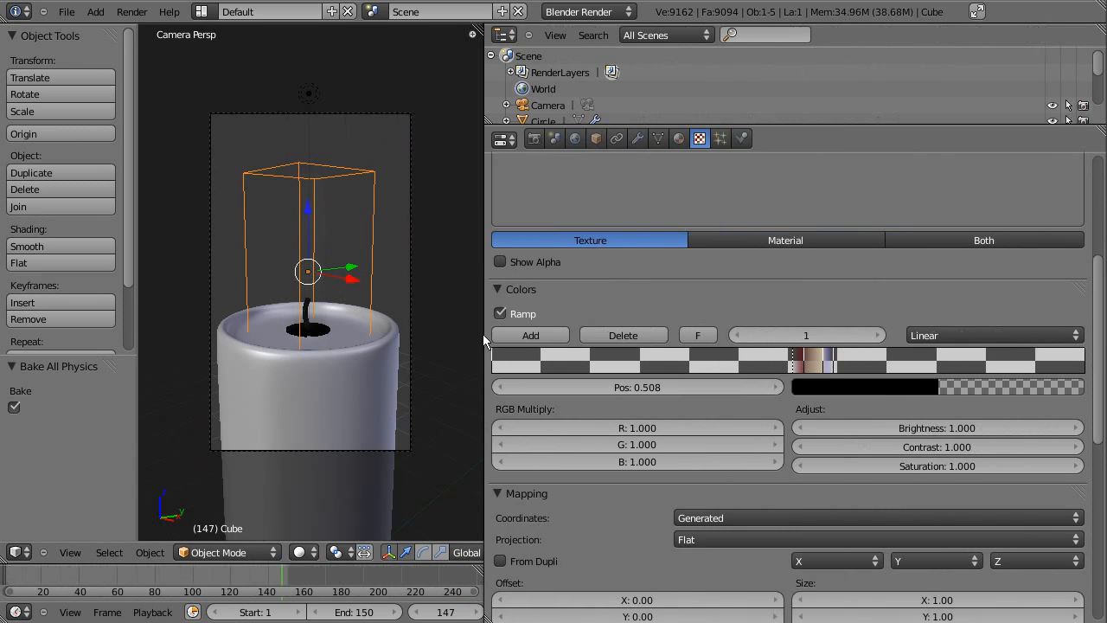
left_click(833, 364)
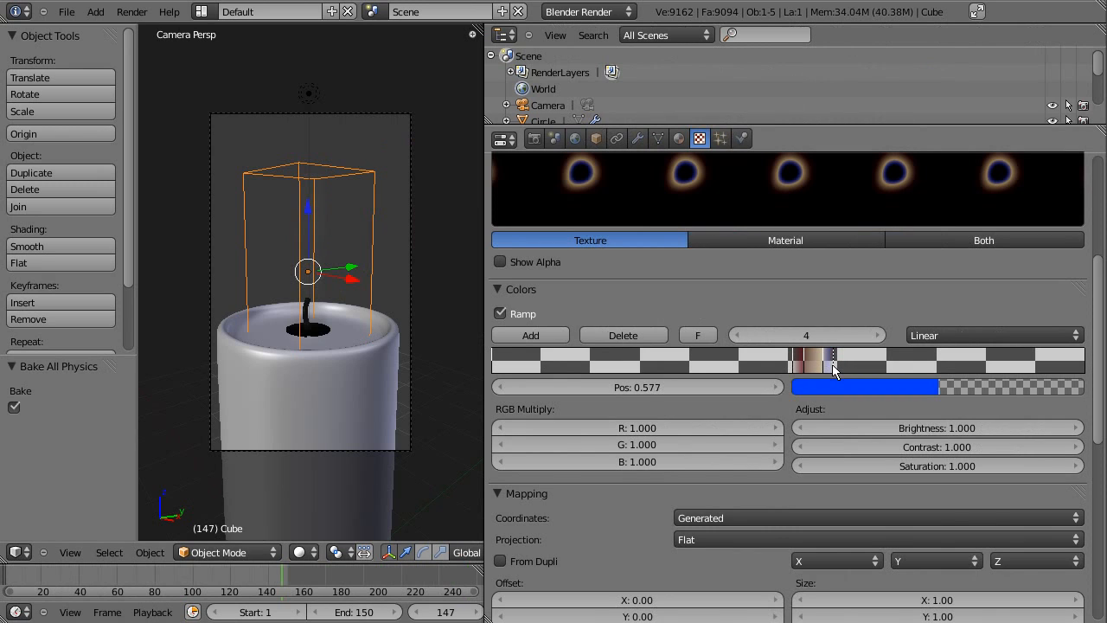
left_click(823, 365)
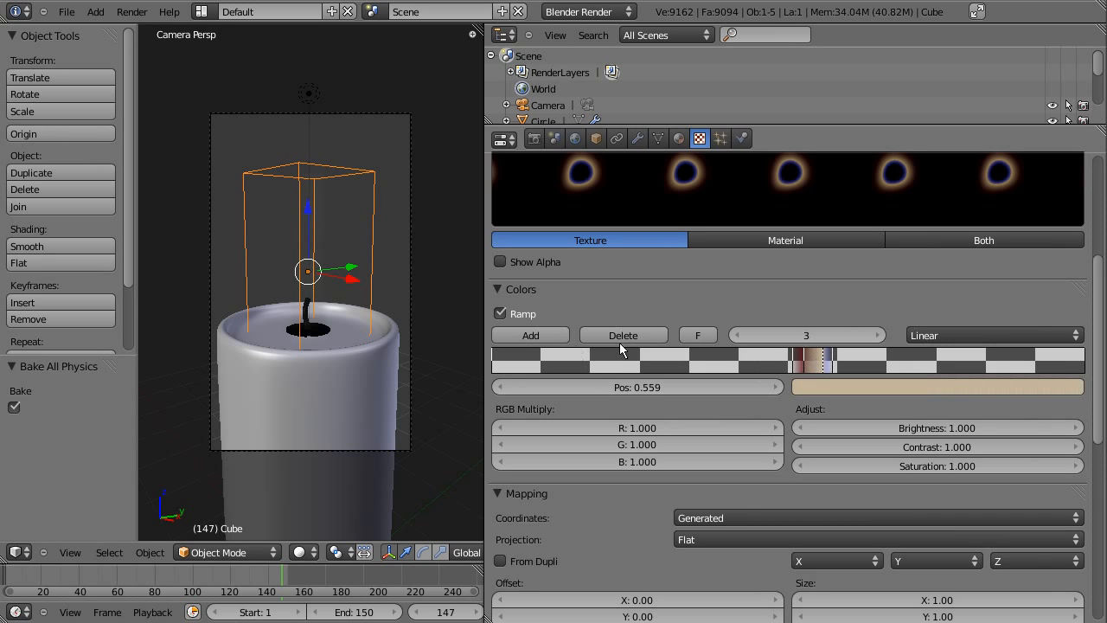
left_click(533, 335)
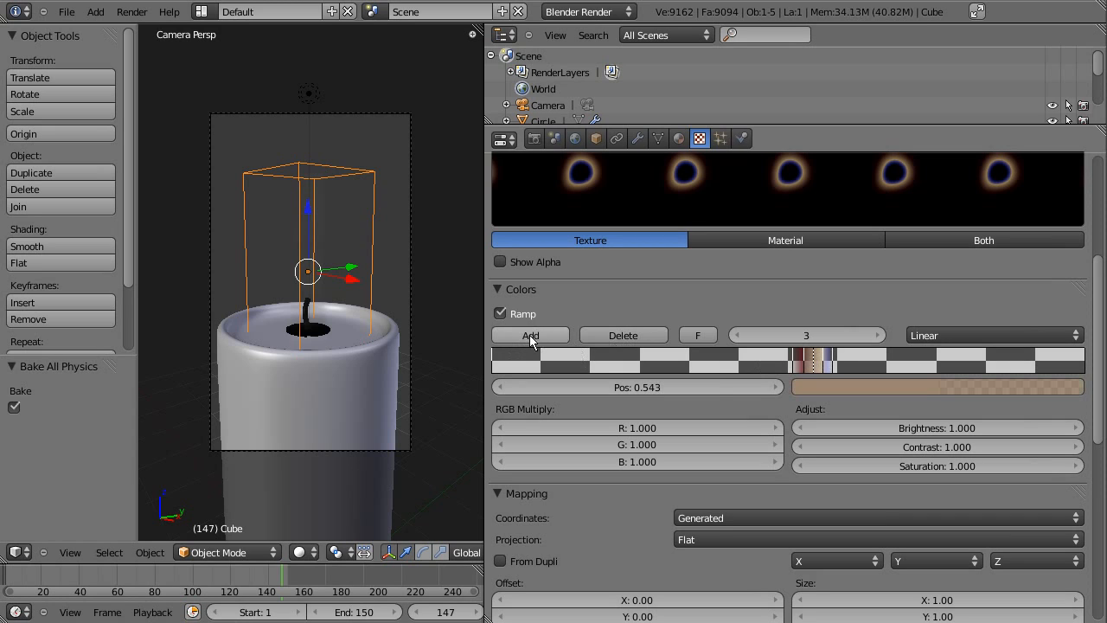
left_click_drag(817, 367, 812, 366)
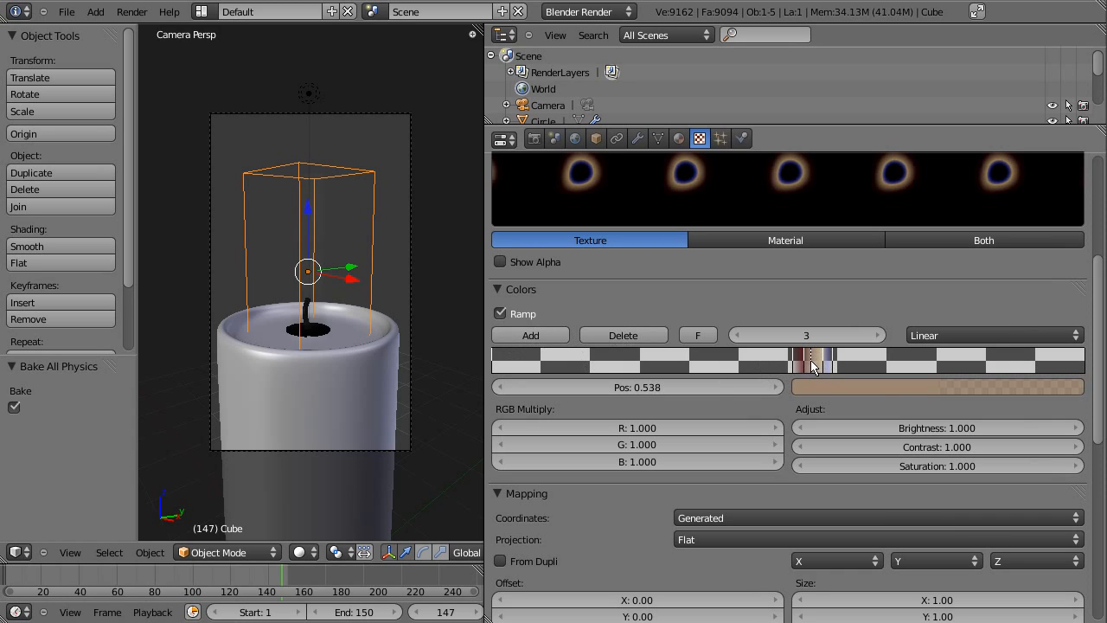
Colour the new ramp stop orange-brown with RGB 0.331, 0.200, 0.086 and alpha 1.00, and test-render the flame
left_click(879, 388)
left_click_drag(990, 229, 960, 235)
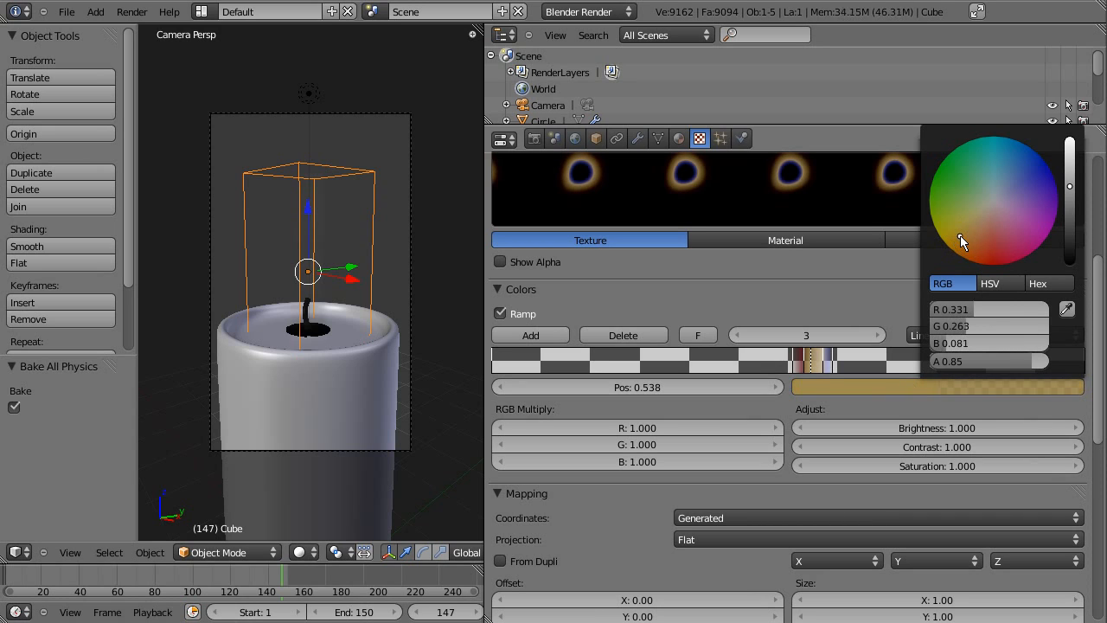
left_click_drag(1029, 360, 1051, 361)
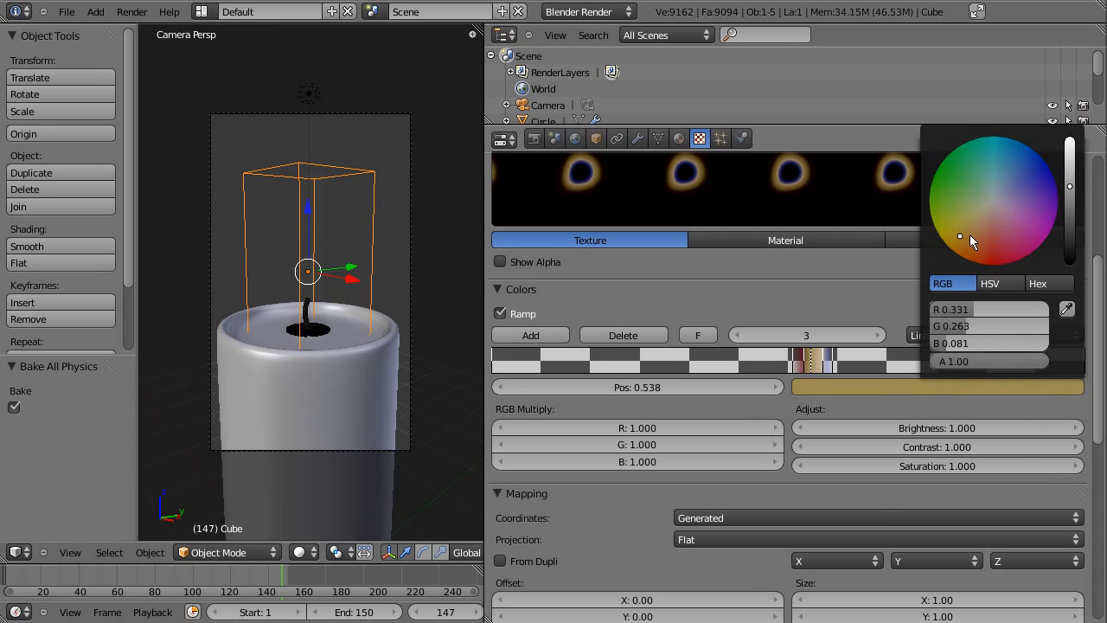
left_click_drag(960, 234, 972, 242)
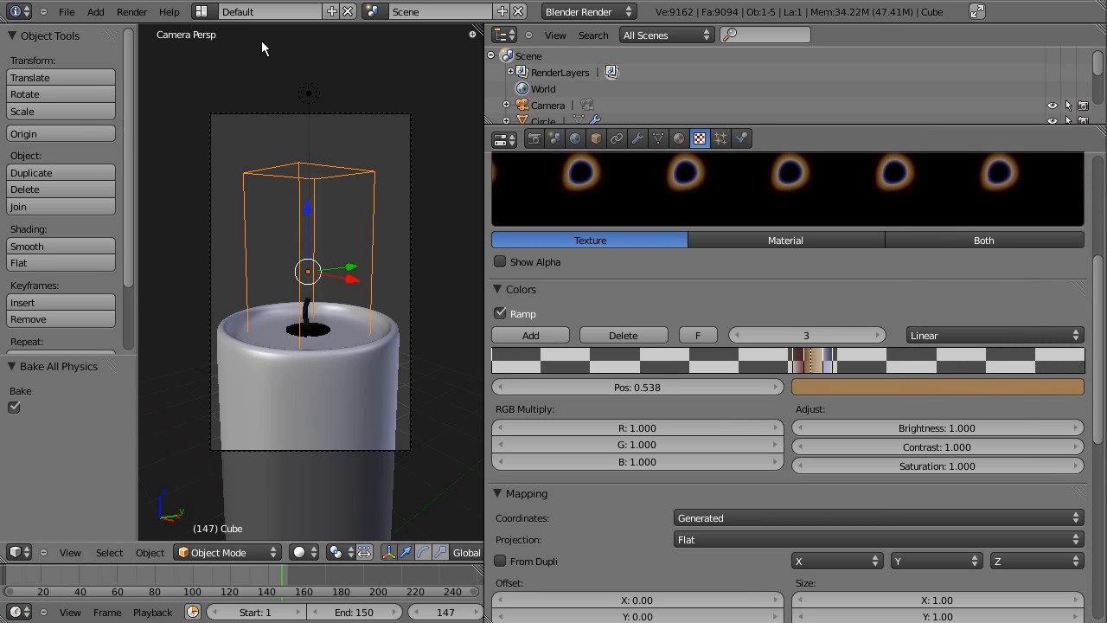
left_click(132, 12)
left_click(164, 22)
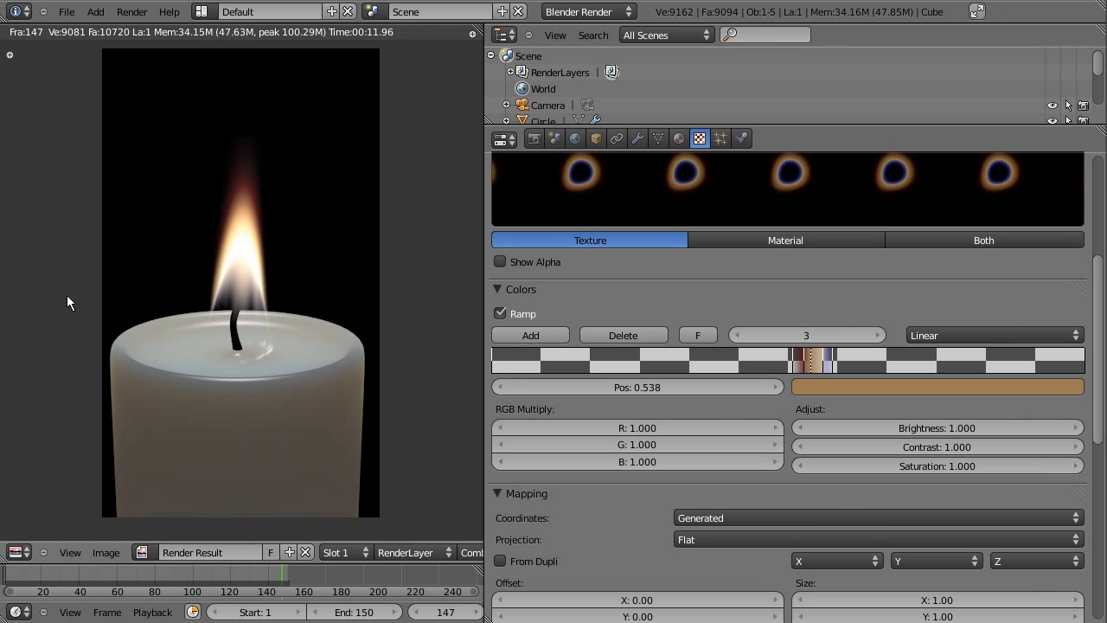
key("Escape")
Brighten the orange-brown ramp stop to a lighter orange and render the frame again to check the flame
left_click(963, 387)
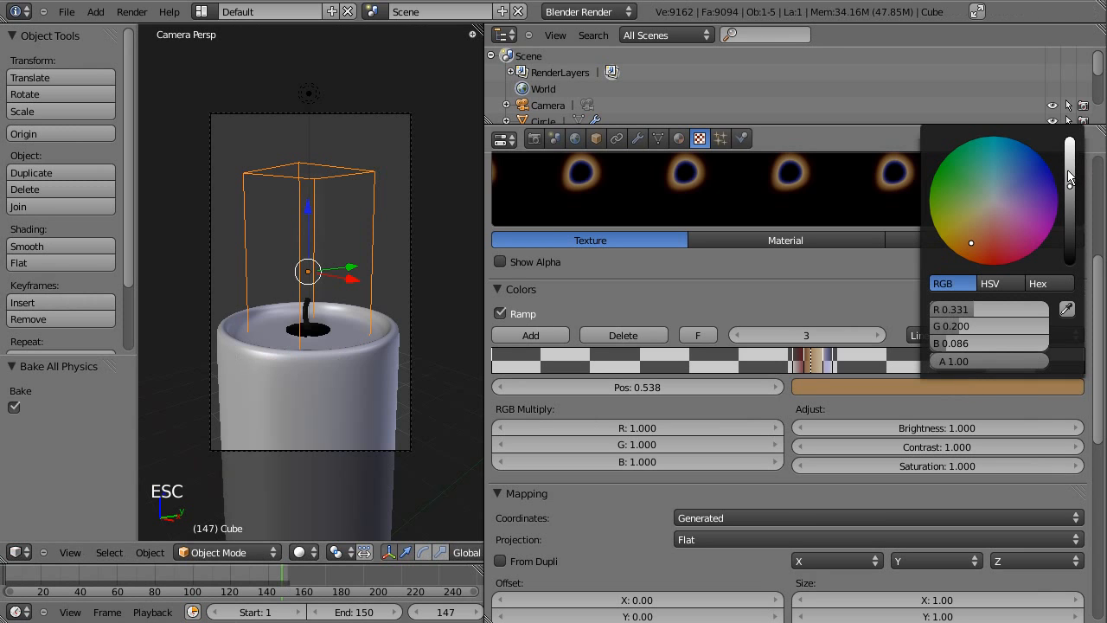
left_click_drag(1070, 177, 1070, 149)
left_click(131, 11)
left_click(134, 27)
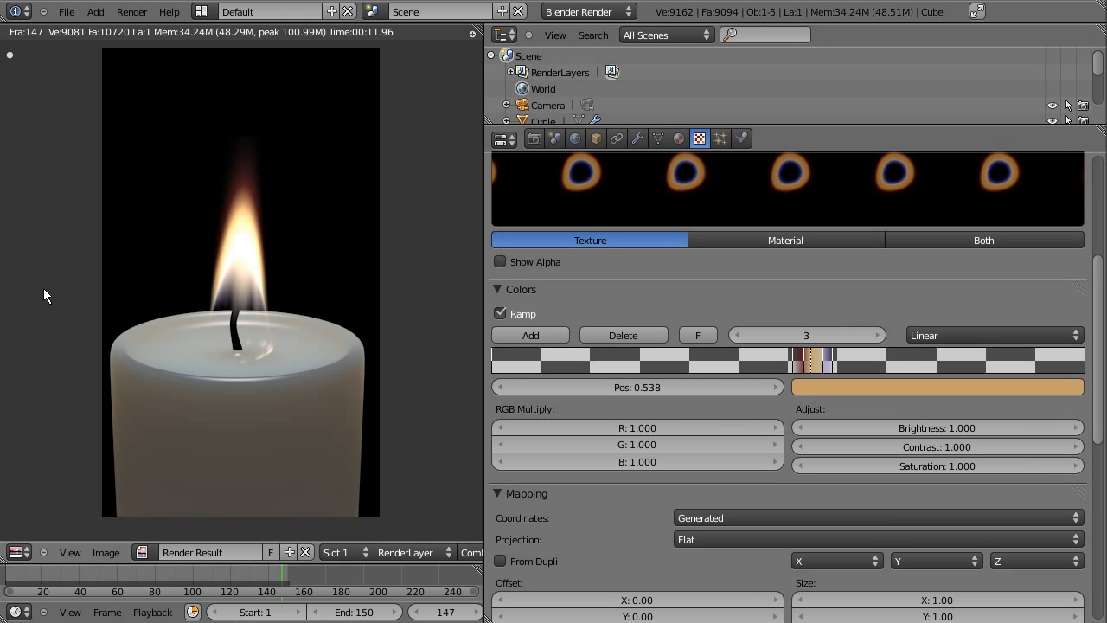
key("Escape")
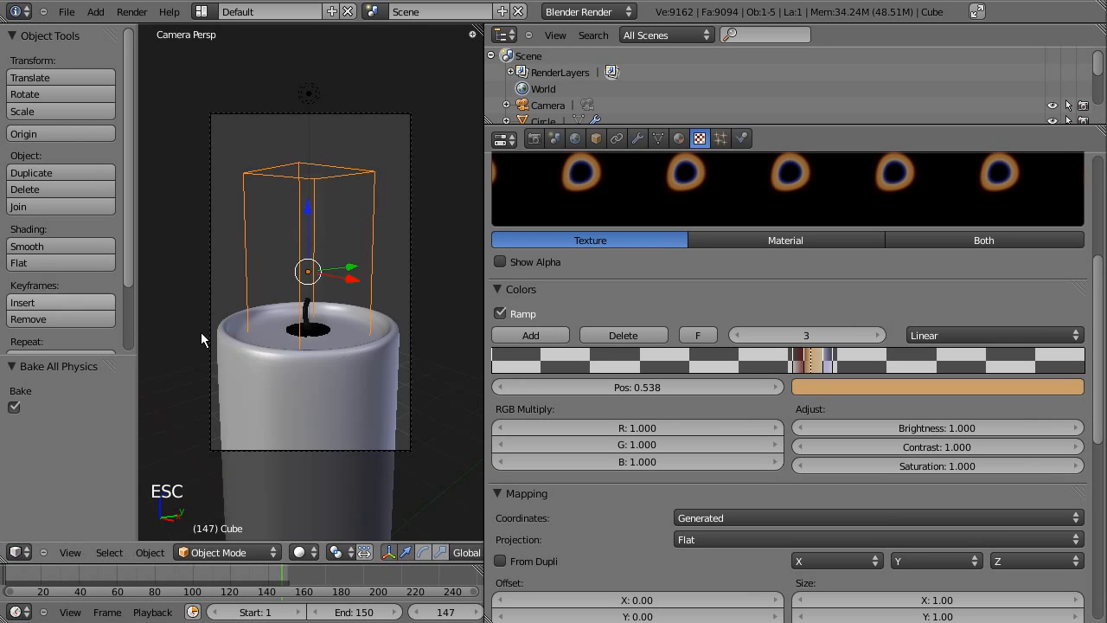
Move the Flame ramp's transparent blue stop to position 0.592
left_click(833, 366)
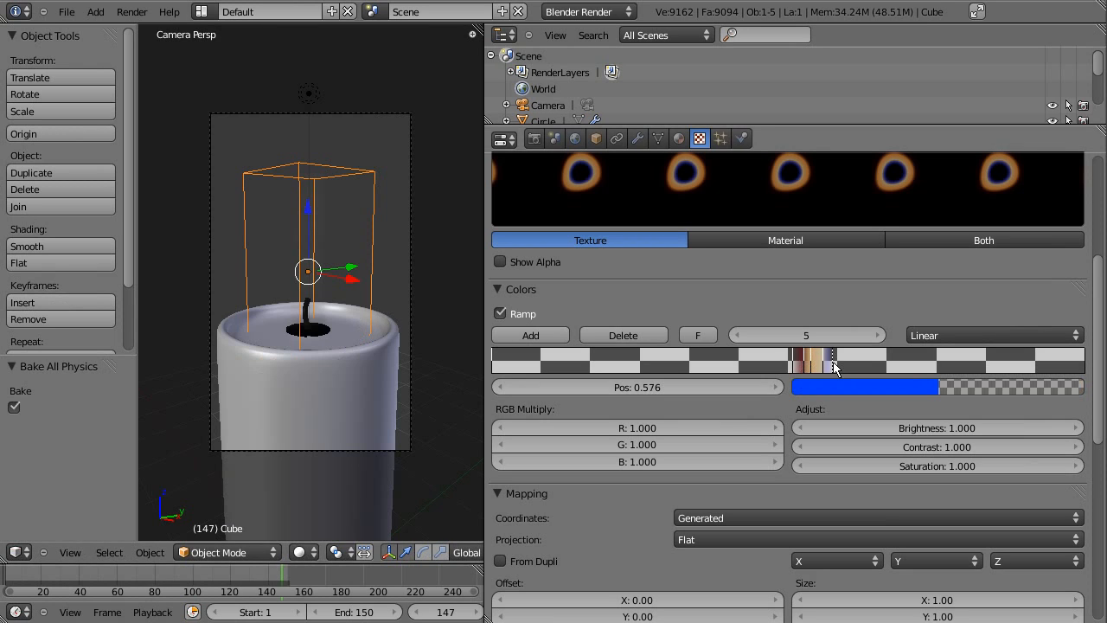
left_click_drag(835, 367, 844, 367)
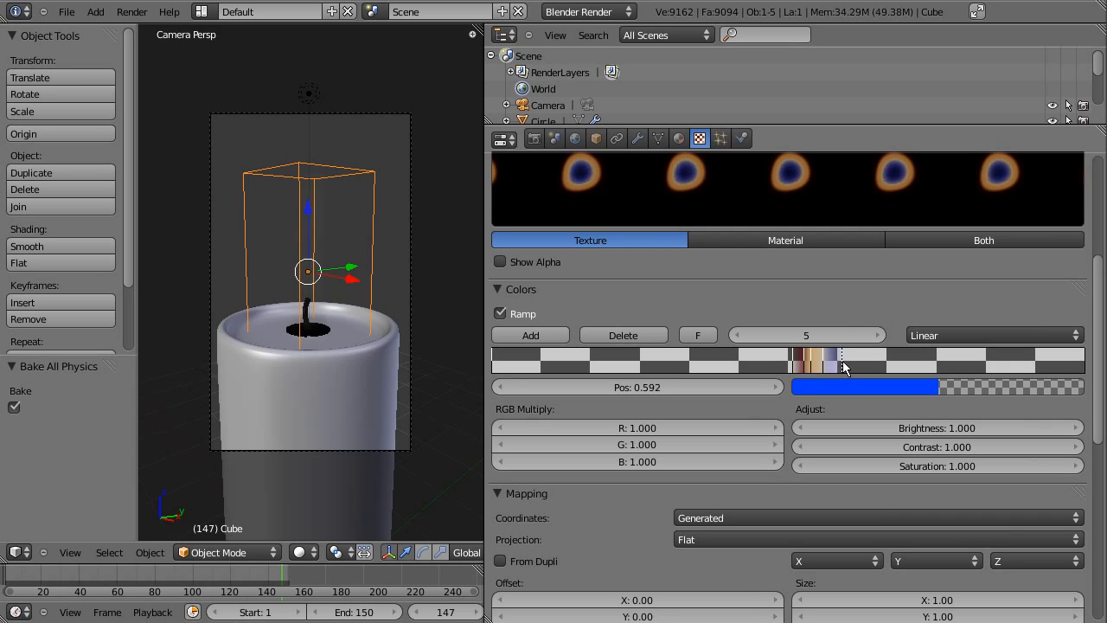
Select the beige ramp stop at position 0.556 and test-render the flame
left_click(824, 367)
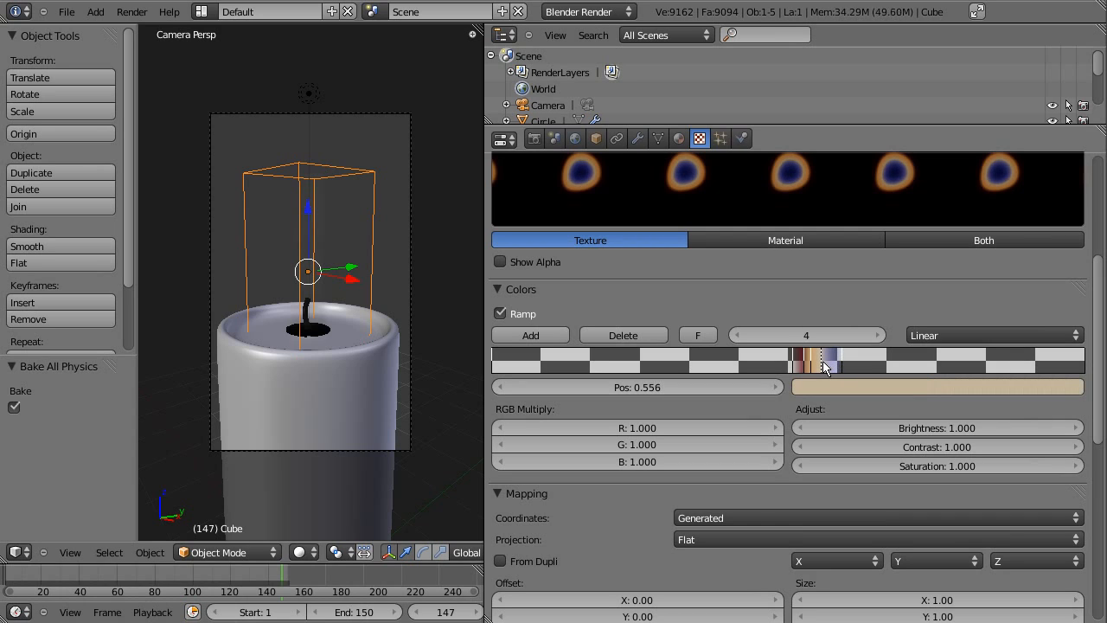
left_click(131, 11)
left_click(142, 25)
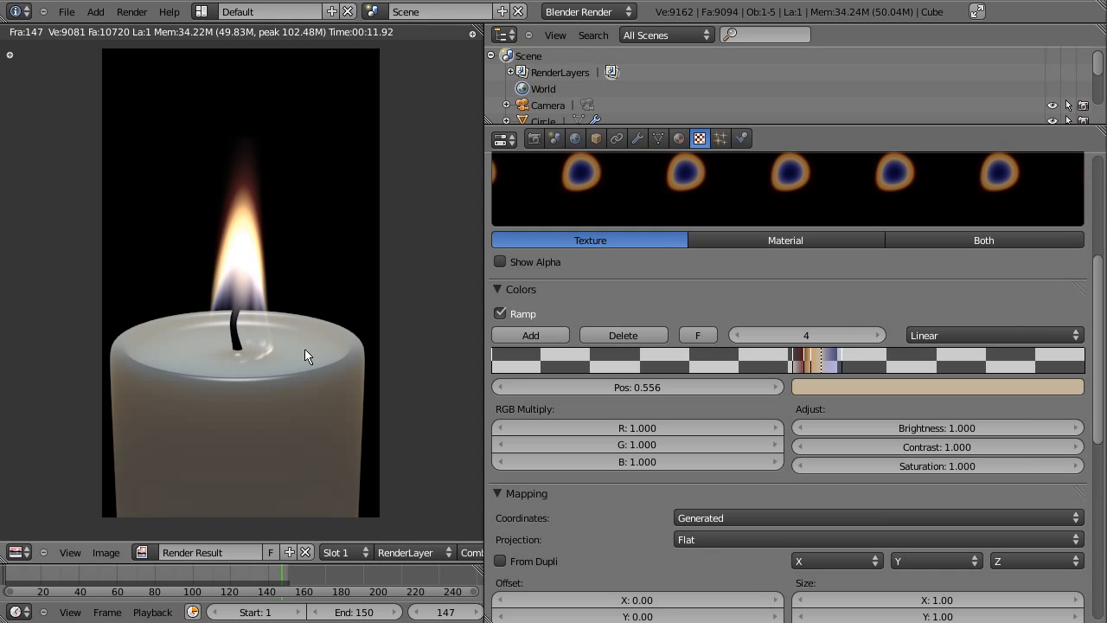
key("Escape")
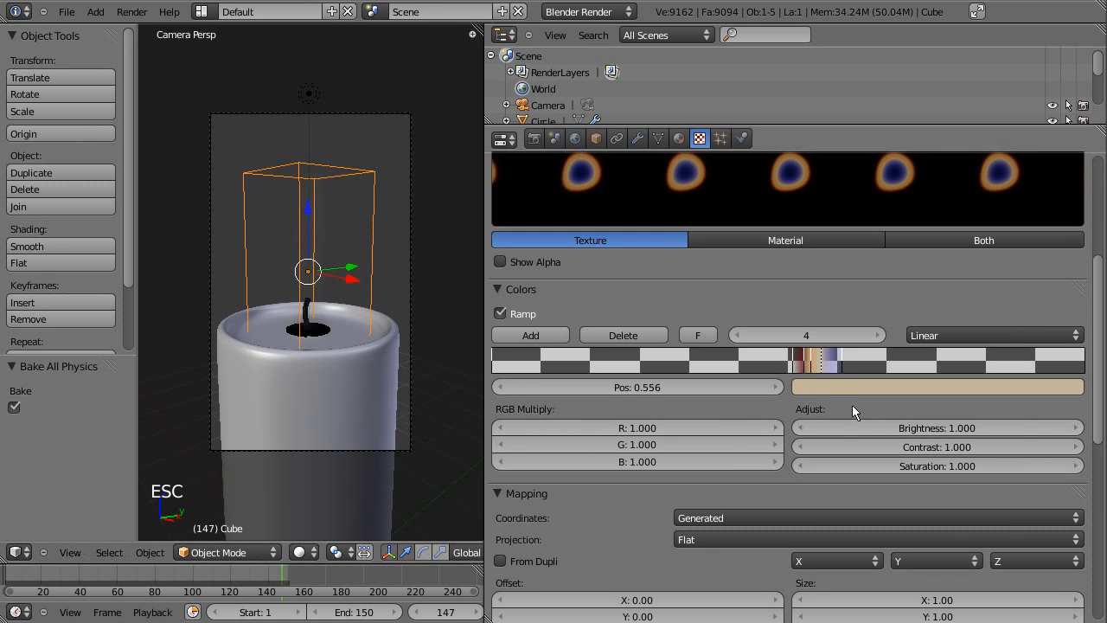
Move the Flame ramp's dark red stop to position 0.519 and set its alpha to 1.00
left_click_drag(805, 367, 800, 367)
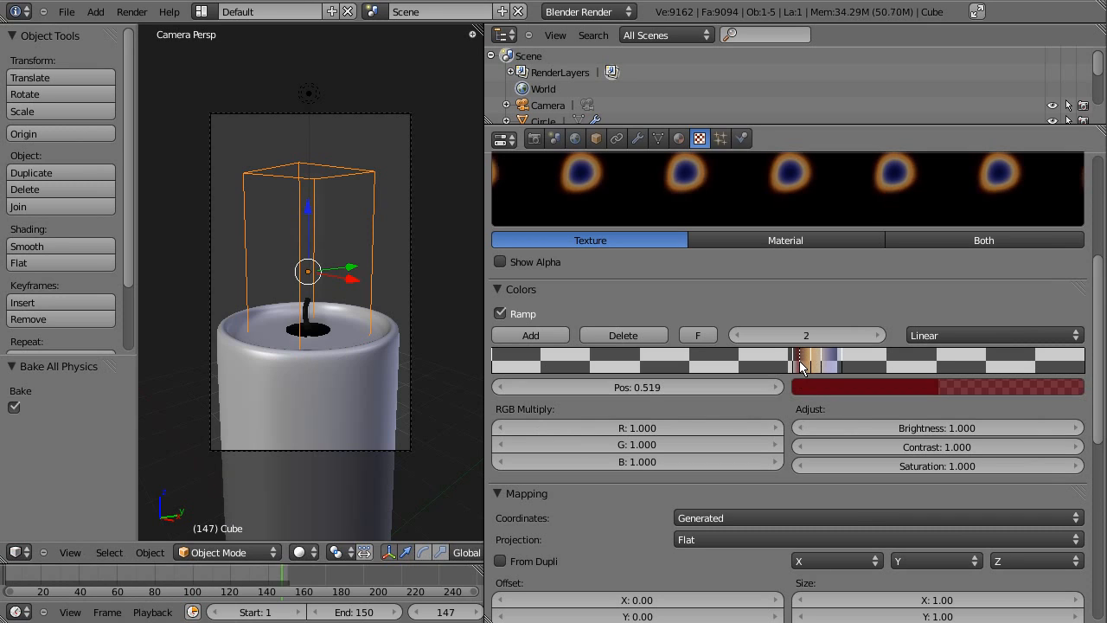
left_click(1023, 388)
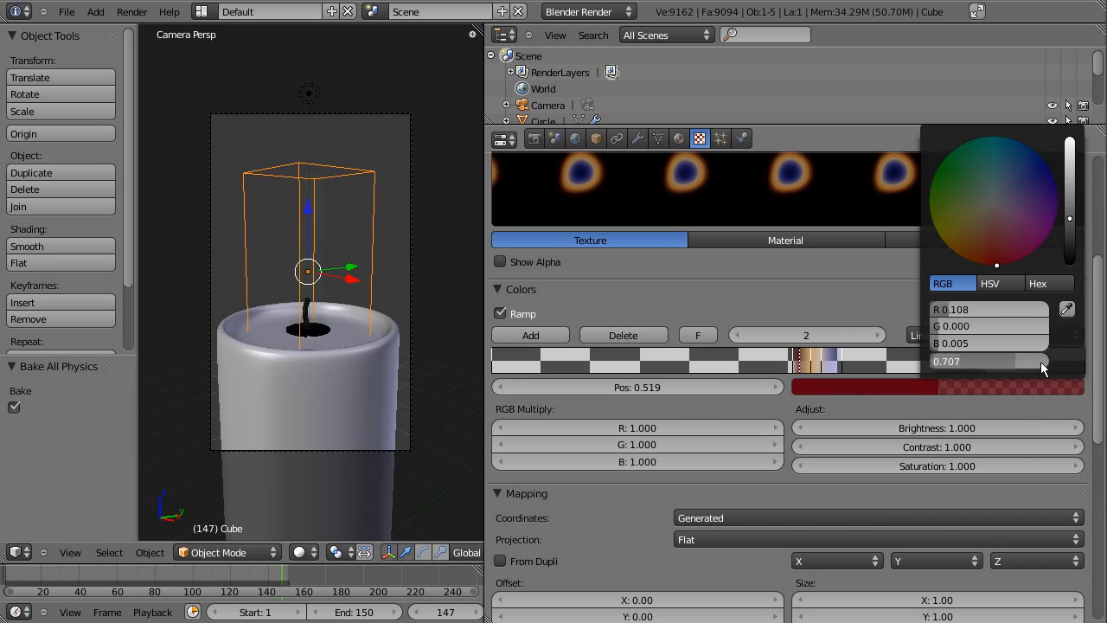
key("Return")
mouse_move(1039, 361)
left_mouse_down()
mouse_move(1013, 362)
mouse_move(1051, 362)
left_mouse_up()
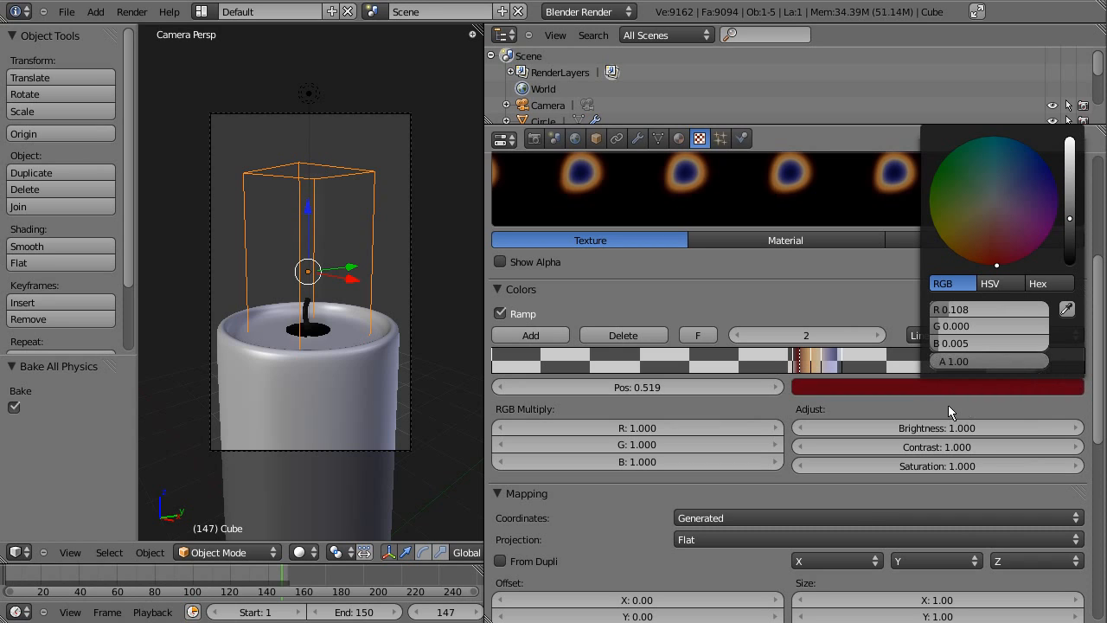
Place the orange ramp stop at position 0.534 and render the frame to check the flame
left_click(810, 366)
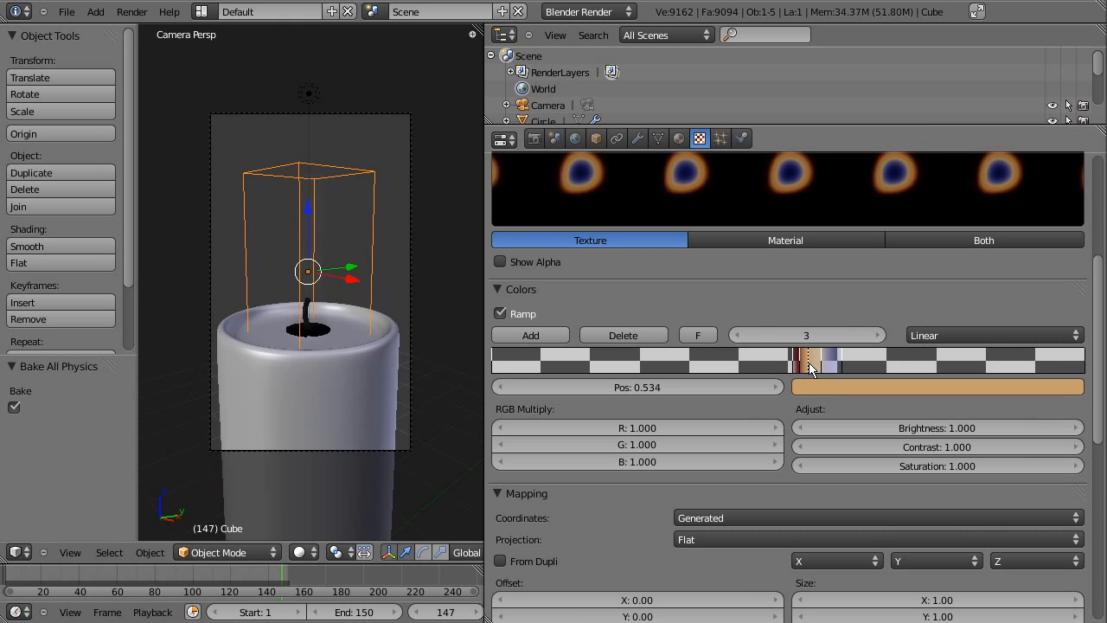
left_click(139, 12)
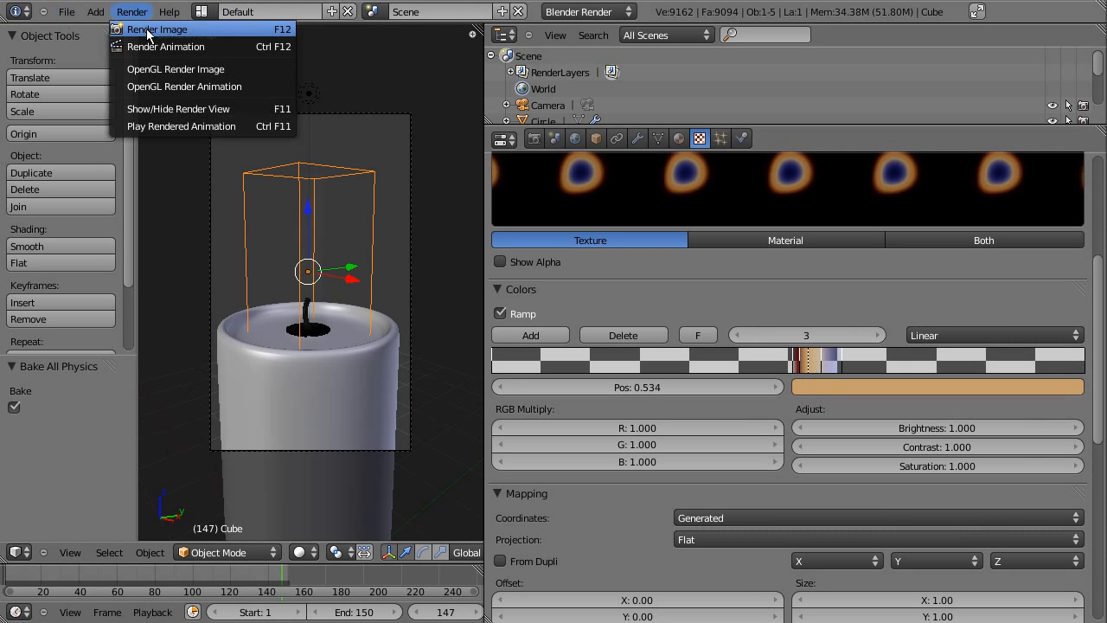
left_click(146, 30)
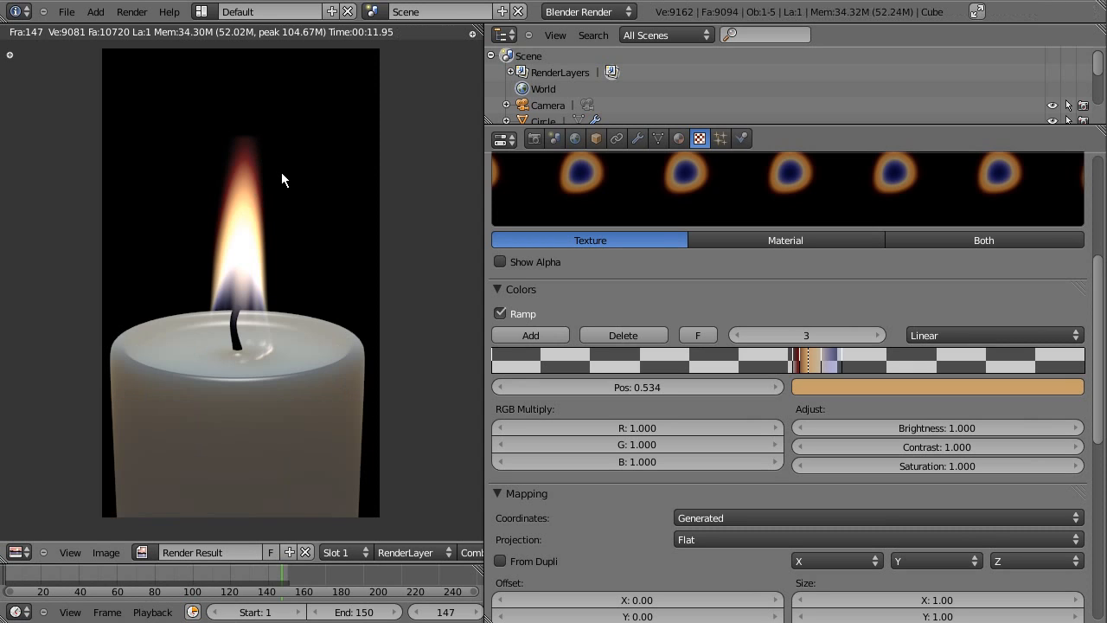
key("Escape")
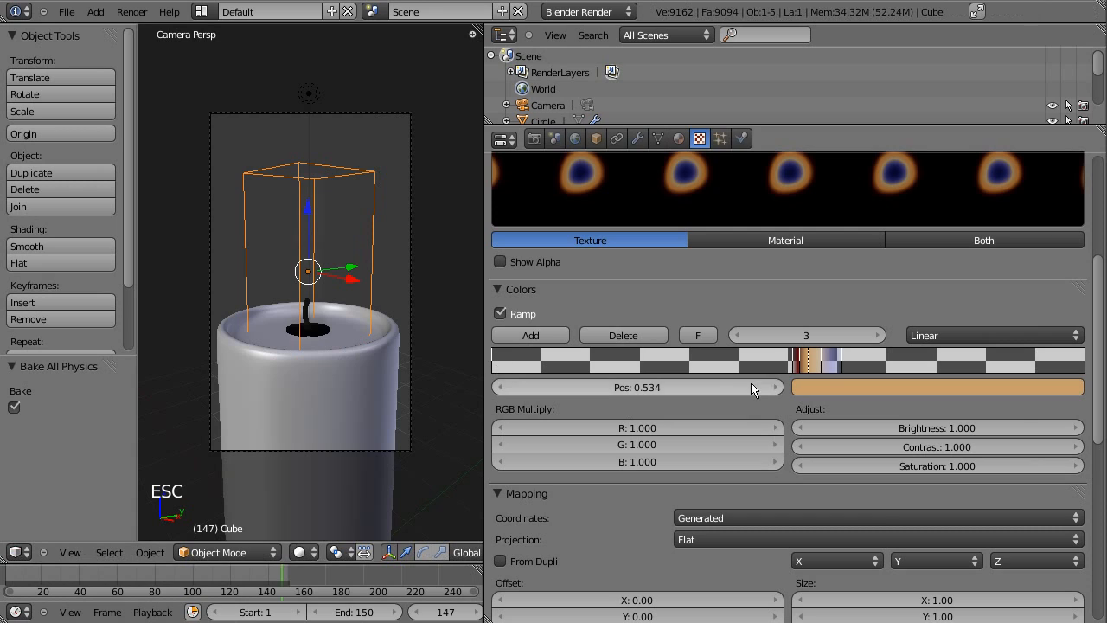
Move the transparent black ramp stop to position 0.512 and test-render the flame
left_click(793, 365)
left_click_drag(794, 364, 796, 364)
left_click(133, 13)
left_click(140, 28)
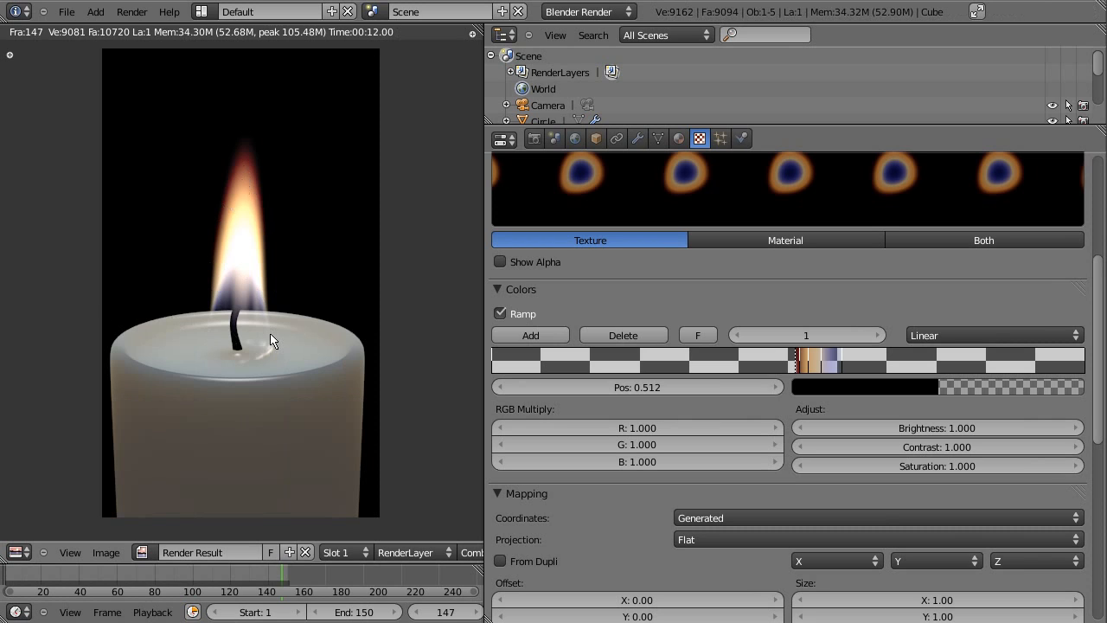
key("Escape")
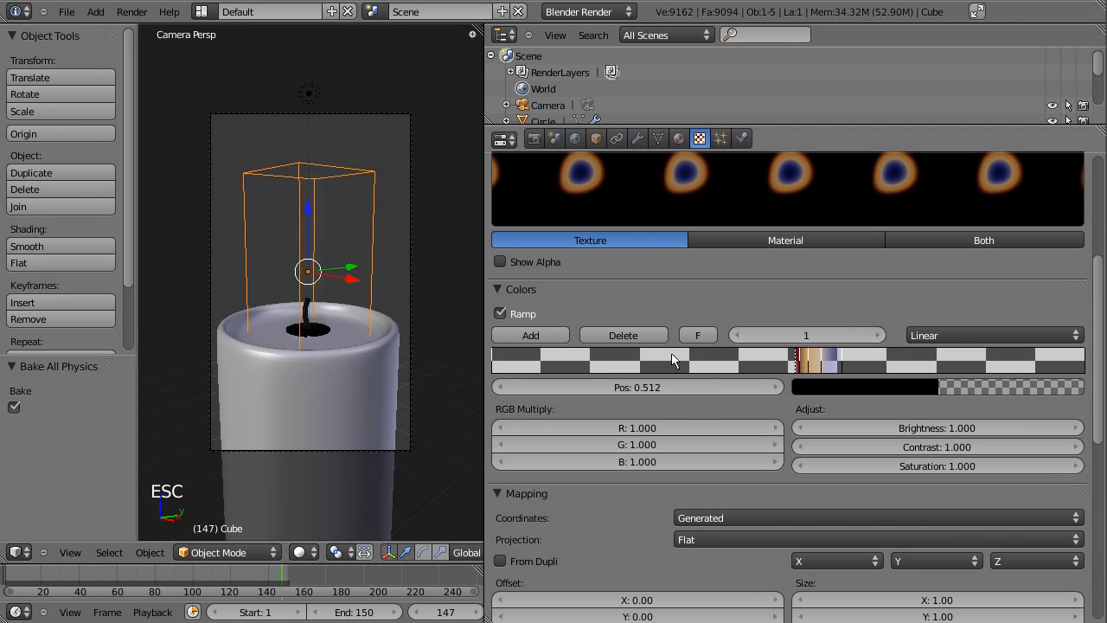
Brighten the orange ramp stop at position 0.534 to a lighter orange and test-render the flame
left_click(809, 363)
left_click(948, 389)
left_click_drag(1070, 168, 1070, 149)
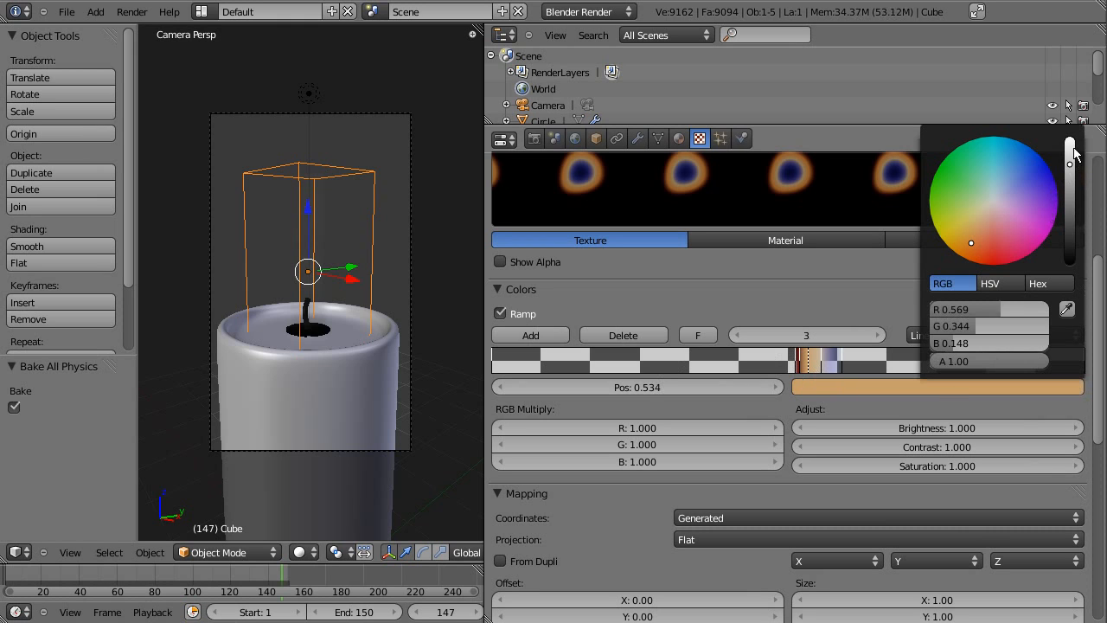
left_click(132, 12)
left_click(152, 23)
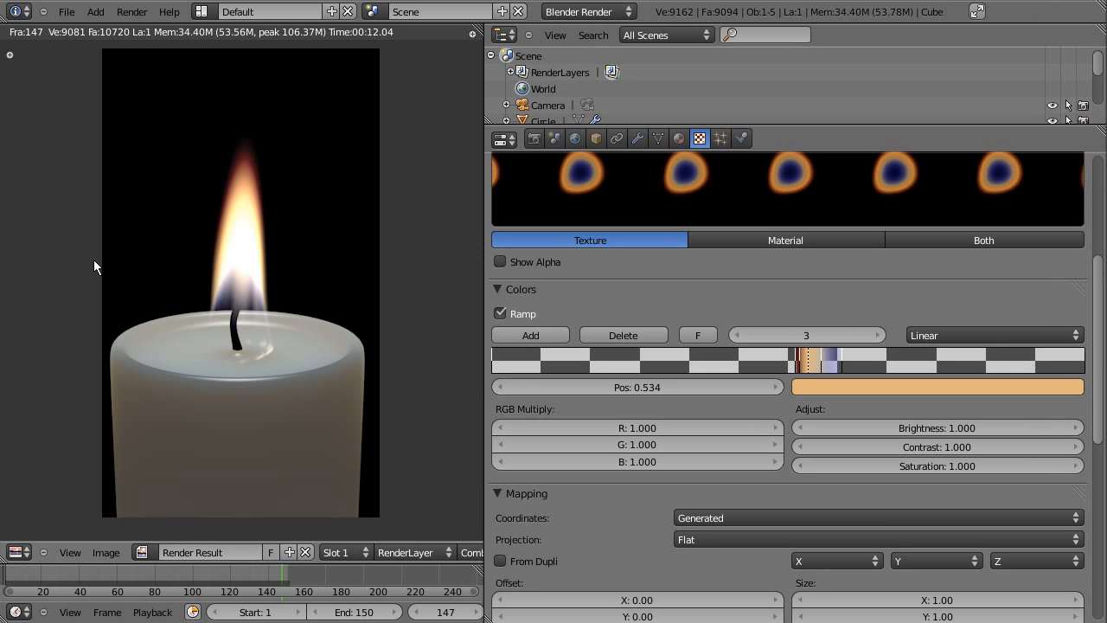
key("Escape")
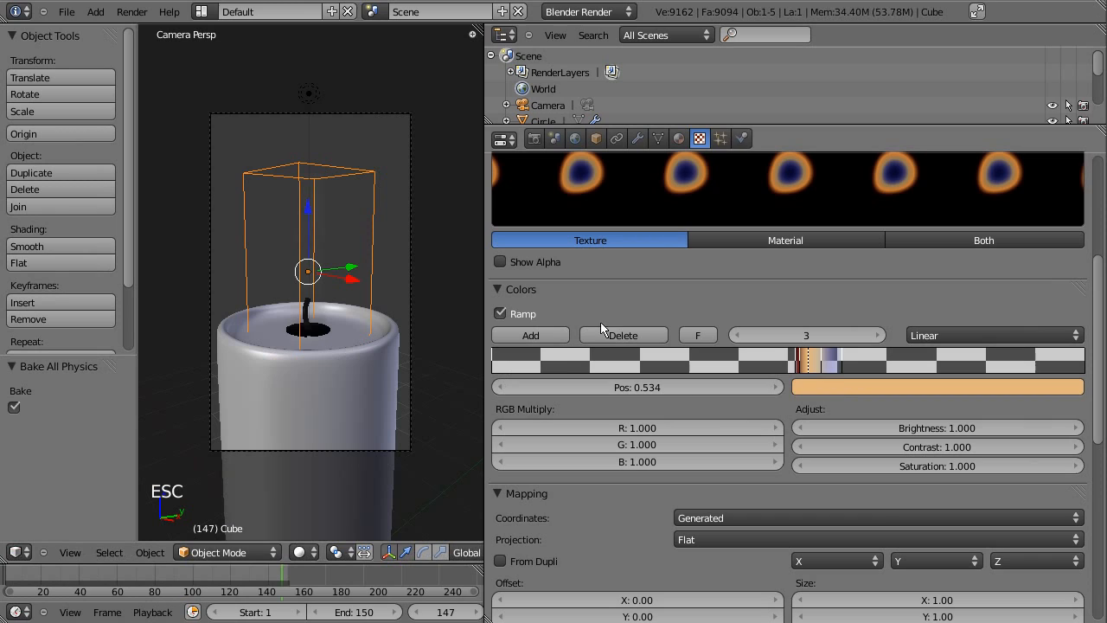
Move the transparent blue ramp stop to position 0.583 and add a new stop before it at position 0.568
left_click(842, 365, "ctrl")
left_click(842, 364, "ctrl")
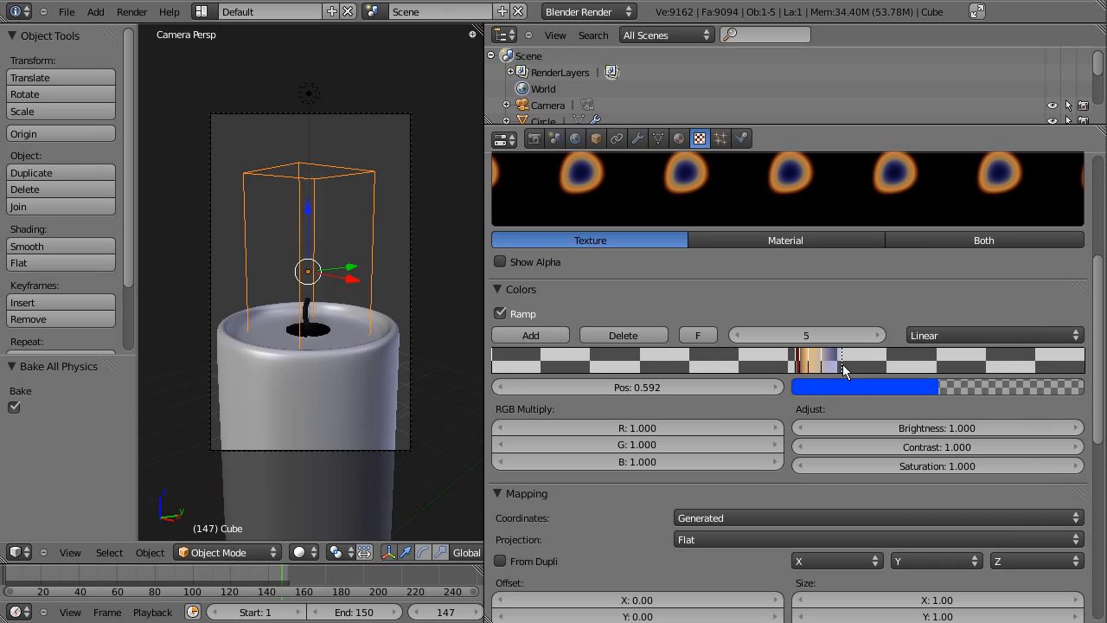
left_click_drag(843, 364, 837, 364)
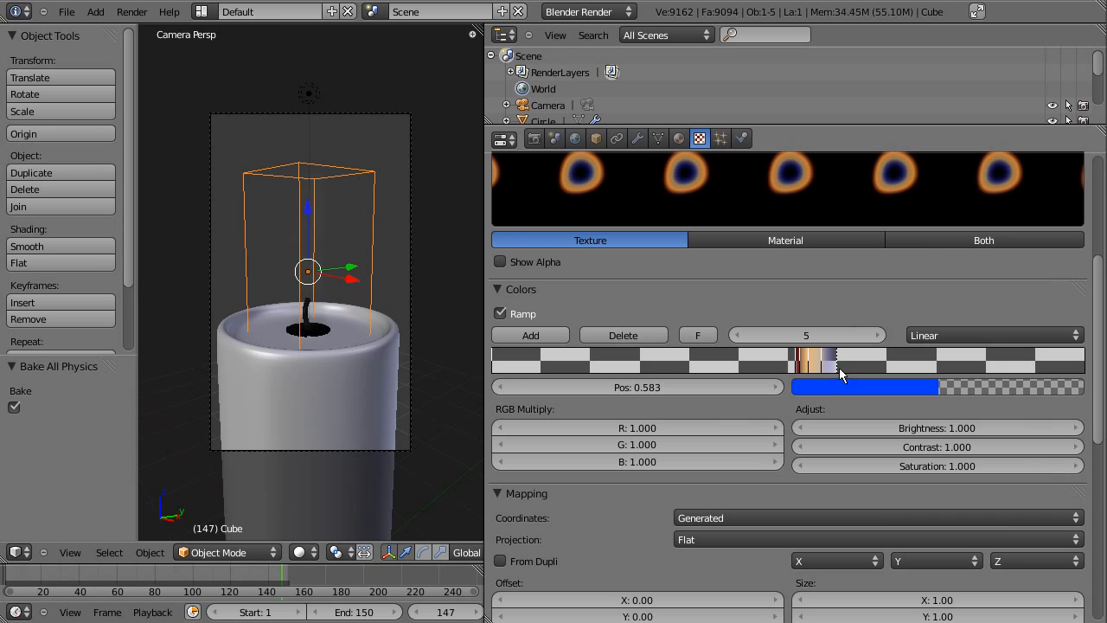
left_click(536, 344)
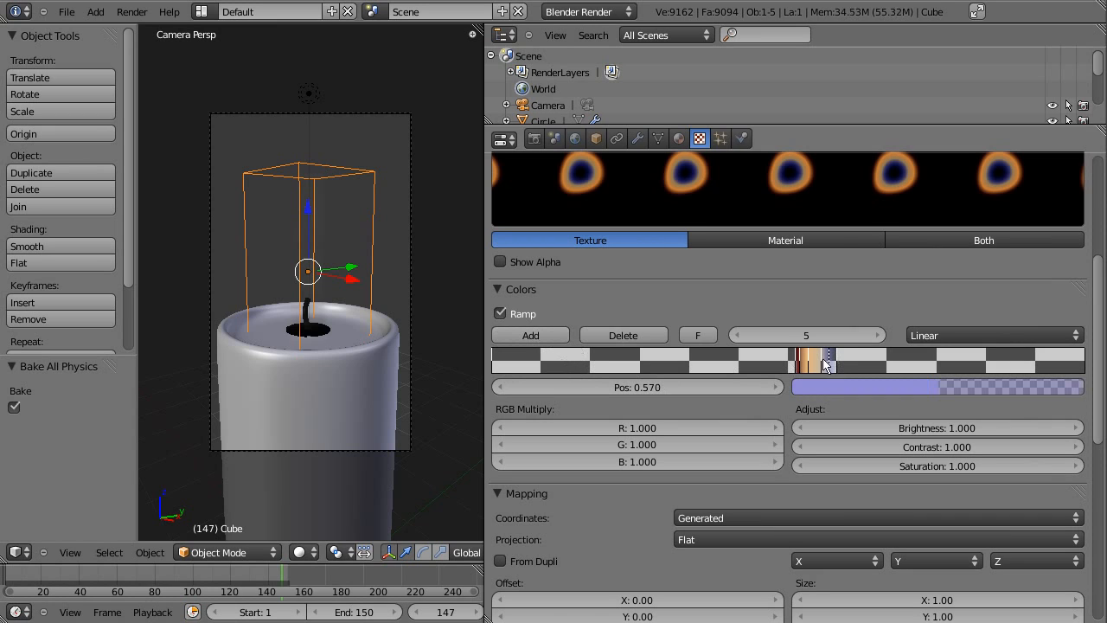
left_click_drag(831, 368, 829, 368)
Recolour the new semi-transparent ramp stop to a brighter, less violet light blue and test-render the flame
left_click(976, 389)
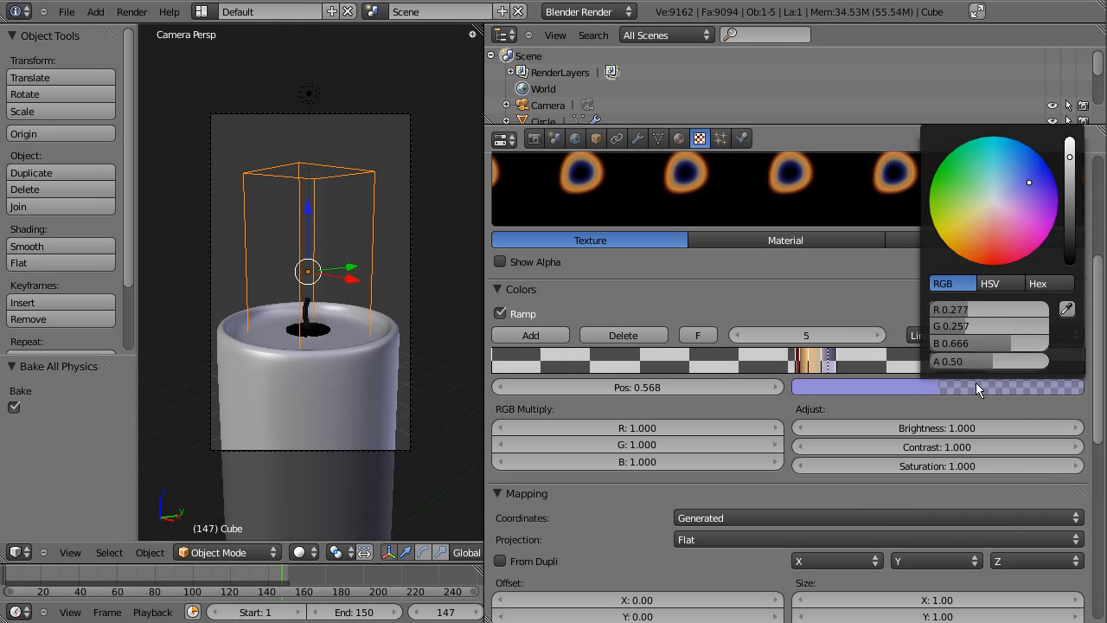
left_click(1021, 177)
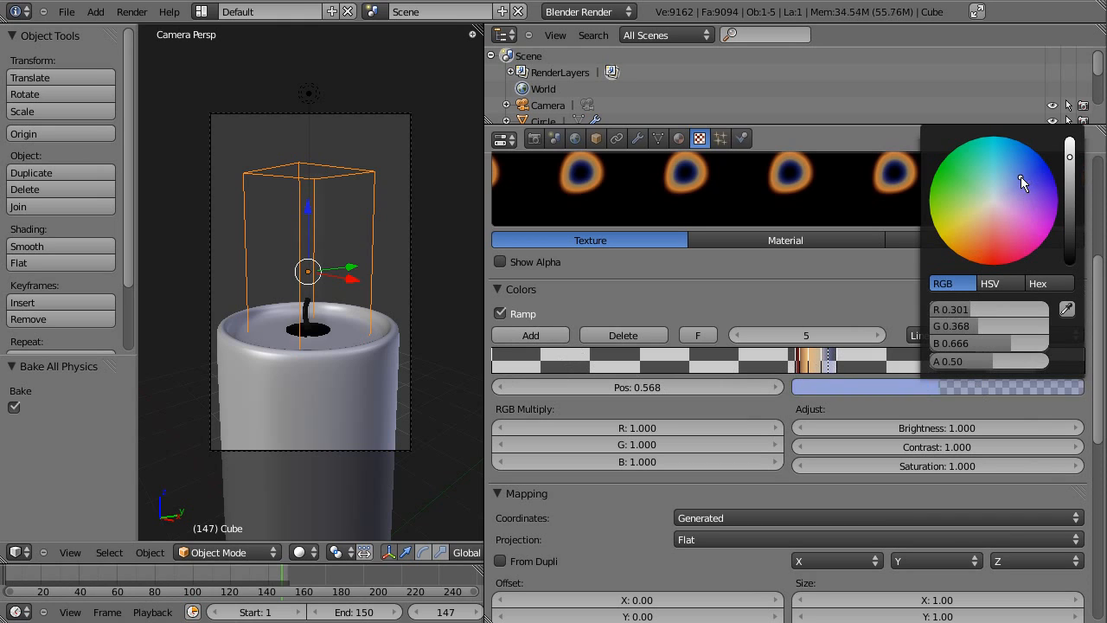
left_click(1026, 174)
left_click_drag(1068, 157, 1071, 141)
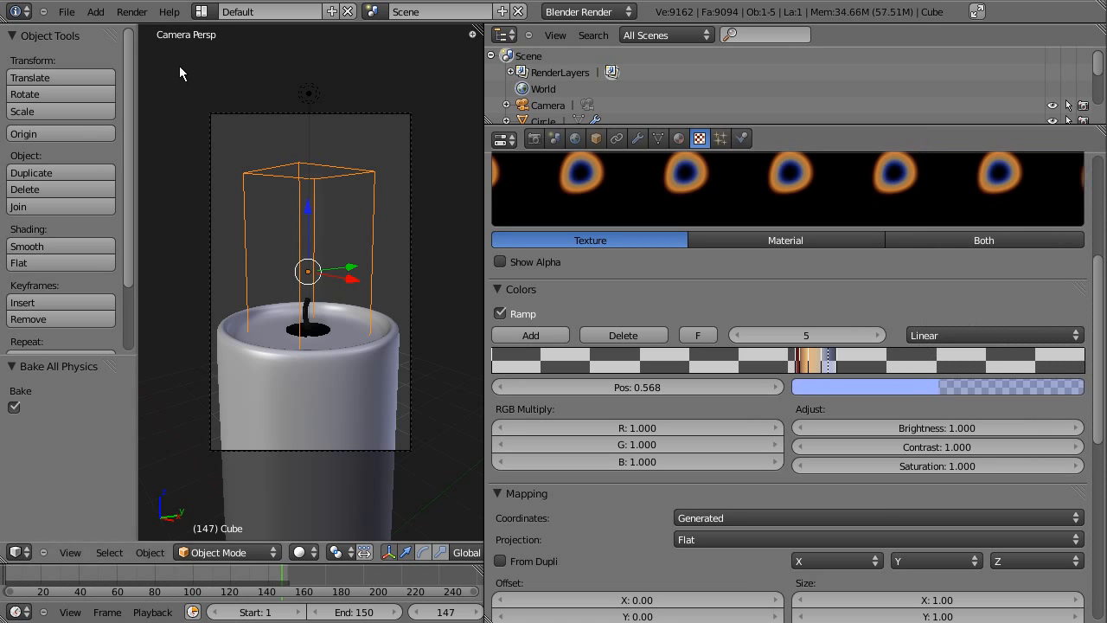
left_click(137, 14)
left_click(147, 29)
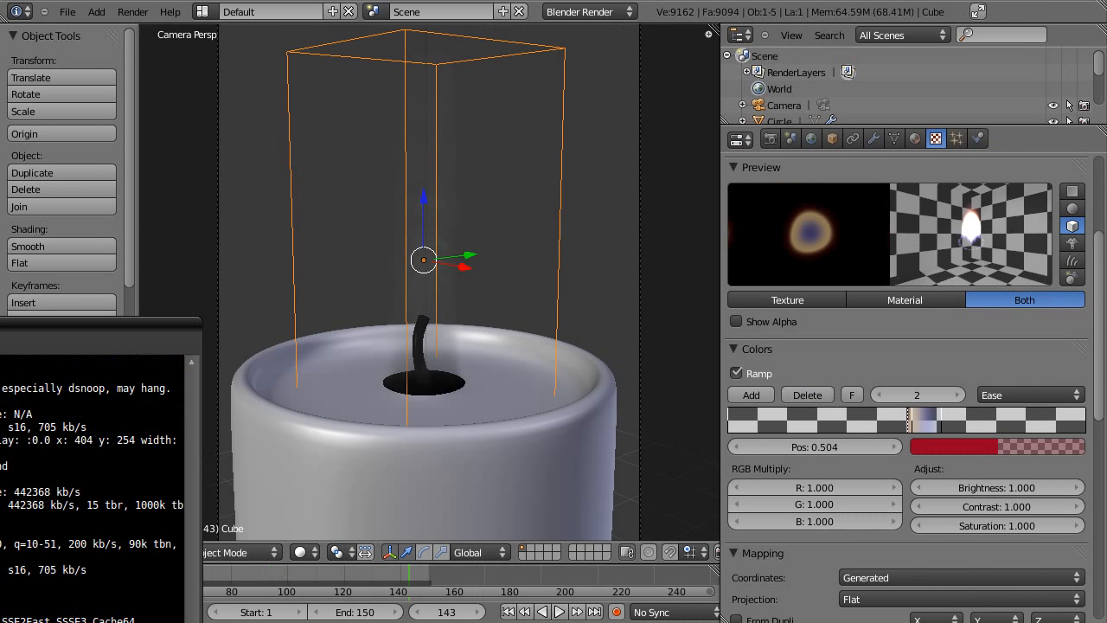
Render frame 143 to check the flame with the Ease-interpolated colour ramp
key("alt+Tab")
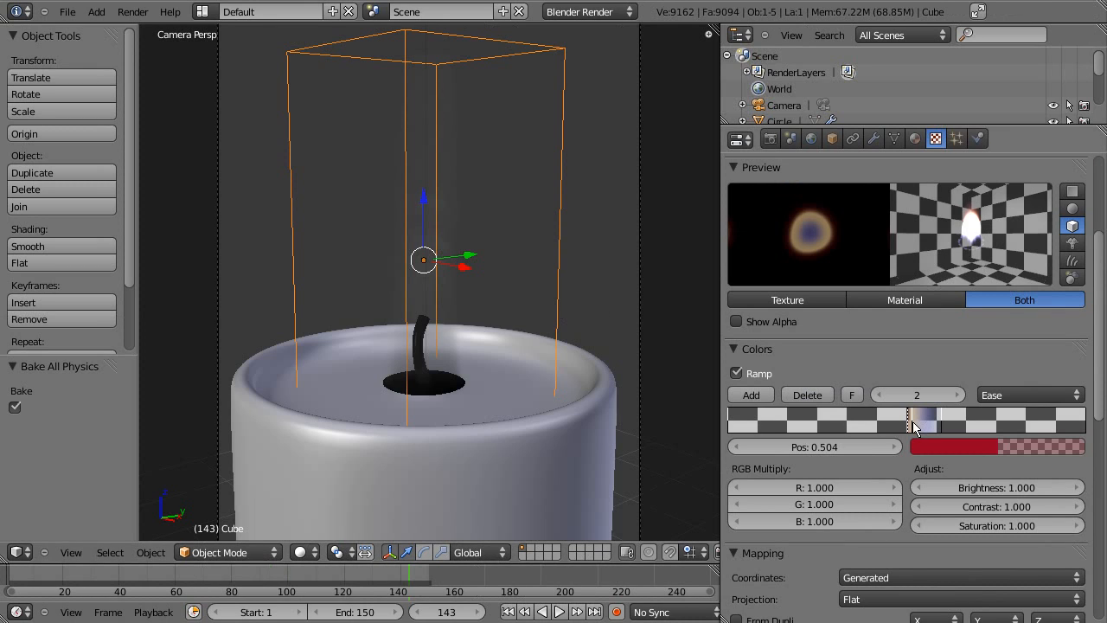
left_click(133, 12)
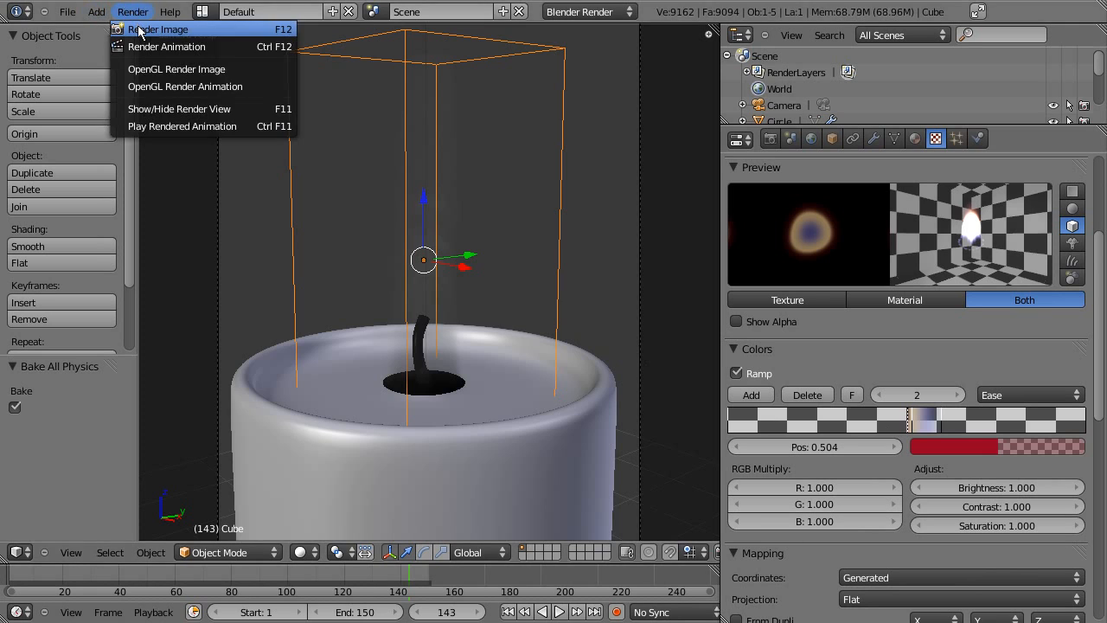
left_click(139, 31)
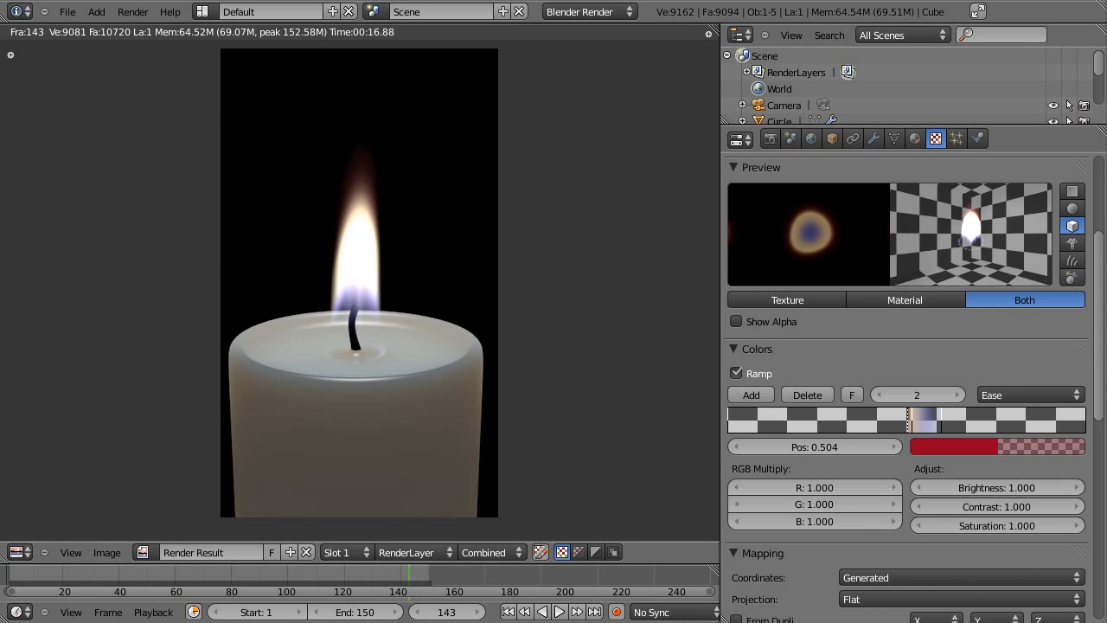
key("alt+Tab")
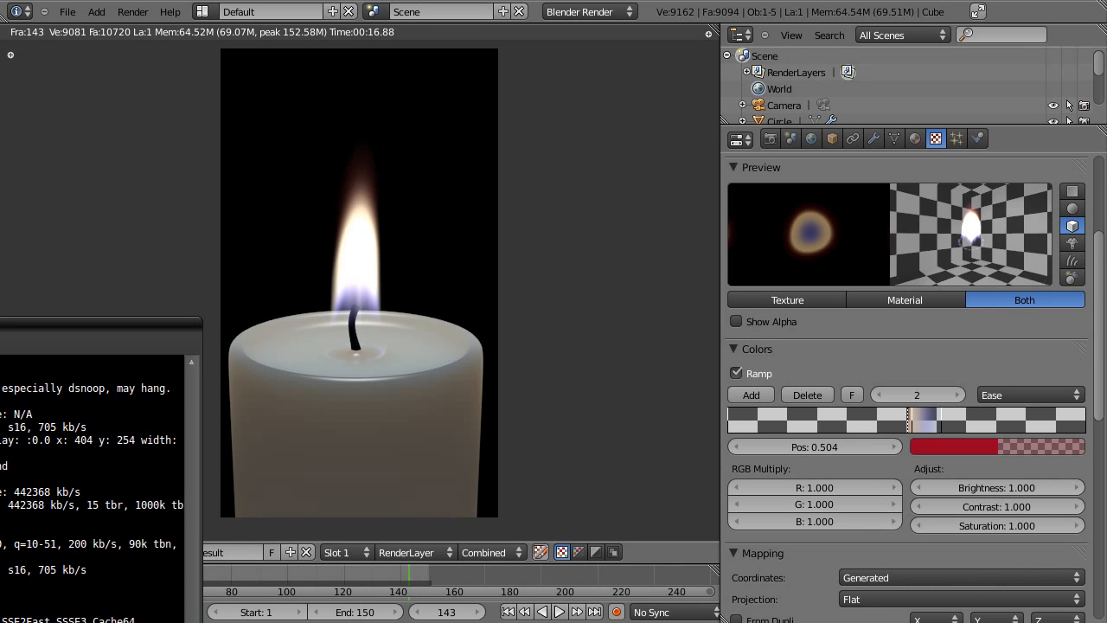